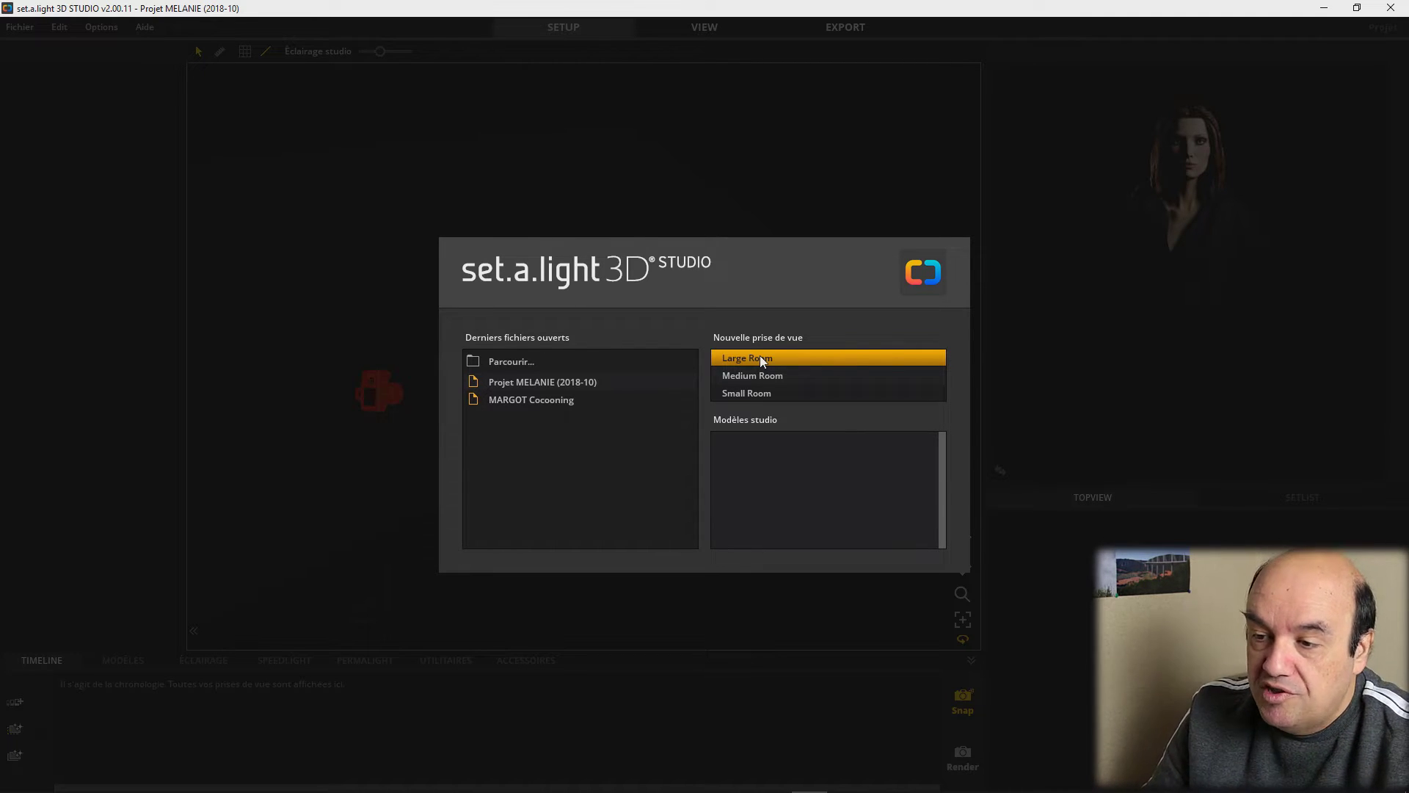
Start a new shoot using the Large Room studio
left_click(759, 355)
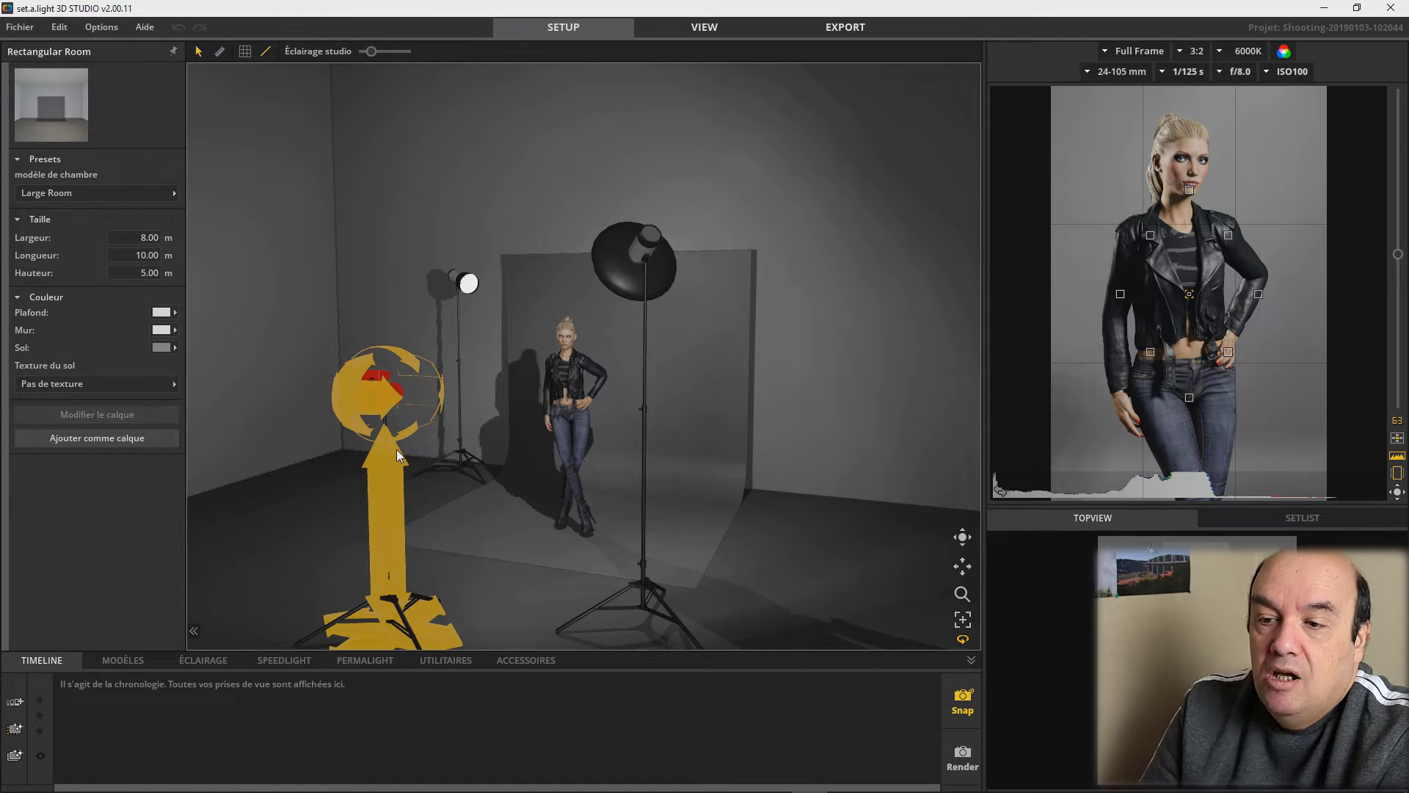
left_click(719, 400)
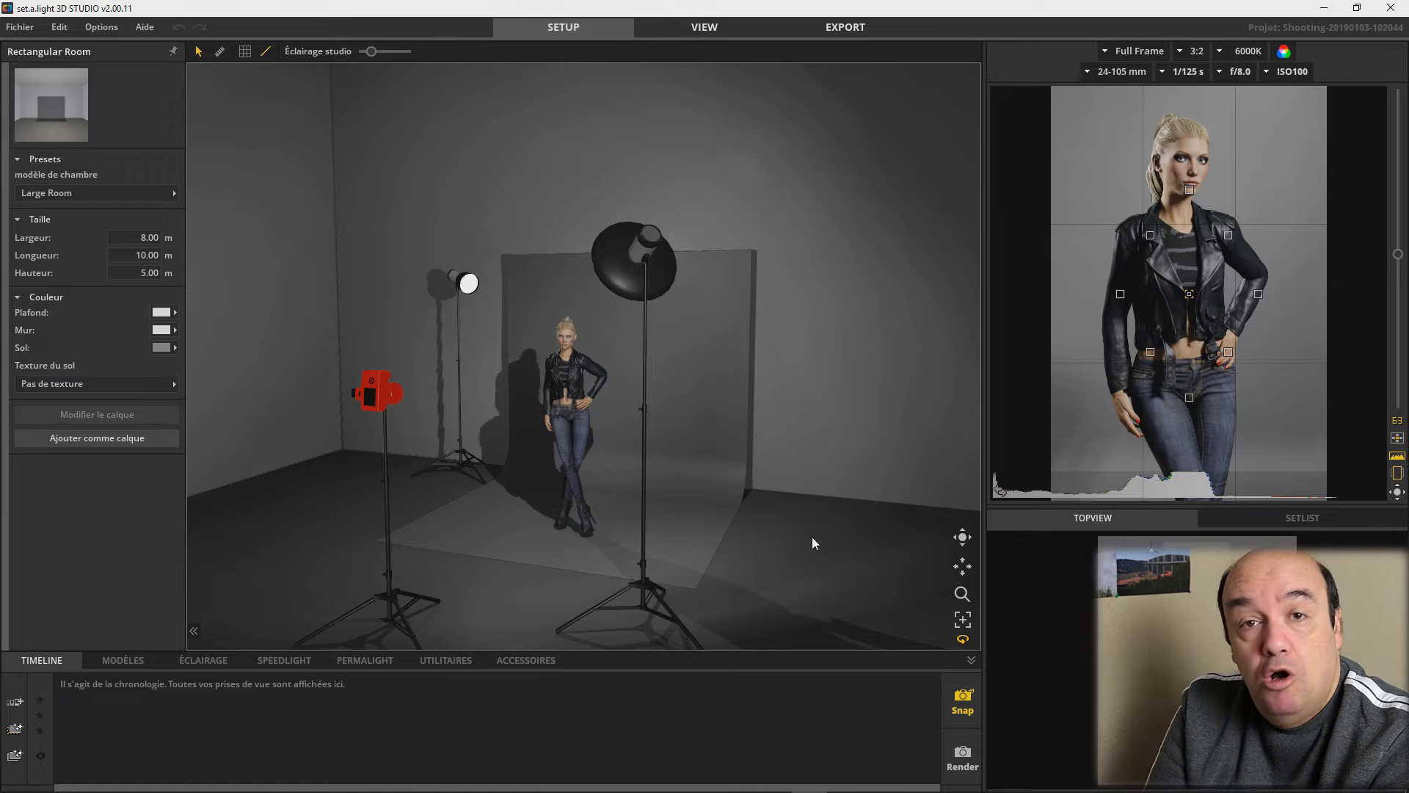
Move the beauty dish light farther from the model, to about X 5.61 m and Y 3.21 m
right_click_drag(642, 498, 526, 344)
scroll(615, 356, "up", 6)
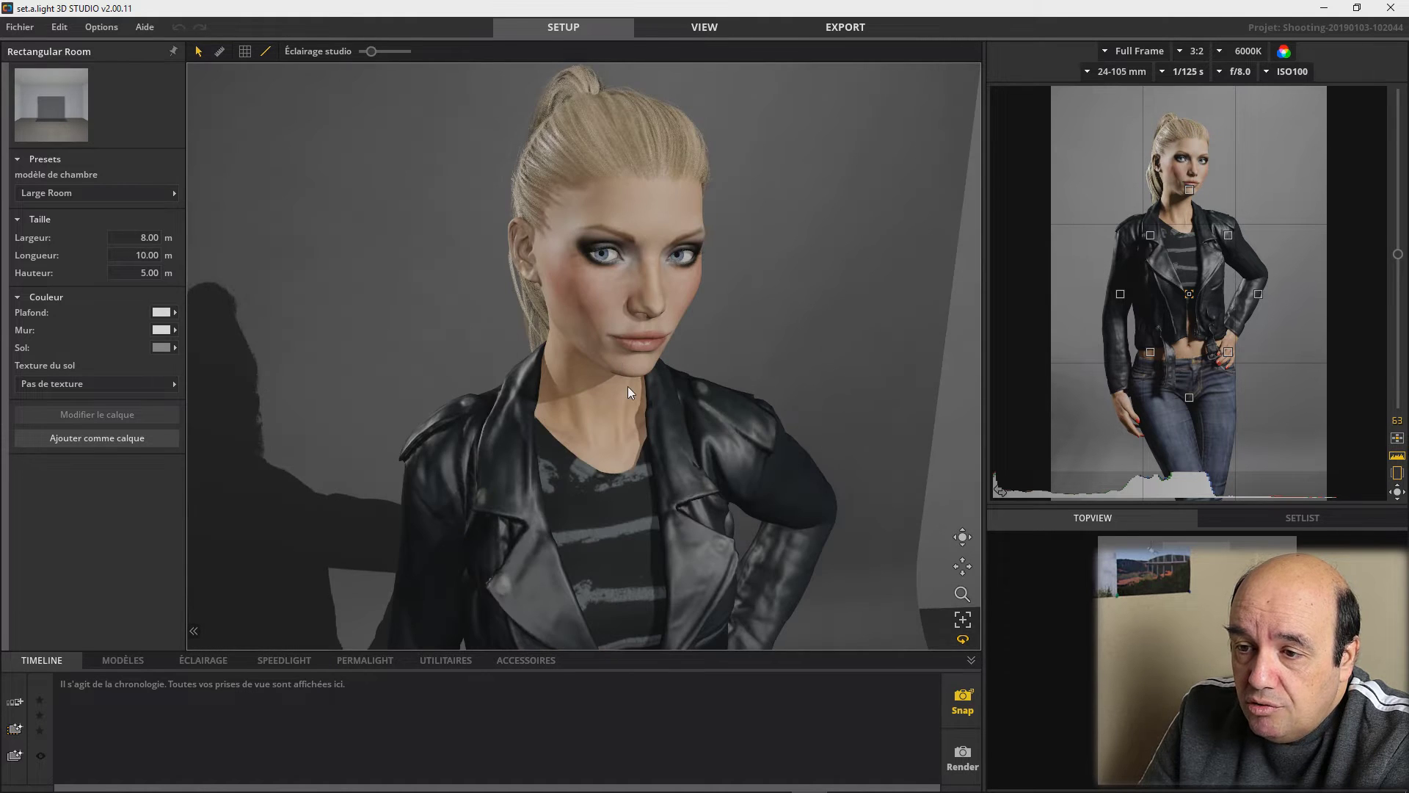
scroll(627, 386, "down", 2)
scroll(628, 386, "down", 5)
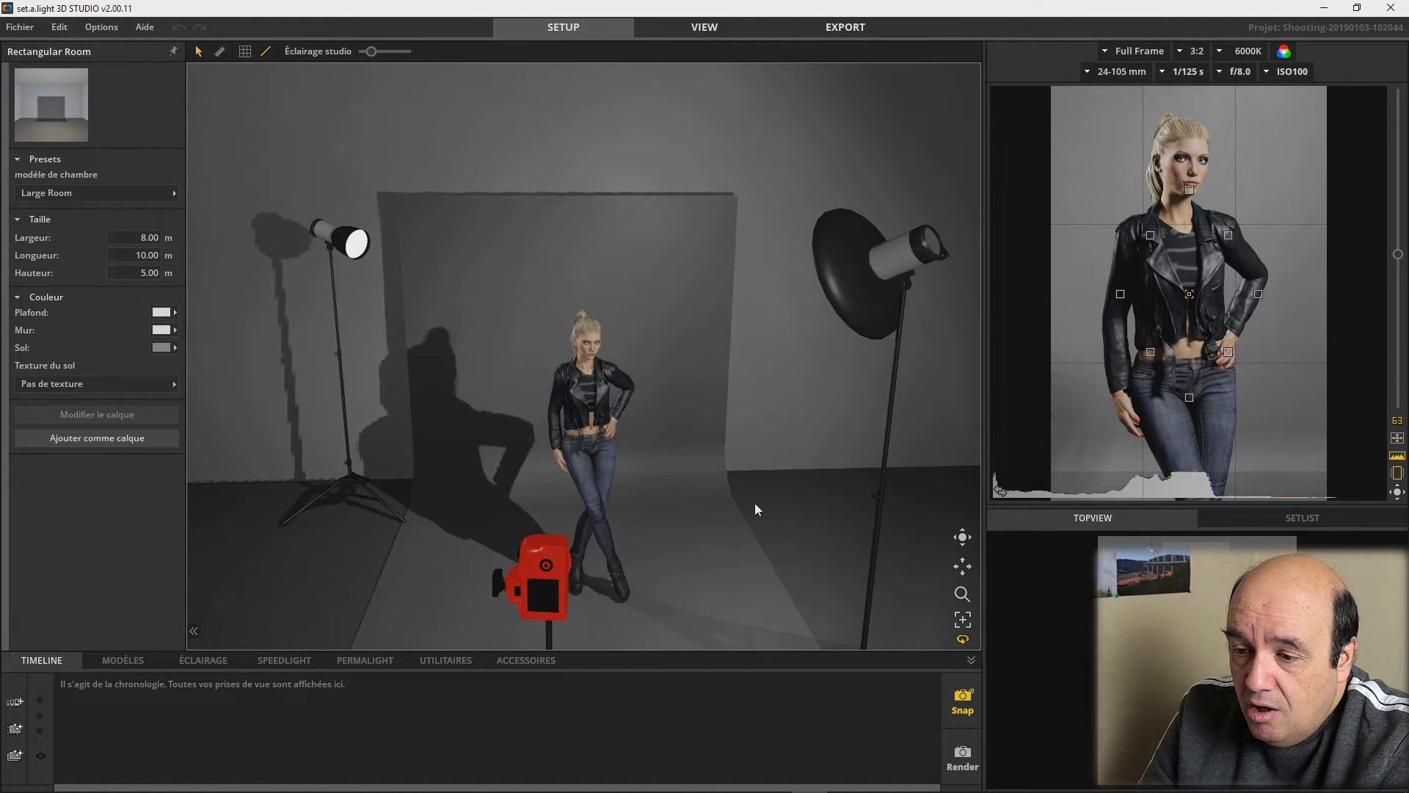
scroll(754, 503, "down", 3)
mouse_move(747, 567)
mouse_move(741, 580)
left_mouse_down()
mouse_move(776, 580)
mouse_move(851, 542)
mouse_move(813, 570)
mouse_move(741, 580)
left_mouse_up()
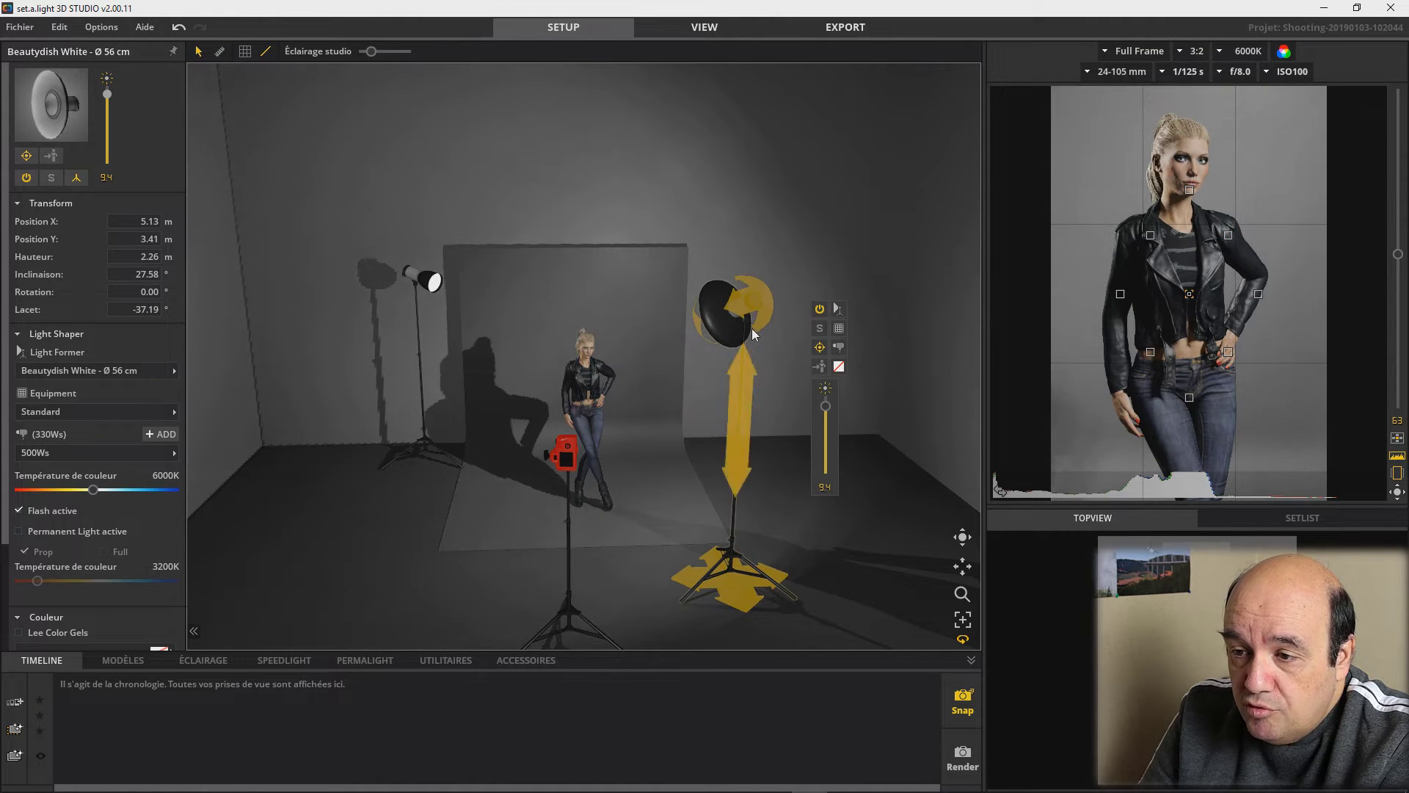
left_click_drag(738, 578, 784, 566)
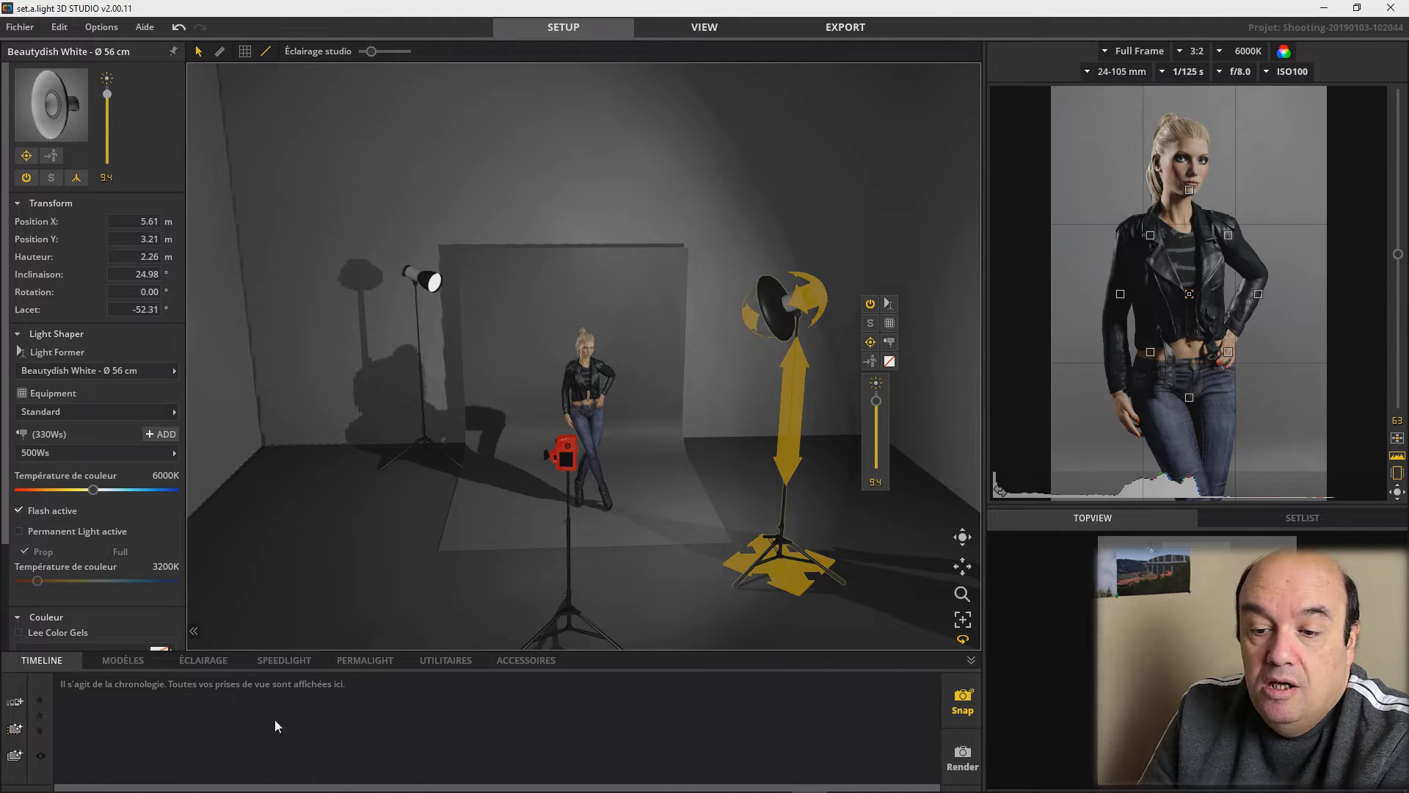
Browse the library of models, studio lights, speedlights, permanent lights, utilities and accessories, plus the room's floor texture options
left_click(117, 658)
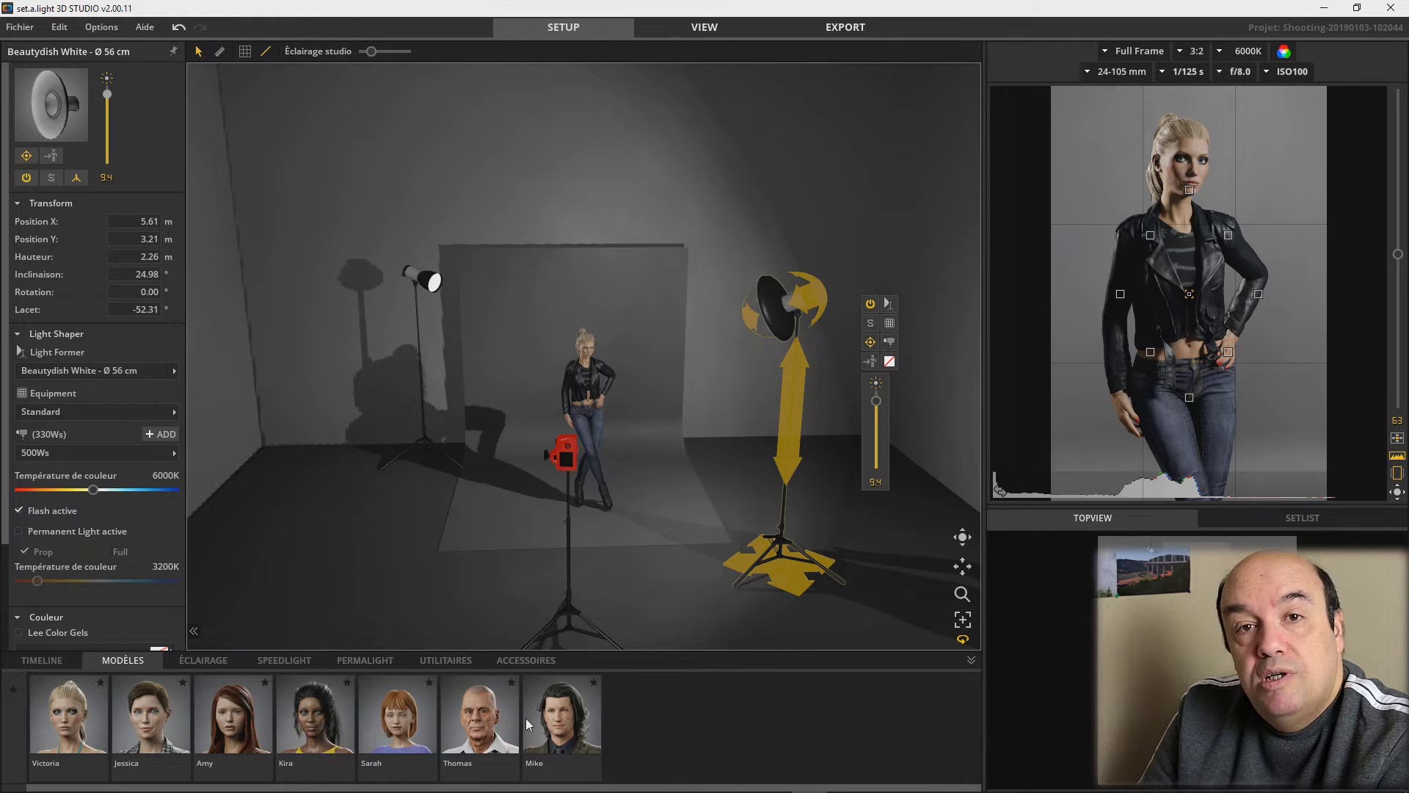
left_click(213, 662)
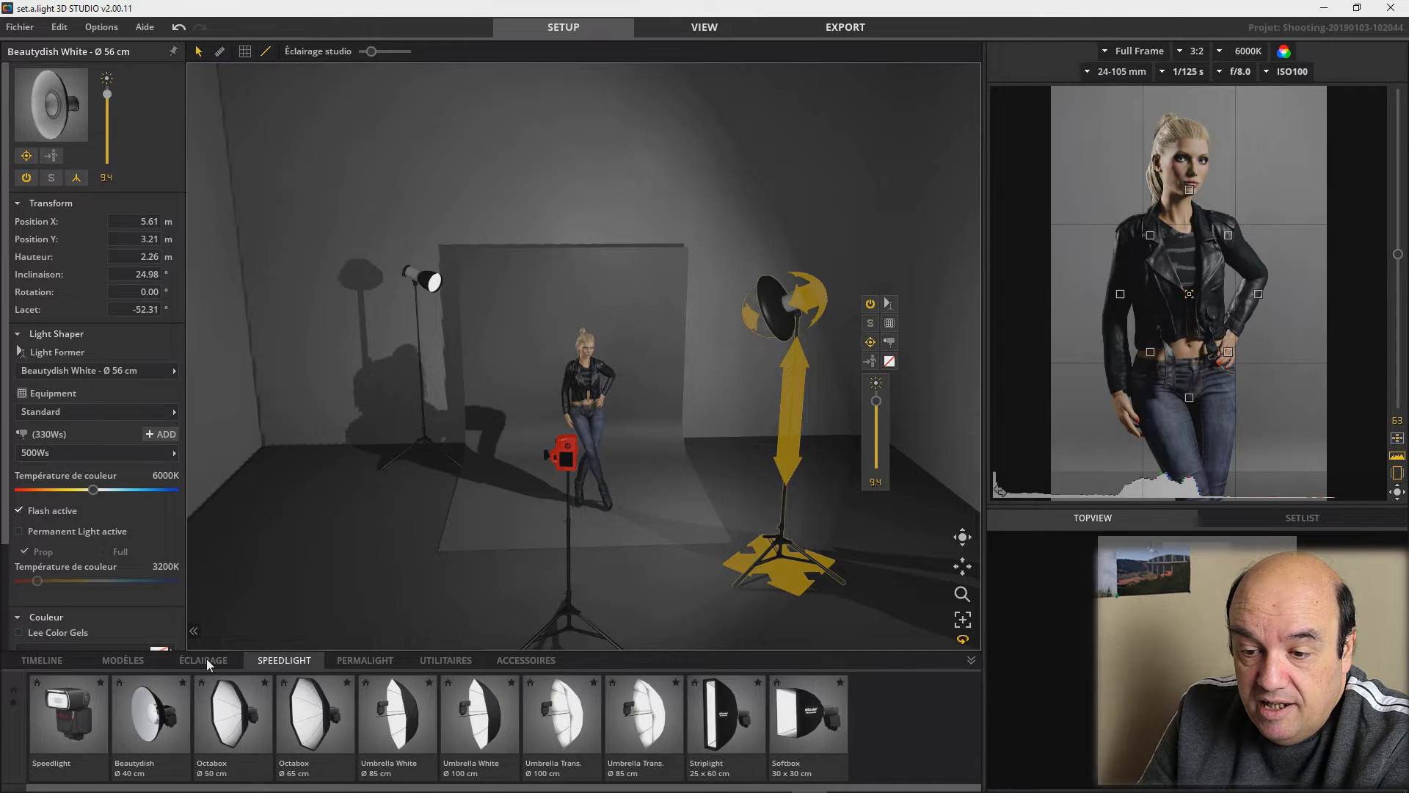
left_click(274, 661)
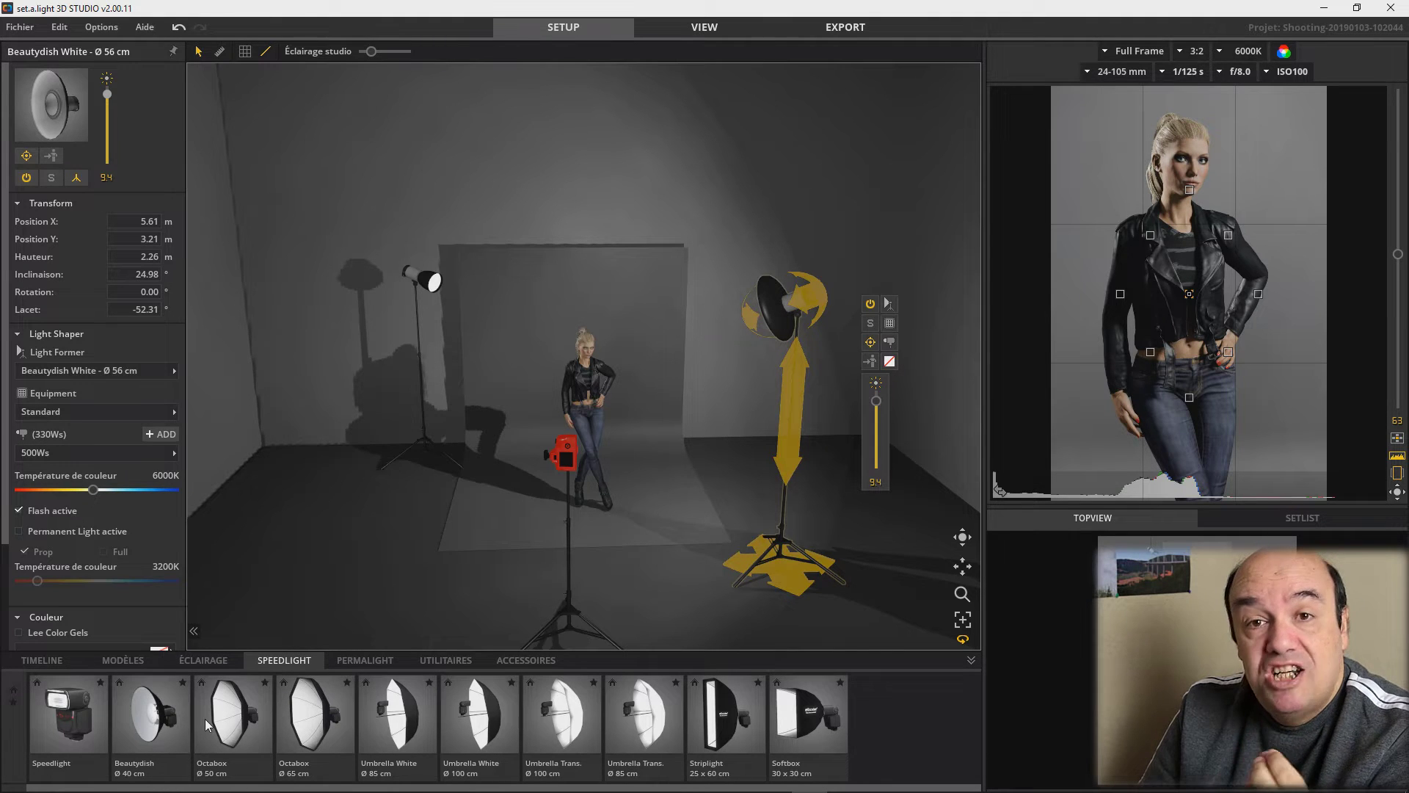
left_click(376, 663)
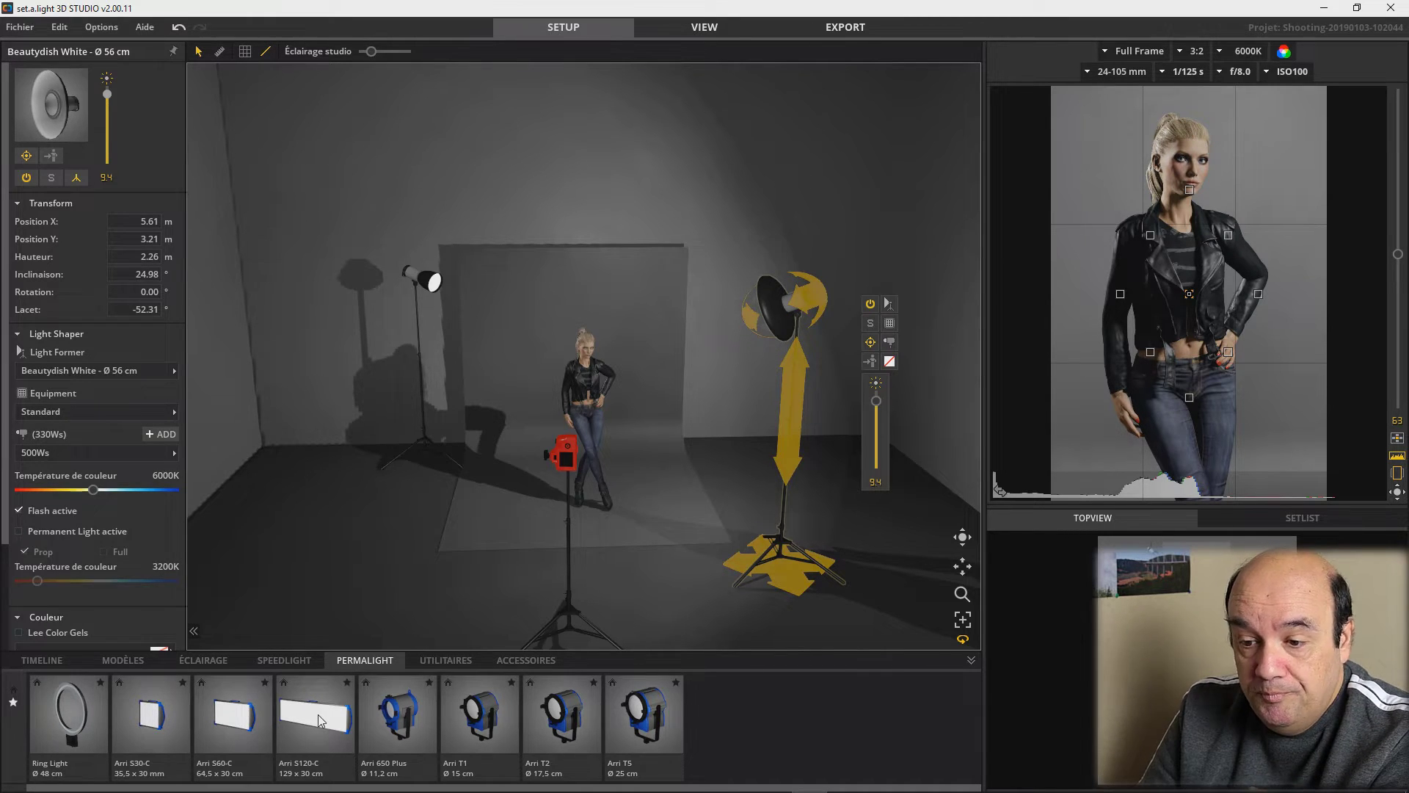
left_click(445, 660)
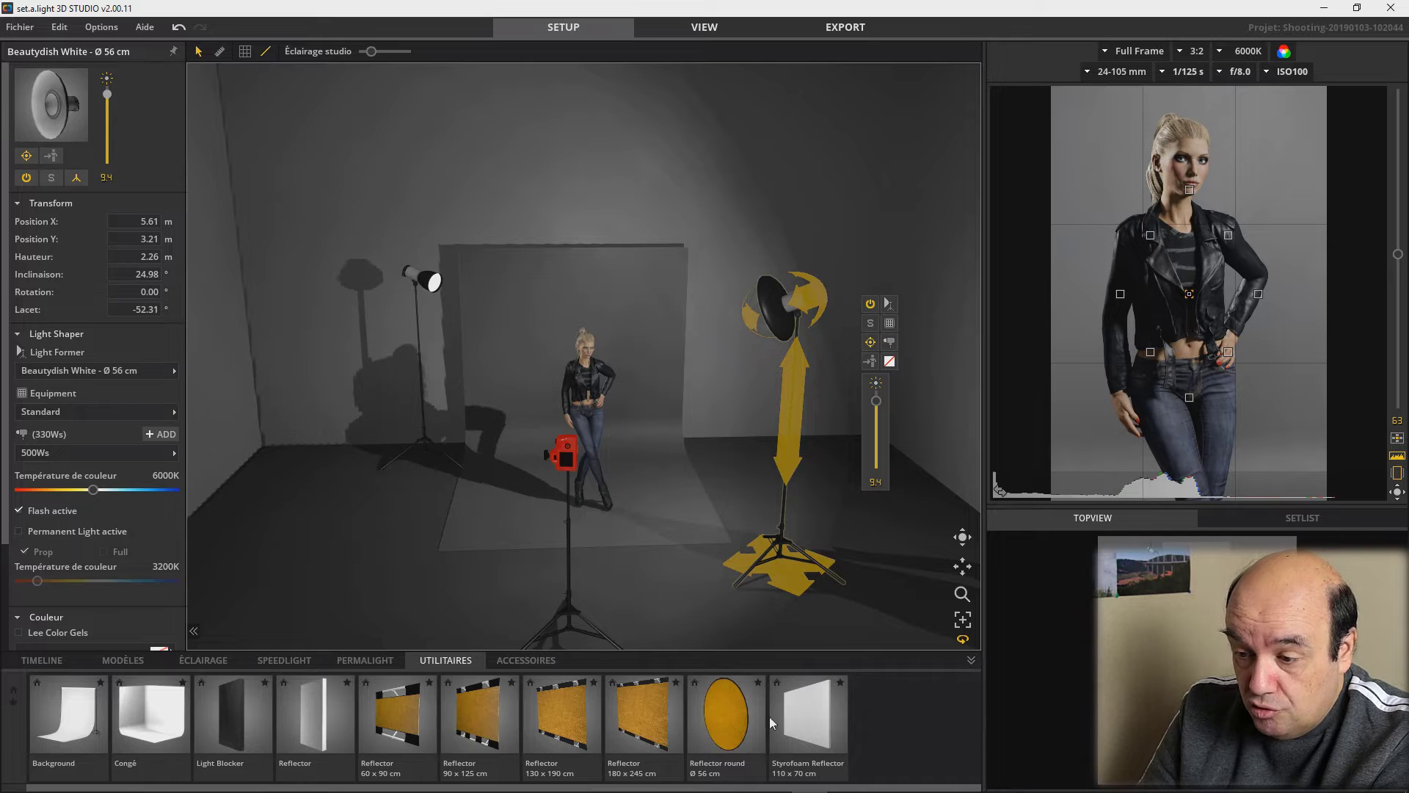
left_click(515, 658)
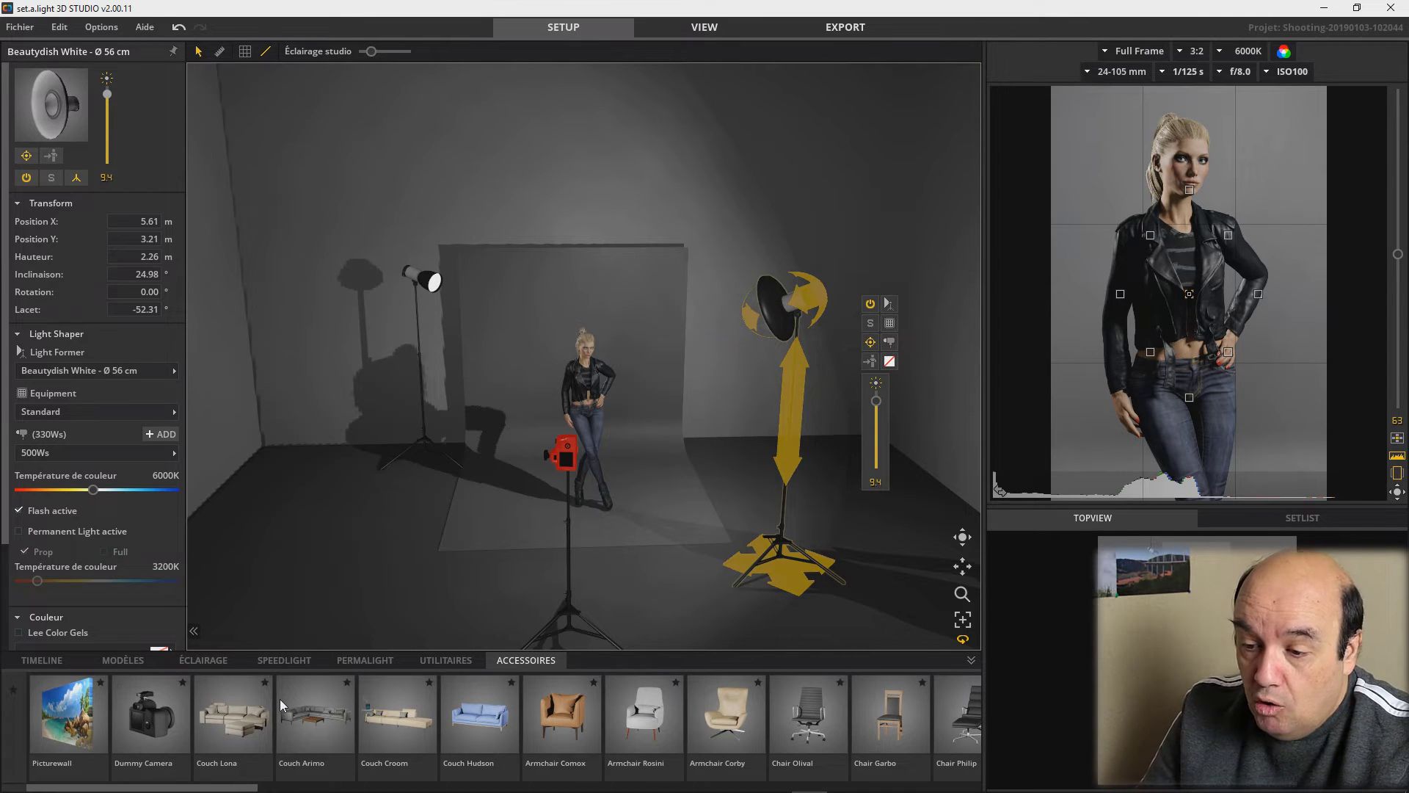
left_click_drag(246, 789, 833, 788)
left_click(586, 723)
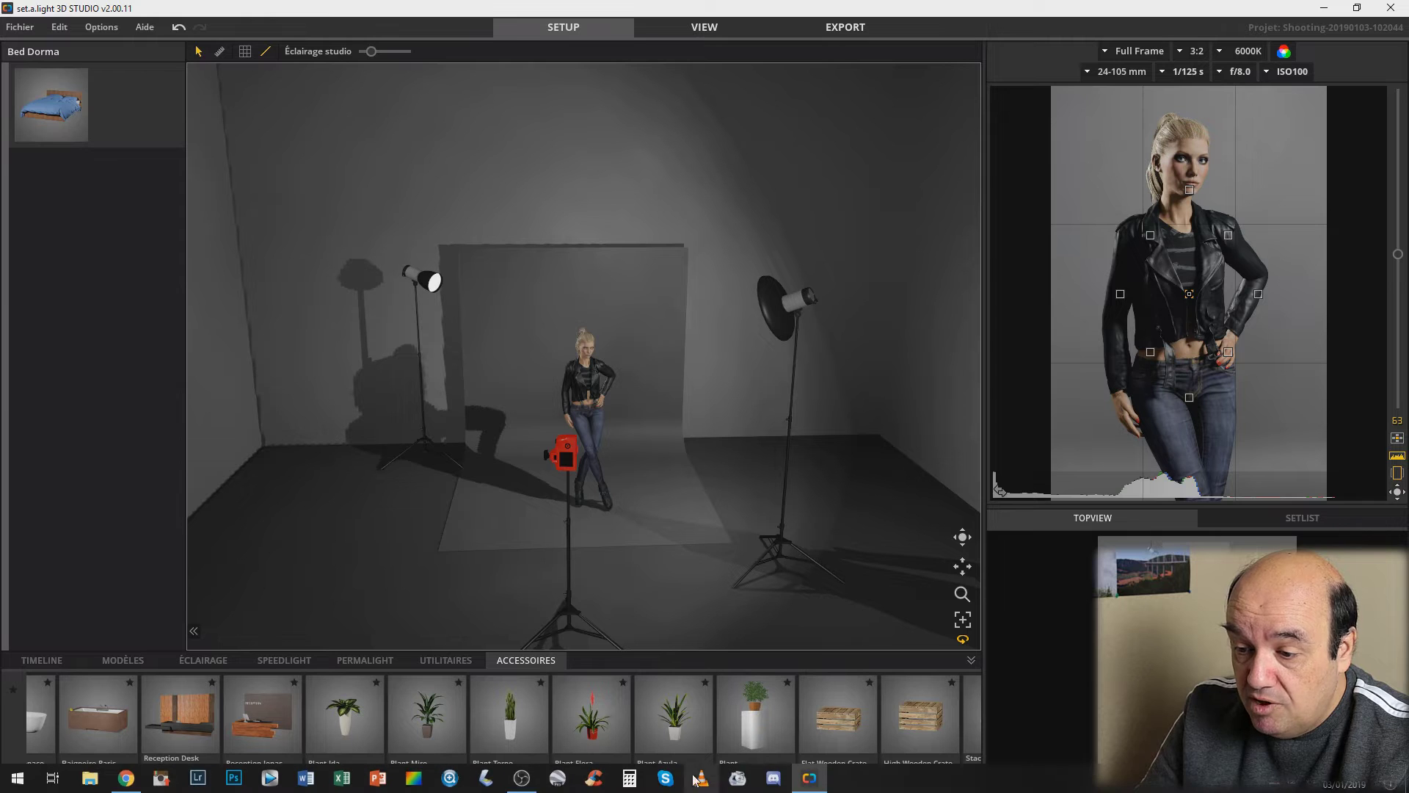
left_click_drag(707, 788, 814, 785)
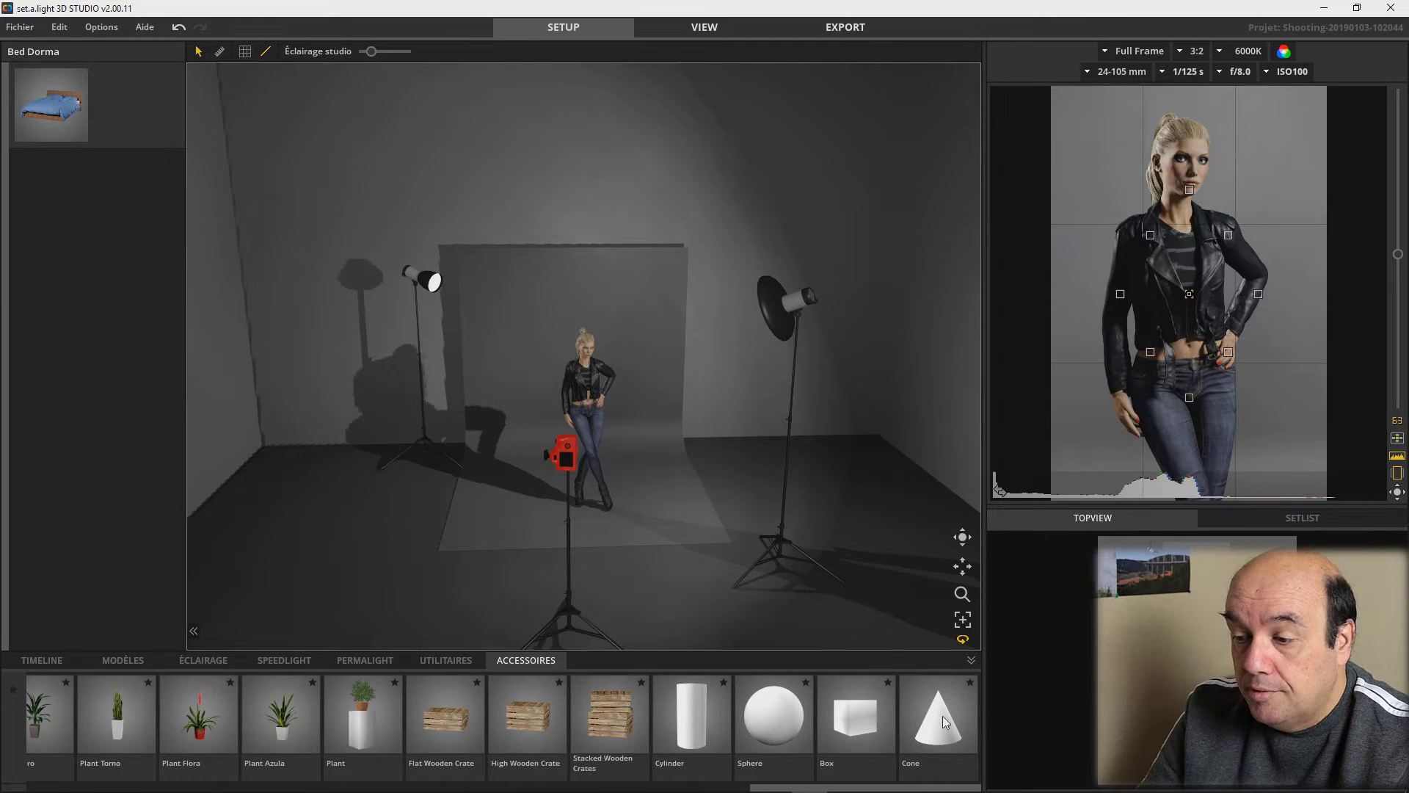
left_click_drag(786, 787, 746, 787)
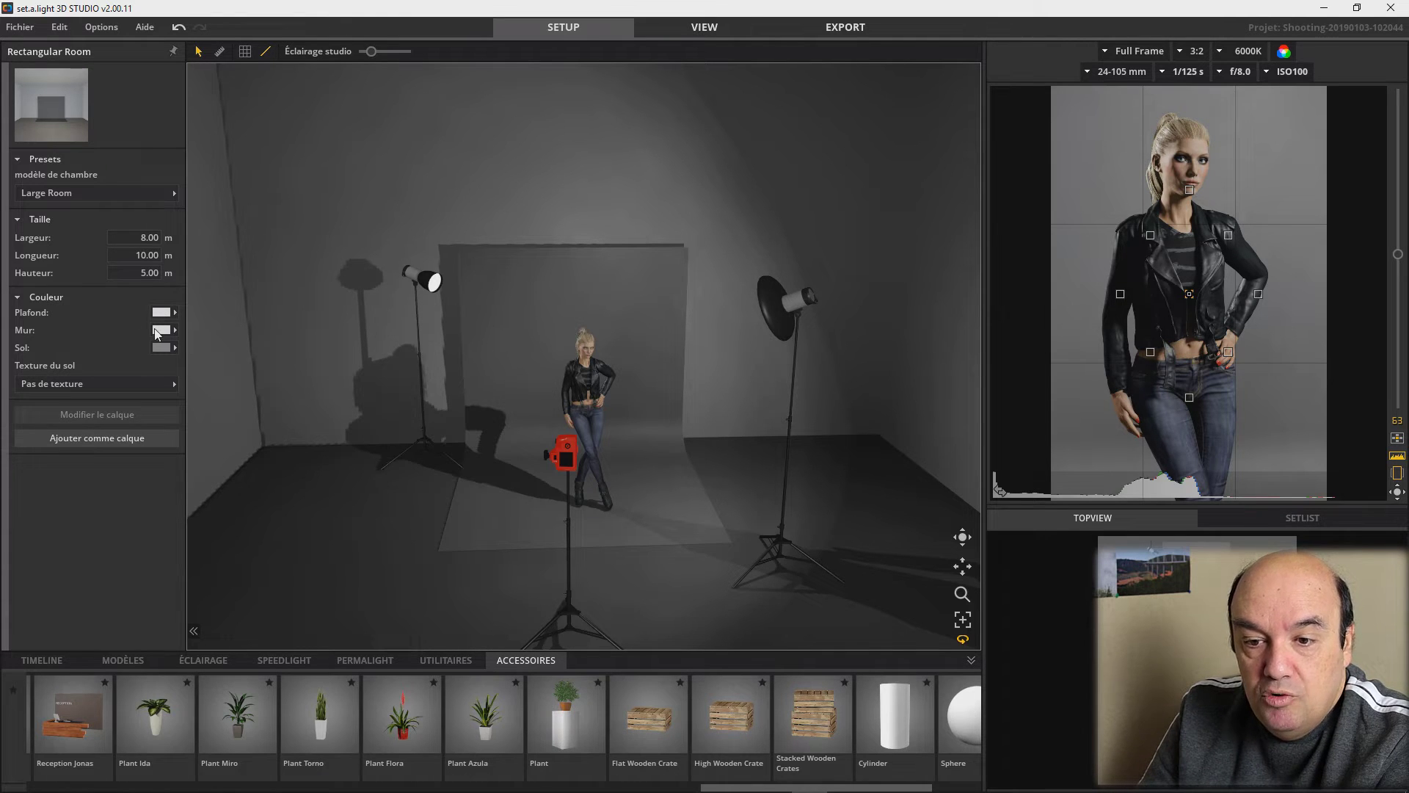
left_click(174, 386)
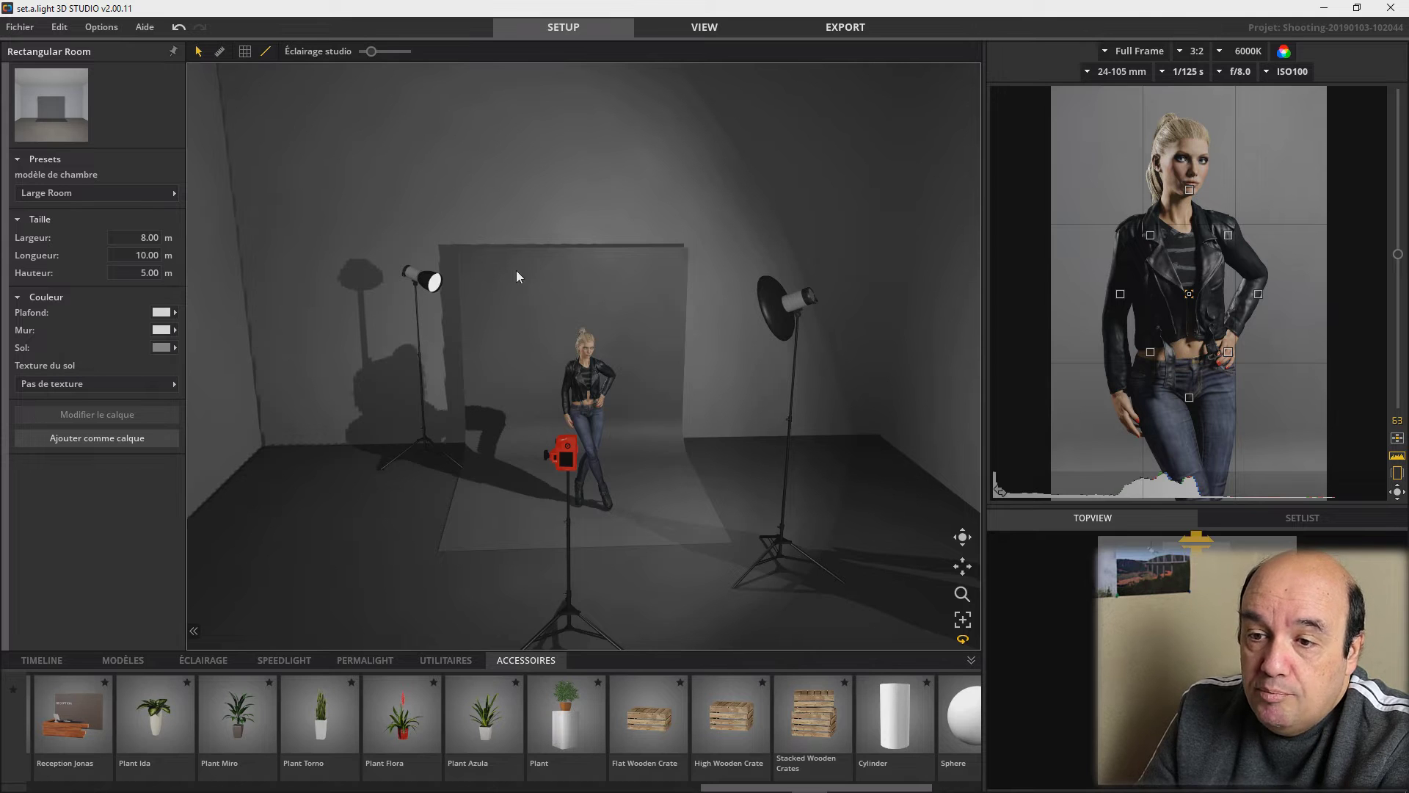
Try 65 Arctic White on the backdrop behind the model, and settle on 82 White as its colour
left_click(524, 337)
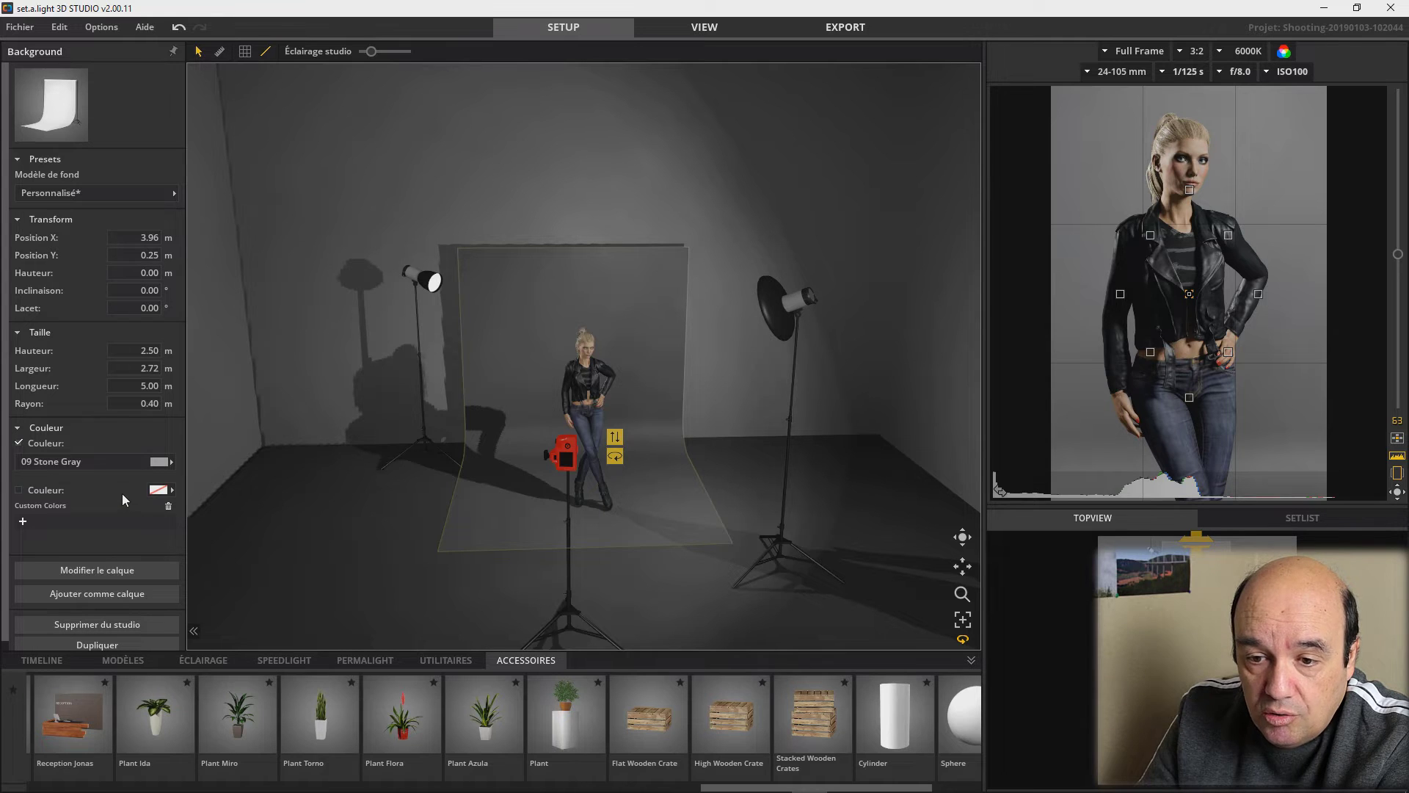
left_click(170, 460)
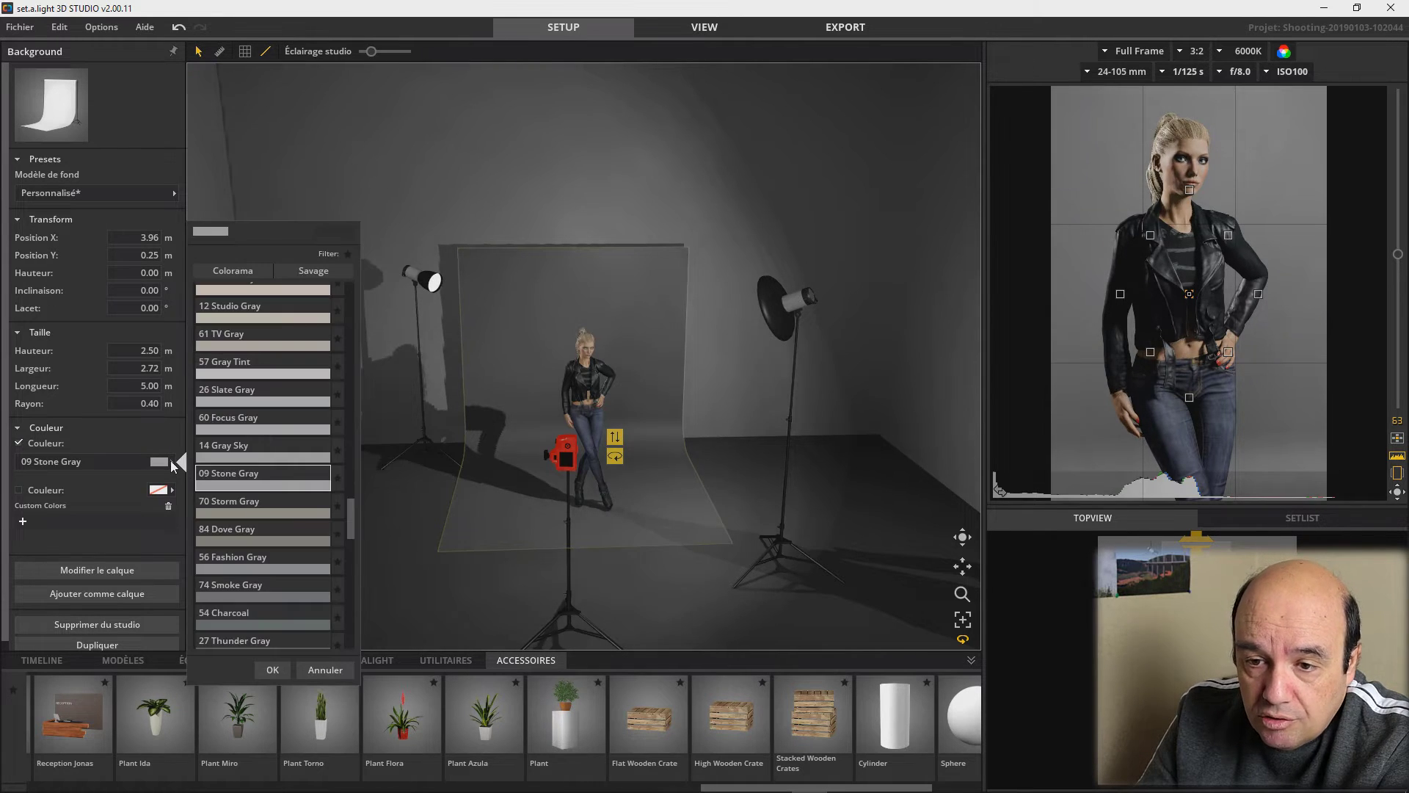
scroll(264, 359, "up", 3)
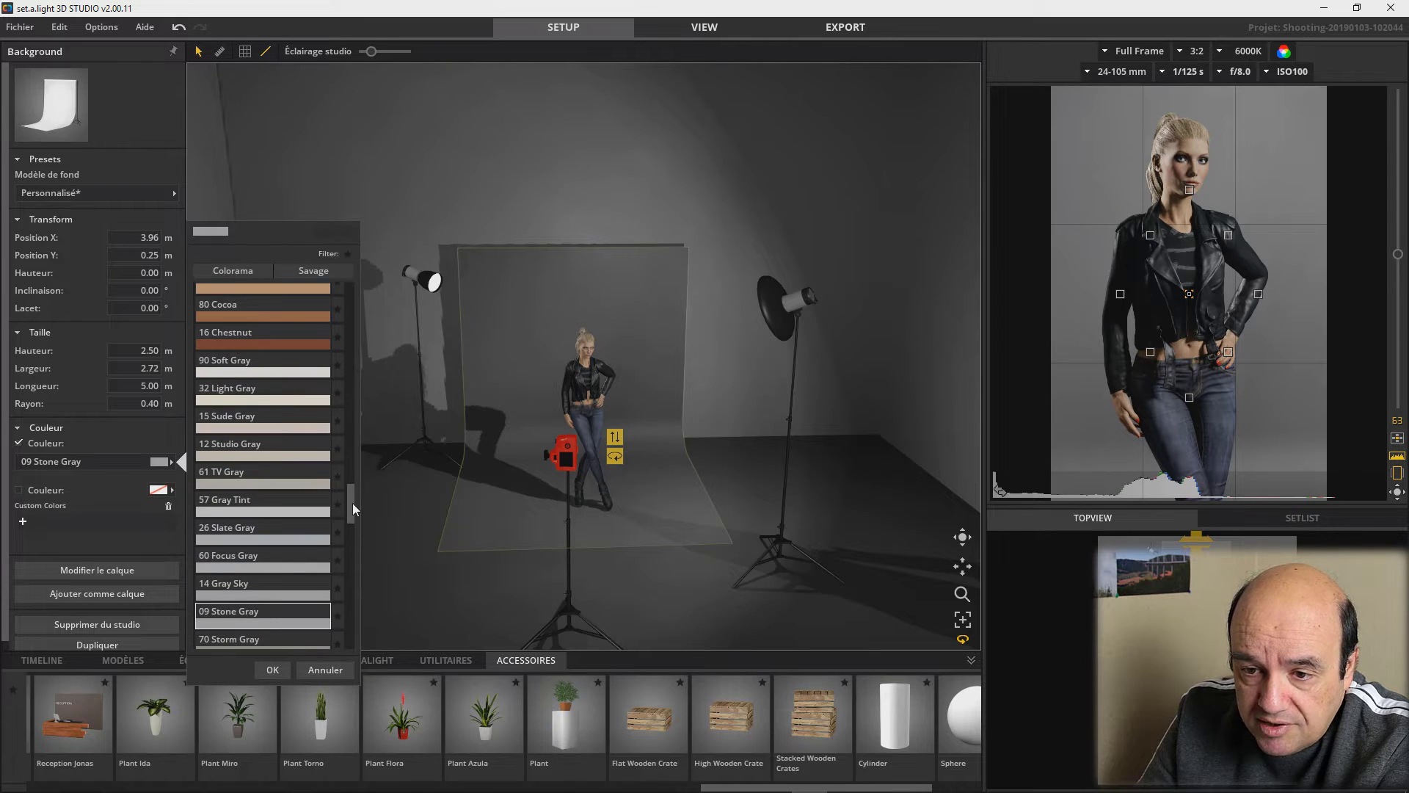
left_click_drag(352, 503, 353, 303)
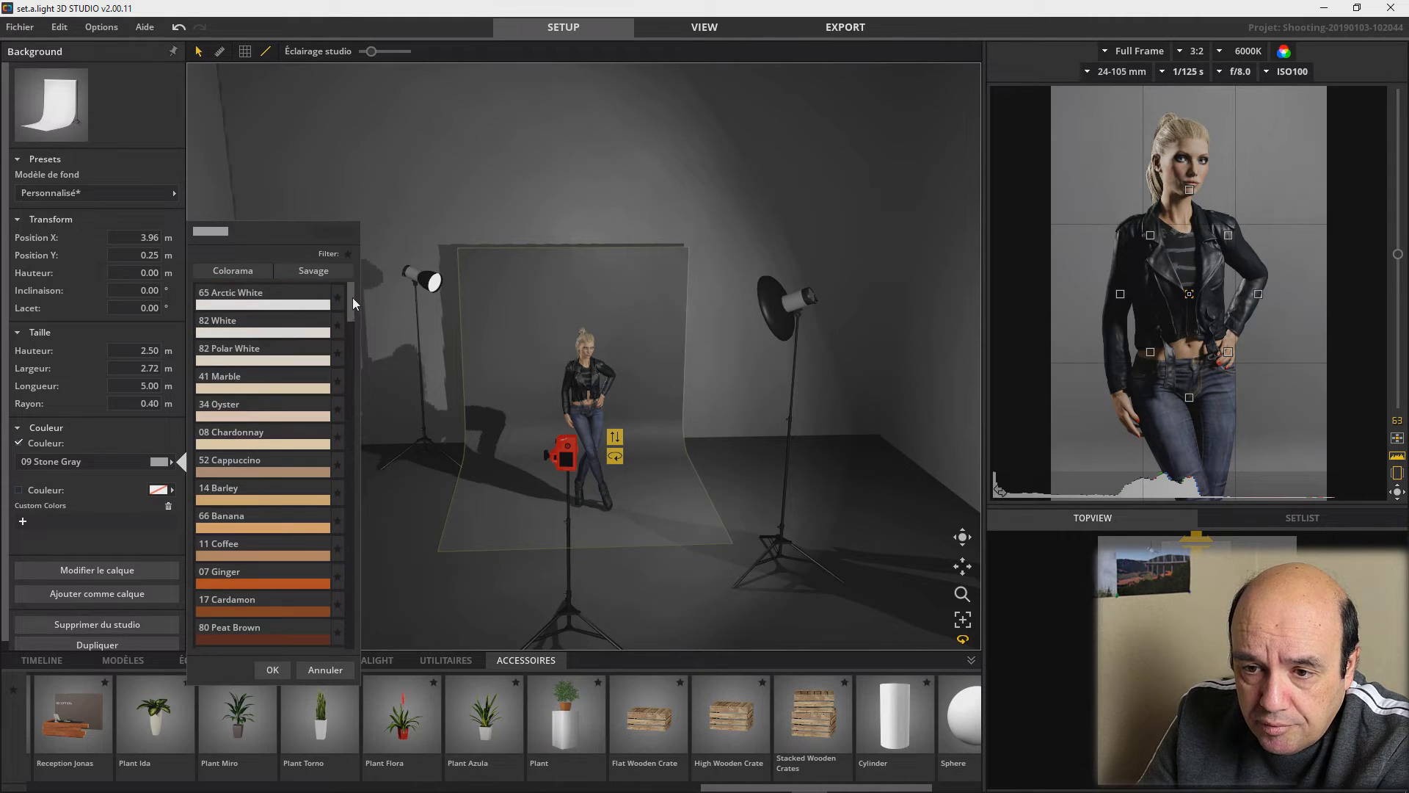
left_click(259, 303)
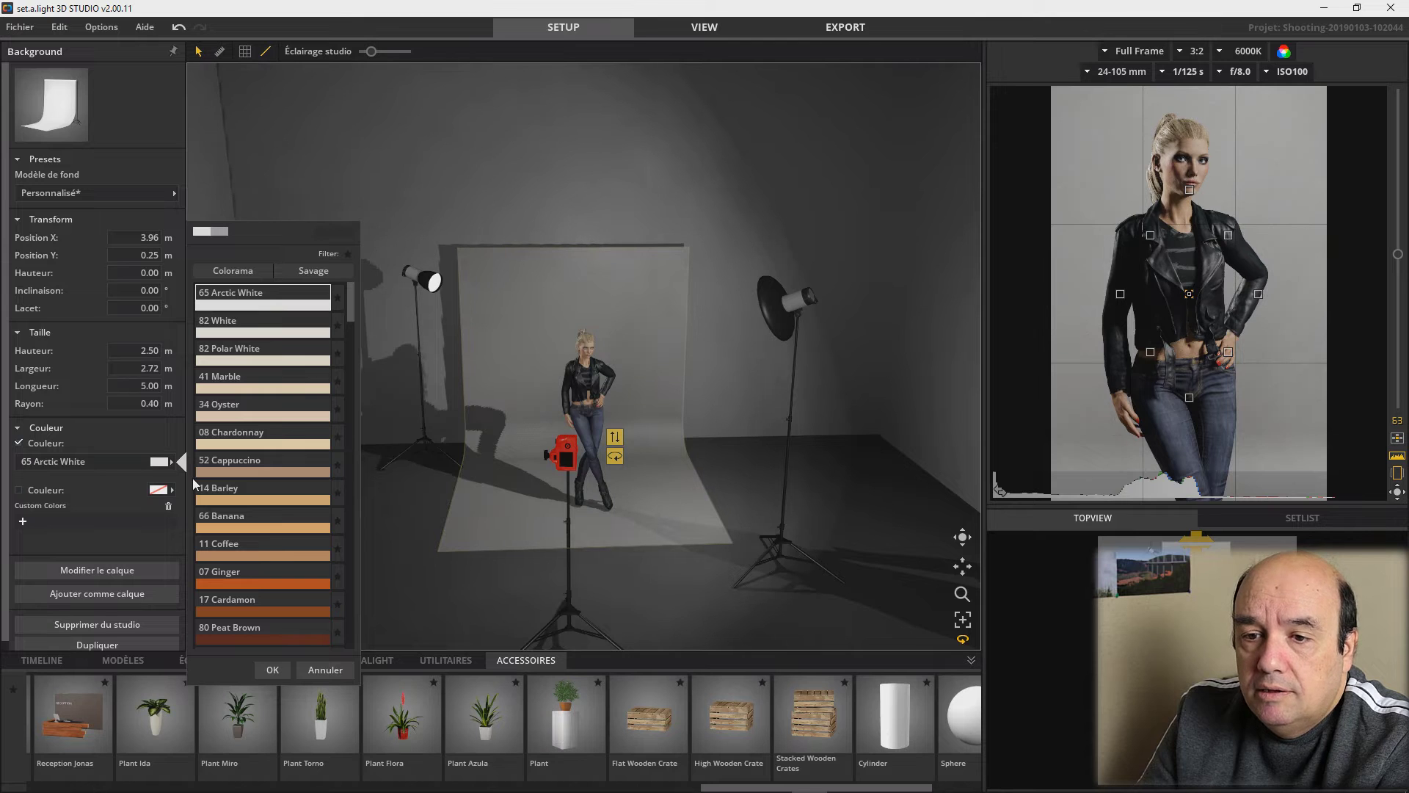
left_click(290, 338)
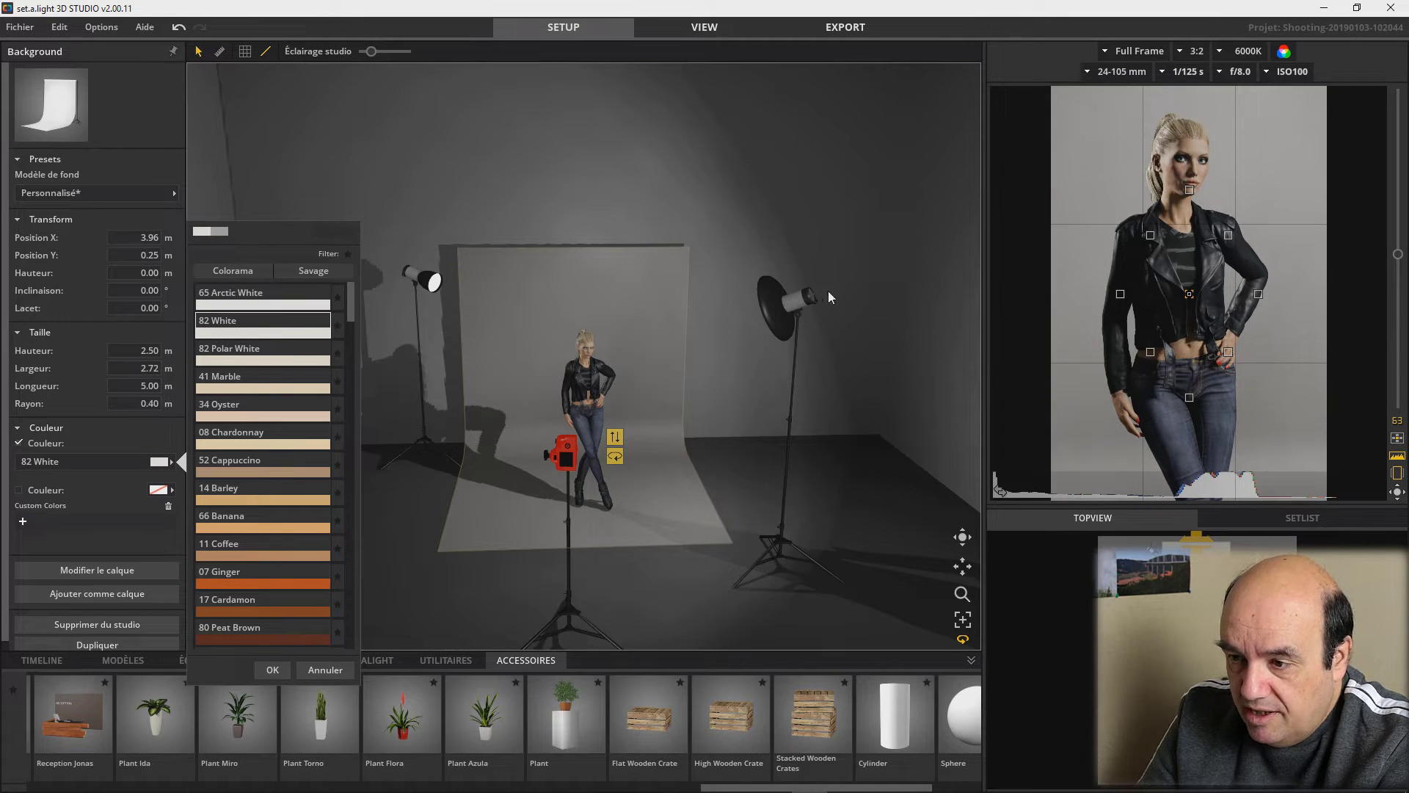
left_click(802, 301)
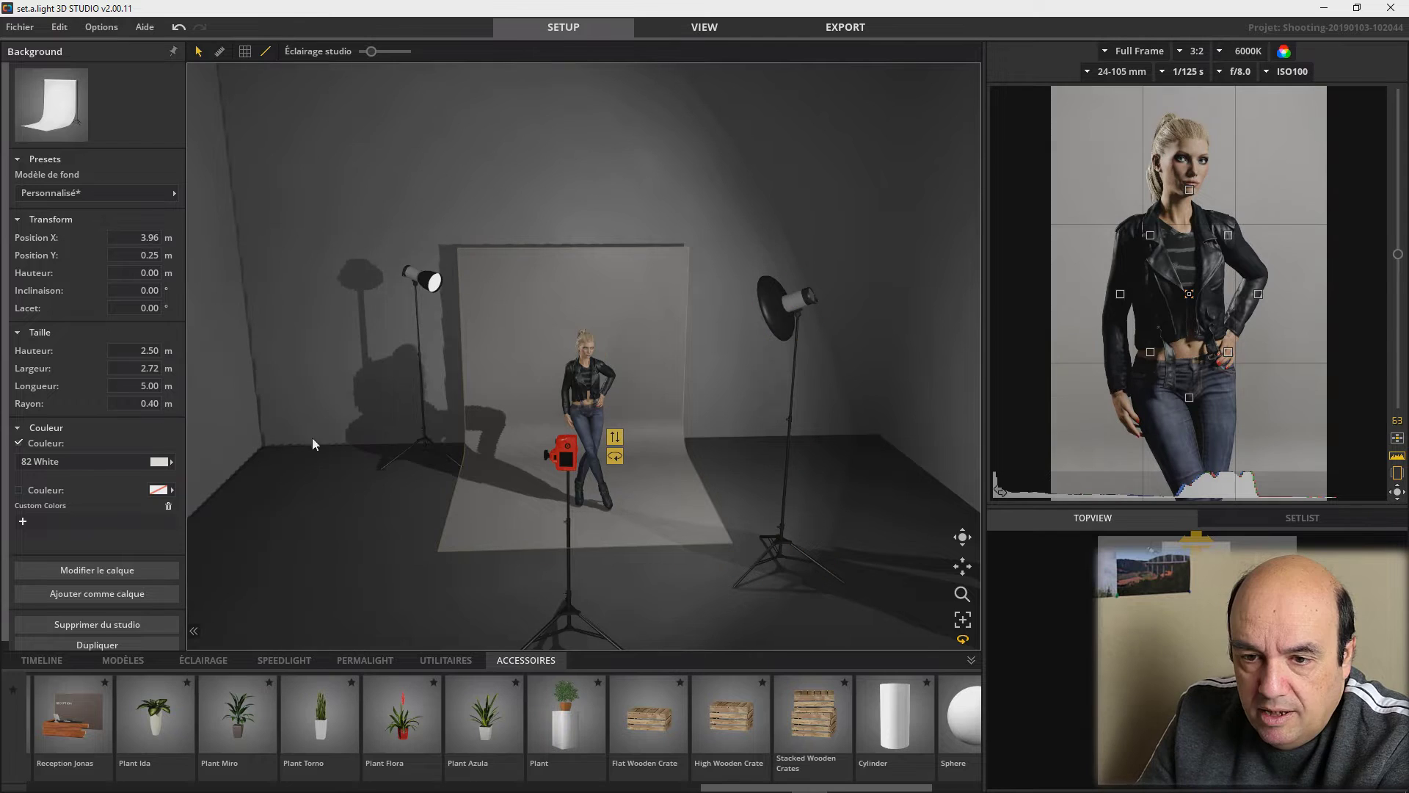
Change the backdrop's colour to 20 Black
left_click(156, 462)
left_click_drag(350, 304, 354, 526)
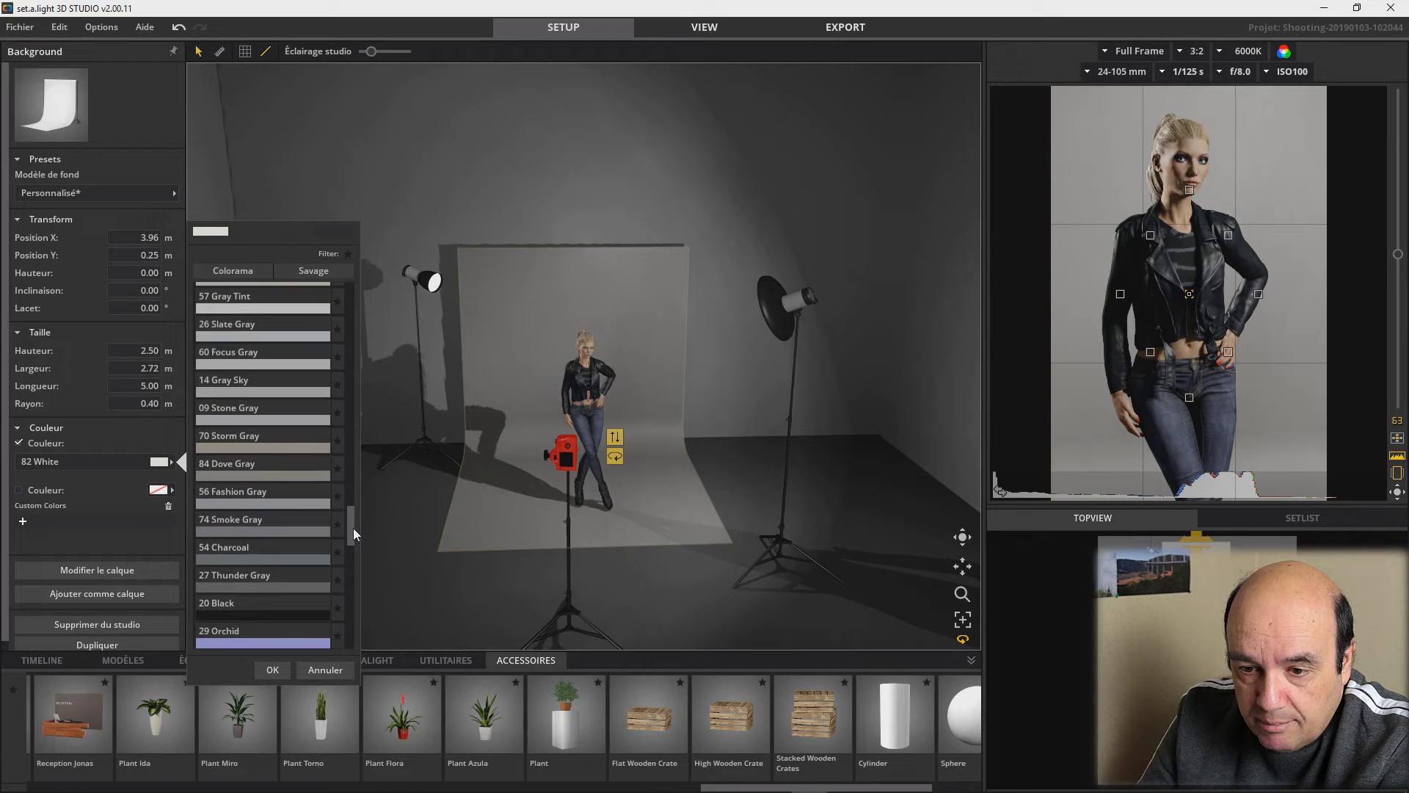
left_click(211, 613)
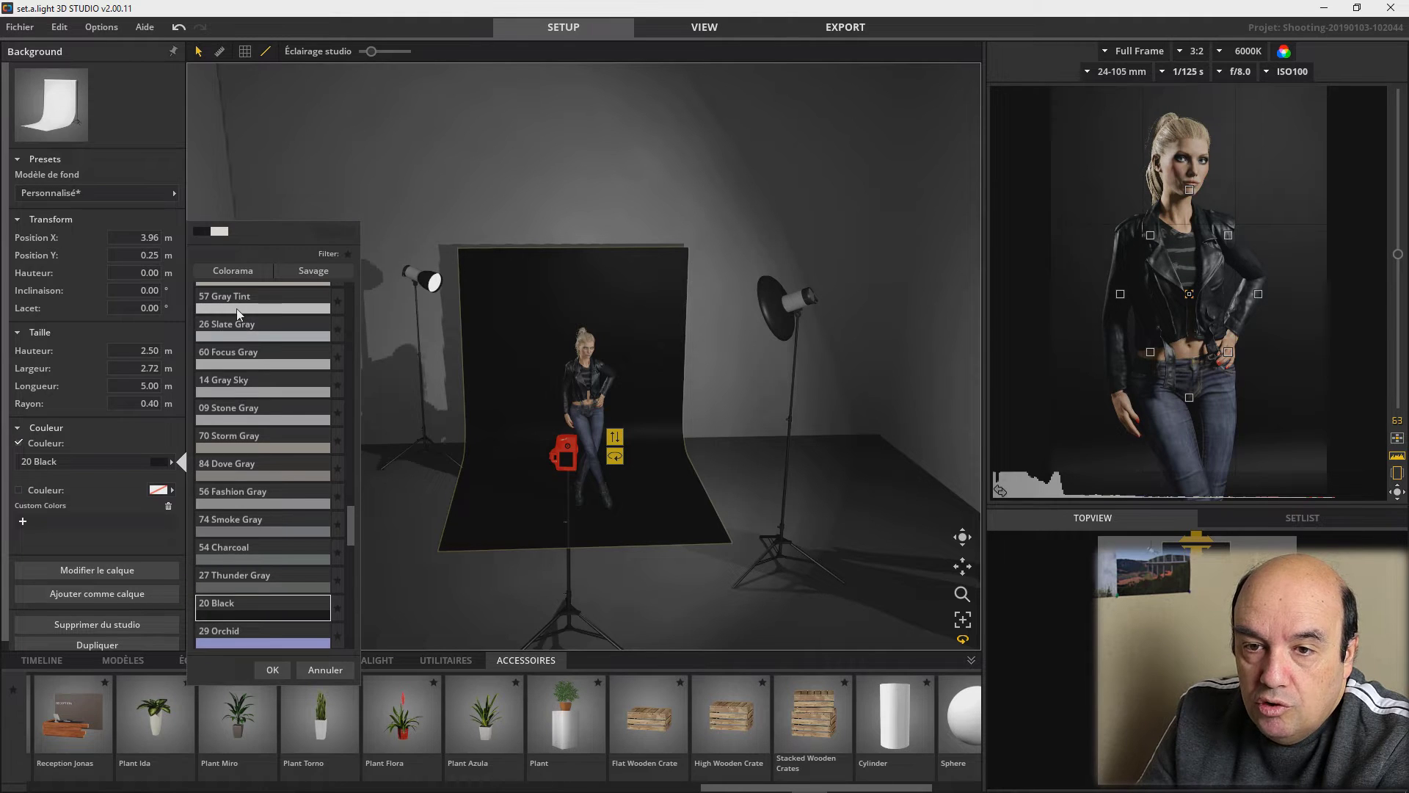
left_click(179, 29)
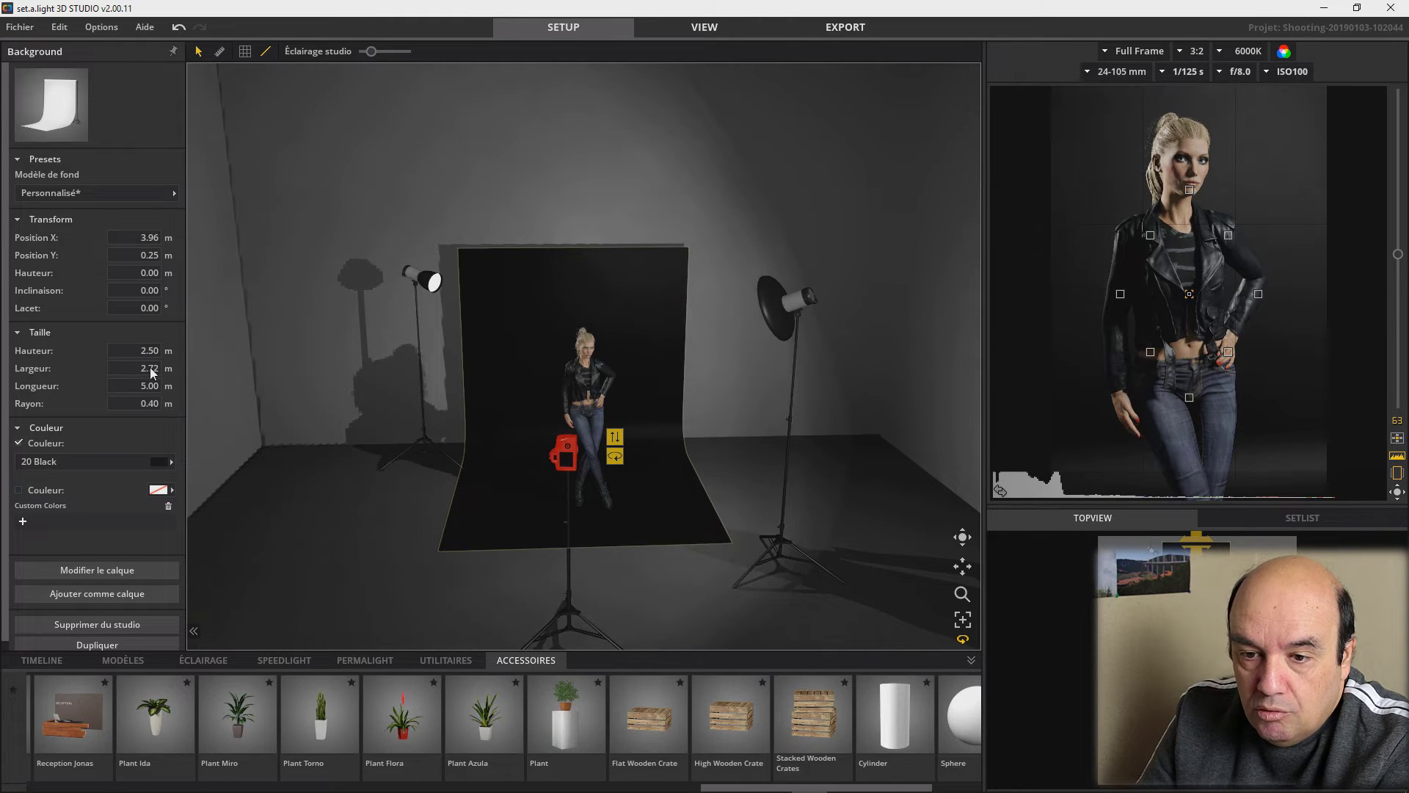
Try 27 Thunder Gray on the backdrop, and return its colour to 09 Stone Gray
left_click(168, 461)
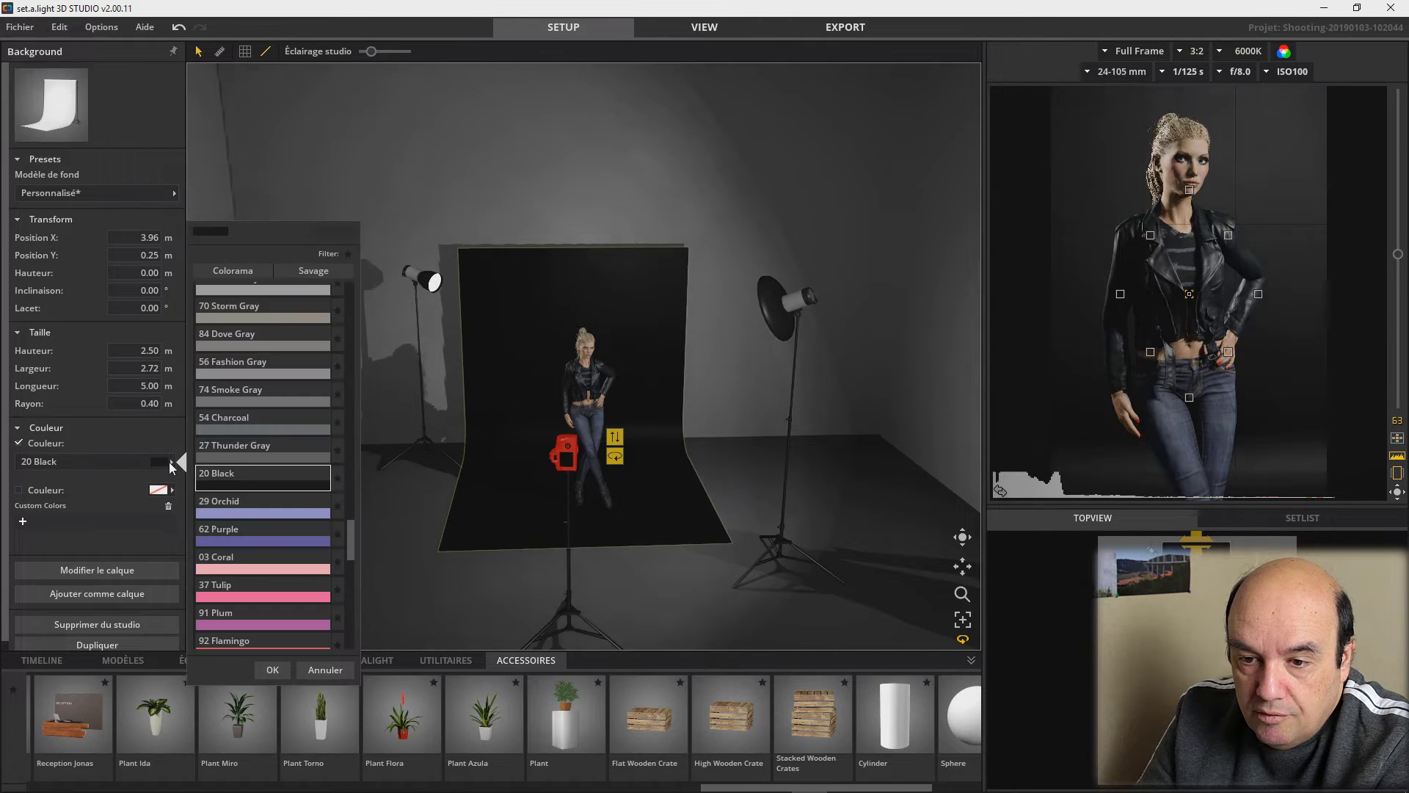
left_click(242, 459)
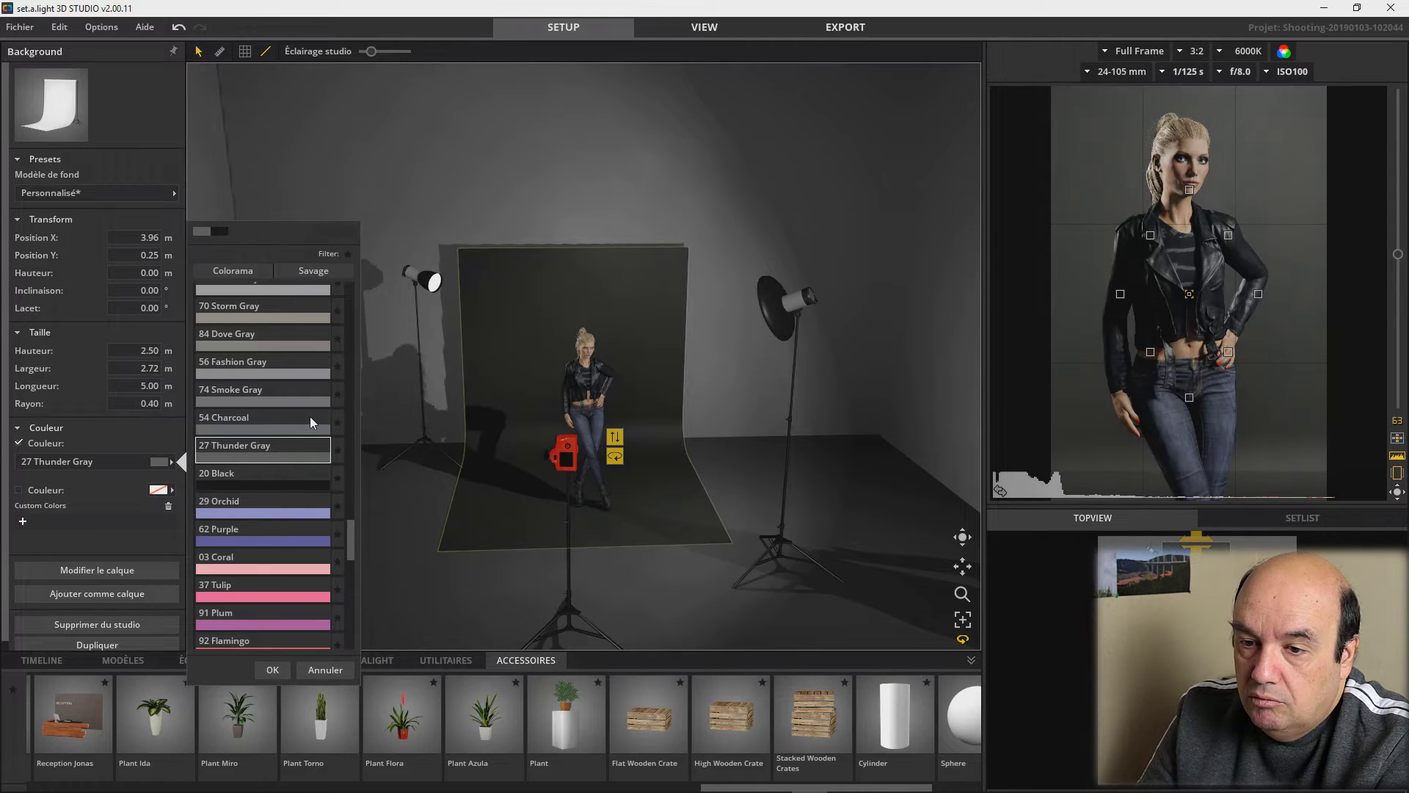
left_click(269, 292)
left_click(485, 490)
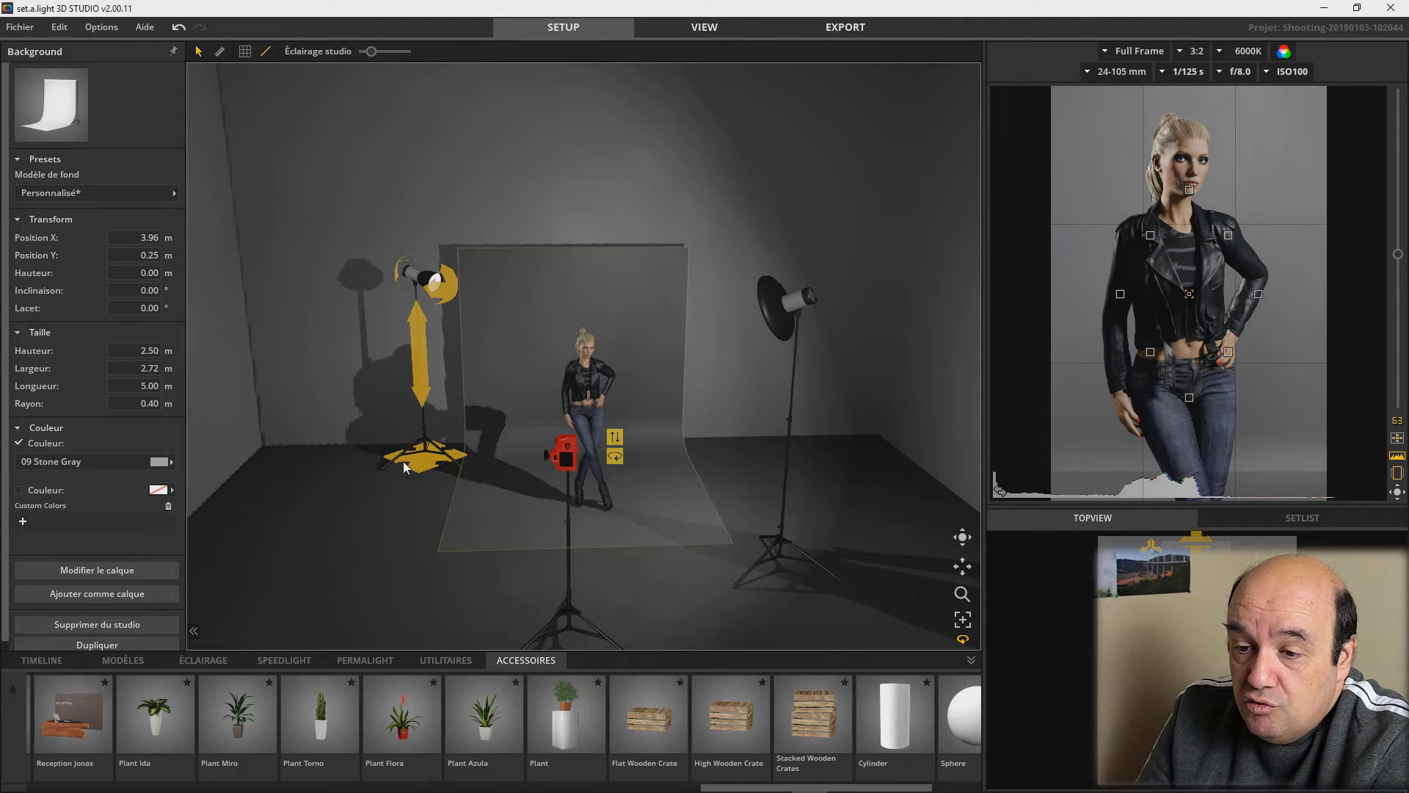
Switch the flash of the reflector light behind the model off and back on to compare its effect
left_click(420, 468)
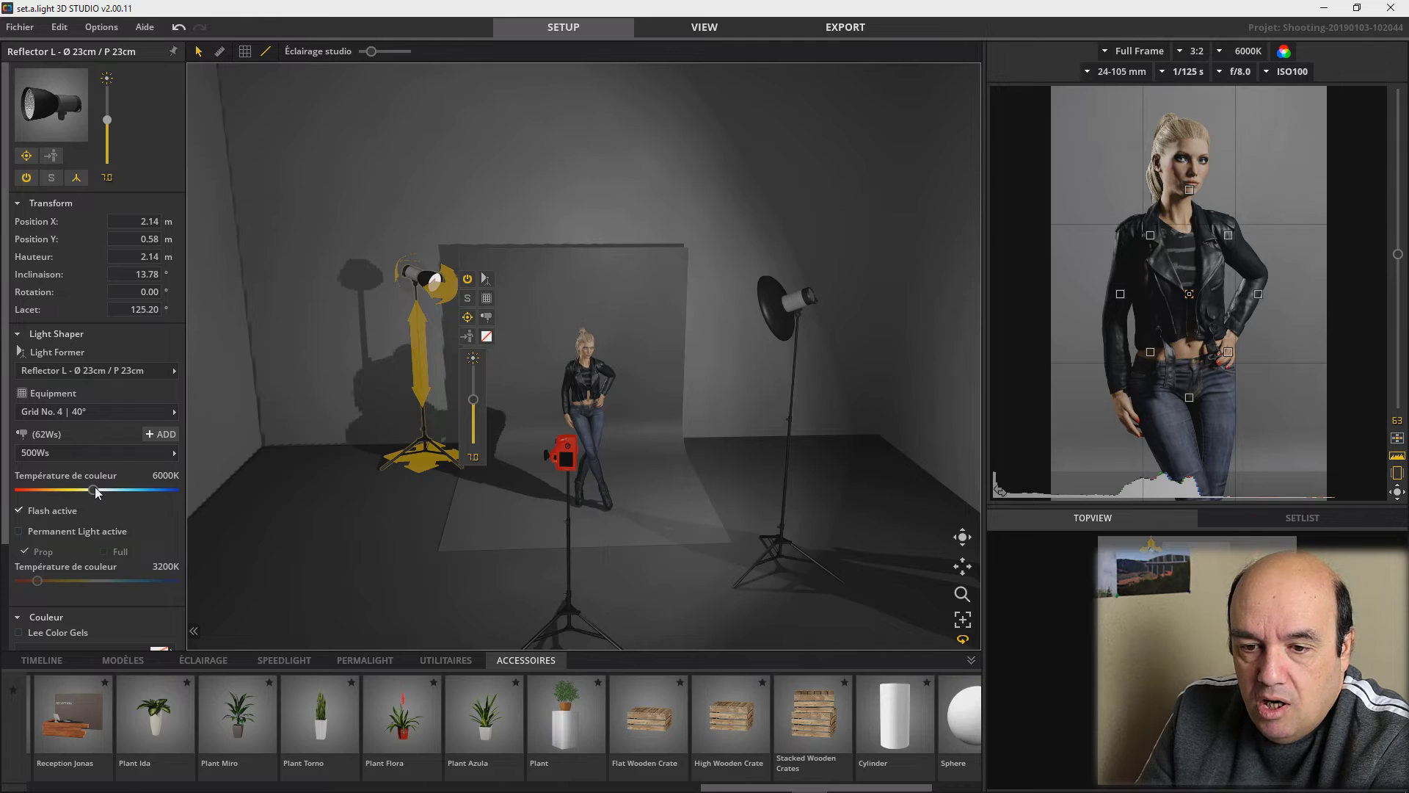
left_click(20, 511)
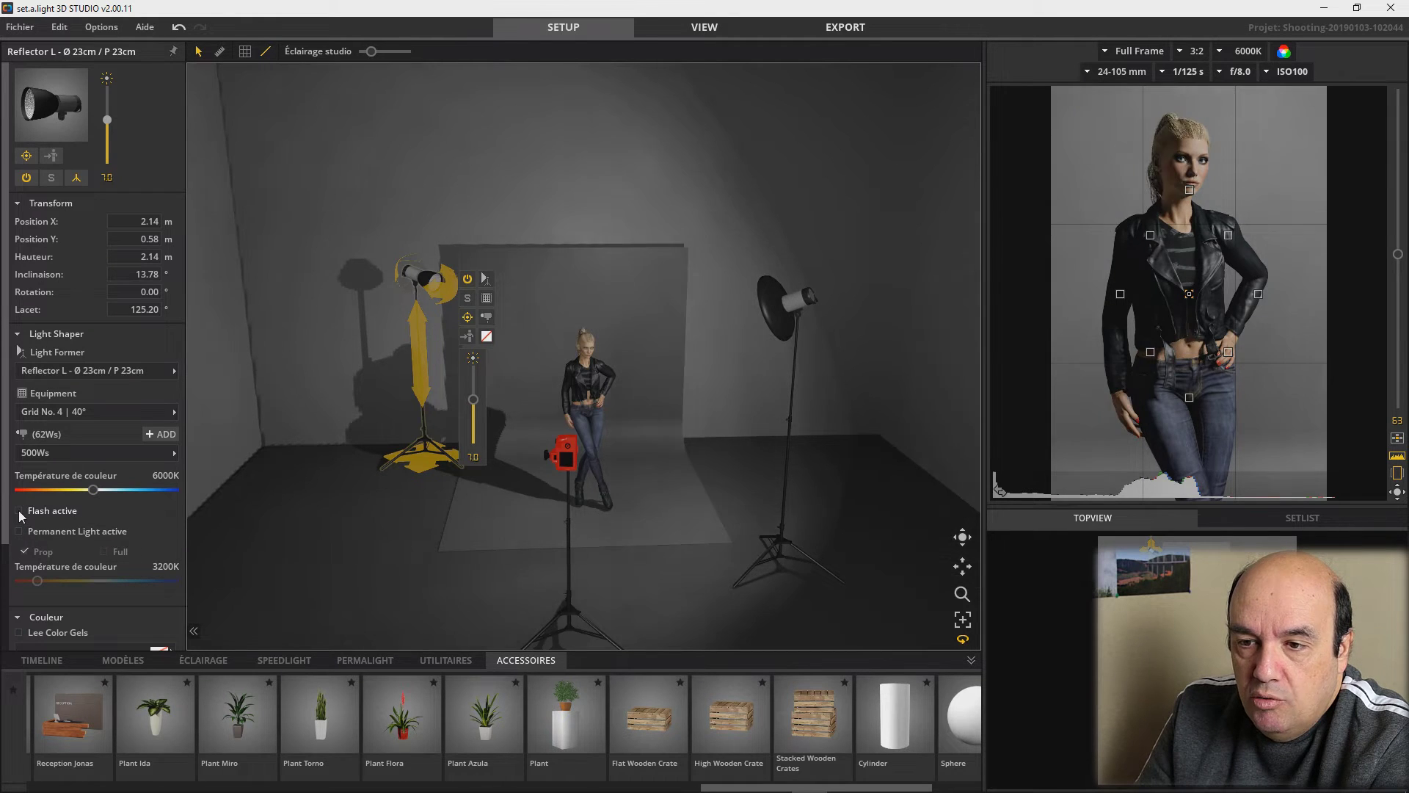
left_click(19, 512)
left_click(20, 511)
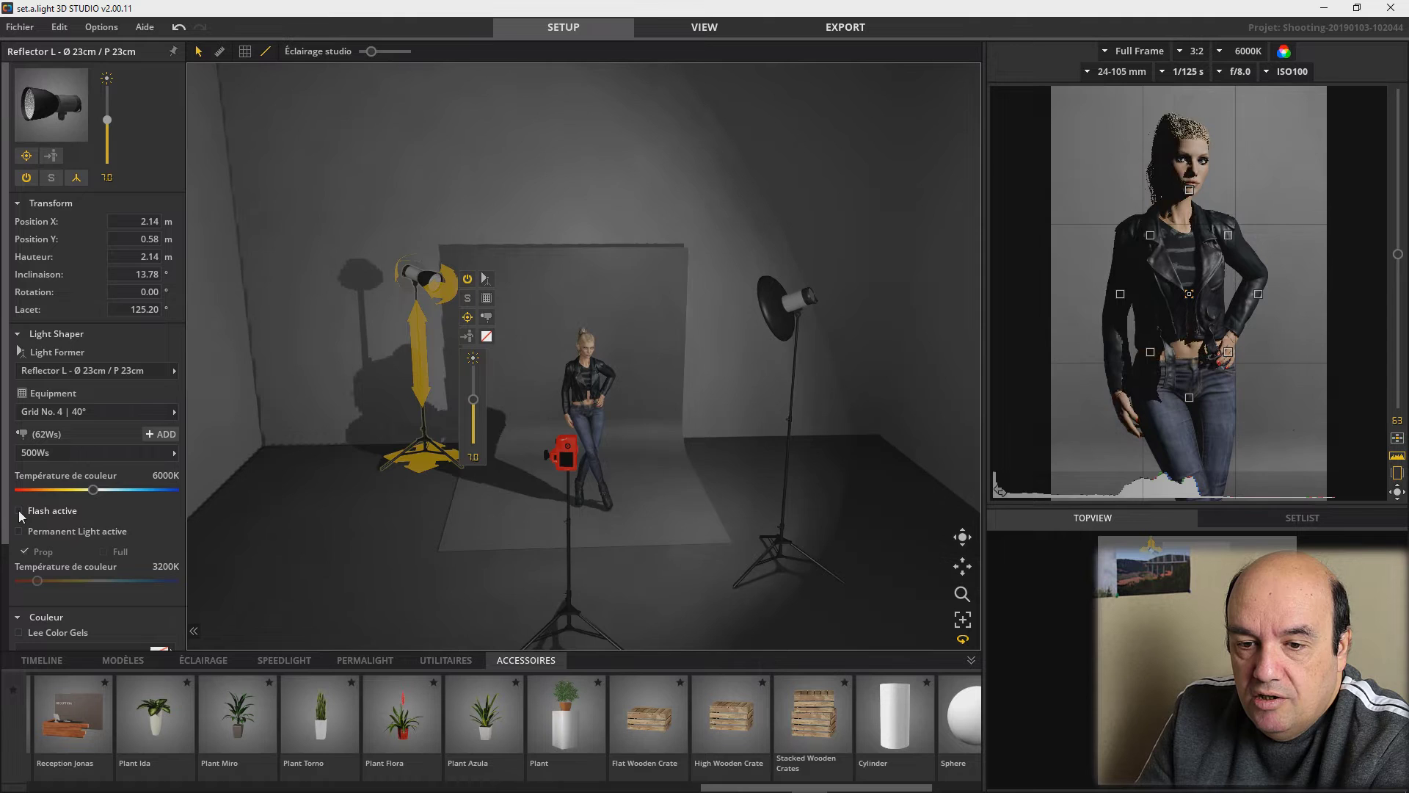
left_click(20, 511)
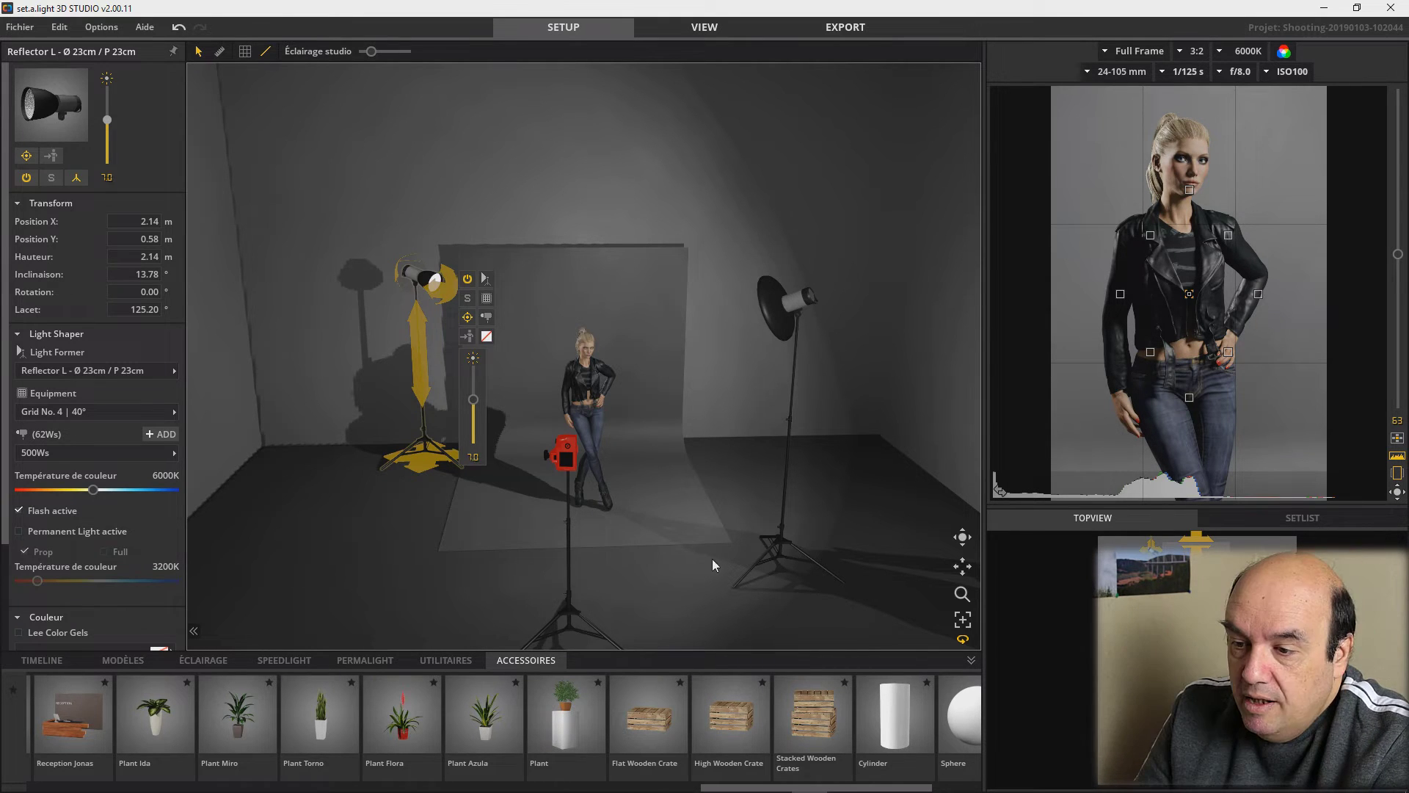
Examine the beauty dish's colour temperature, flash and colour gel settings
left_click(783, 567)
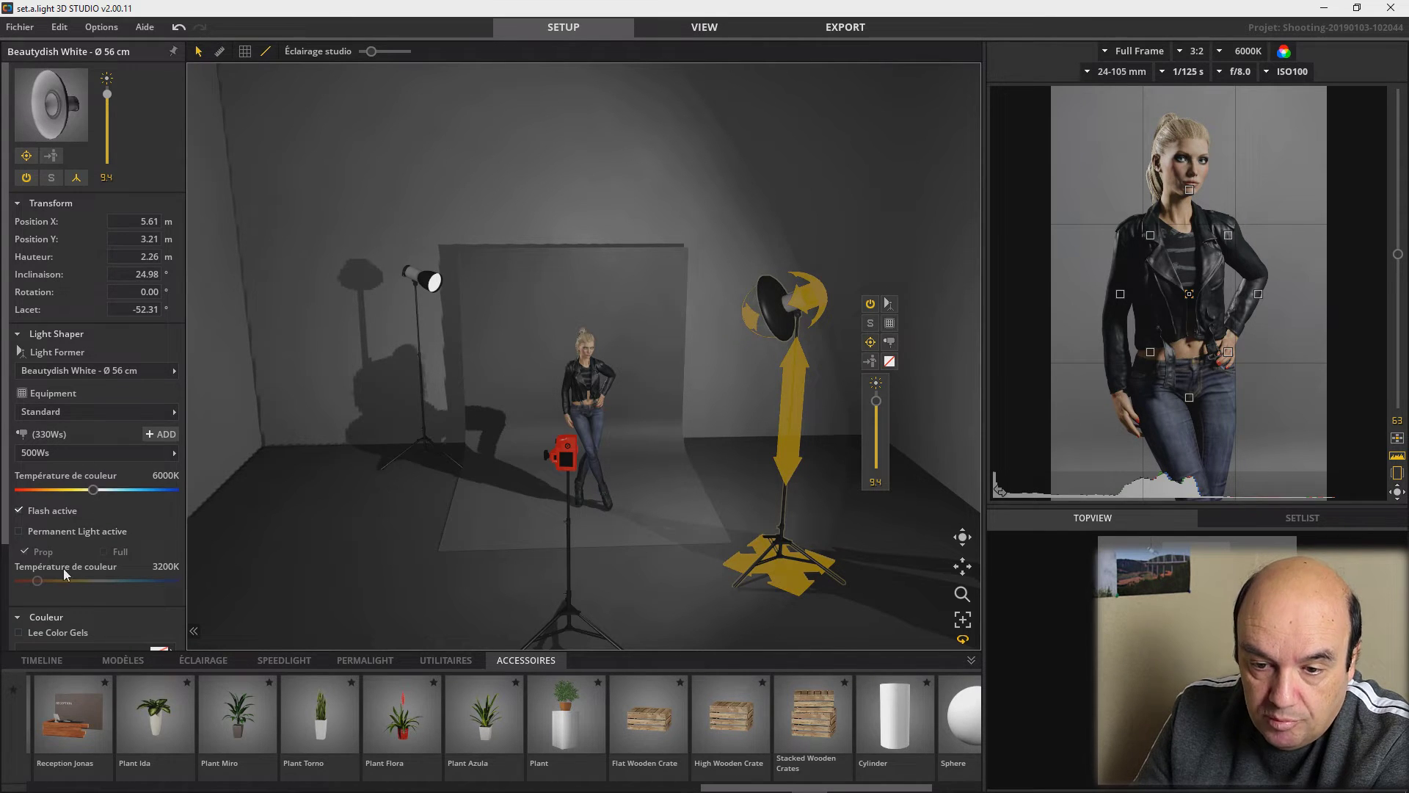
scroll(85, 557, "down", 3)
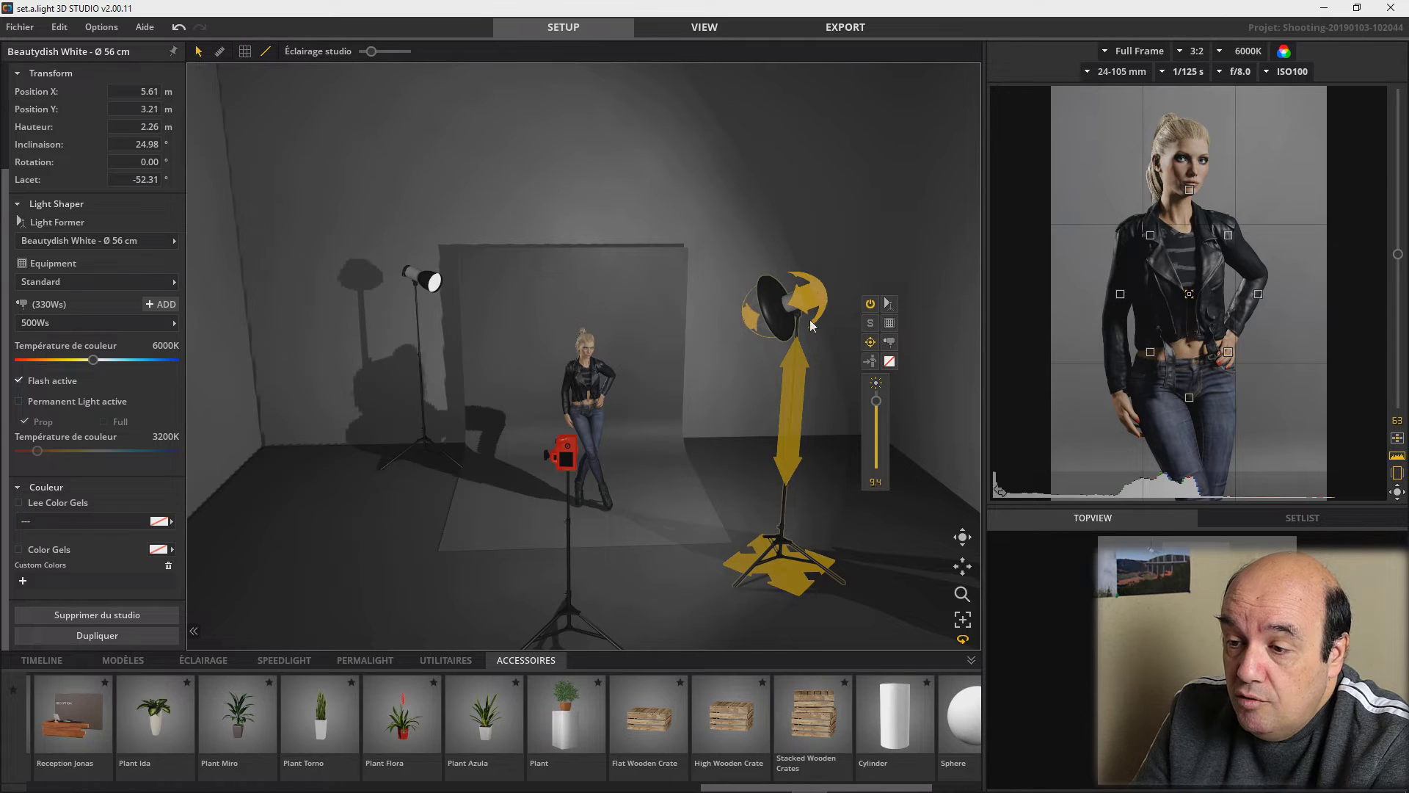
Lower the beauty dish to 2.05 m, aimed at the model with a yaw of -50.76°, and set its power to 9.8
left_click_drag(796, 363, 777, 385)
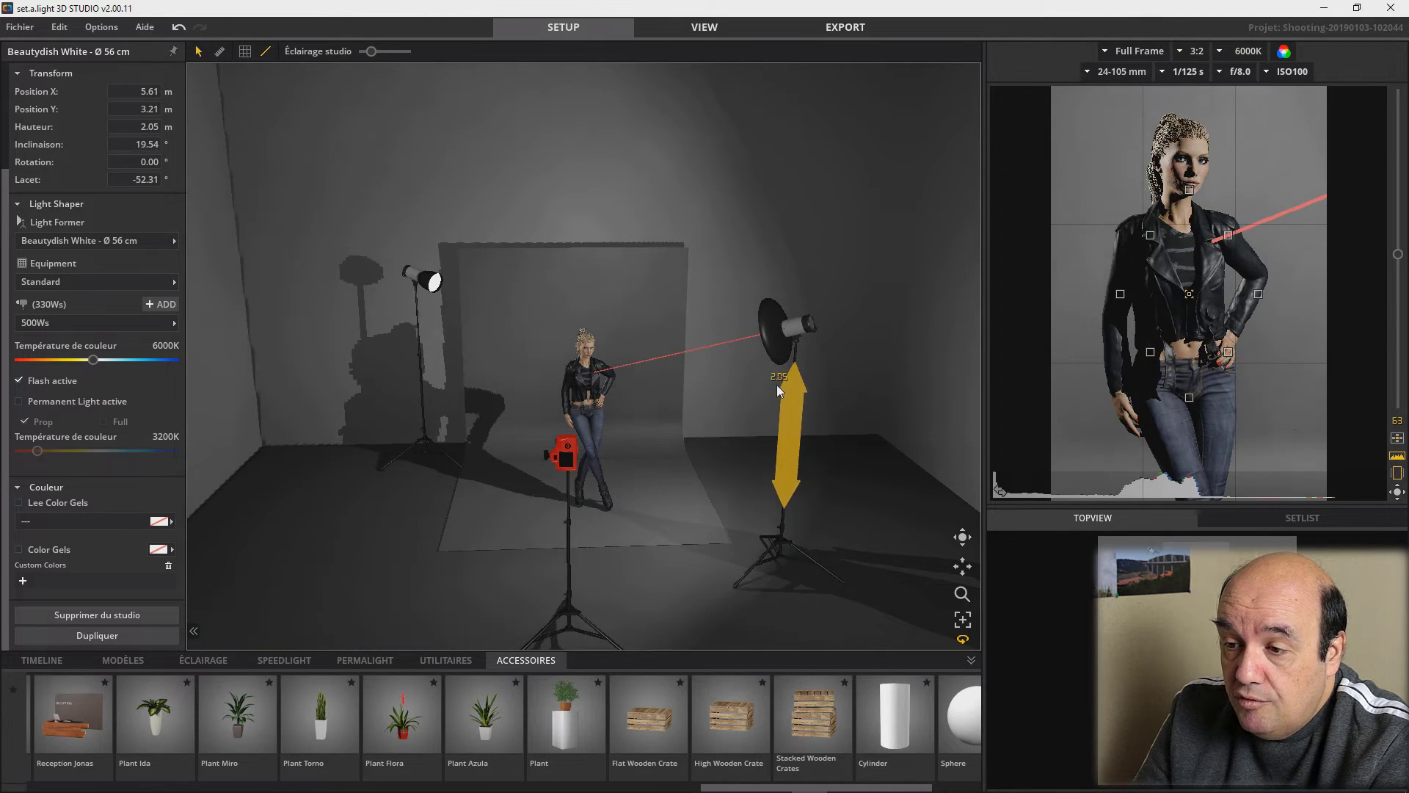
left_click_drag(813, 293, 584, 310)
left_click_drag(484, 323, 780, 374)
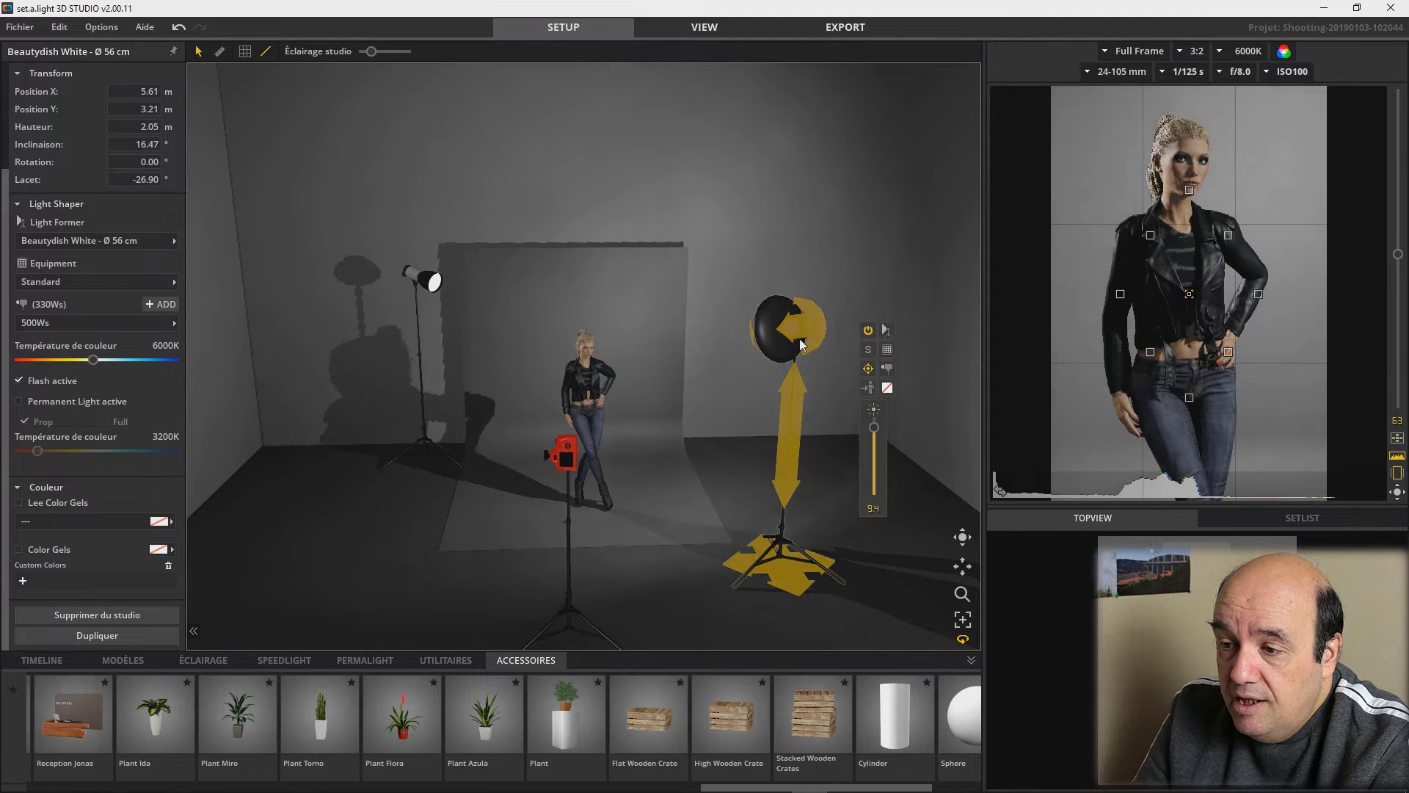
left_click(868, 388)
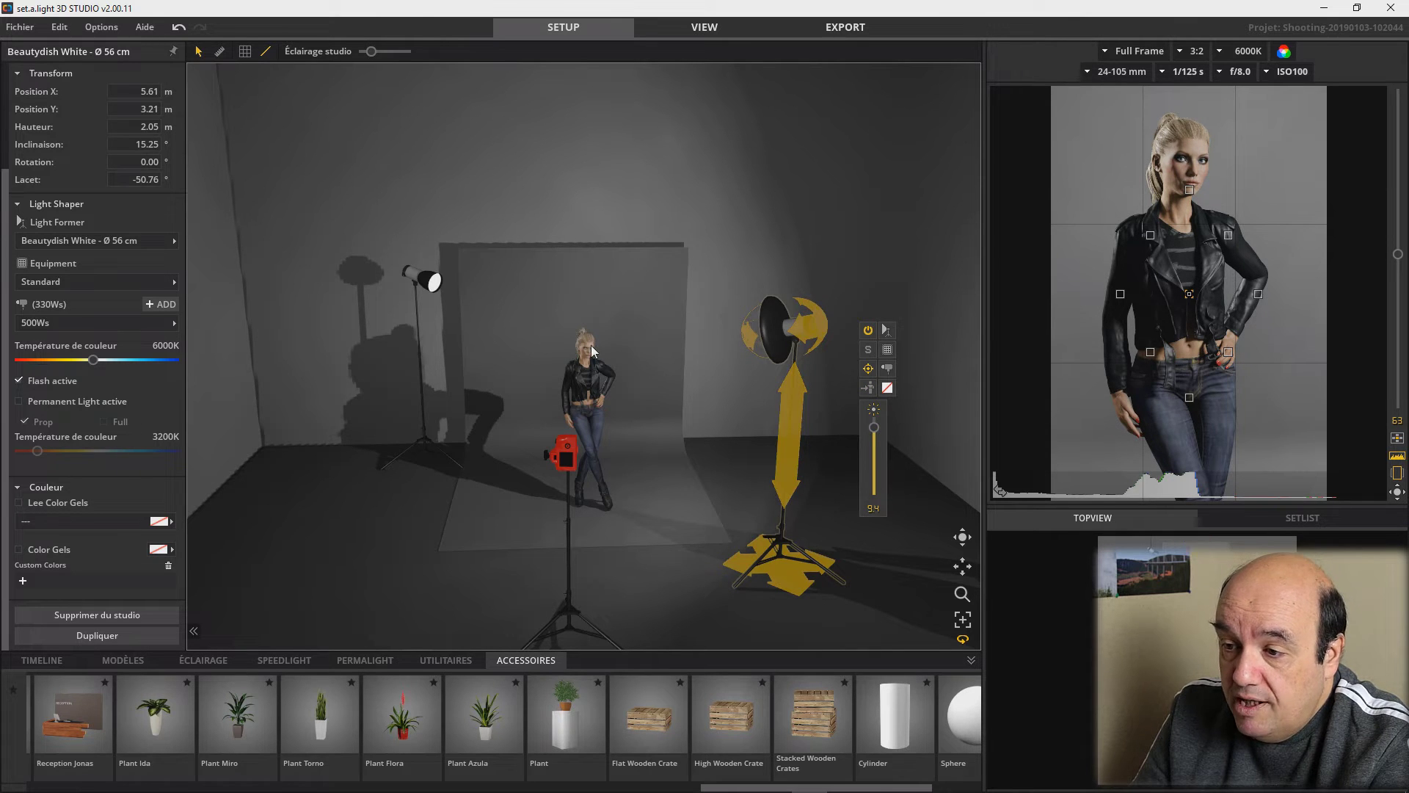
mouse_move(873, 427)
left_mouse_down()
mouse_move(879, 503)
mouse_move(875, 421)
left_mouse_up()
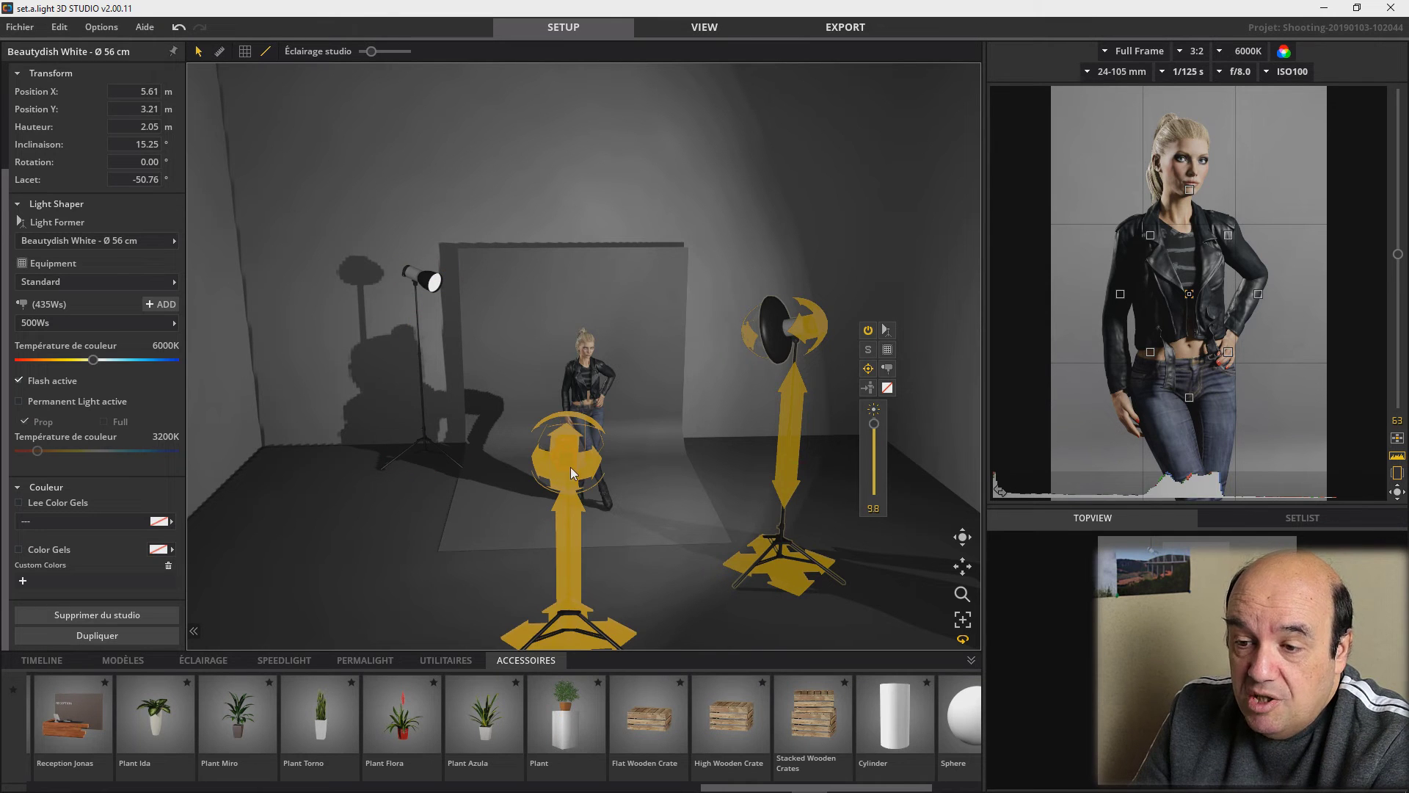
Set the camera to a Crop 1.6 sensor with a Fix 50 mm lens and a 1/200 s exposure
left_click(570, 470)
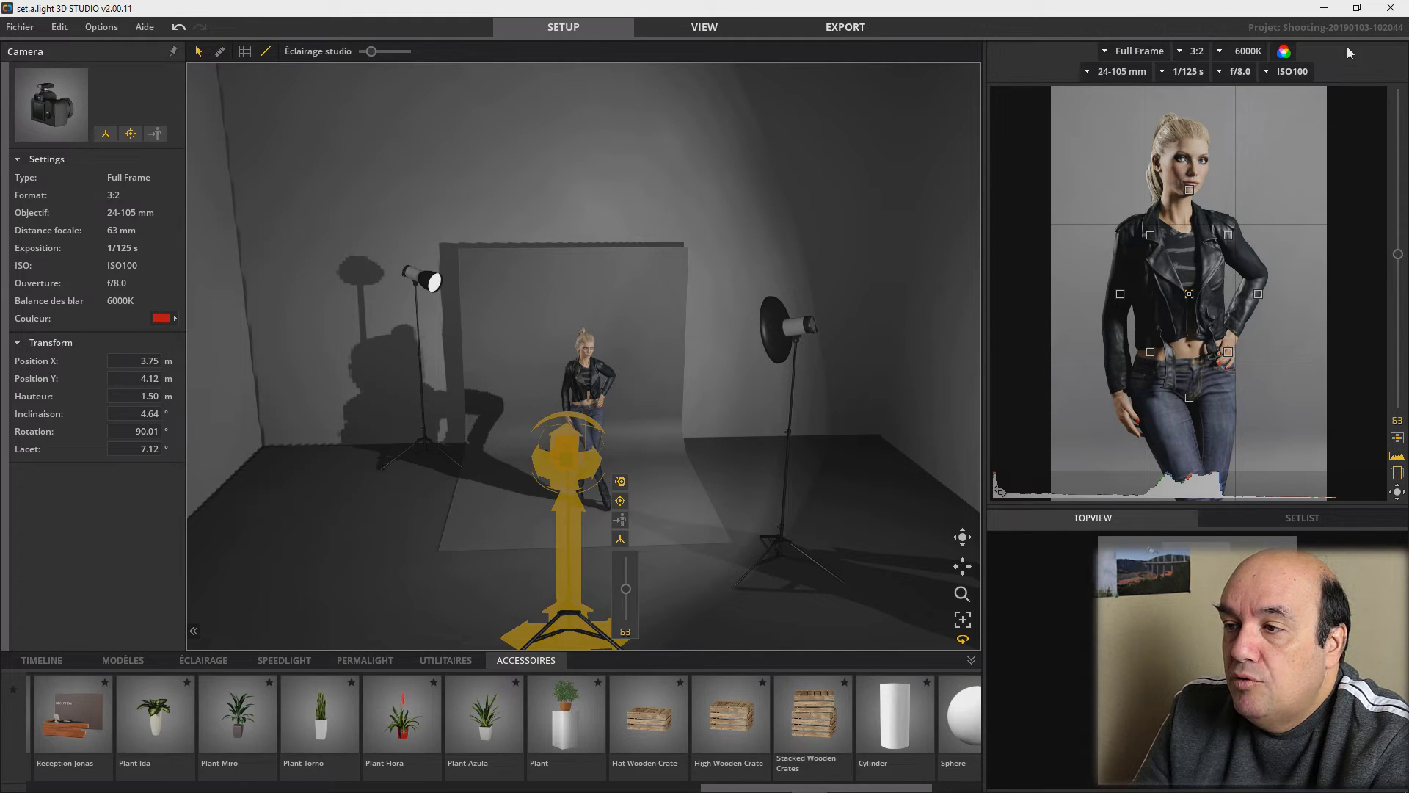
left_click(1105, 53)
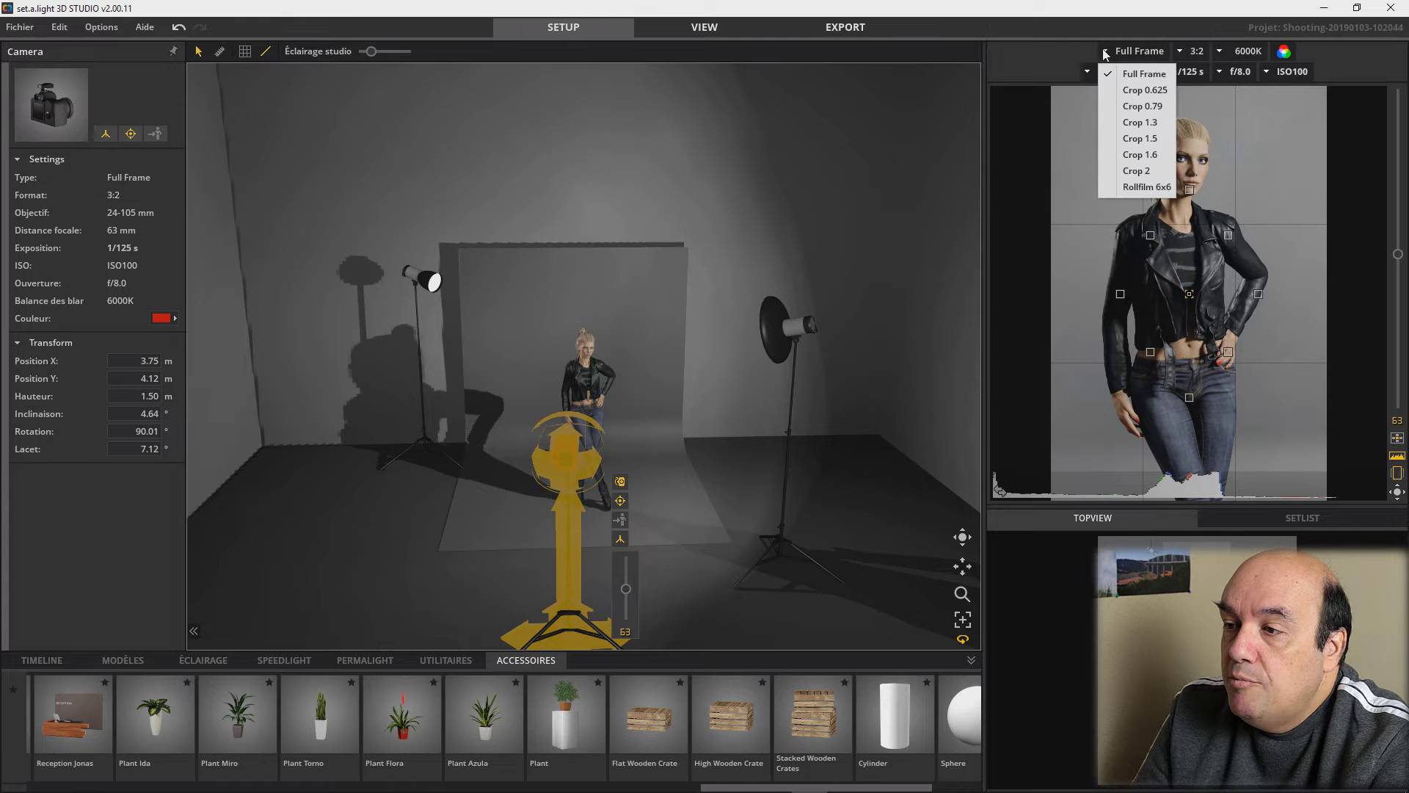
left_click(1136, 155)
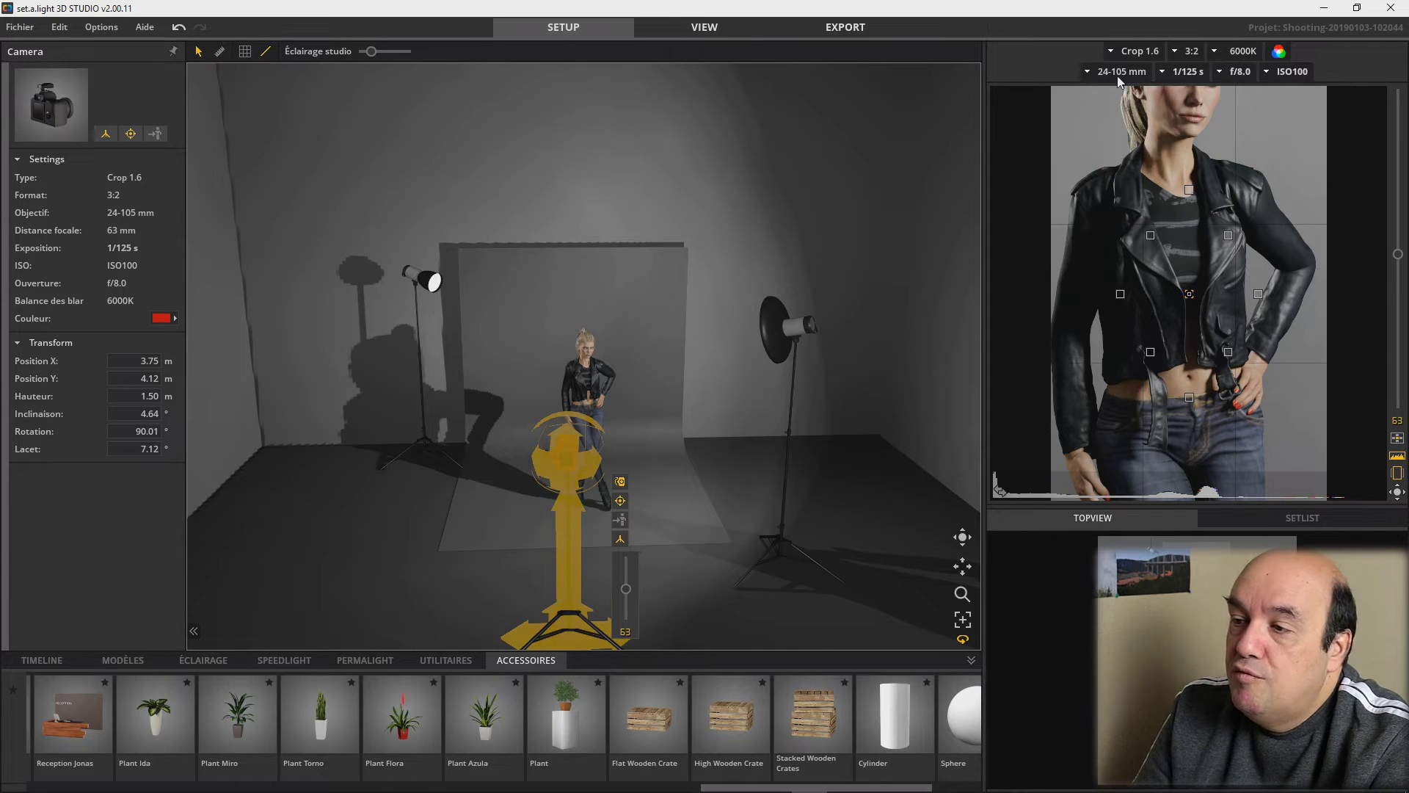
left_click(1088, 72)
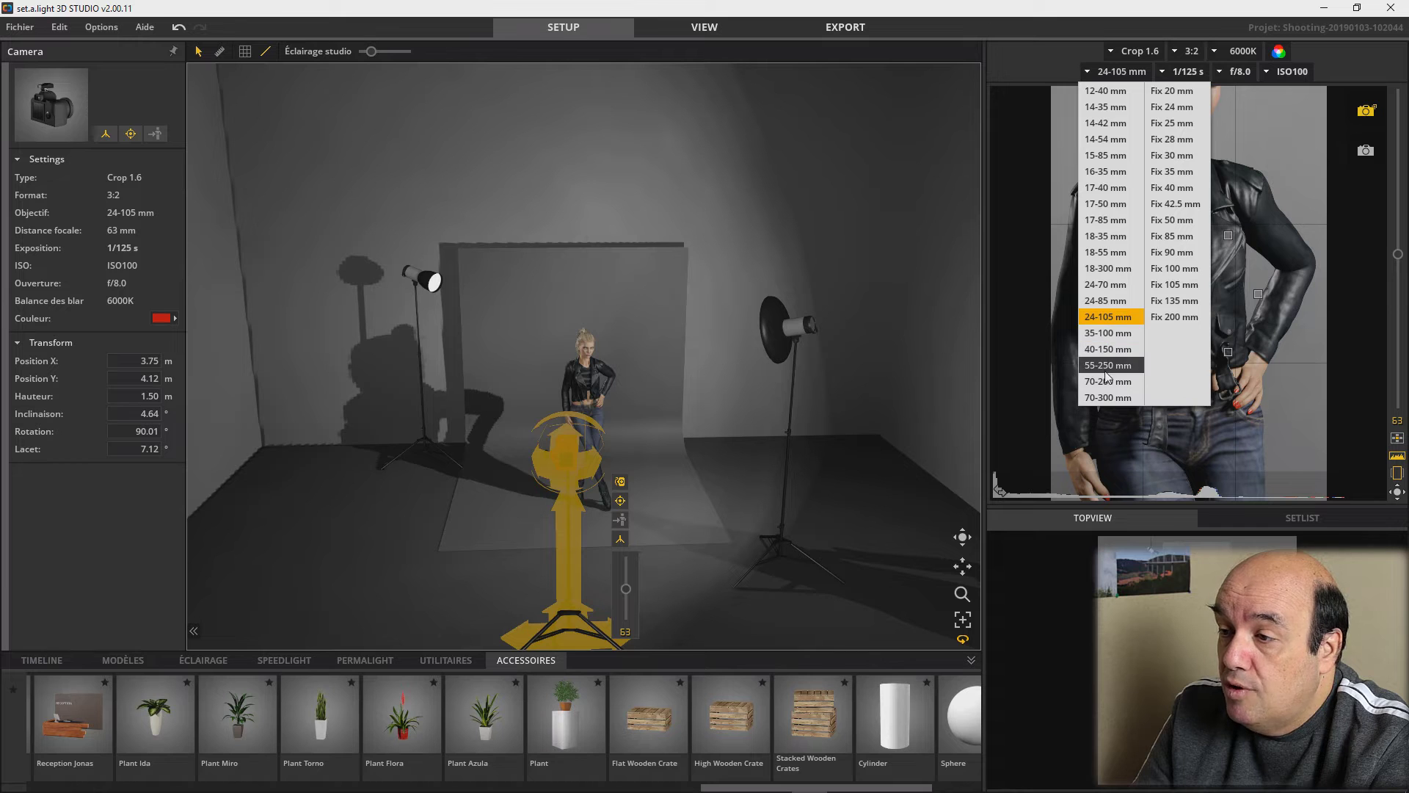
left_click(1177, 220)
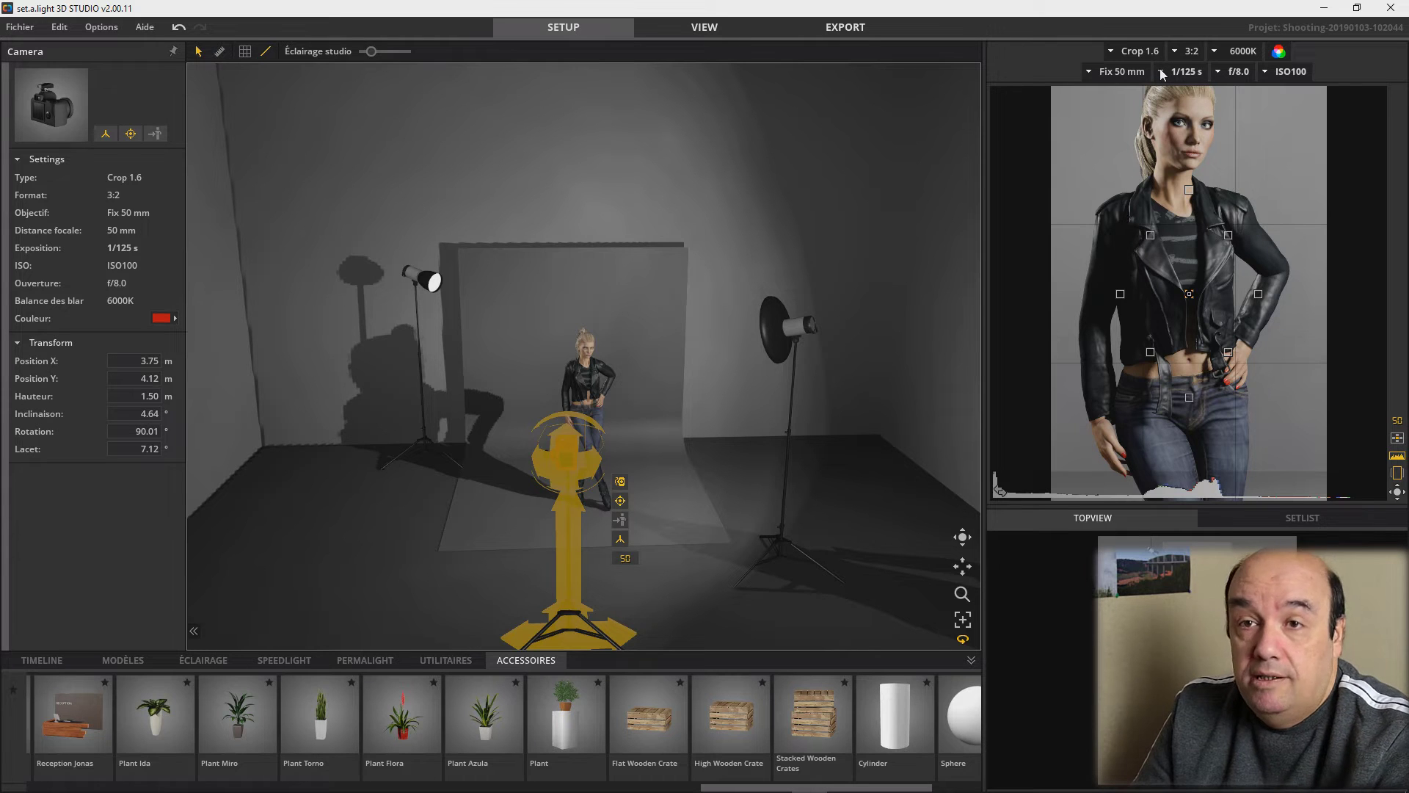
left_click(1161, 72)
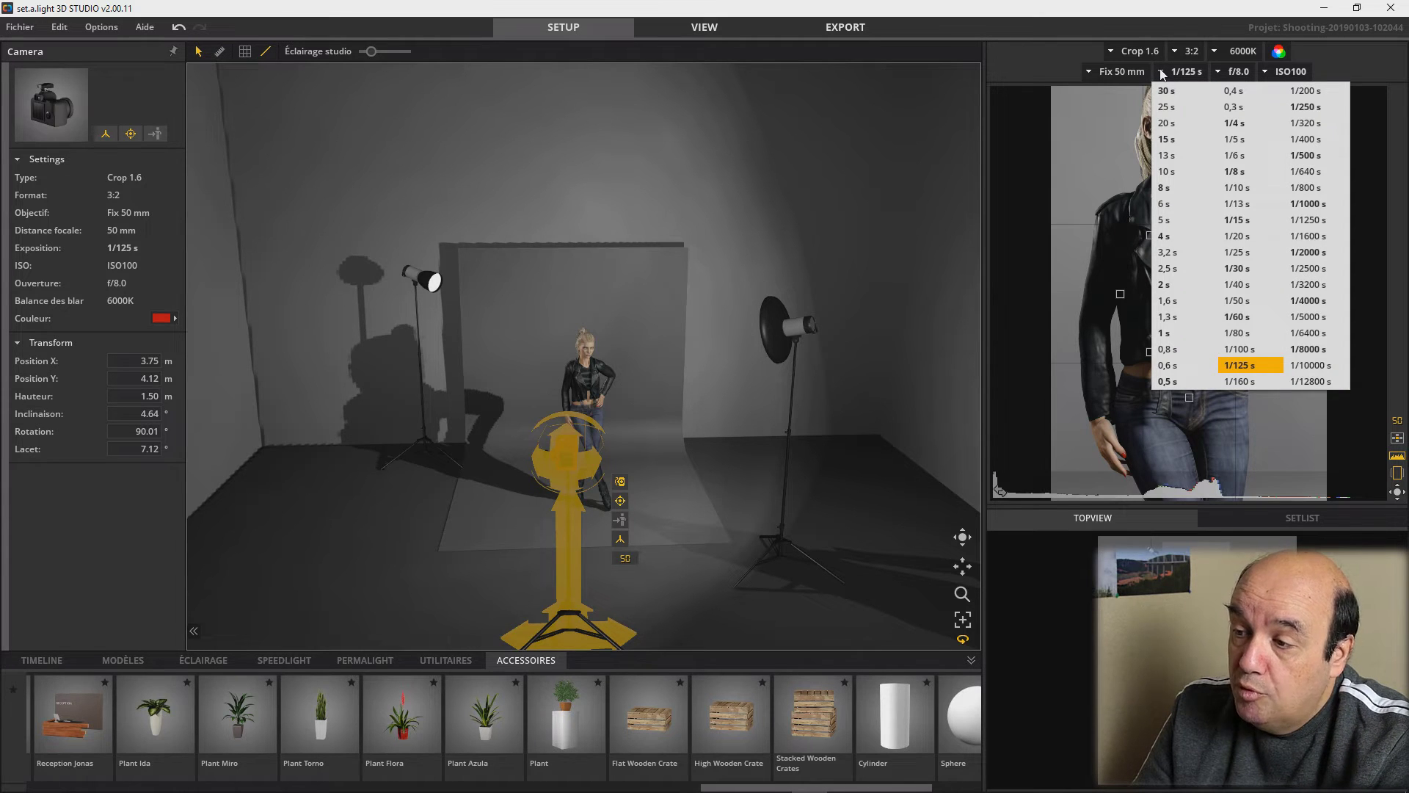
left_click(1301, 91)
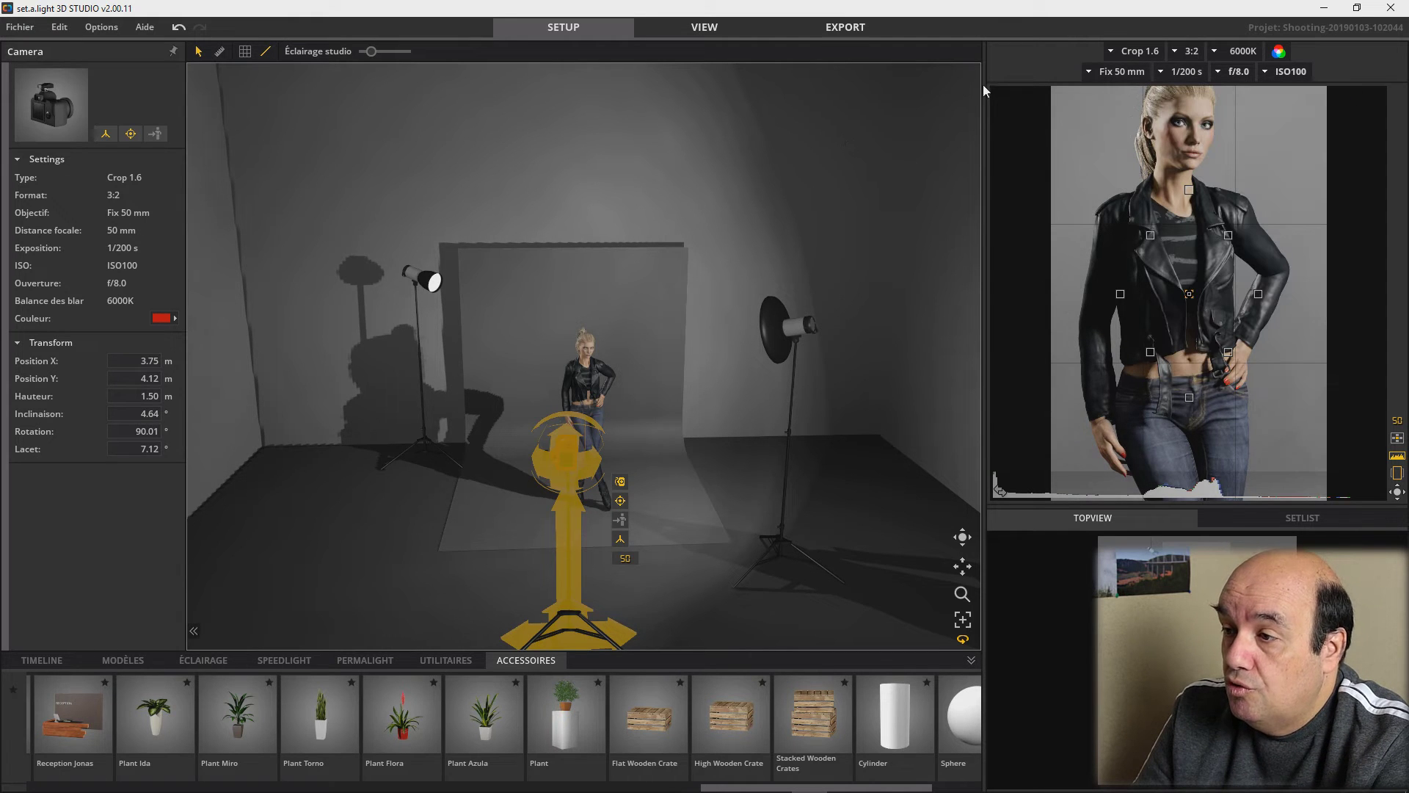
Try an aperture of f/4.0 on the camera, and return it to f/8.0
left_click(1235, 73)
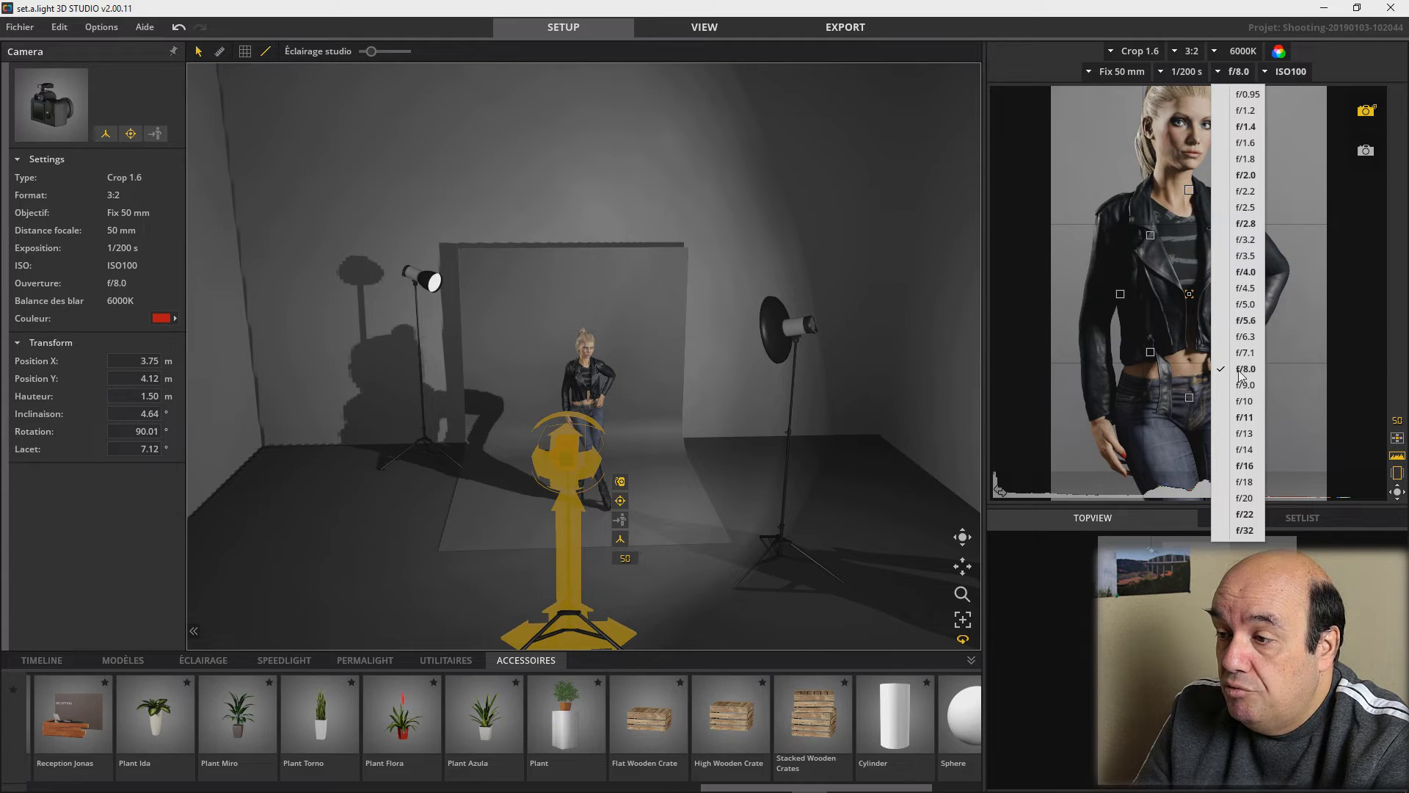
left_click(1247, 272)
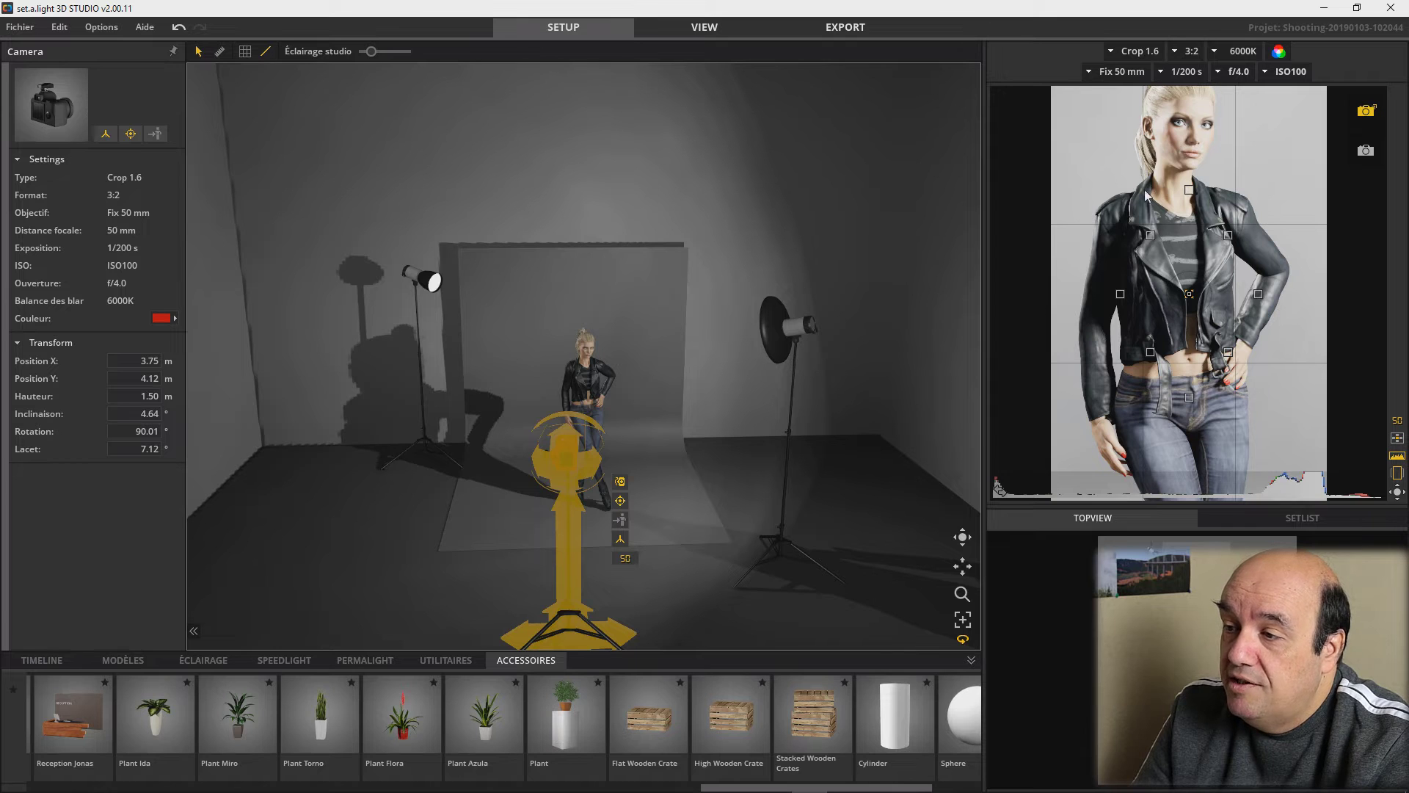
left_click(1220, 73)
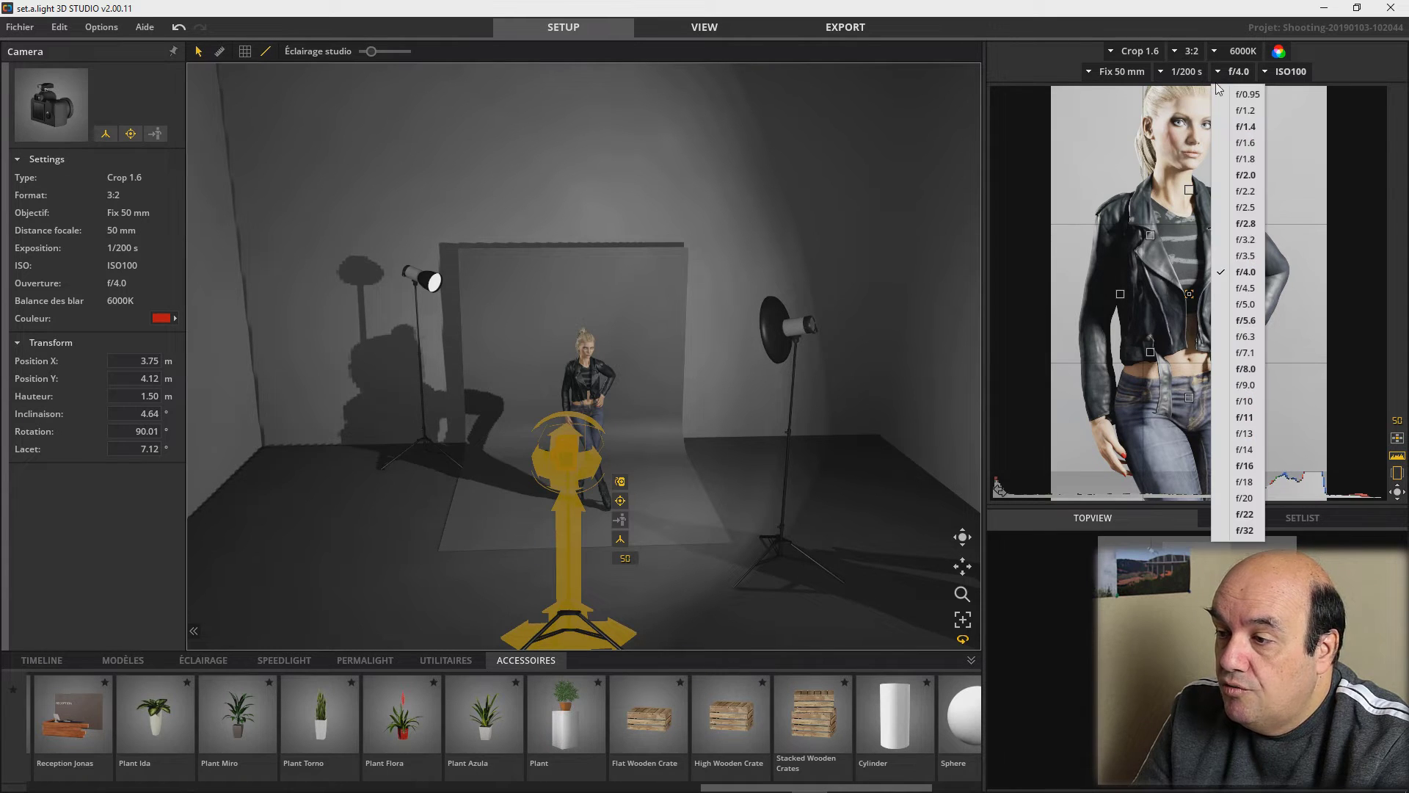
left_click(1240, 368)
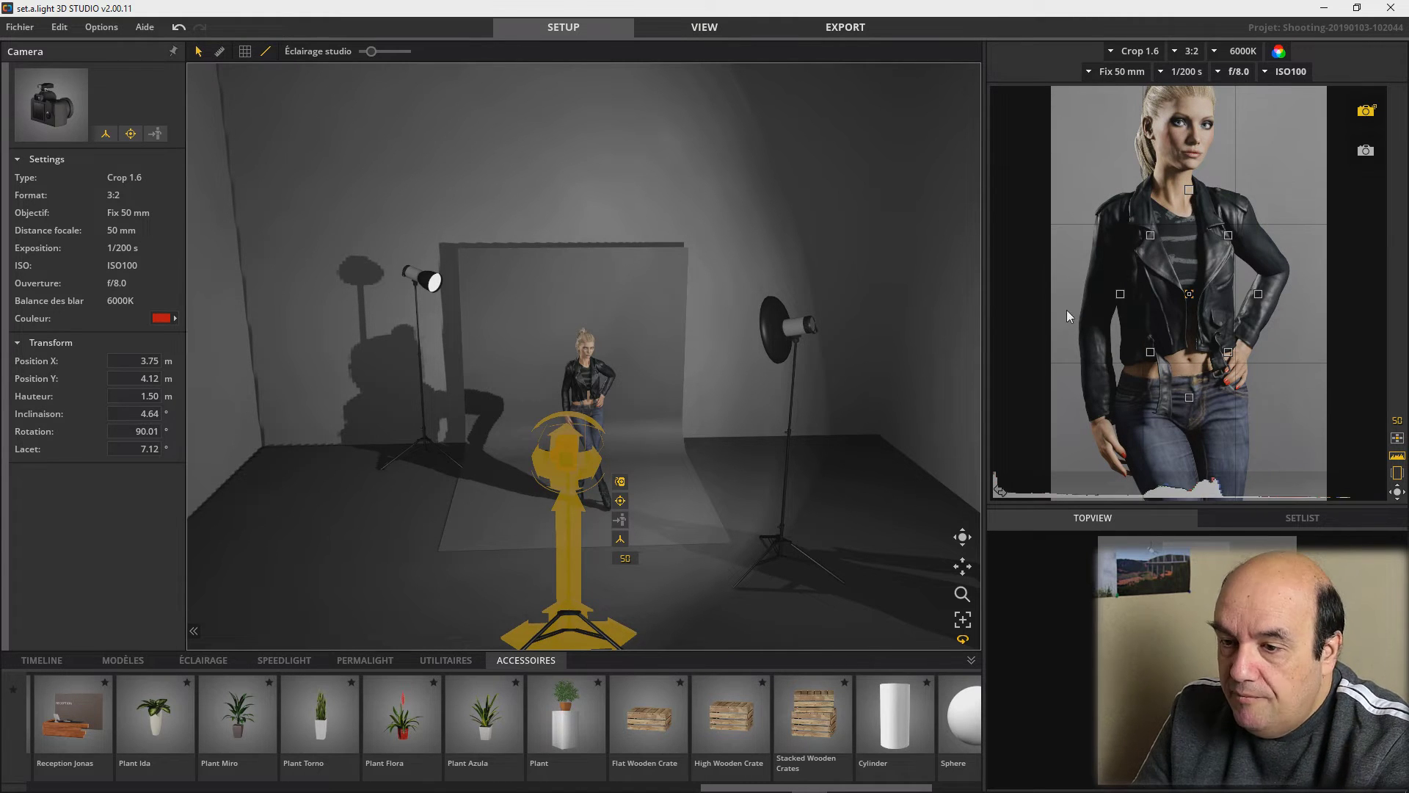
Raise the camera to 1.71 m and move its stand slightly farther back from the model
mouse_move(577, 500)
left_mouse_down()
mouse_move(571, 458)
mouse_move(575, 474)
left_mouse_up()
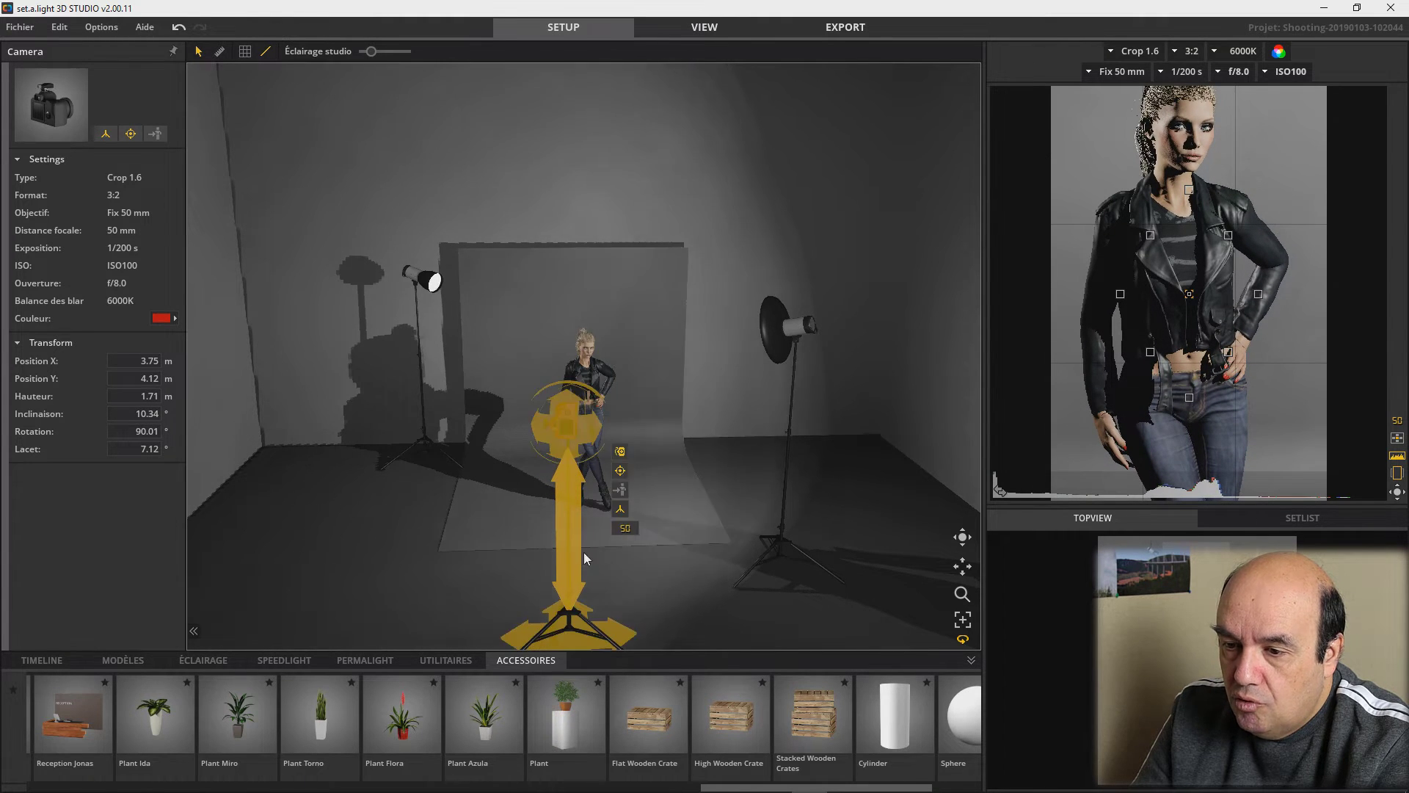
left_click_drag(571, 629, 558, 659)
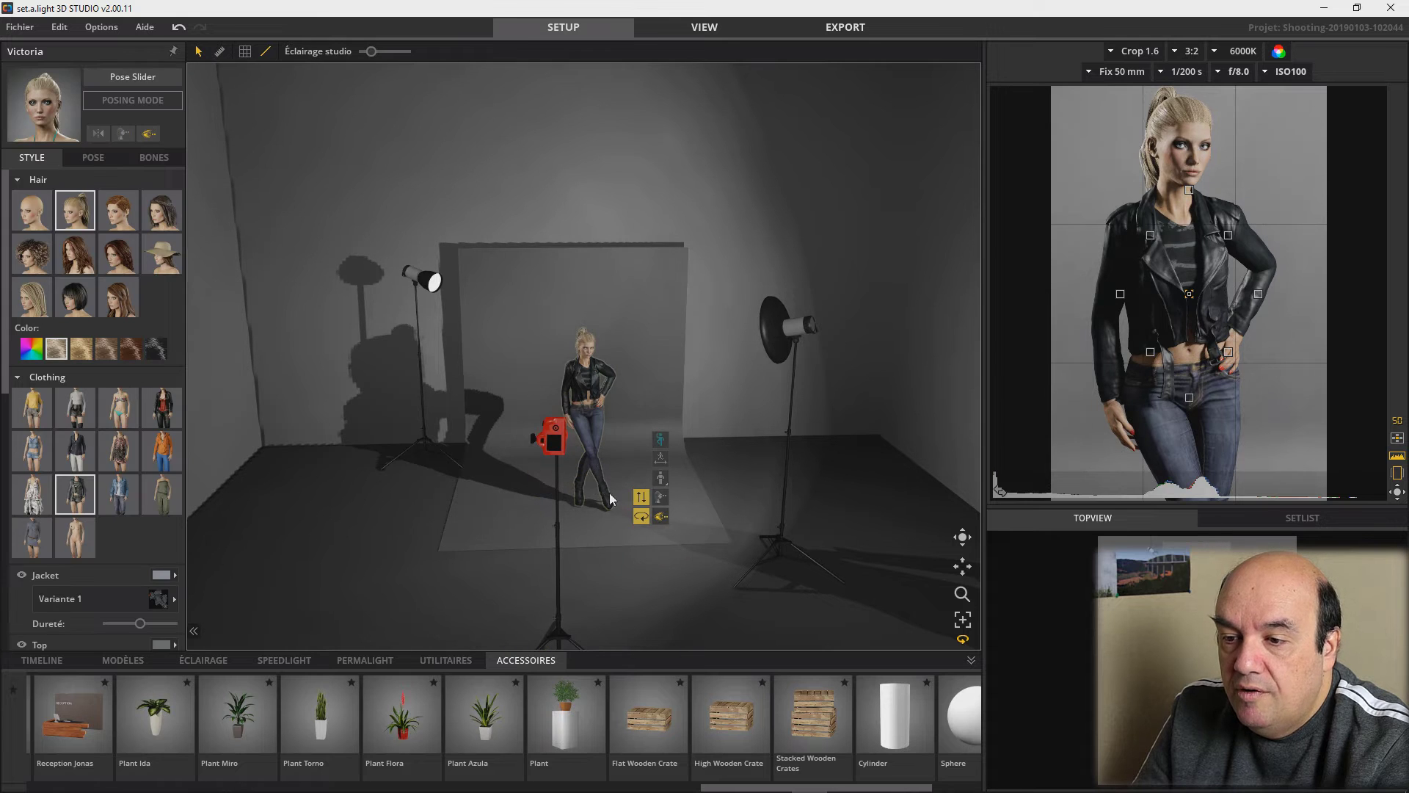
Turn the model towards the camera, switch off the reflector light behind her, and fine-tune her rotation
left_click(640, 518)
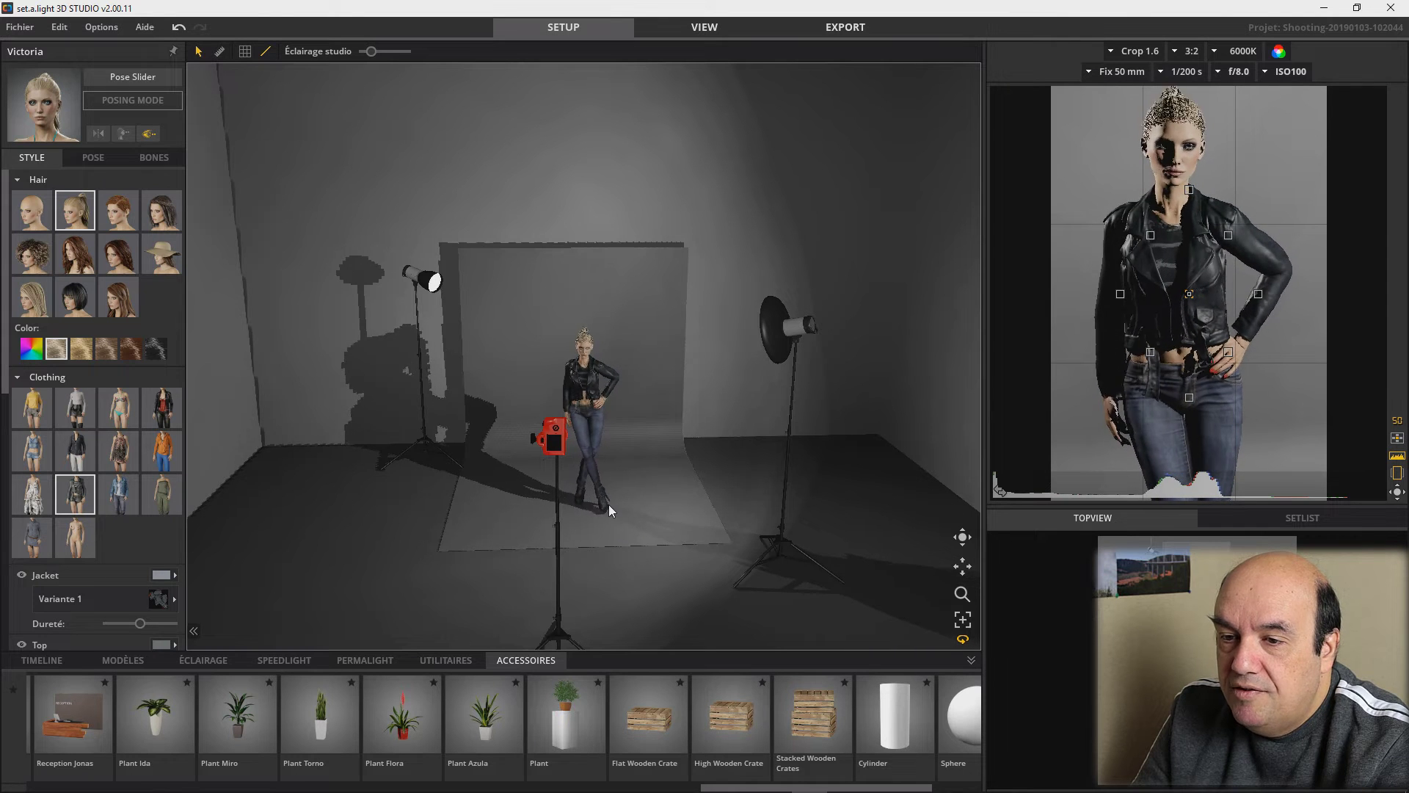
left_click(414, 278)
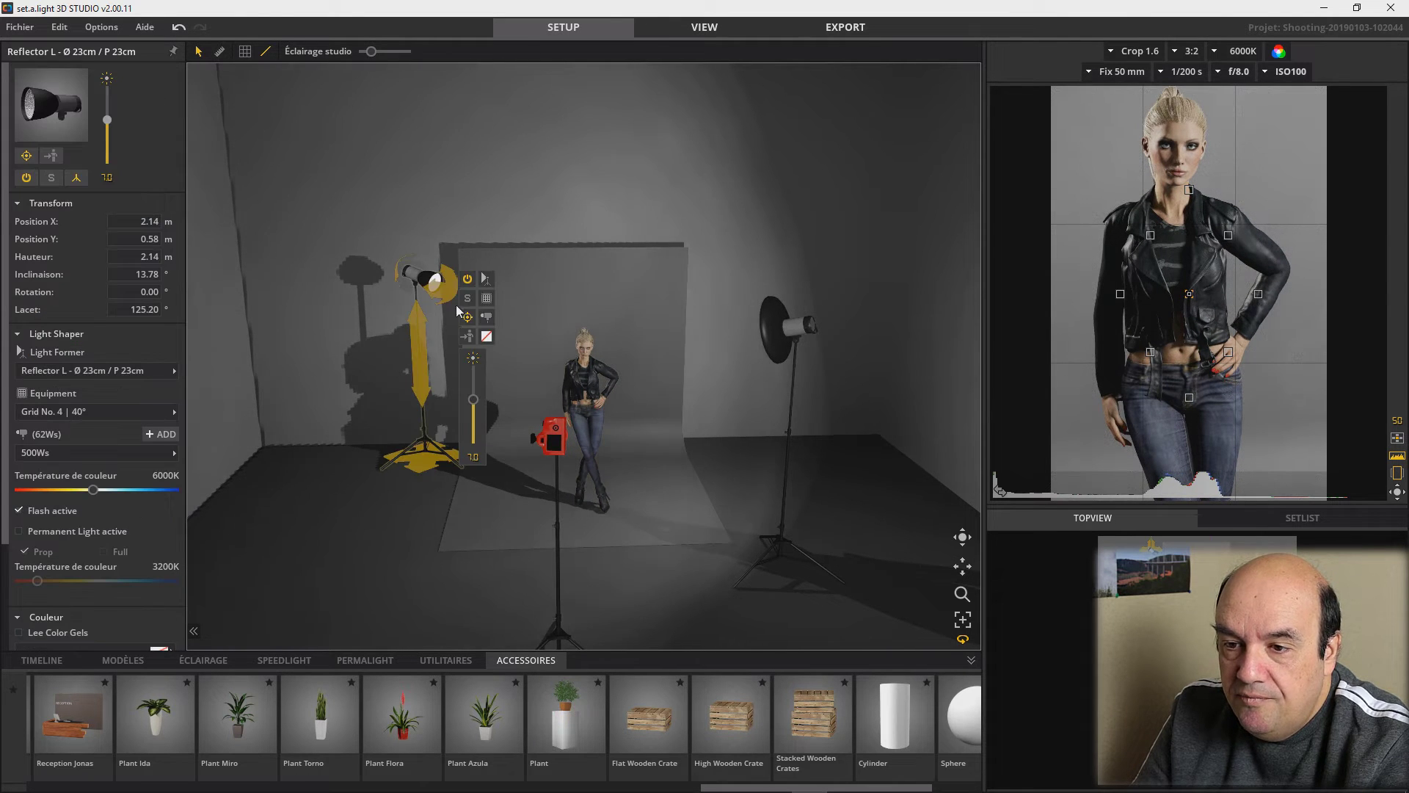
left_click(468, 279)
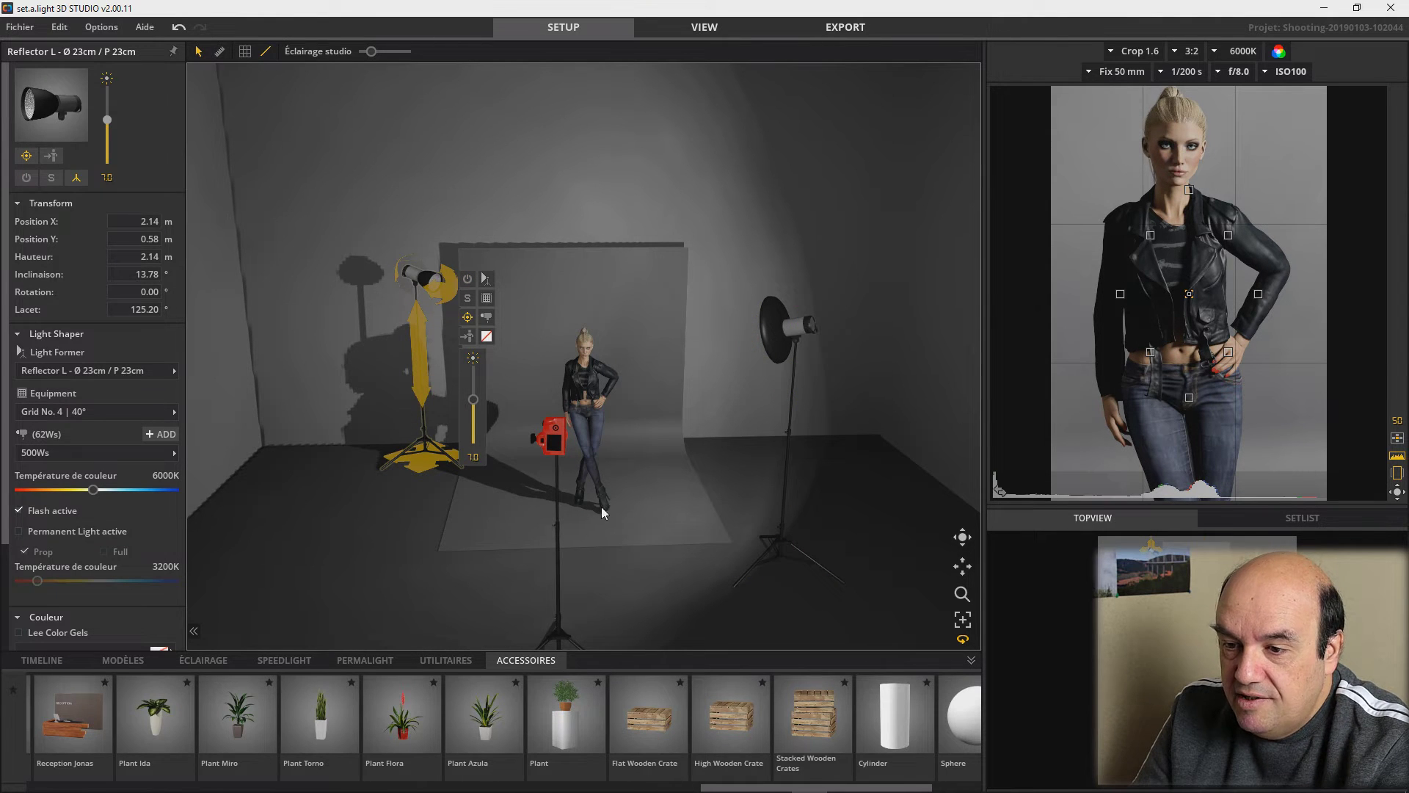
left_click(591, 393)
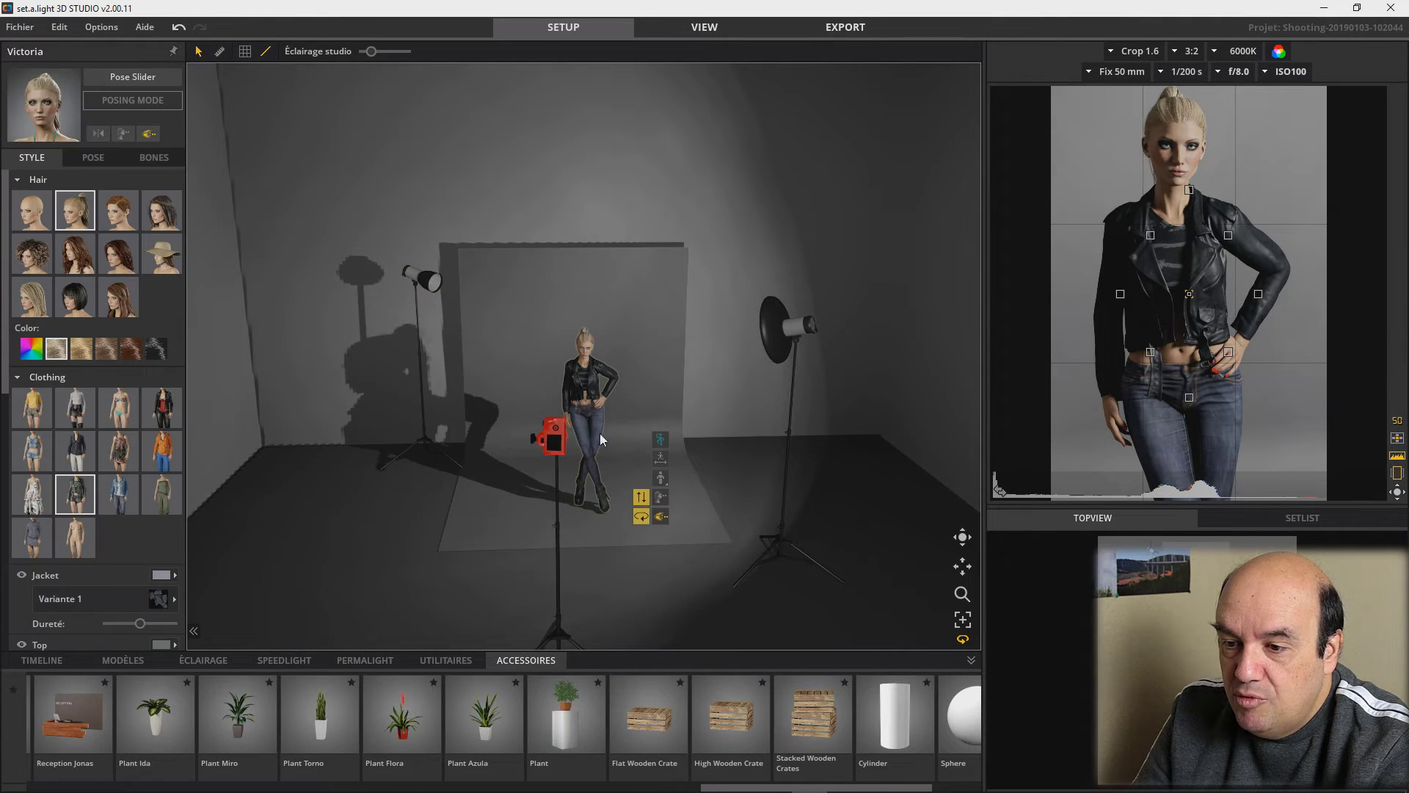
left_click(658, 515)
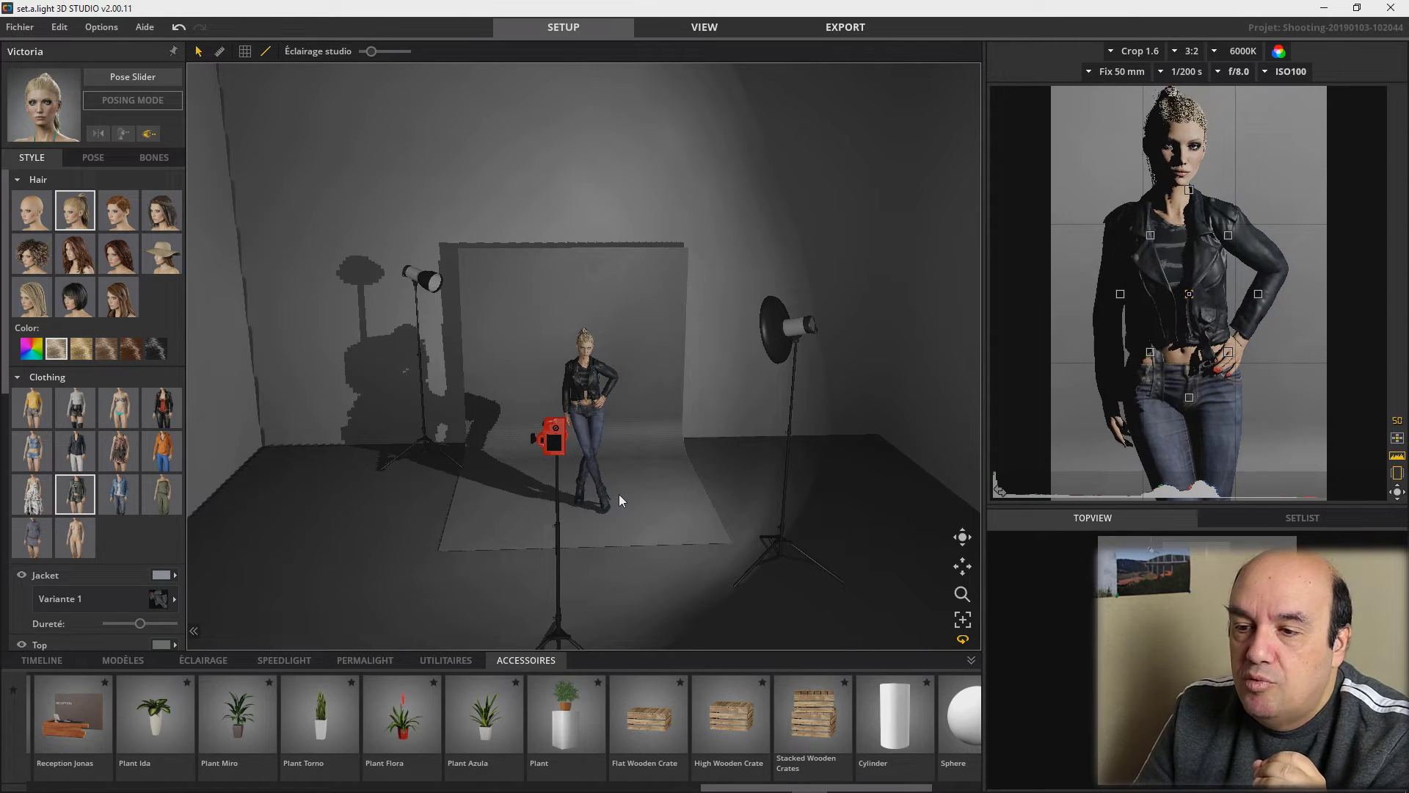
Set the beauty dish's power to 9.3, and switch the reflector light back on at a power of 5.6
left_click(803, 328)
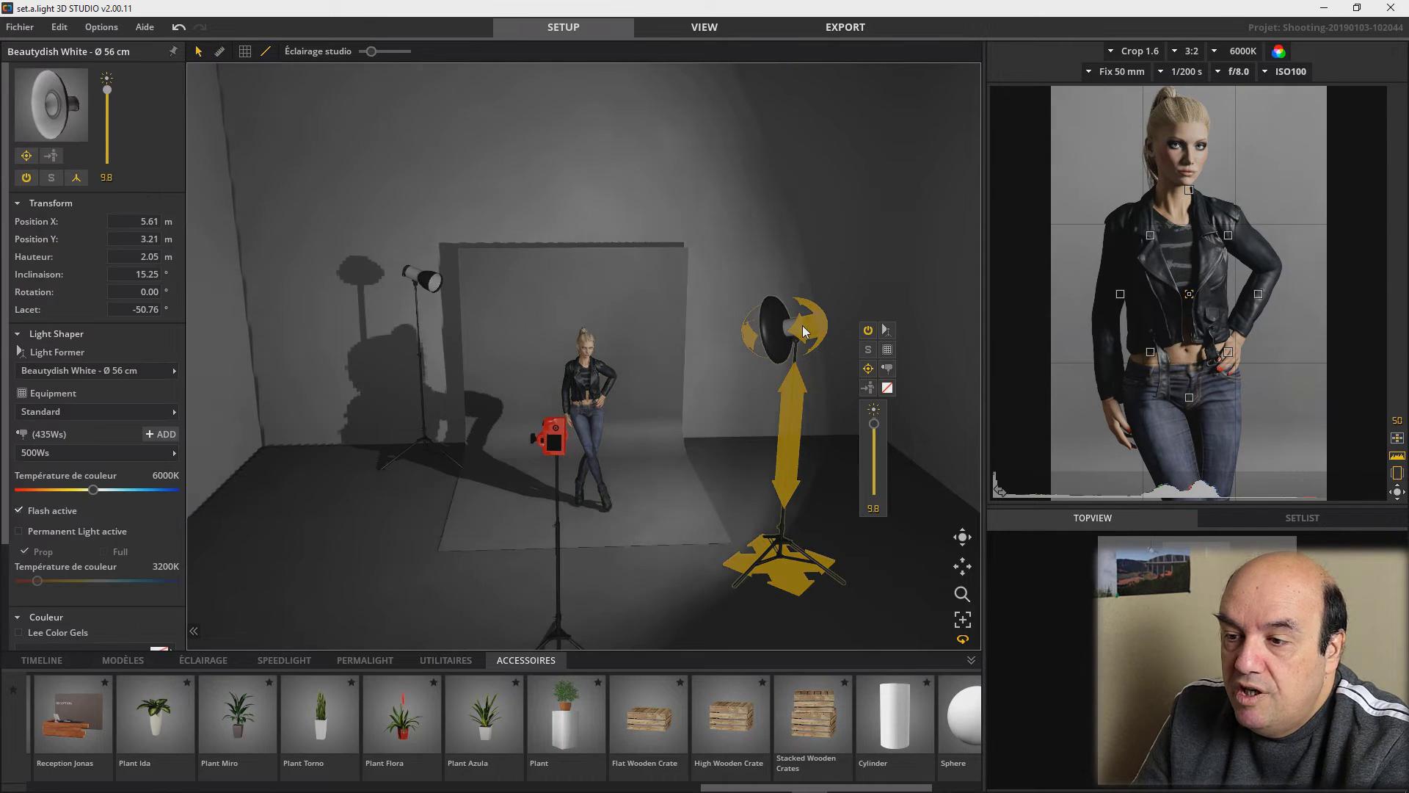
mouse_move(874, 424)
left_mouse_down()
mouse_move(875, 451)
mouse_move(873, 428)
left_mouse_up()
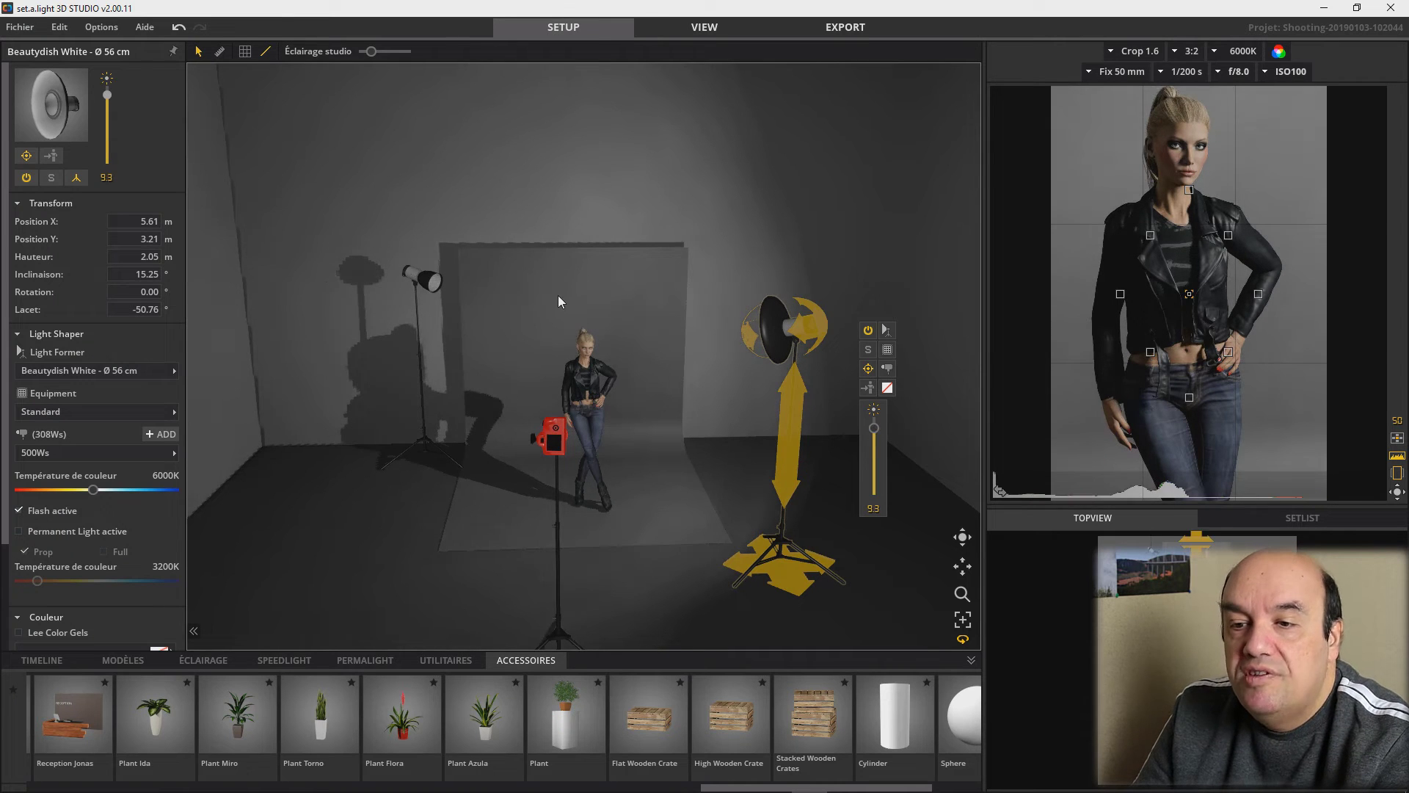
left_click(432, 276)
left_click(468, 279)
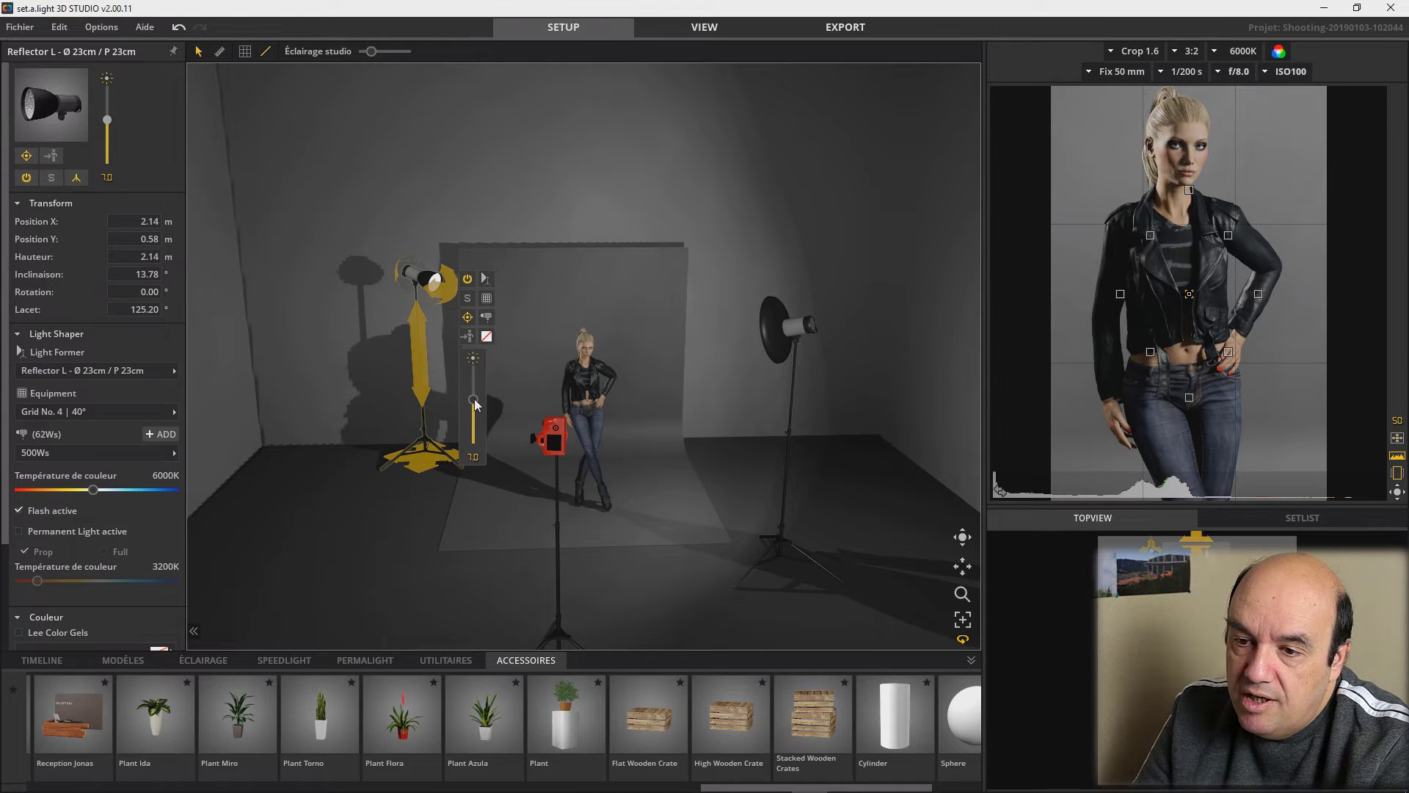
left_click_drag(475, 397, 478, 416)
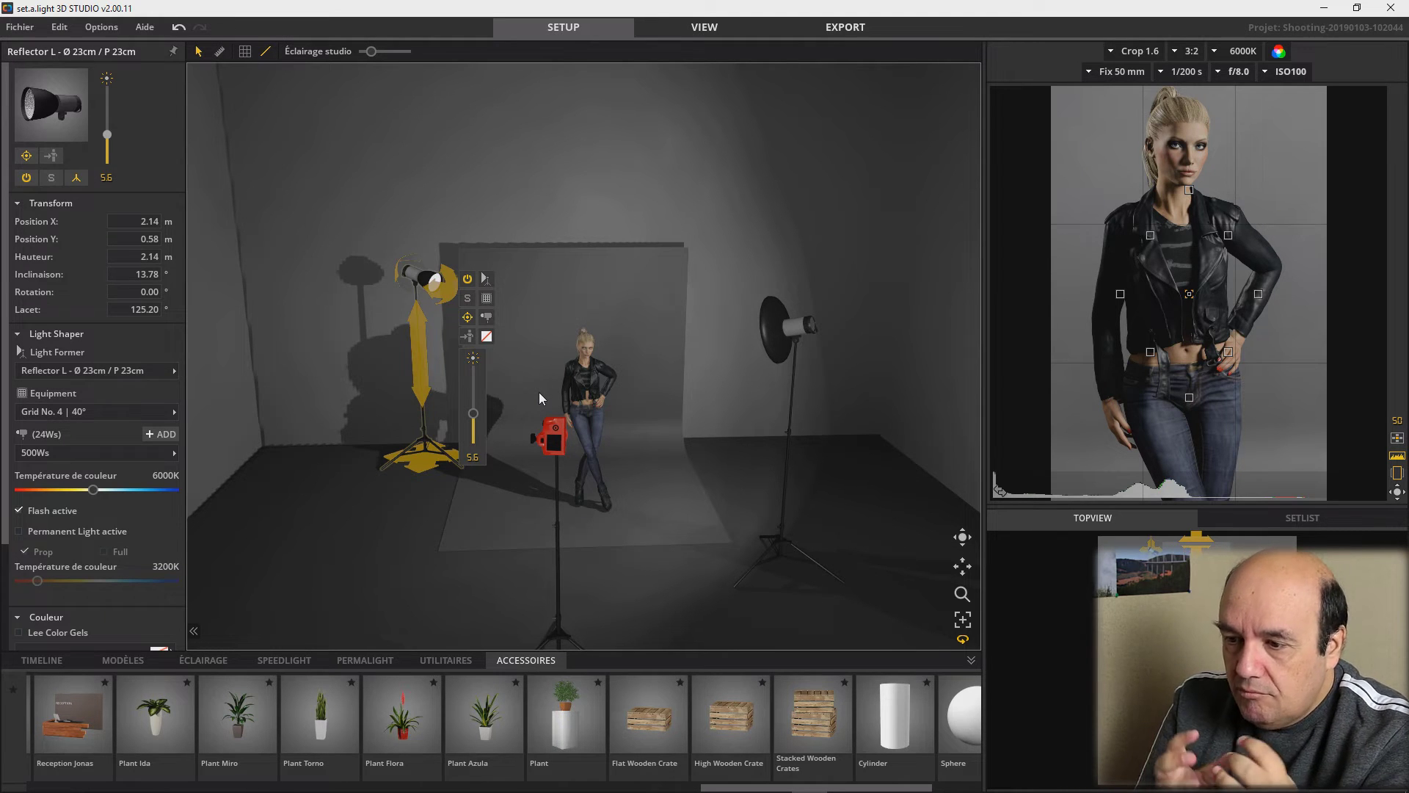
Deselect the reflector light and take a shot of the current setup with the camera
left_click(367, 592)
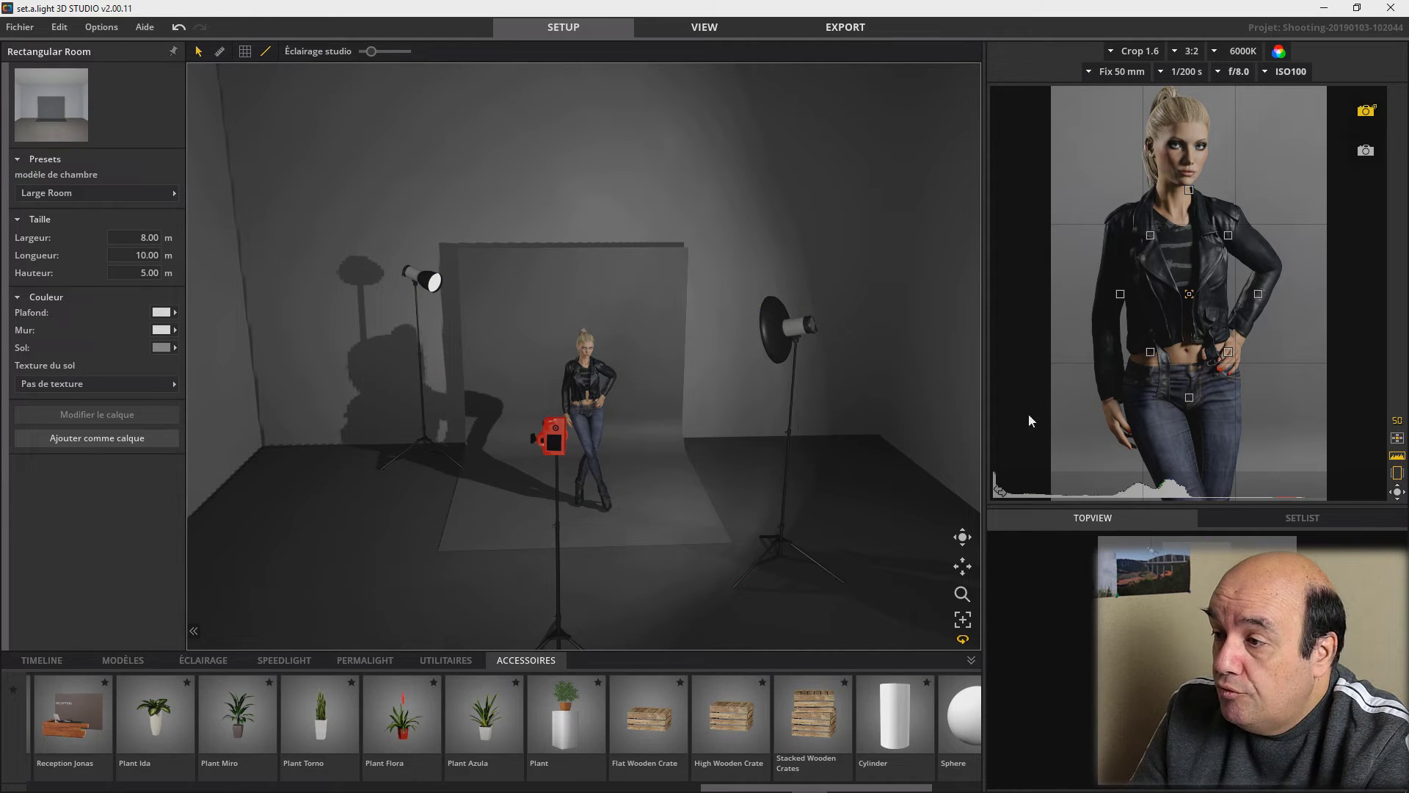
left_click(1367, 152)
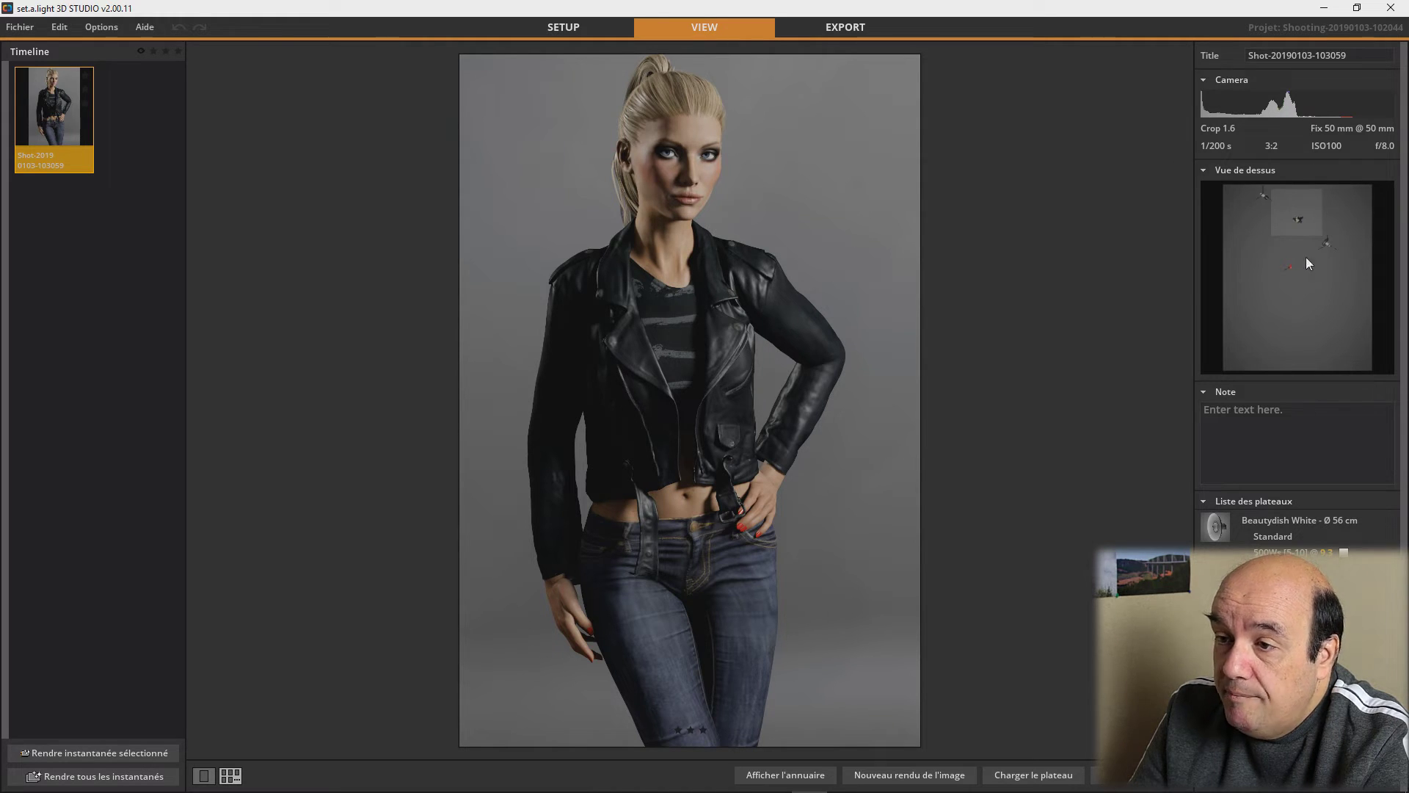
Bring up the shot's export layout and enlarge the scene in its 3D studio view
left_click(845, 27)
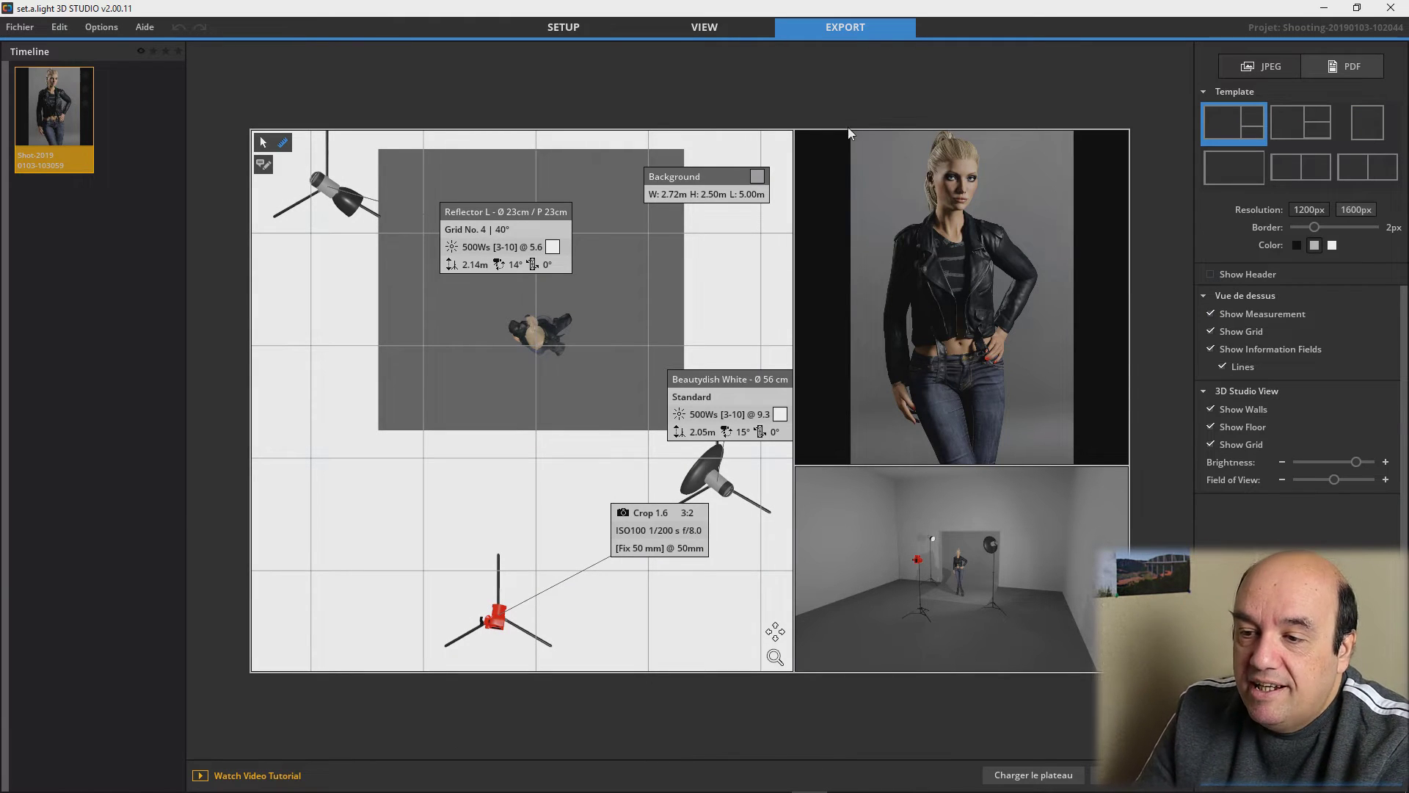
mouse_move(1051, 320)
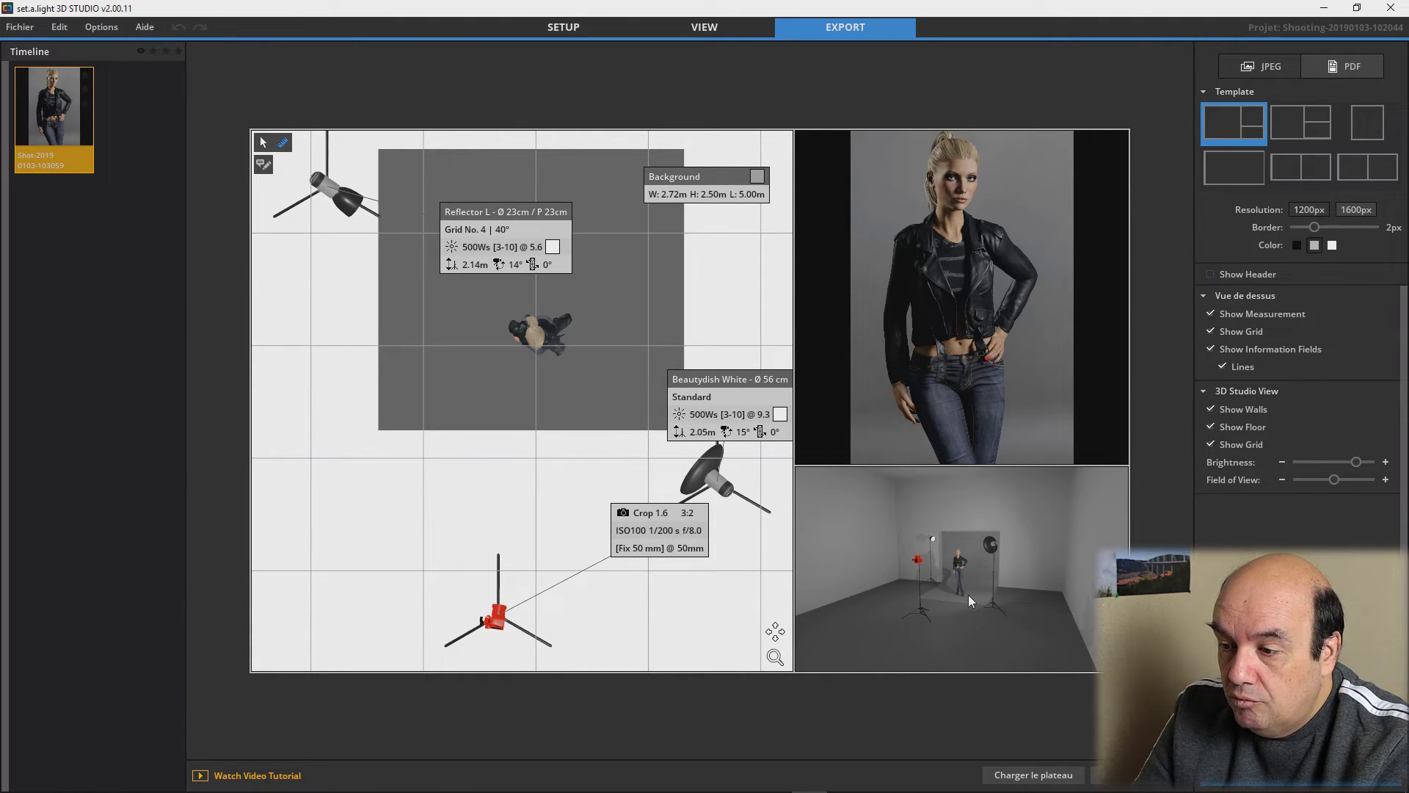
scroll(967, 595, "up", 5)
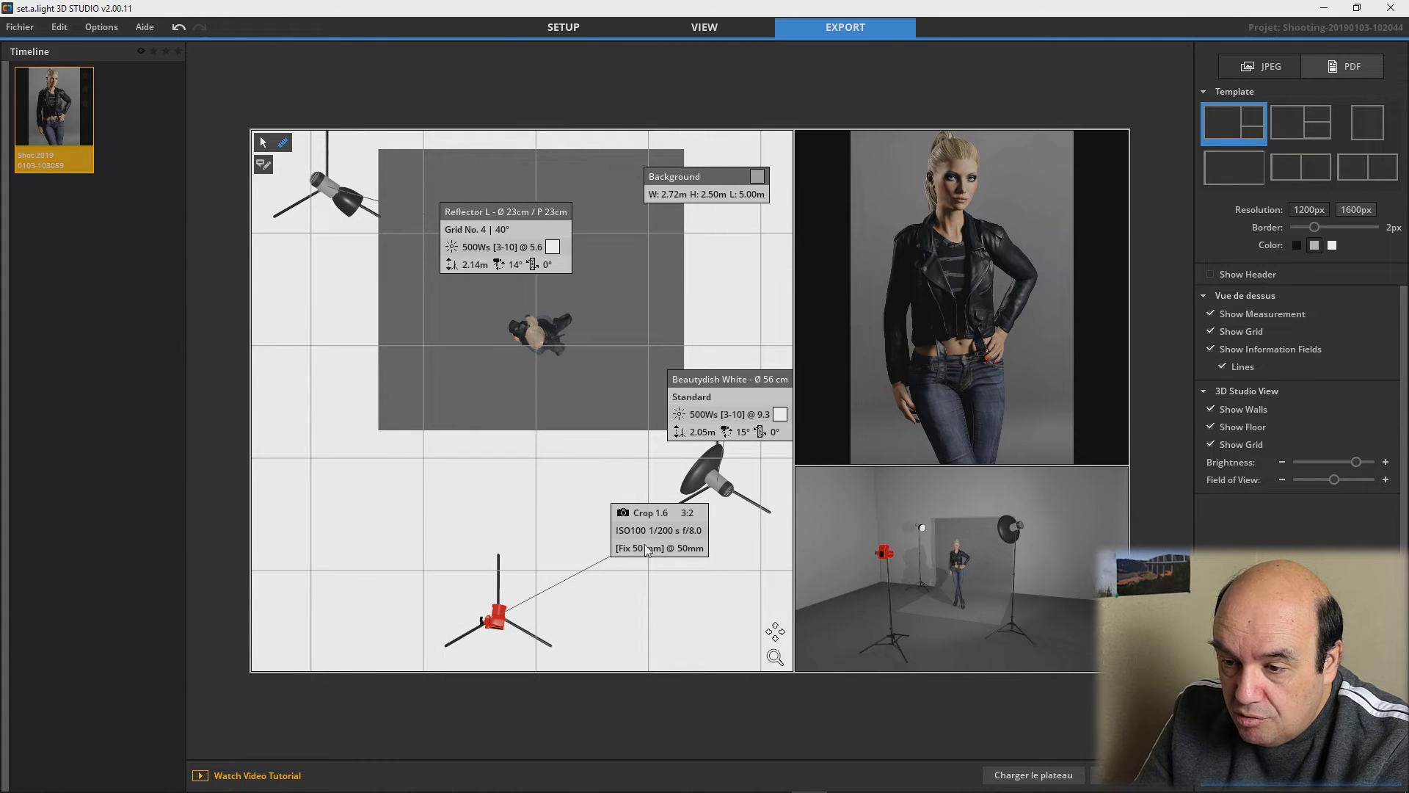
Rearrange the plan's information fields: camera to the left of its stand, Background lower on the backdrop, and Reflector L higher up
left_click_drag(635, 524, 402, 502)
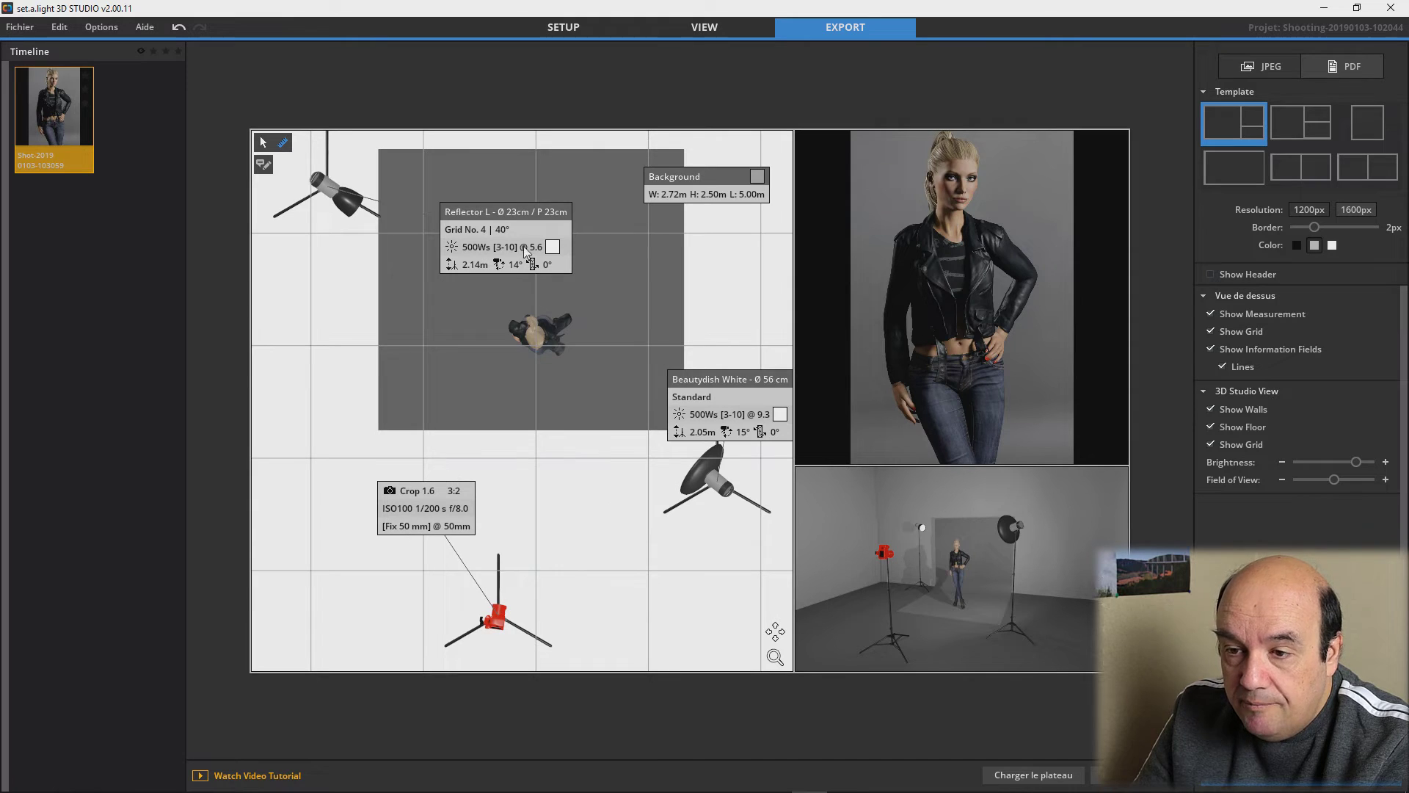
mouse_move(799, 273)
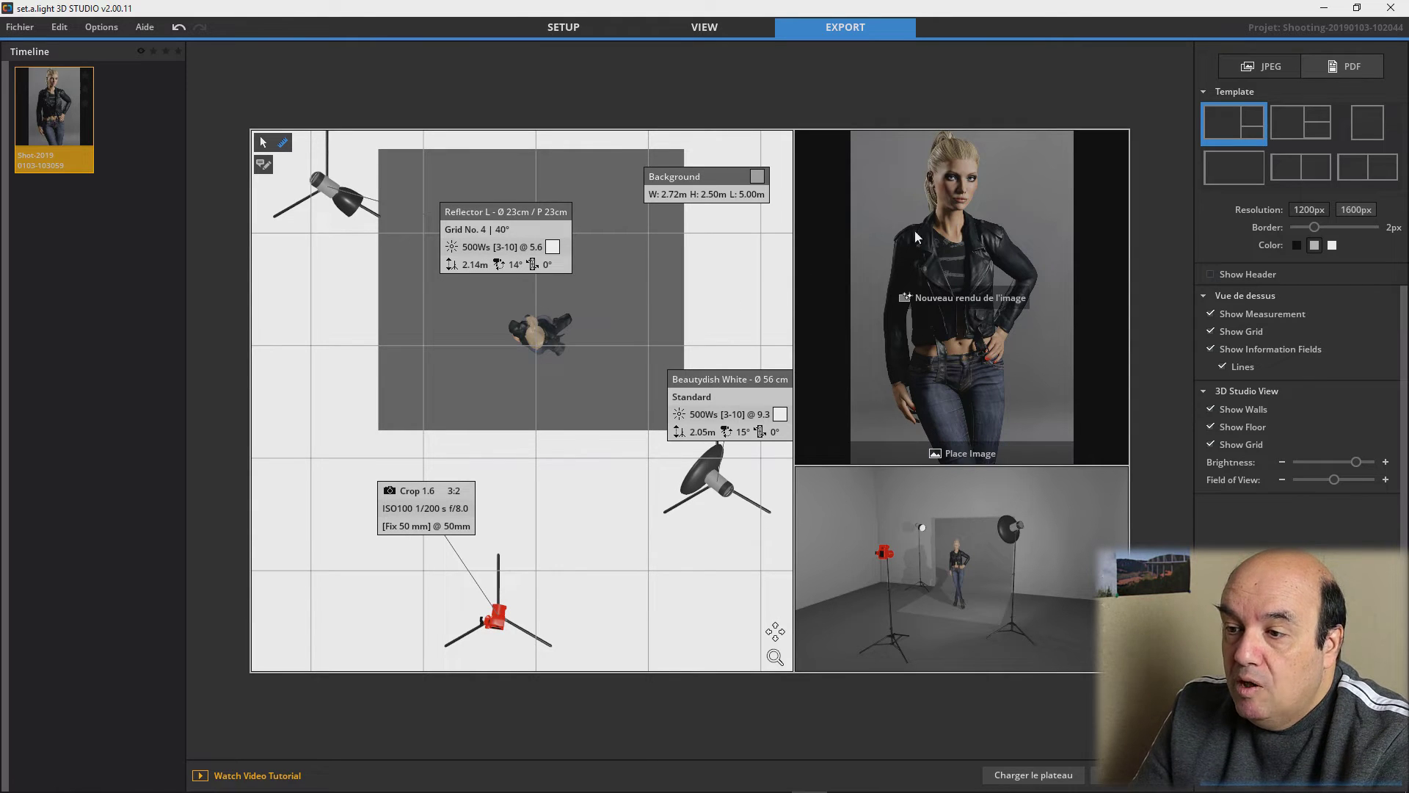
left_click_drag(711, 176, 695, 229)
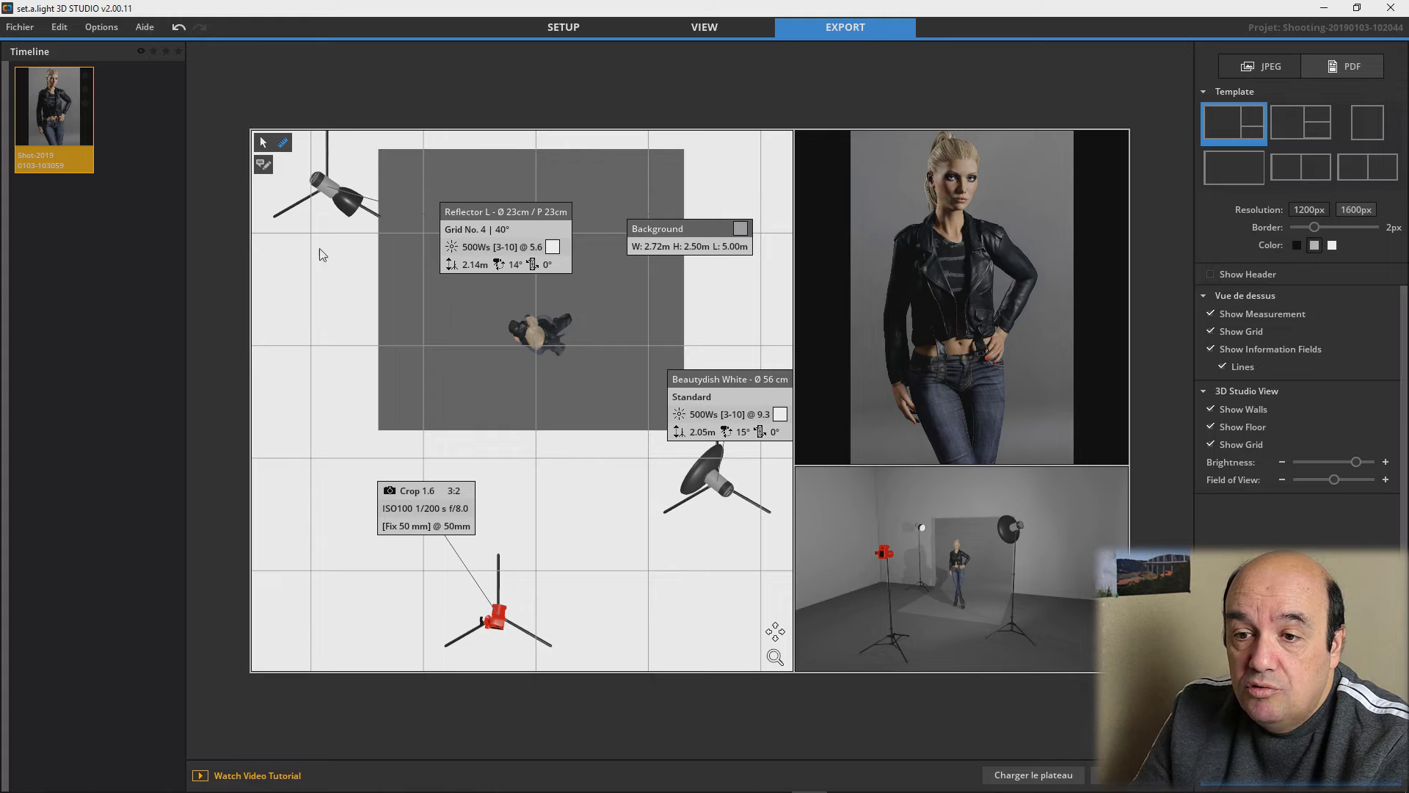
left_click_drag(469, 214, 447, 164)
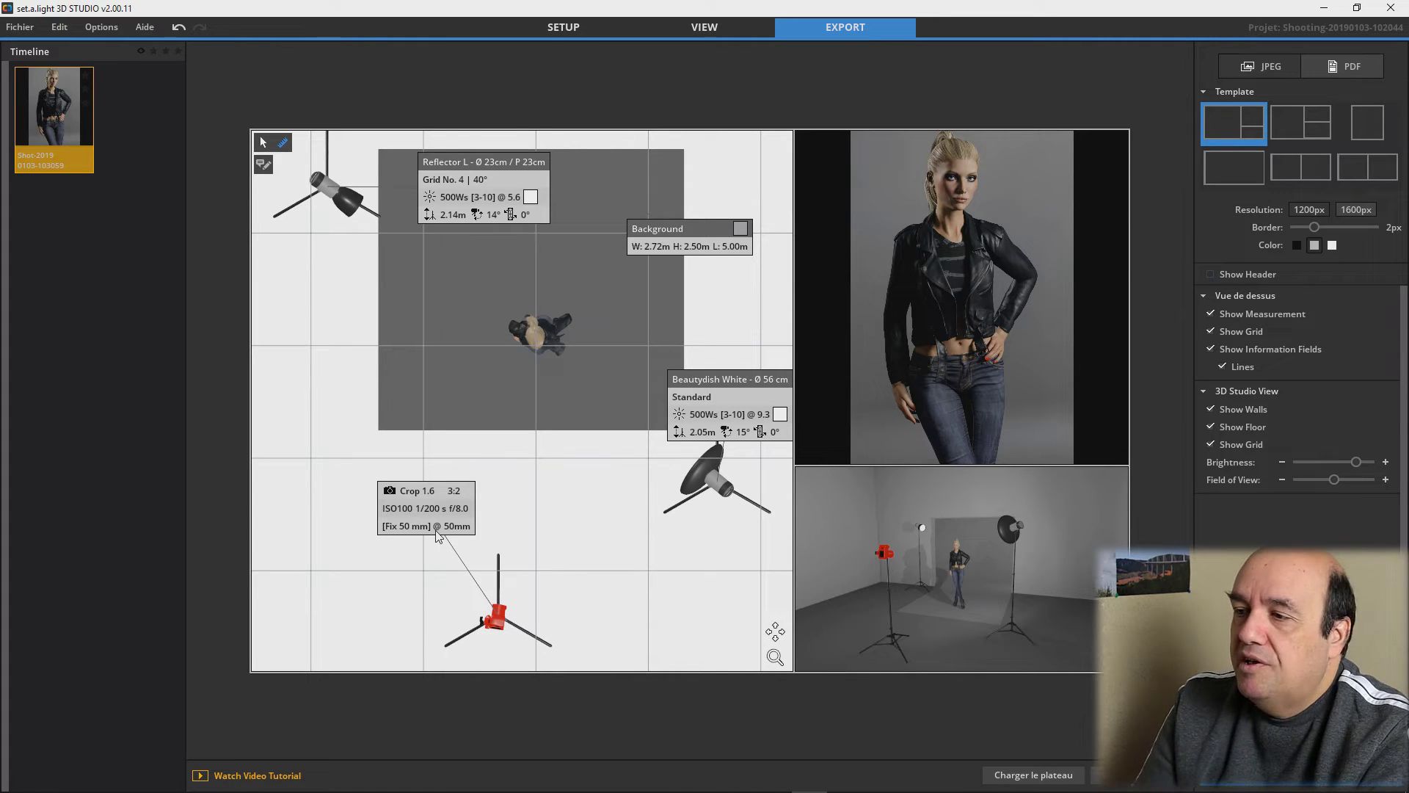
Try the other export page templates, including the single 3D studio view, and return to the first three-view template
left_click(1303, 128)
left_click(1367, 128)
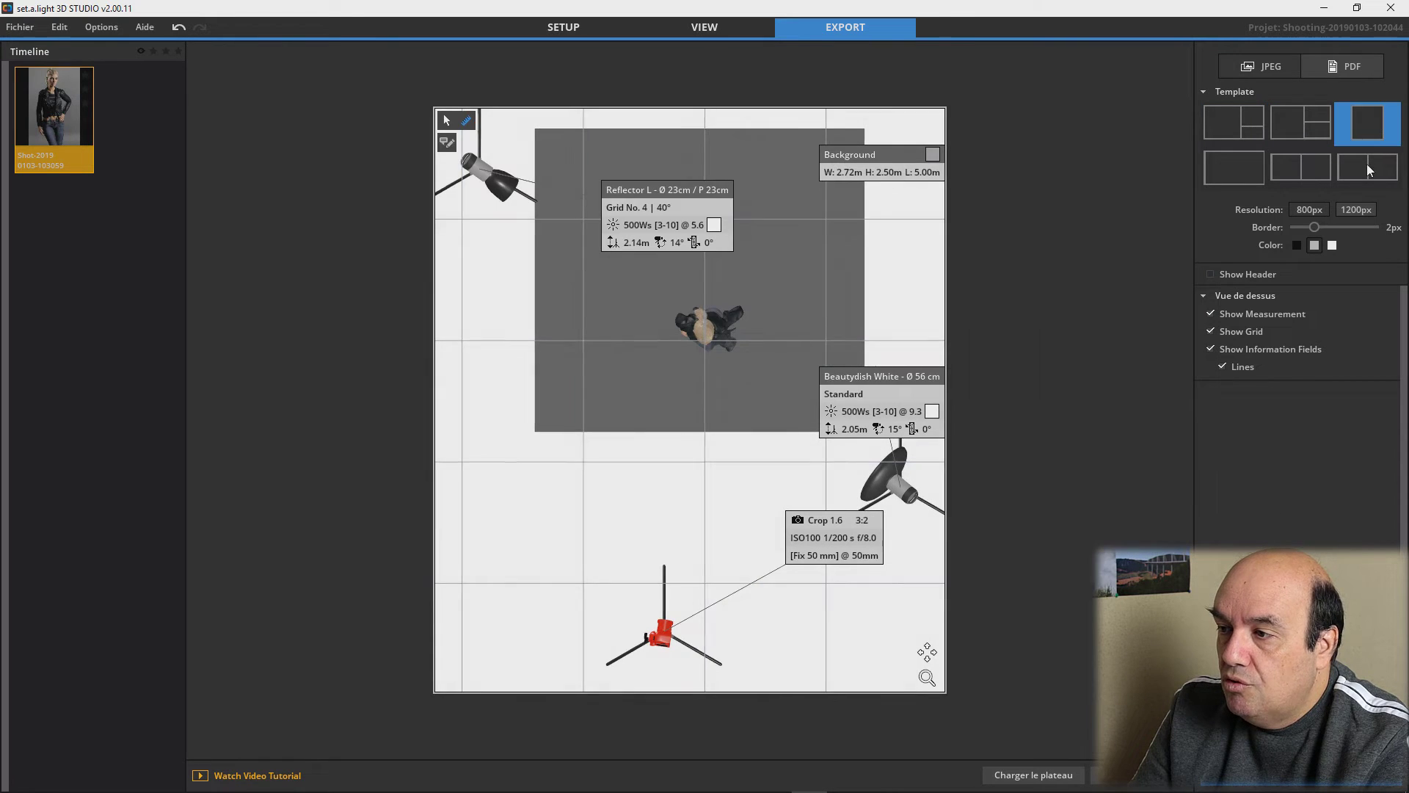
left_click(1367, 165)
left_click(1295, 165)
left_click(1210, 171)
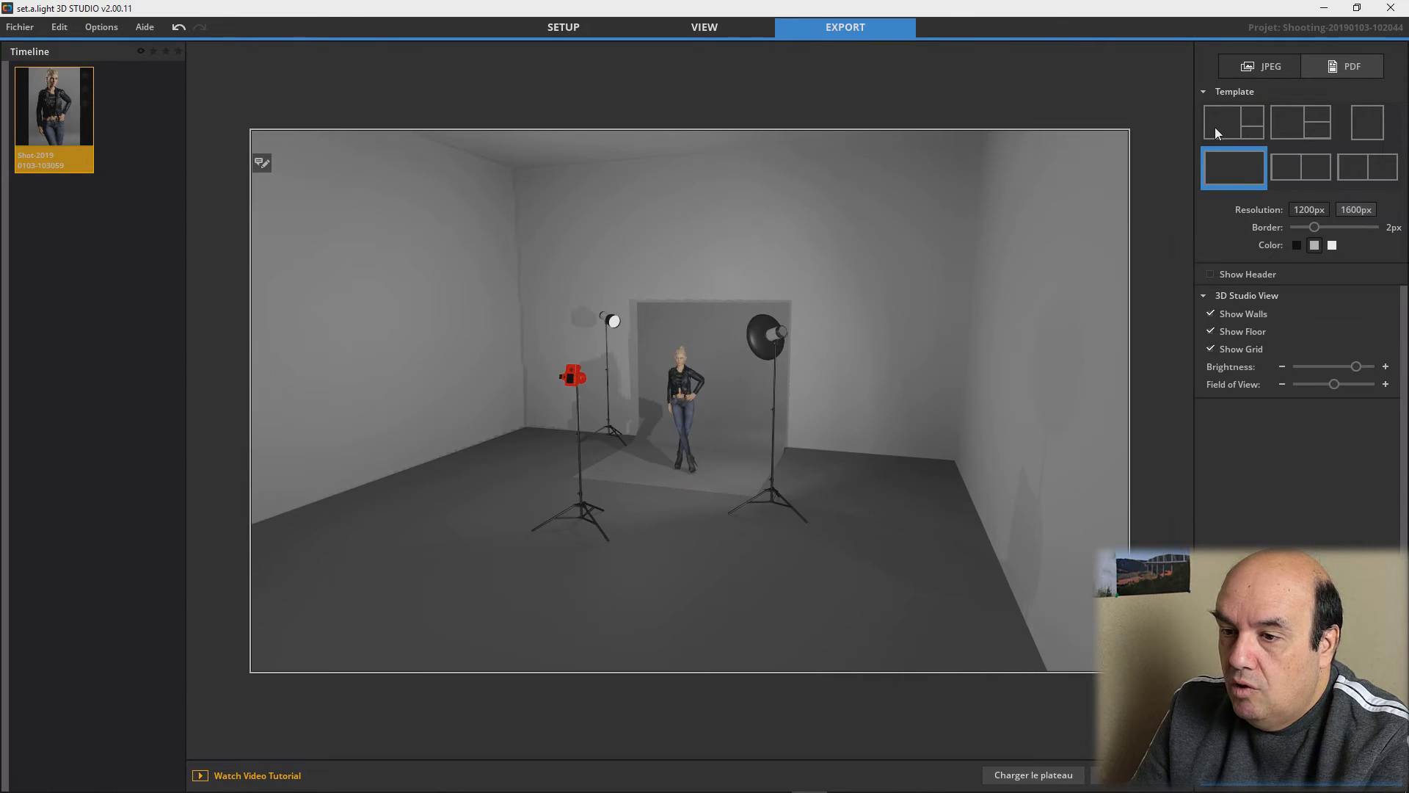
left_click(1214, 126)
mouse_move(952, 273)
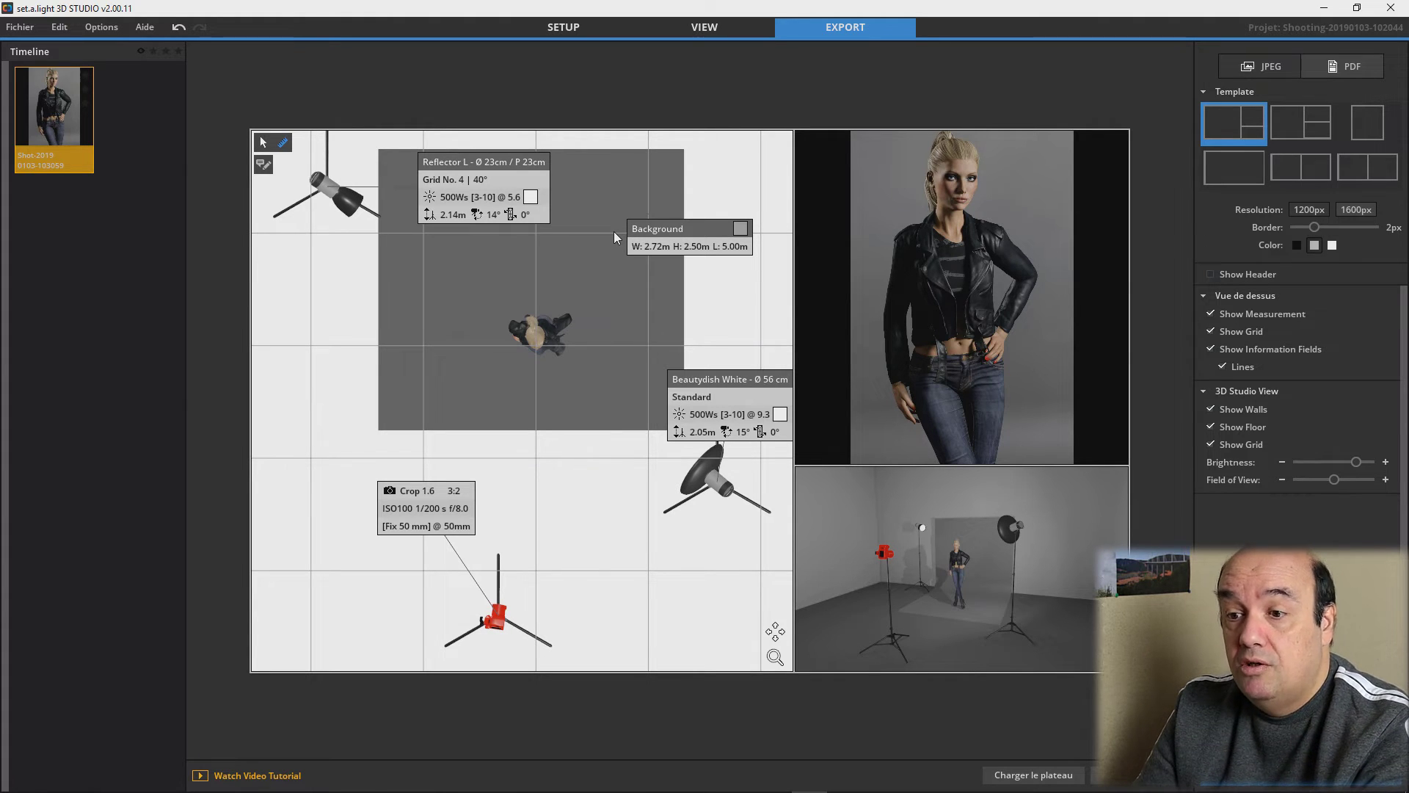
Return to the studio setup and delete both the reflector light and the beauty dish
left_click(566, 26)
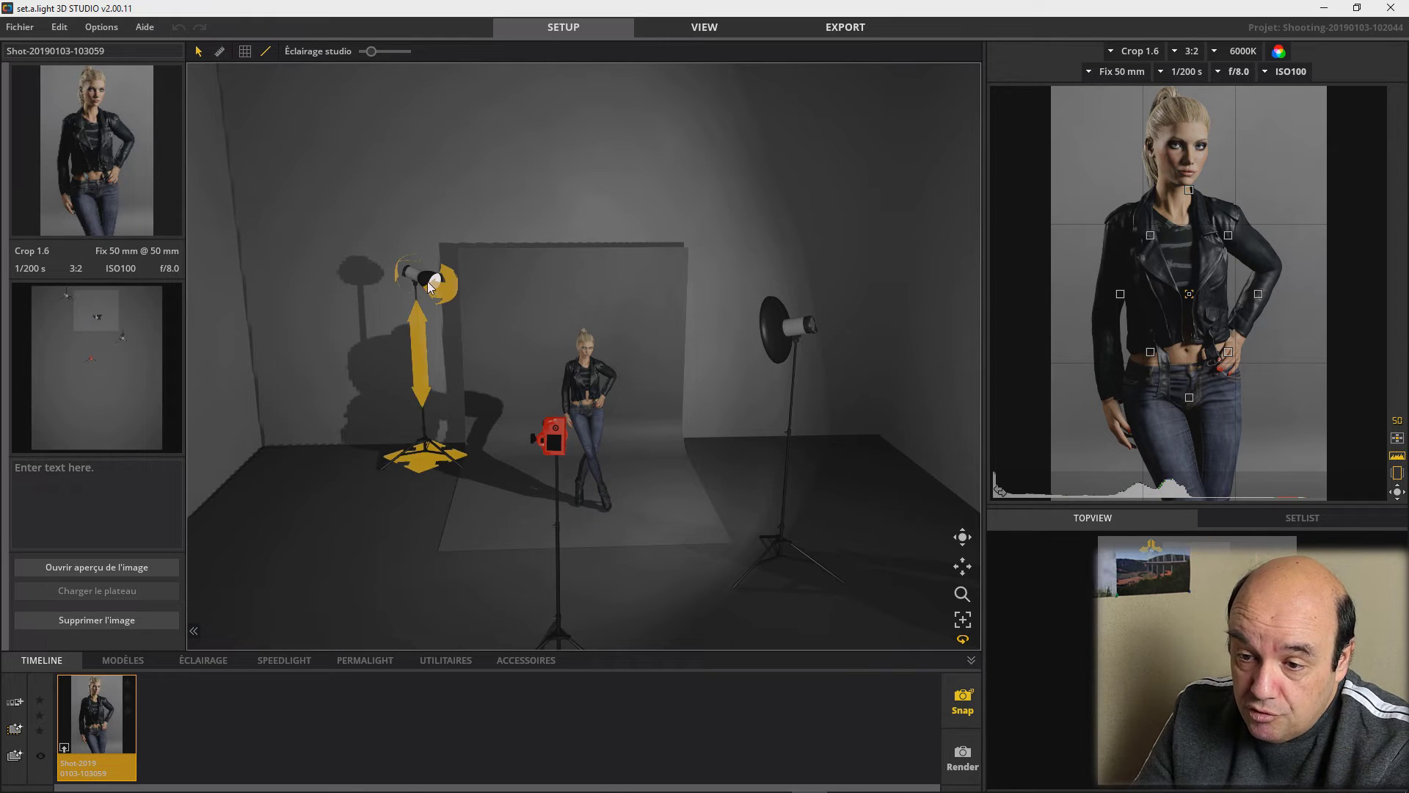
left_click(431, 462)
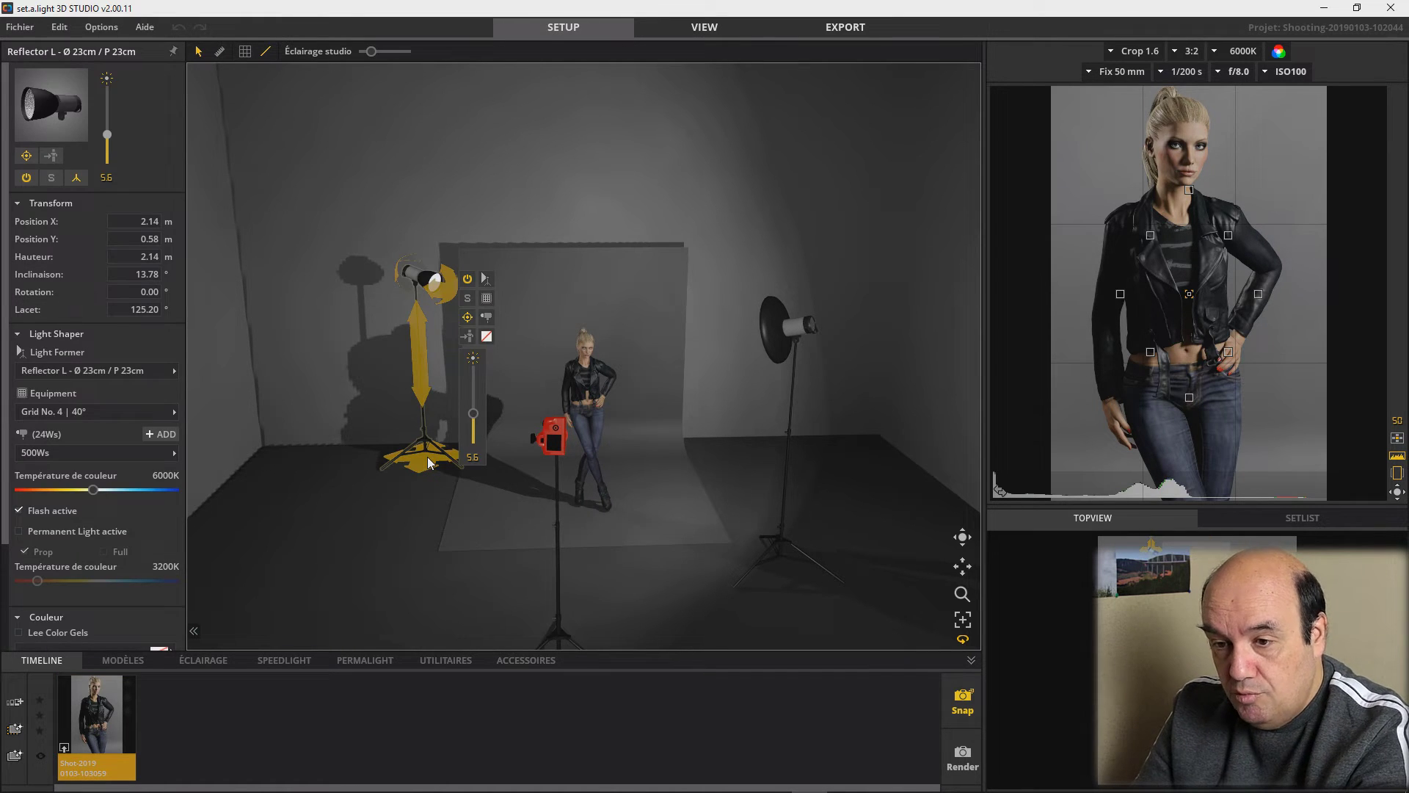
key("Delete")
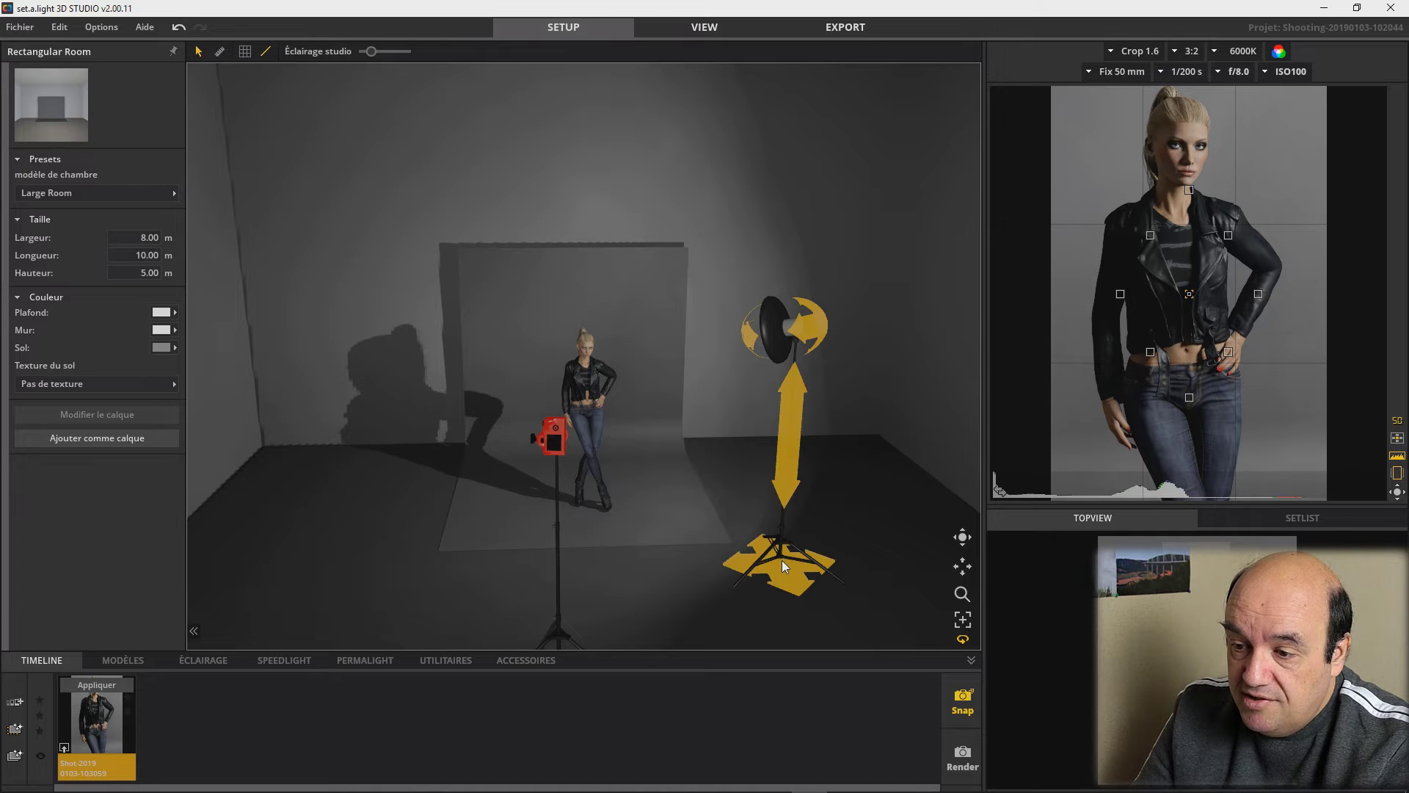
left_click(773, 547)
left_click(781, 565)
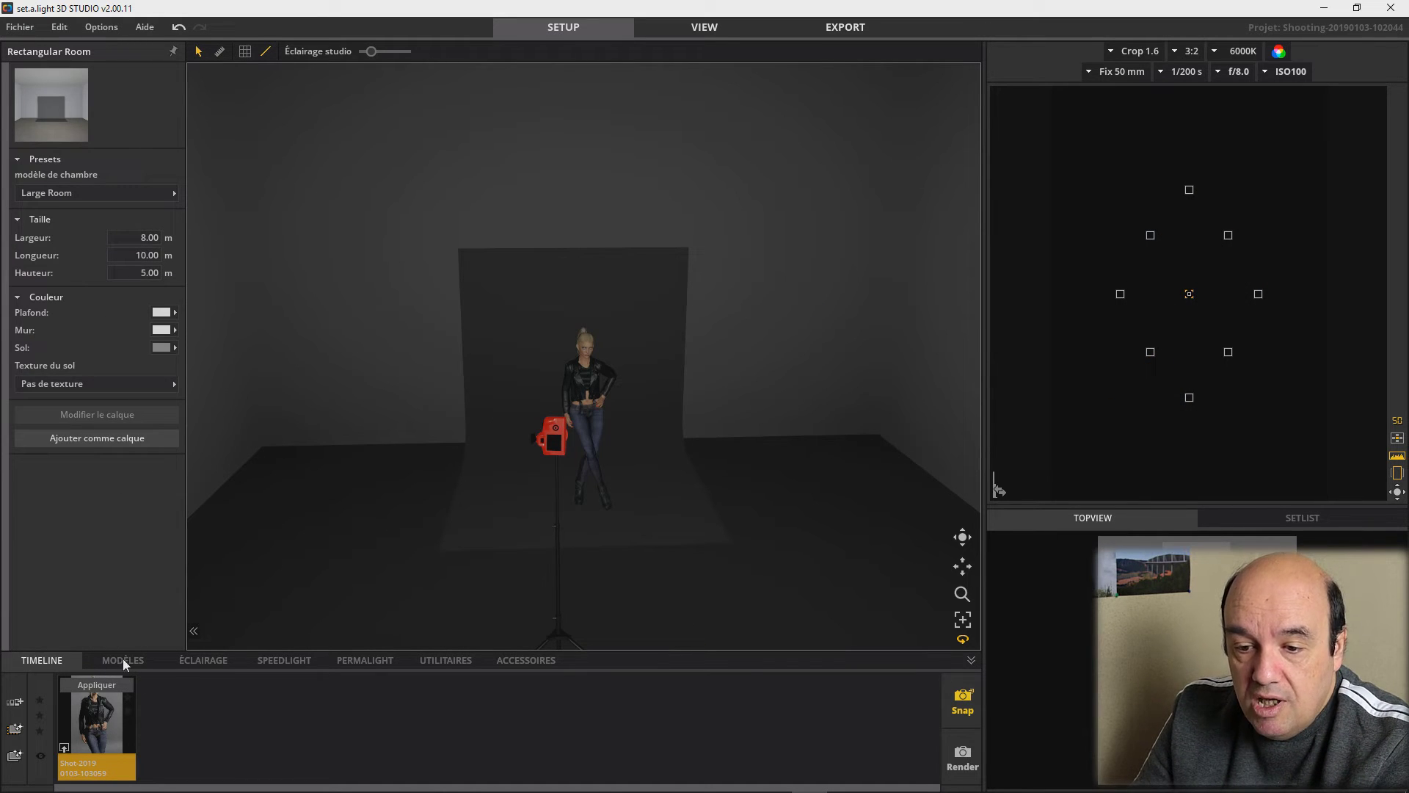
Add an Octaform Ø 120 cm studio light and move it to about X 5.59 m, Y 4.03 m, beside the model
left_click(205, 662)
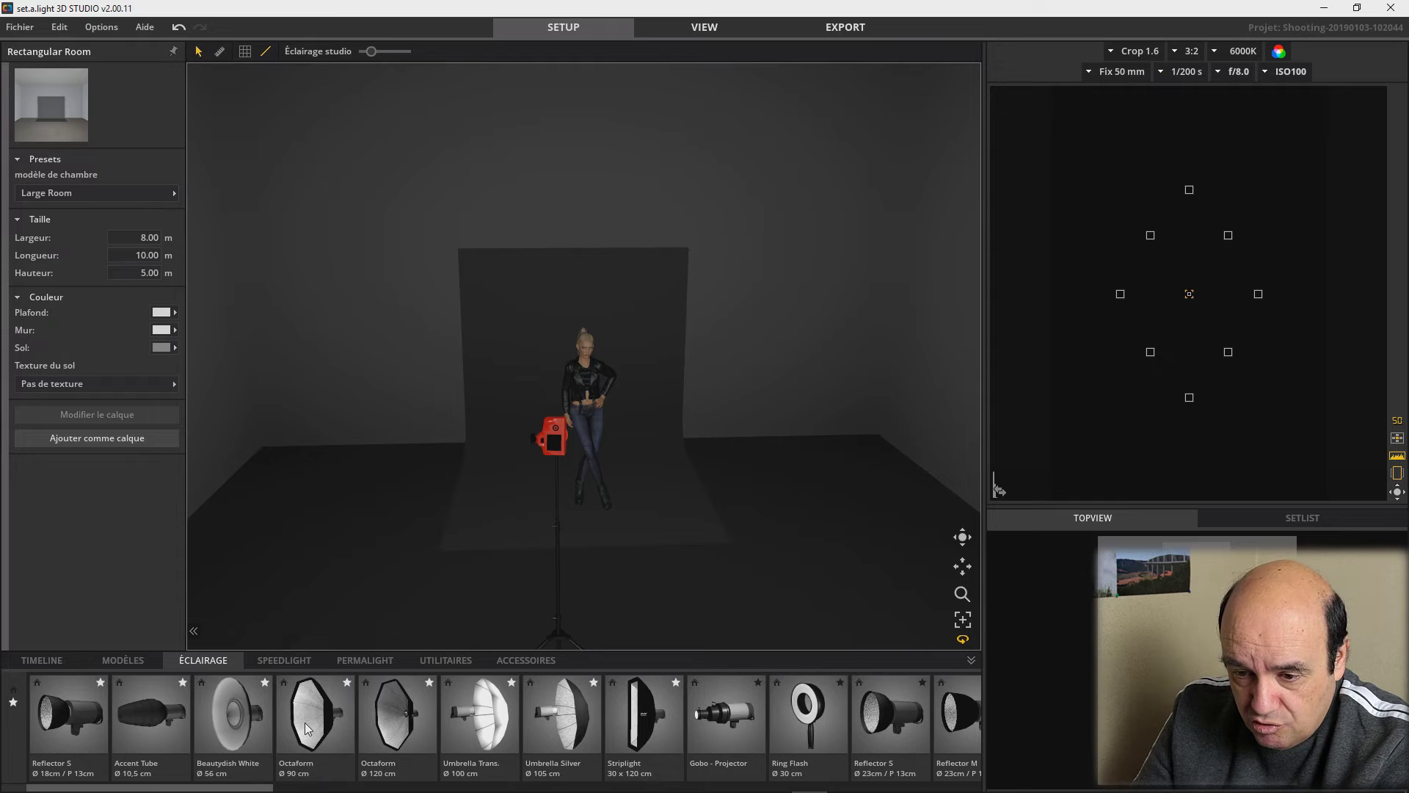
double_click(407, 716)
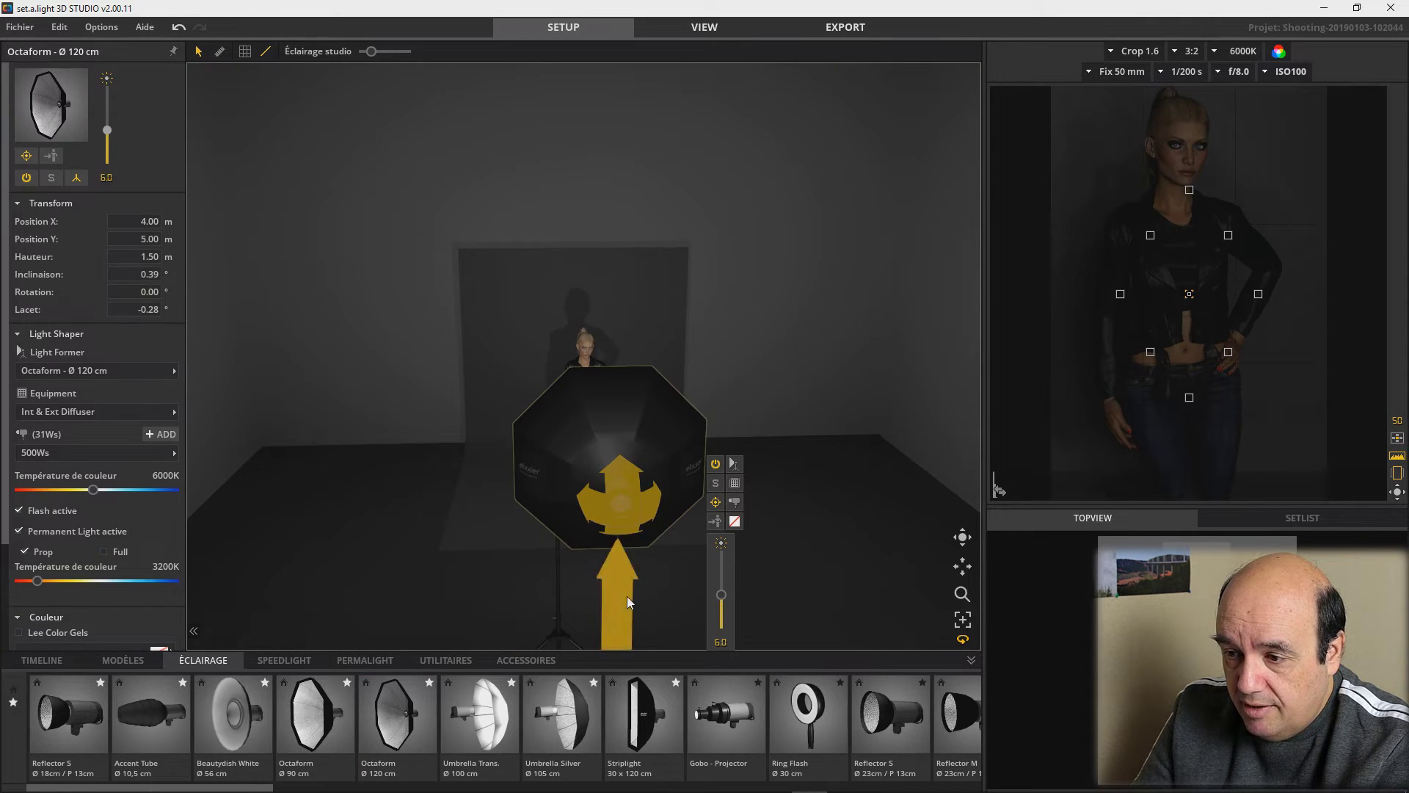
scroll(786, 521, "down", 3)
left_click_drag(598, 576, 714, 520)
mouse_move(708, 536)
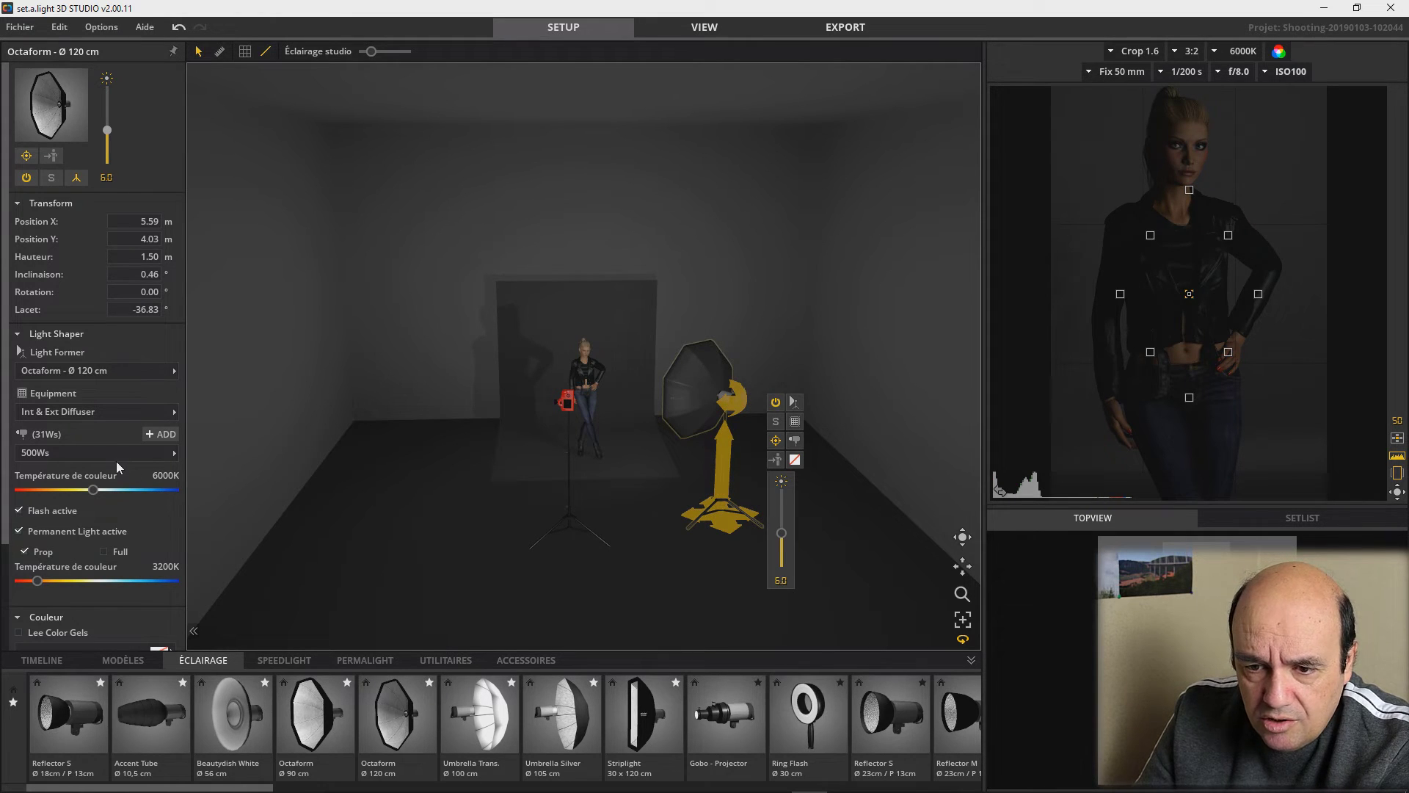
Add a custom flash head named GODOC SK400II with control range 1 - 1/16, 1/3 steps and 400Ws power
left_click(160, 437)
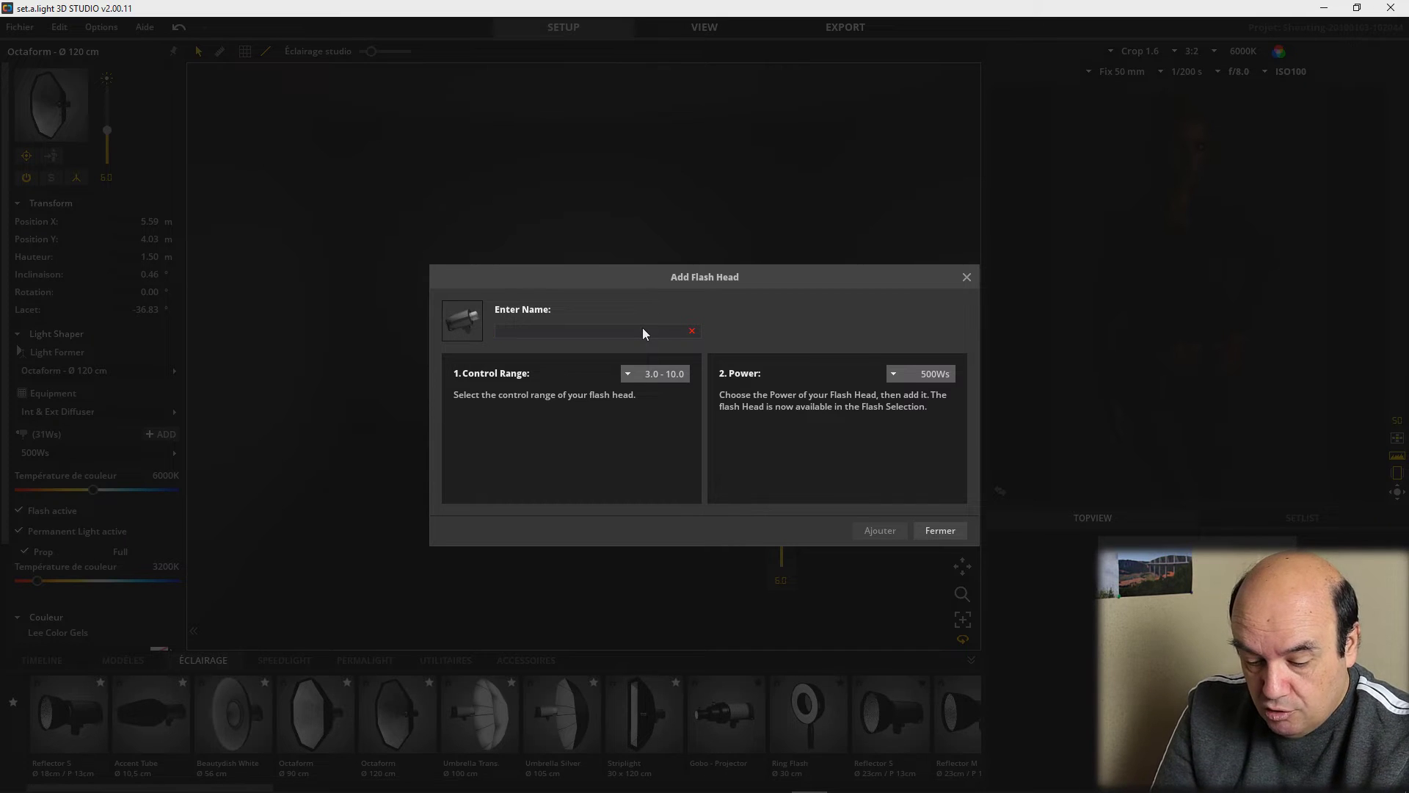
type("GODOC SK400")
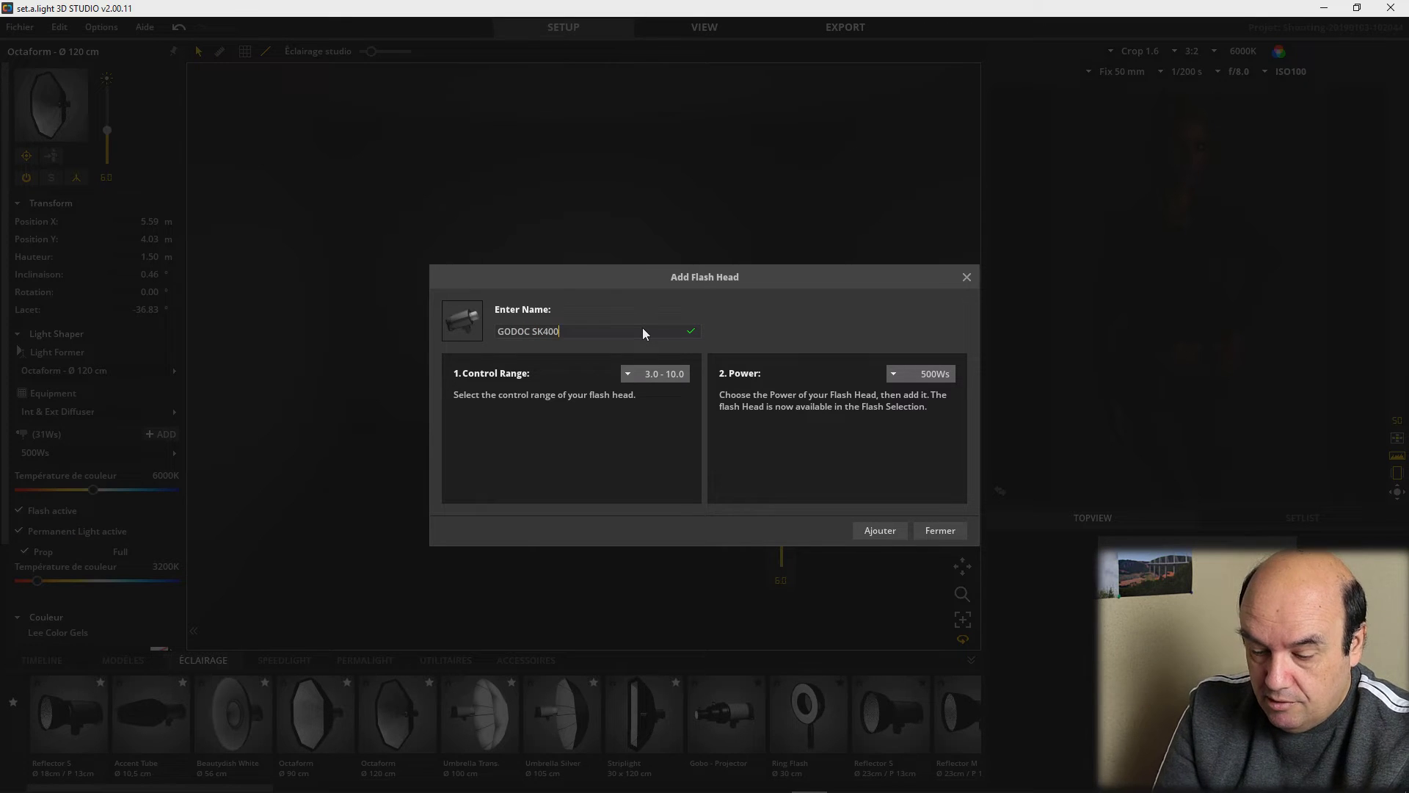
type("II")
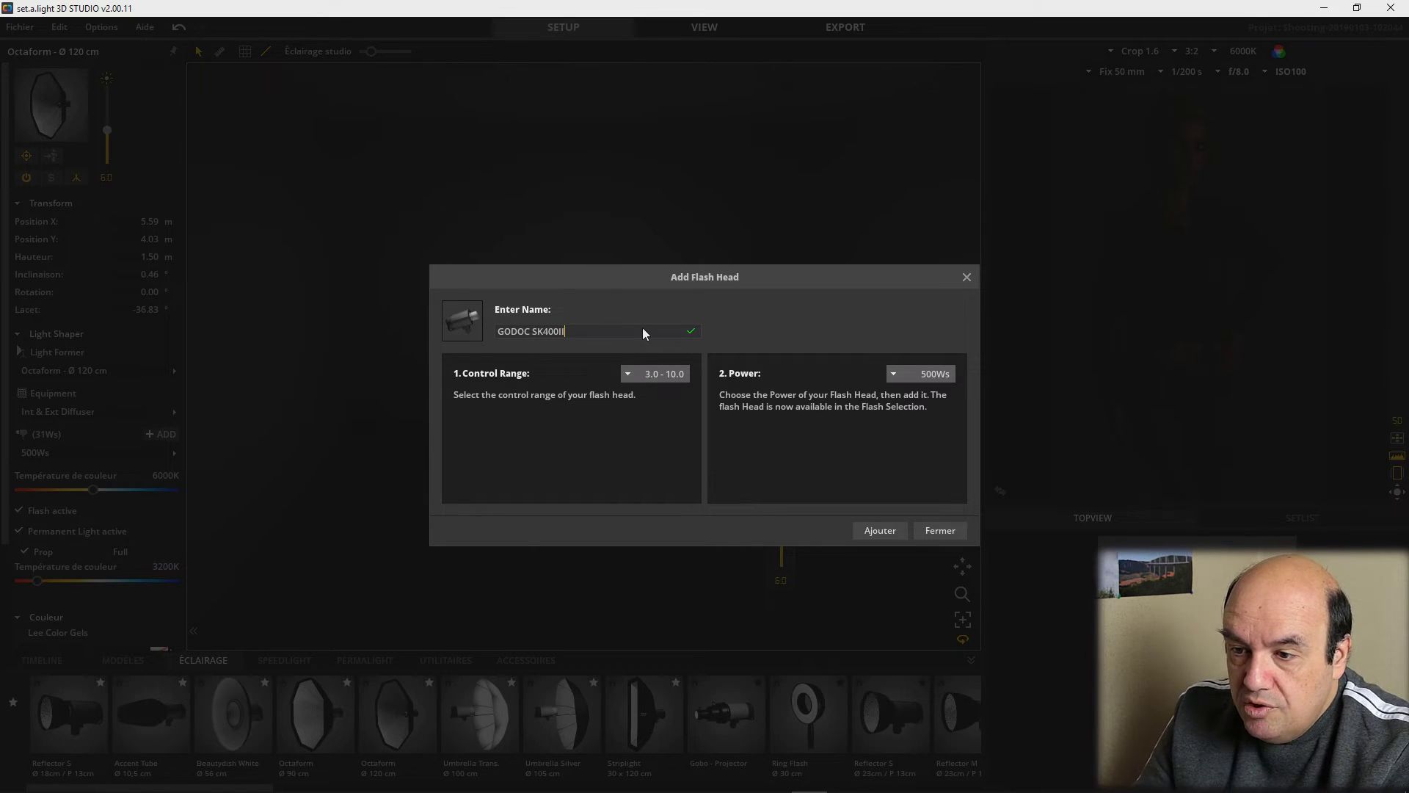
left_click(628, 374)
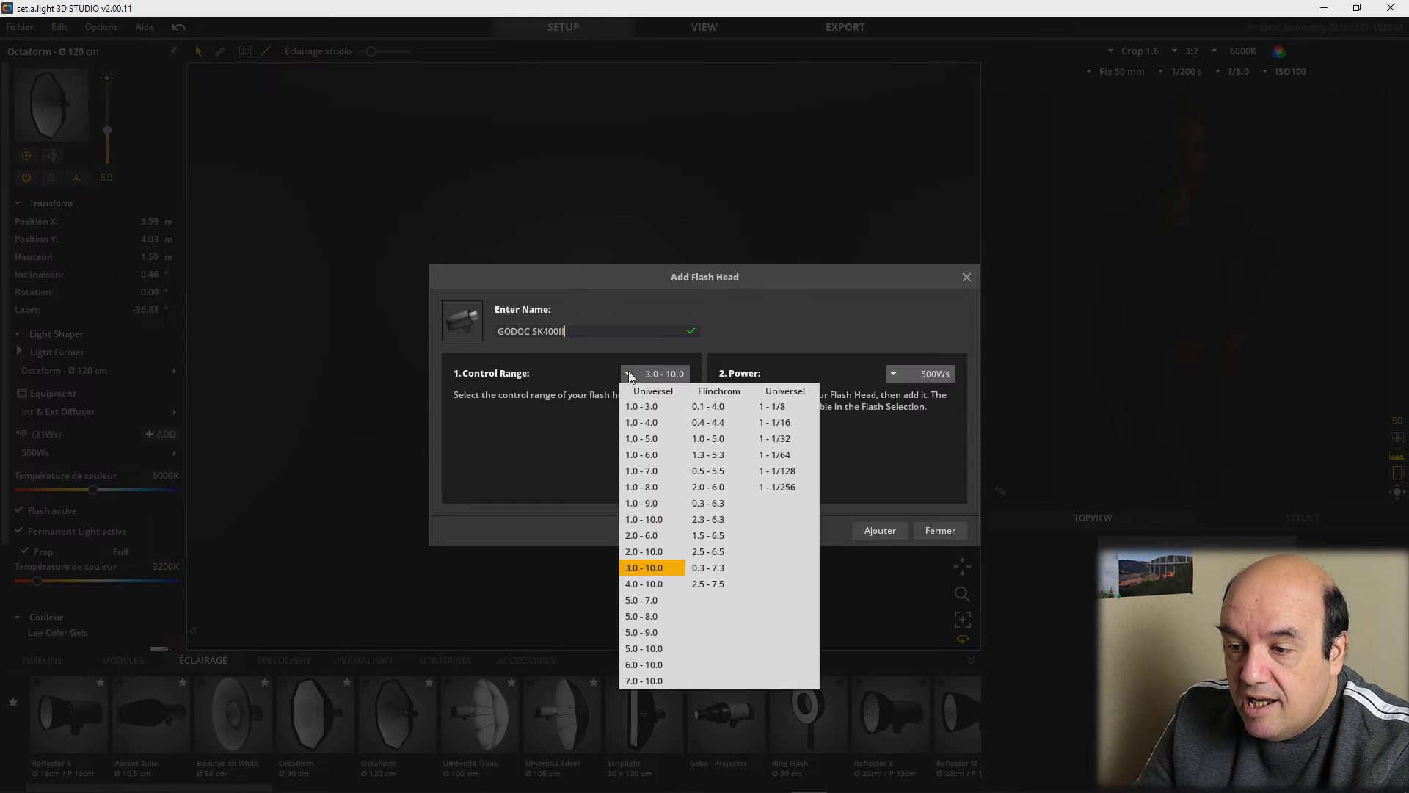
left_click(795, 424)
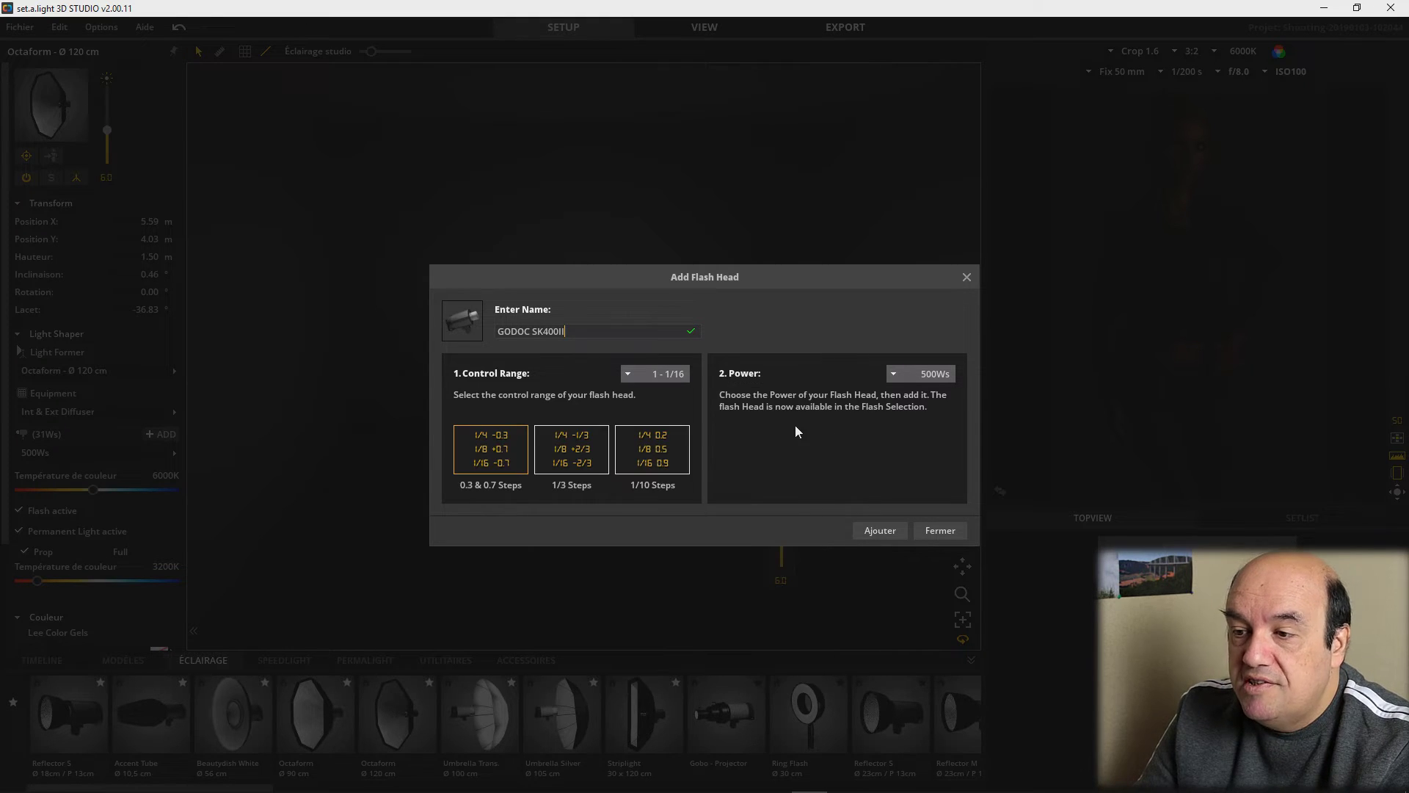
left_click(894, 372)
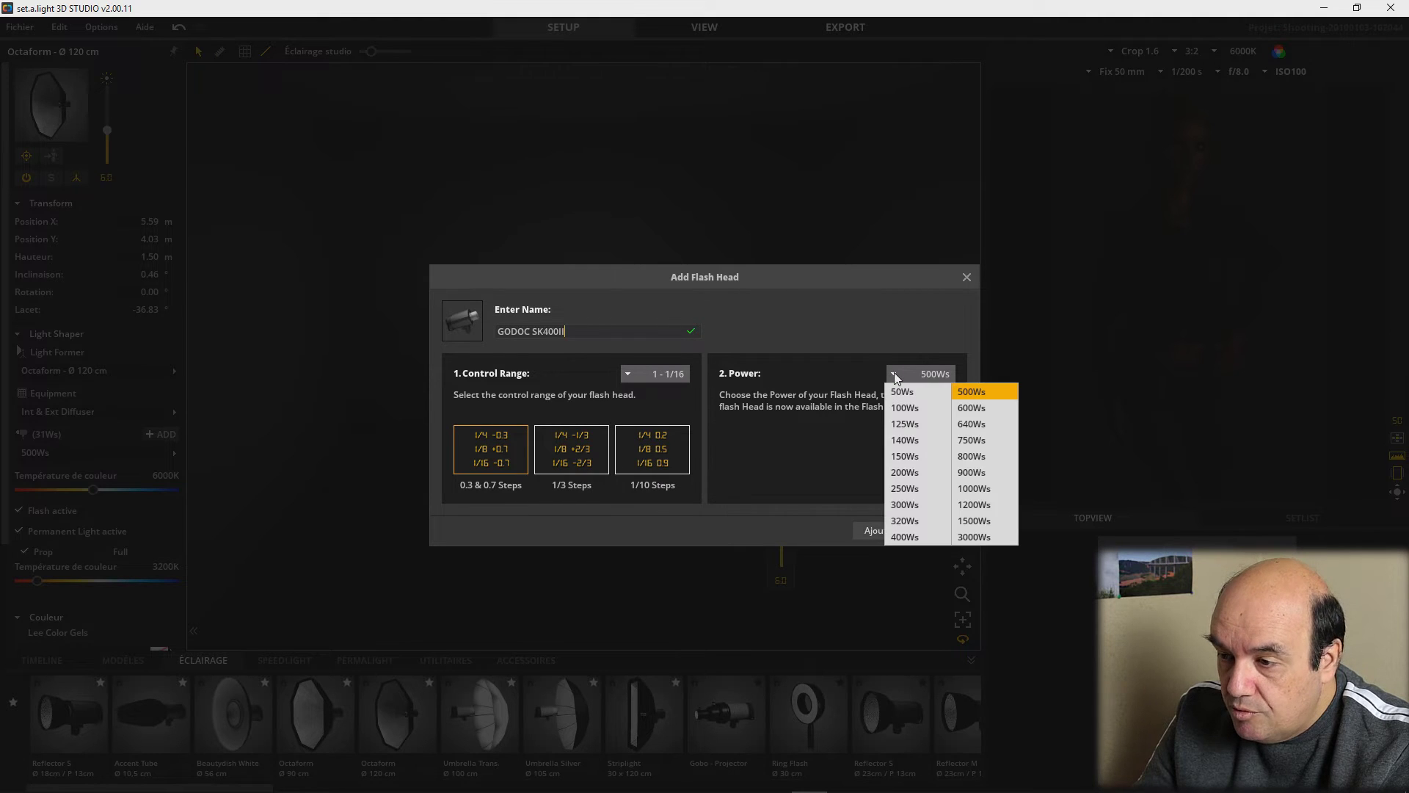
left_click(901, 535)
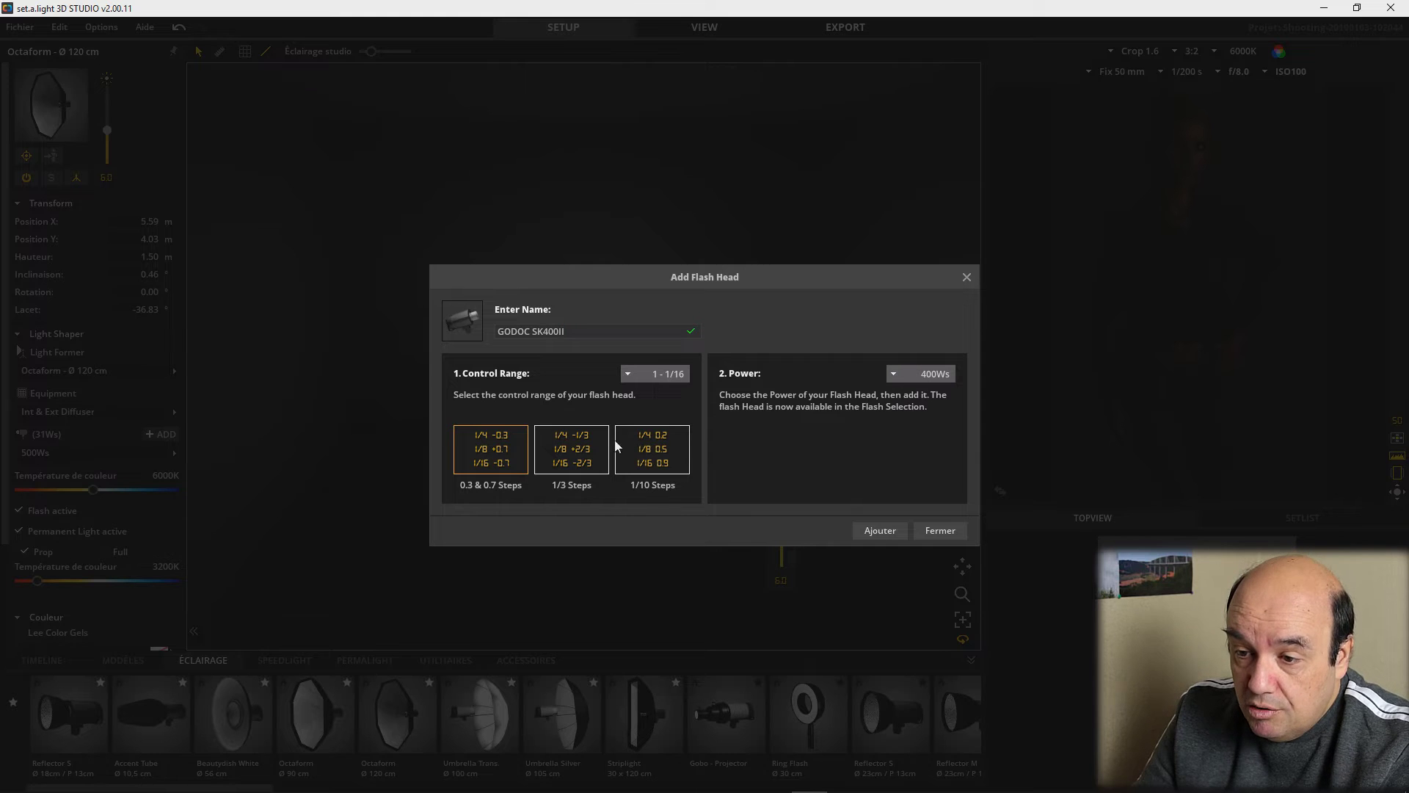
left_click(572, 445)
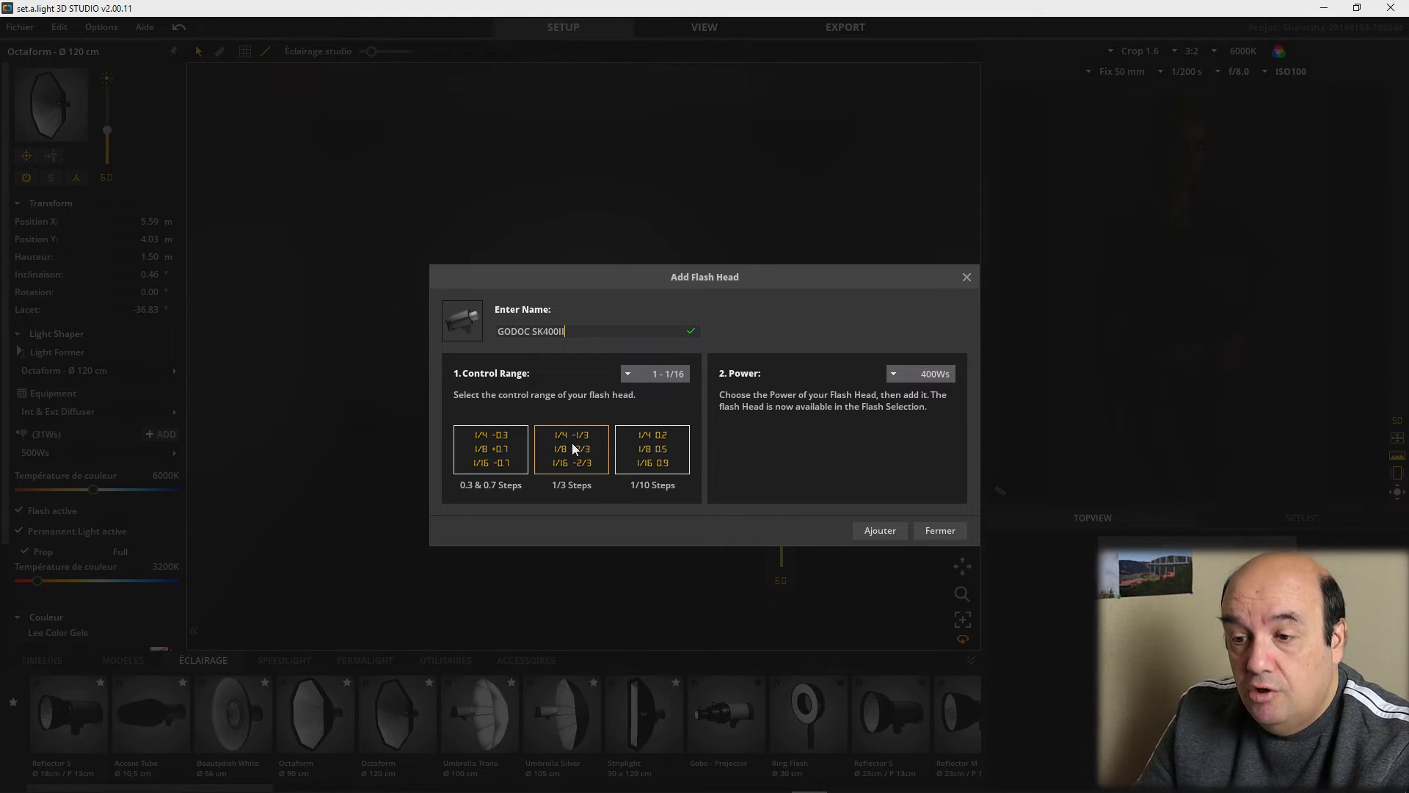
left_click(877, 530)
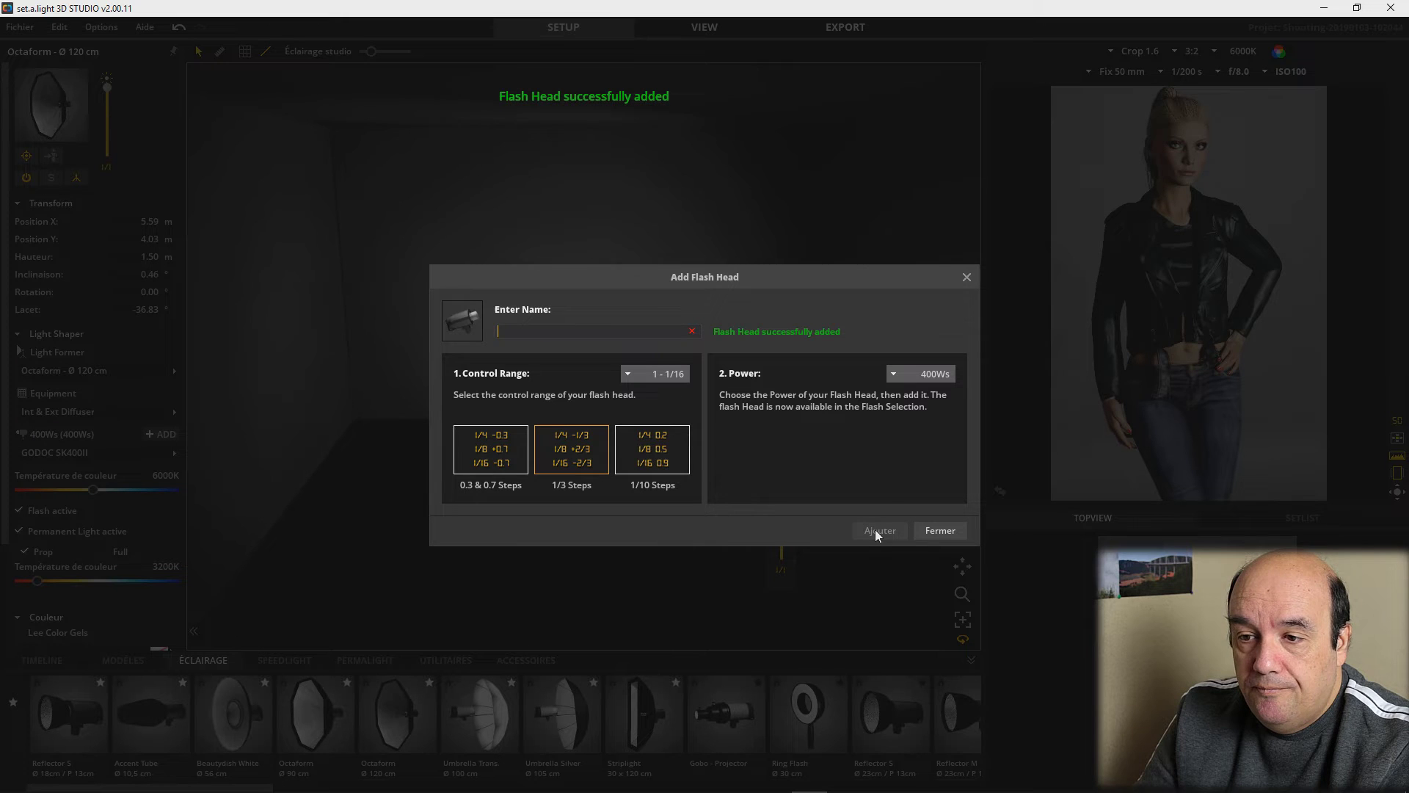
left_click(940, 530)
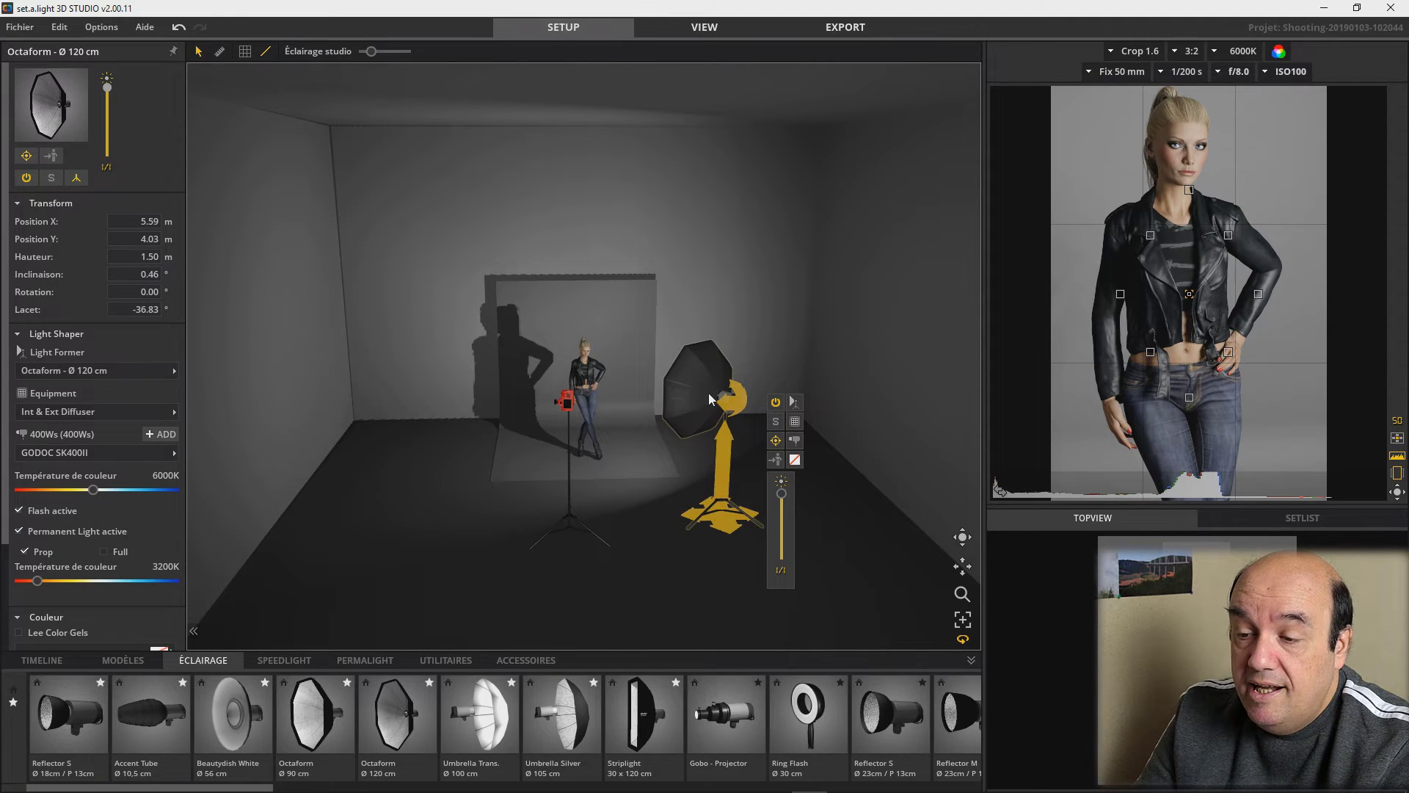
Try the Octaform's Open, Grid, Internal Diffuser and Int & Ext Diff + Grid variants, then restore Int & Ext Diffuser
left_click_drag(618, 544, 772, 567)
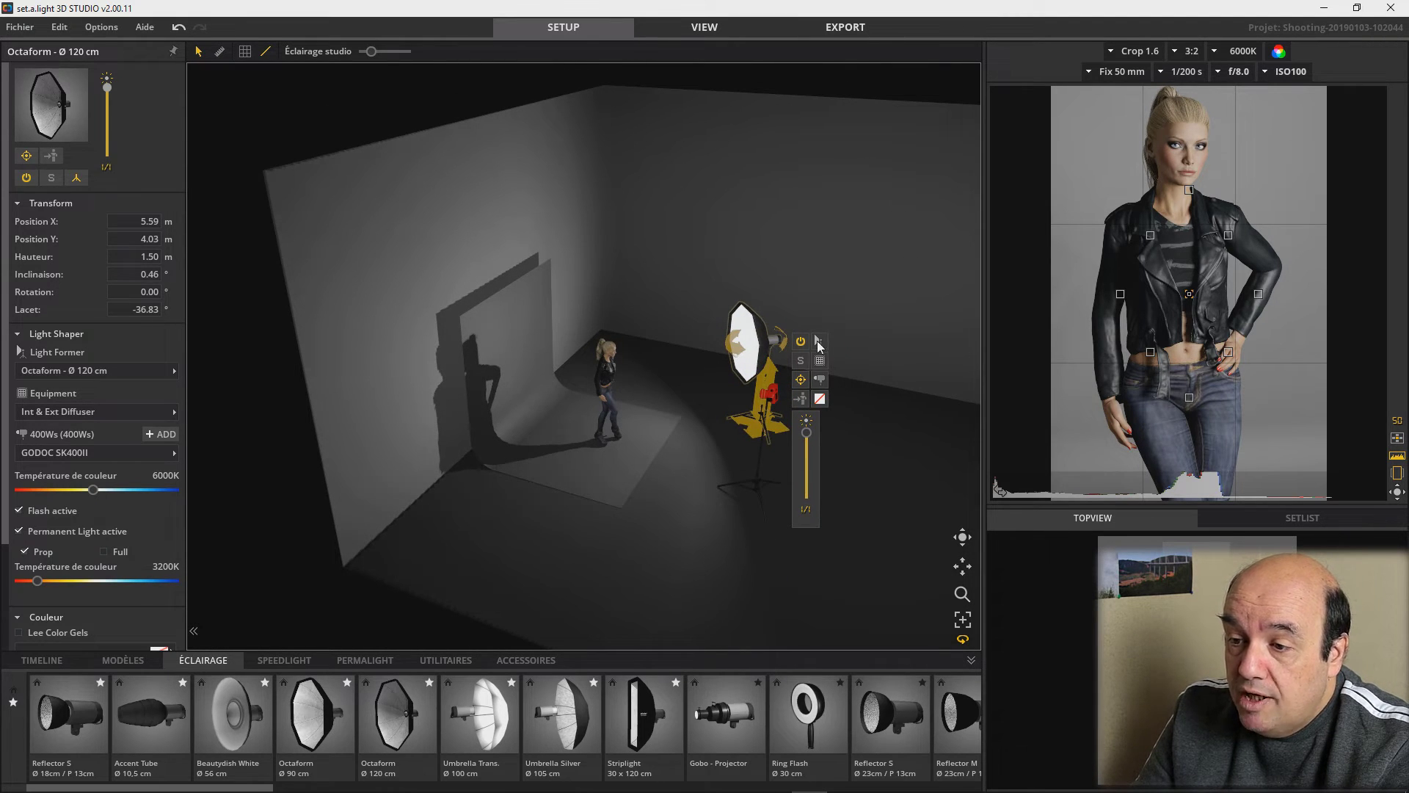
left_click(820, 361)
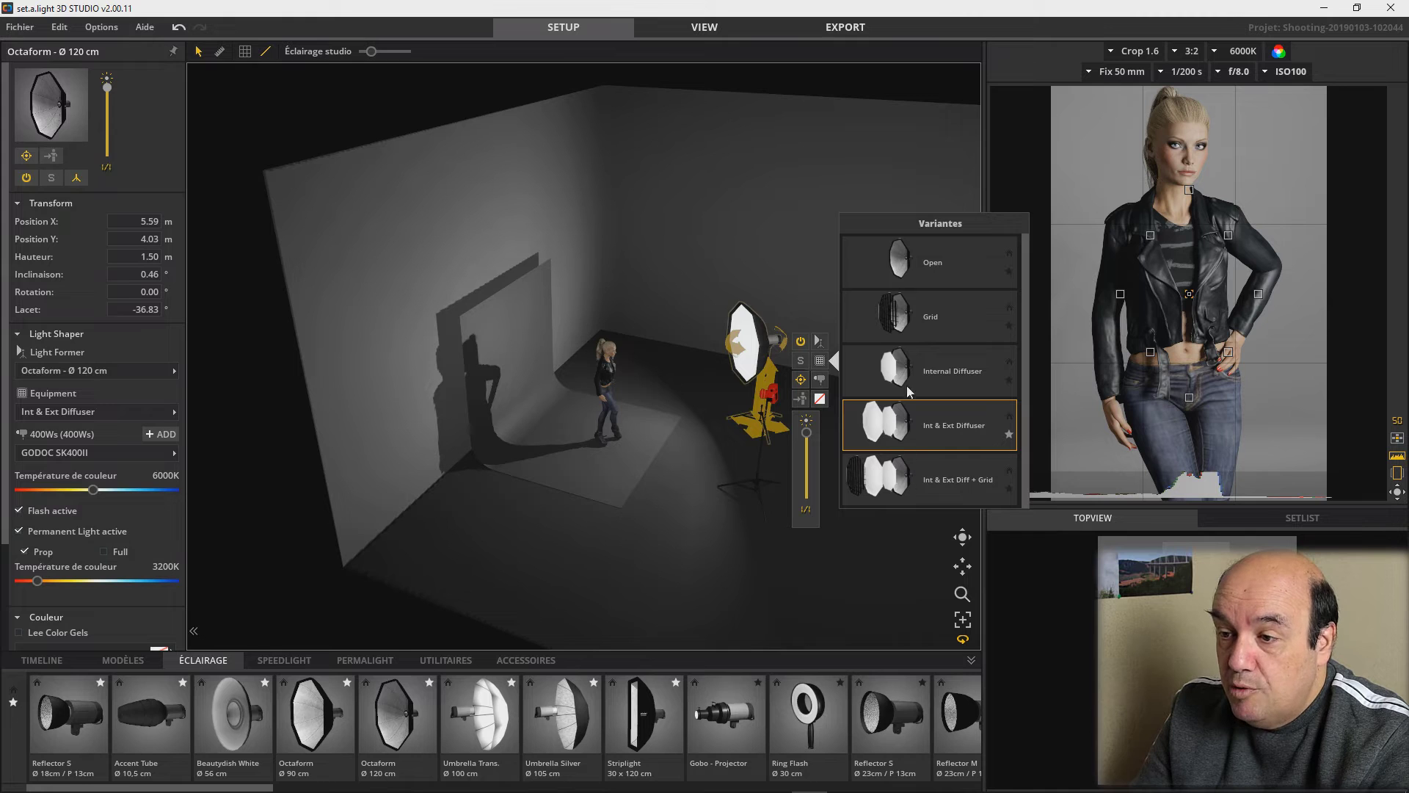
left_click(909, 266)
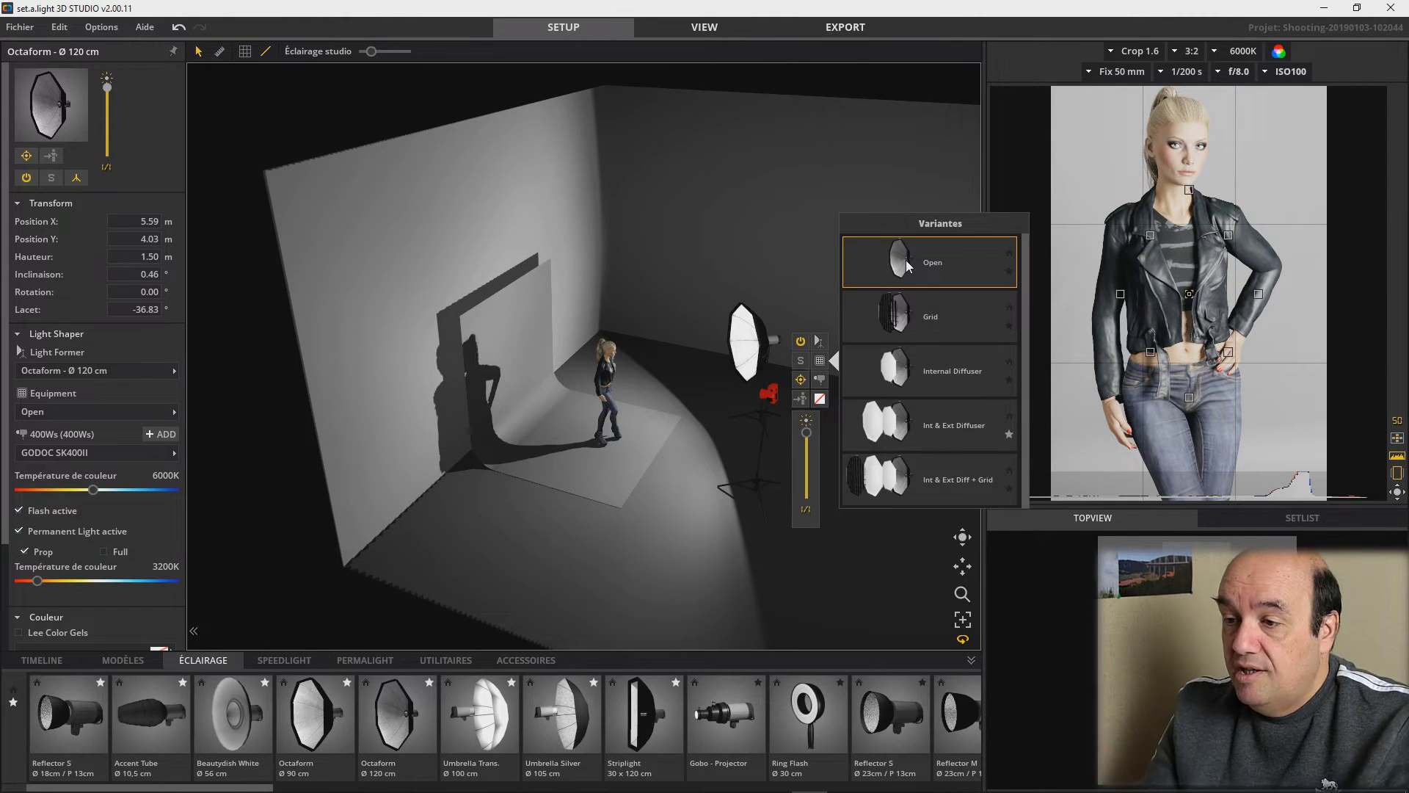
left_click(892, 324)
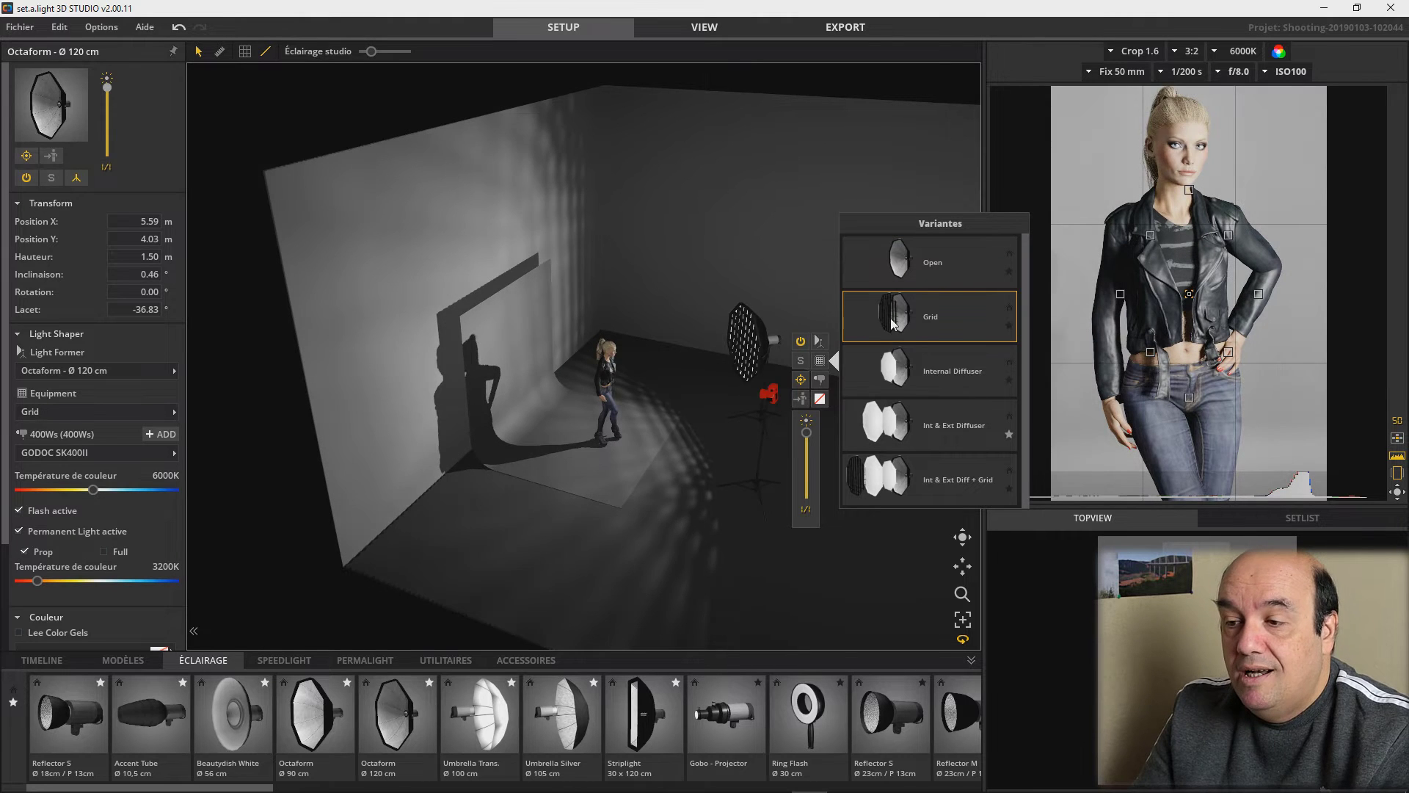
left_click(896, 367)
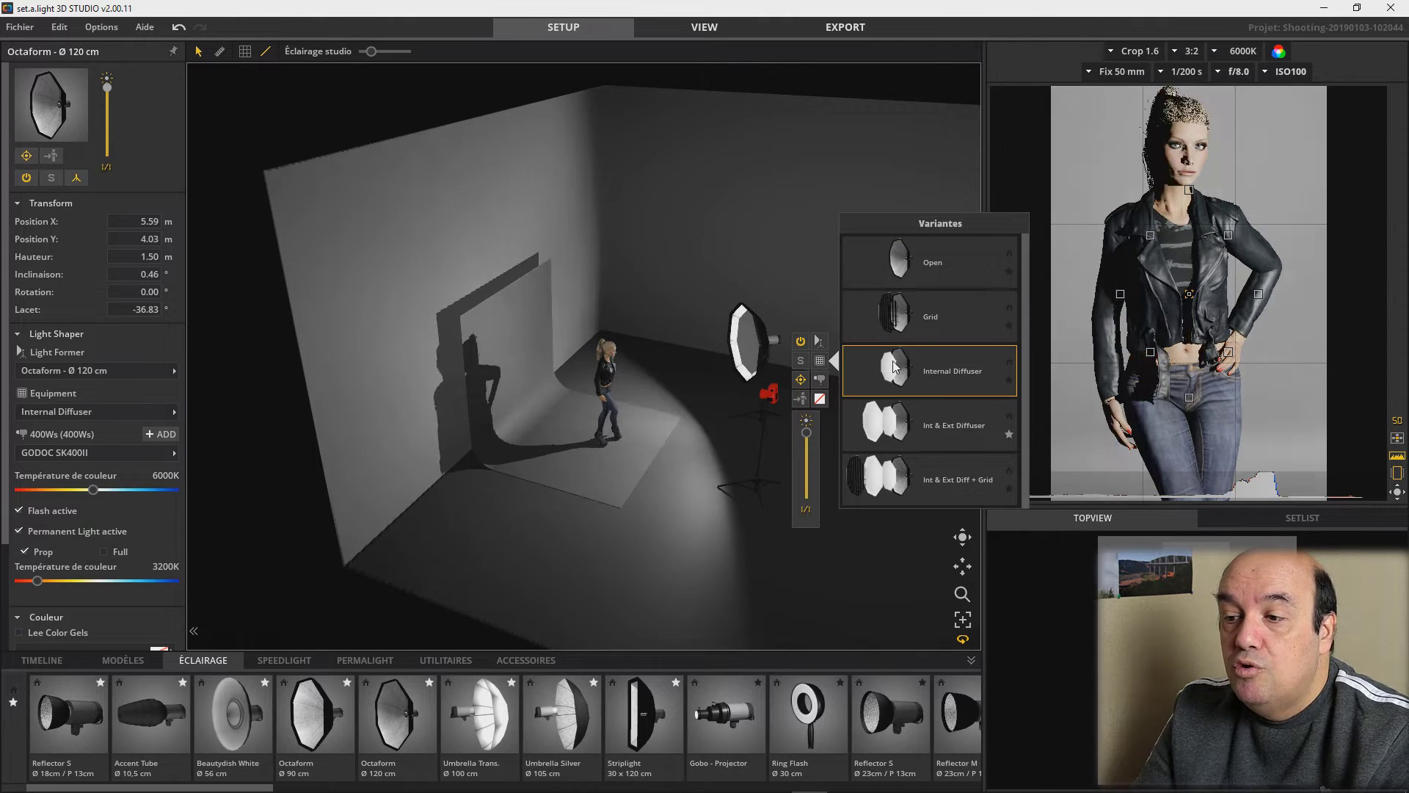
left_click(892, 425)
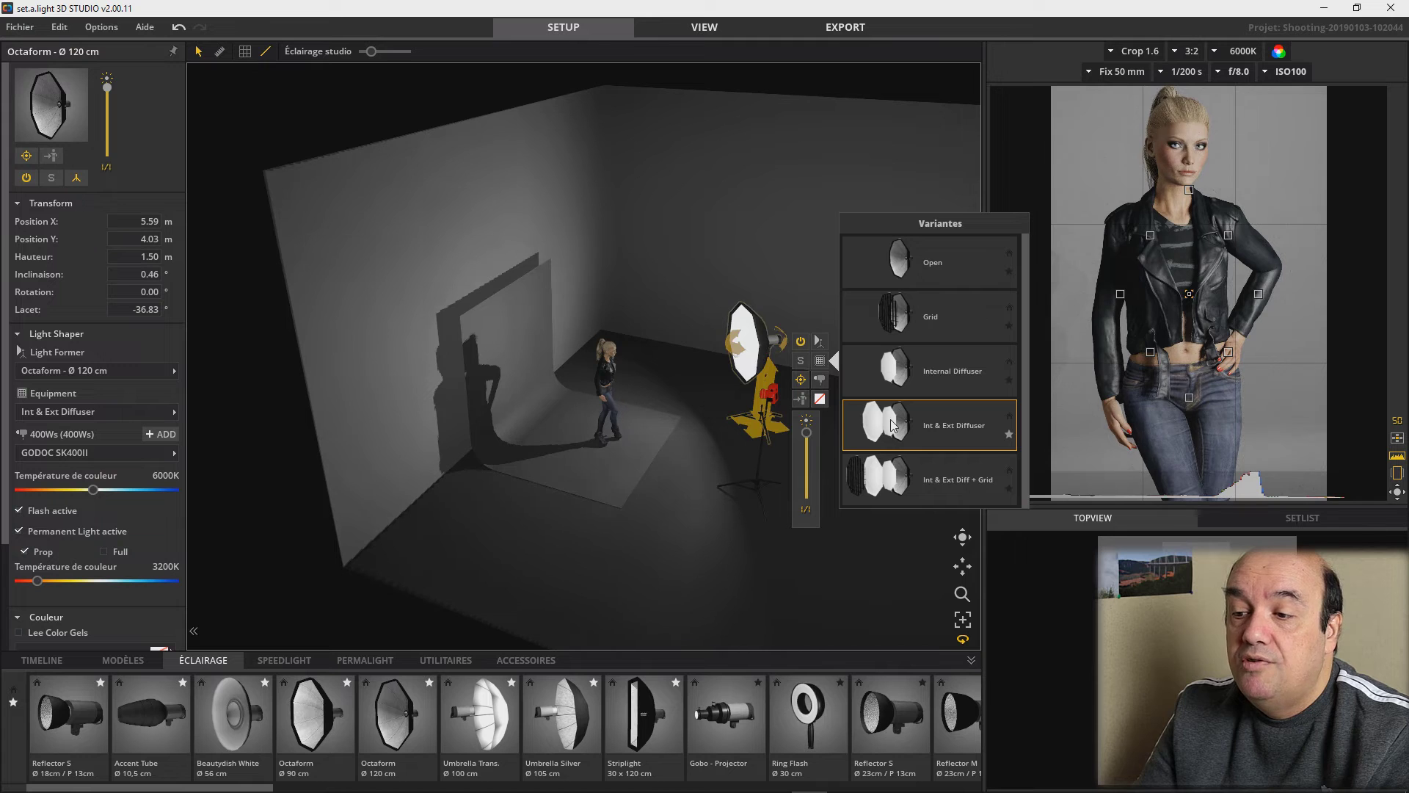
left_click(891, 480)
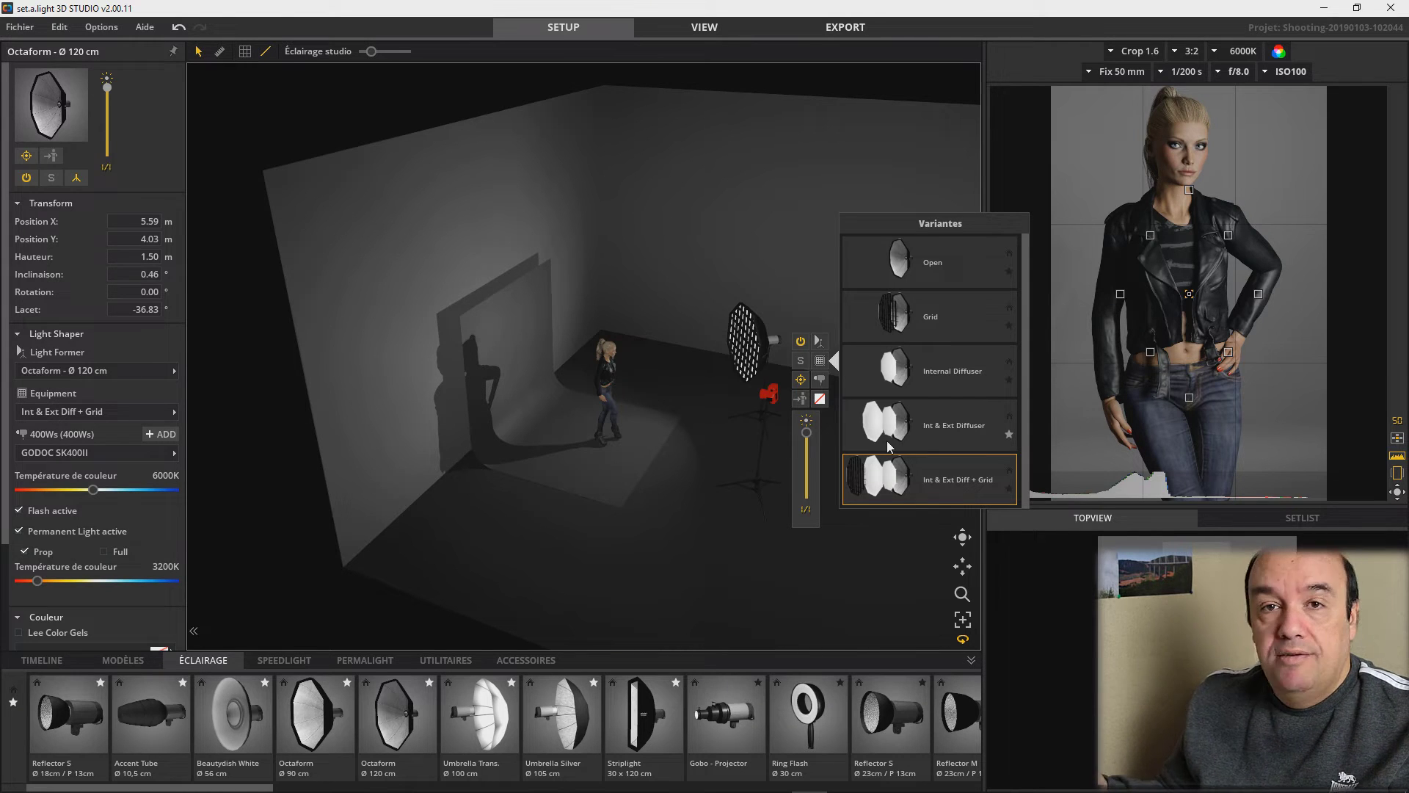
left_click(940, 423)
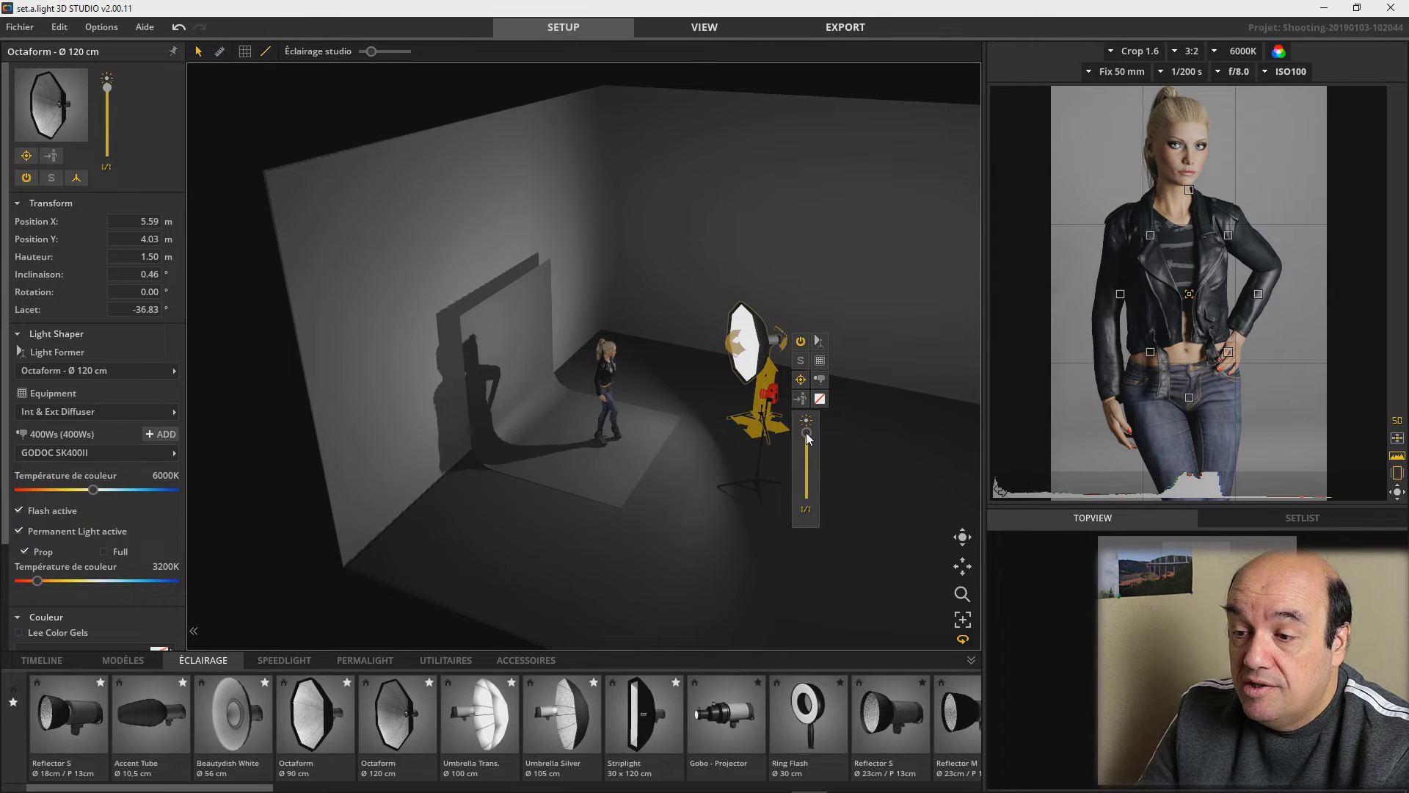
Test the Octaform's flash power at 1/16 and bring it back to 1/1
left_click_drag(806, 434, 808, 507)
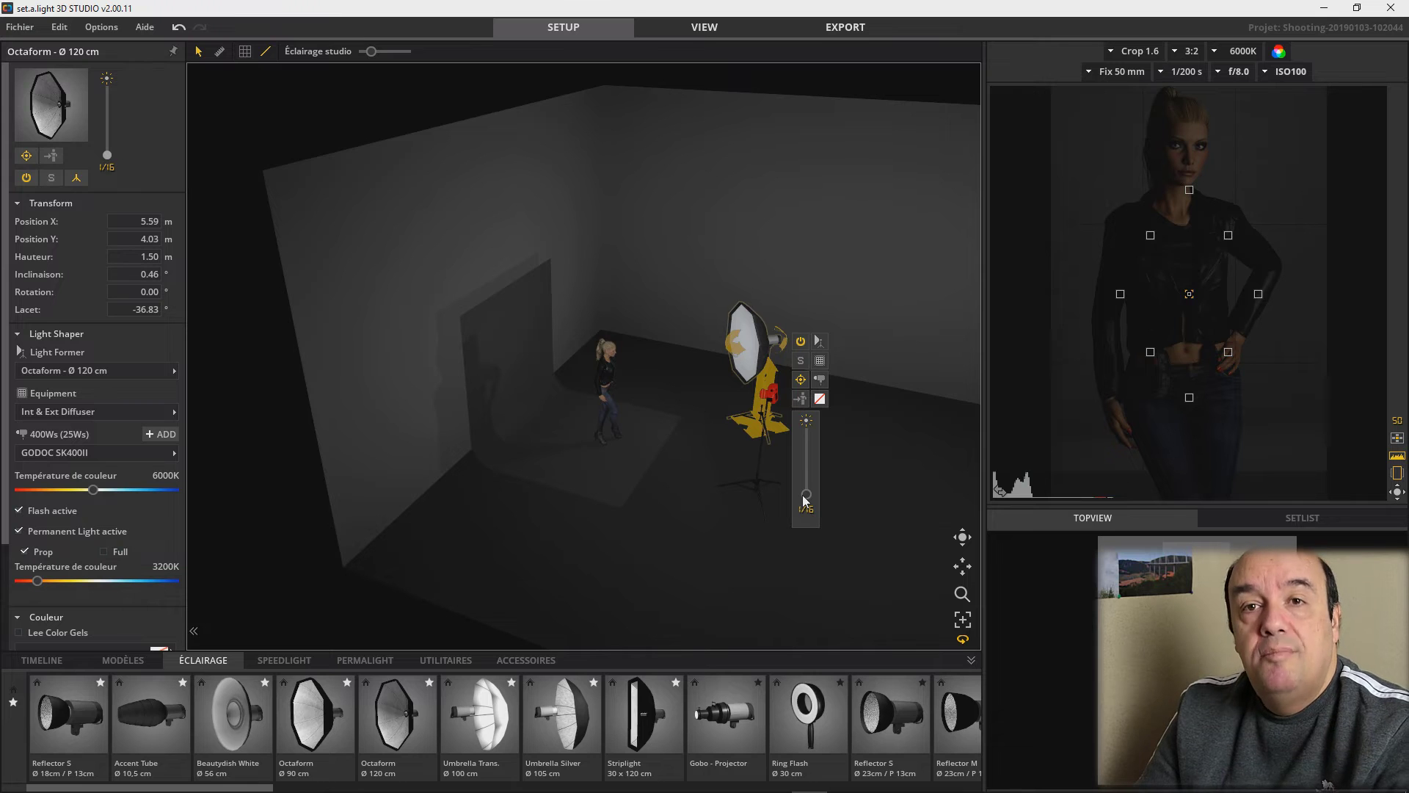
left_click_drag(808, 496, 808, 429)
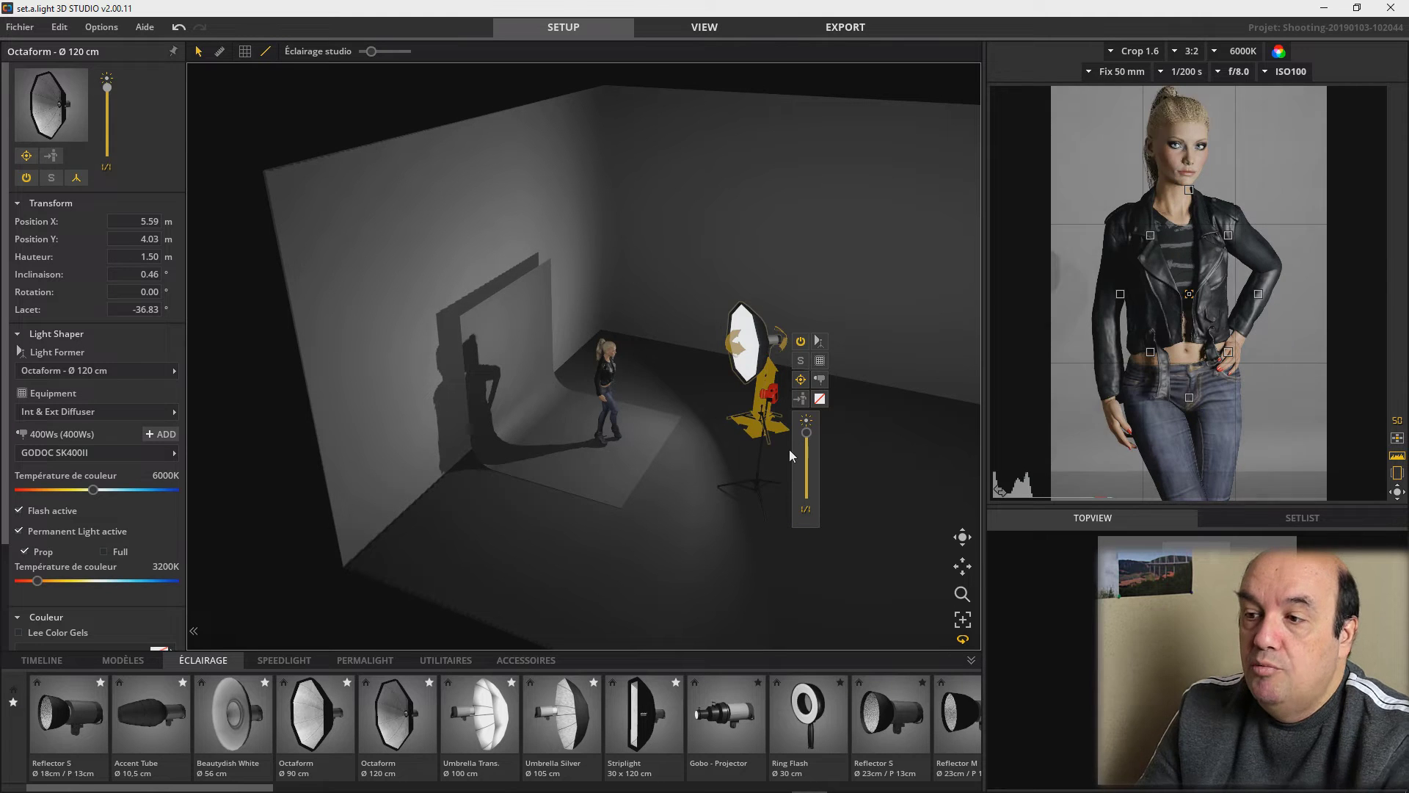
Move the Octaform to the other side of the camera, at about X 2.87 m, Y 5.99 m
left_click_drag(890, 547, 794, 565)
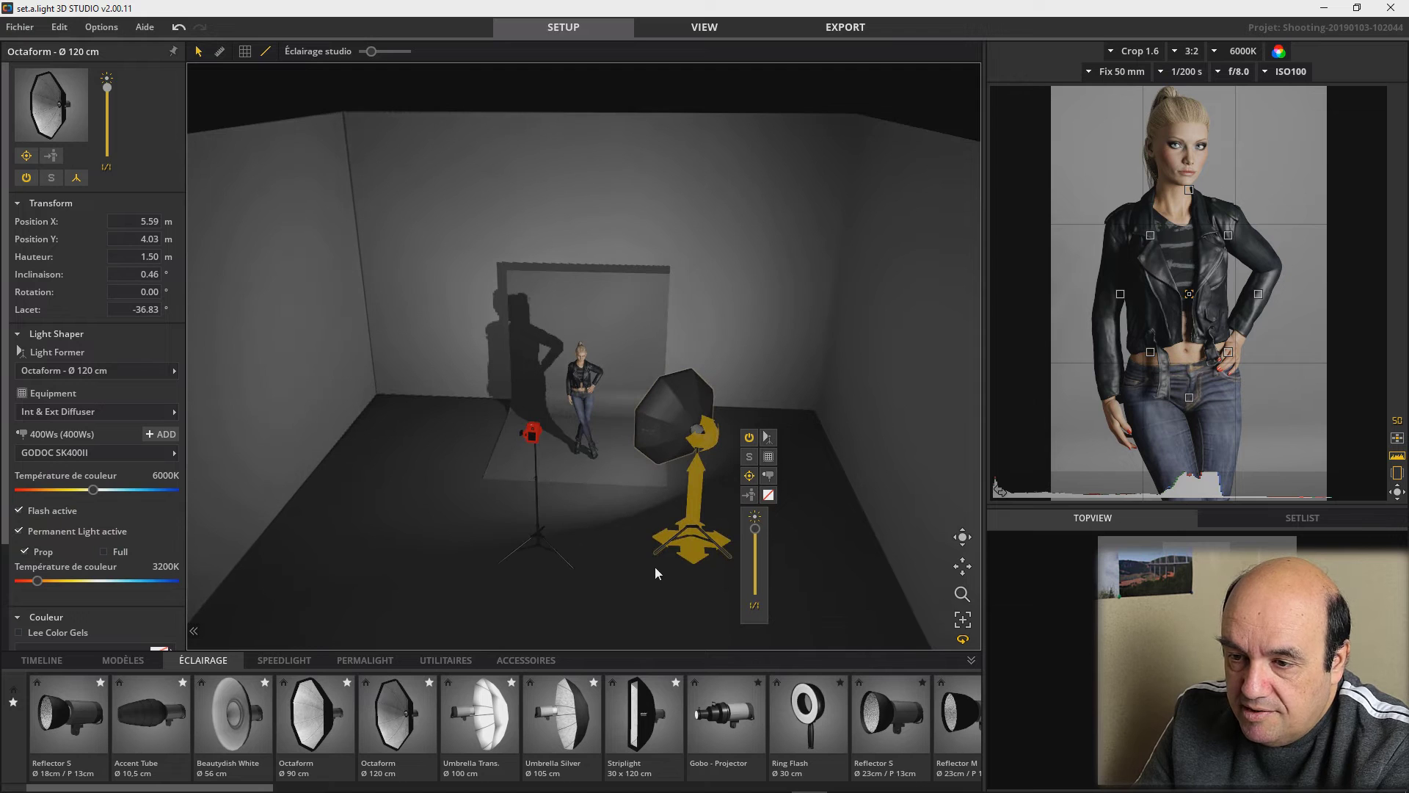
left_click_drag(708, 568, 431, 683)
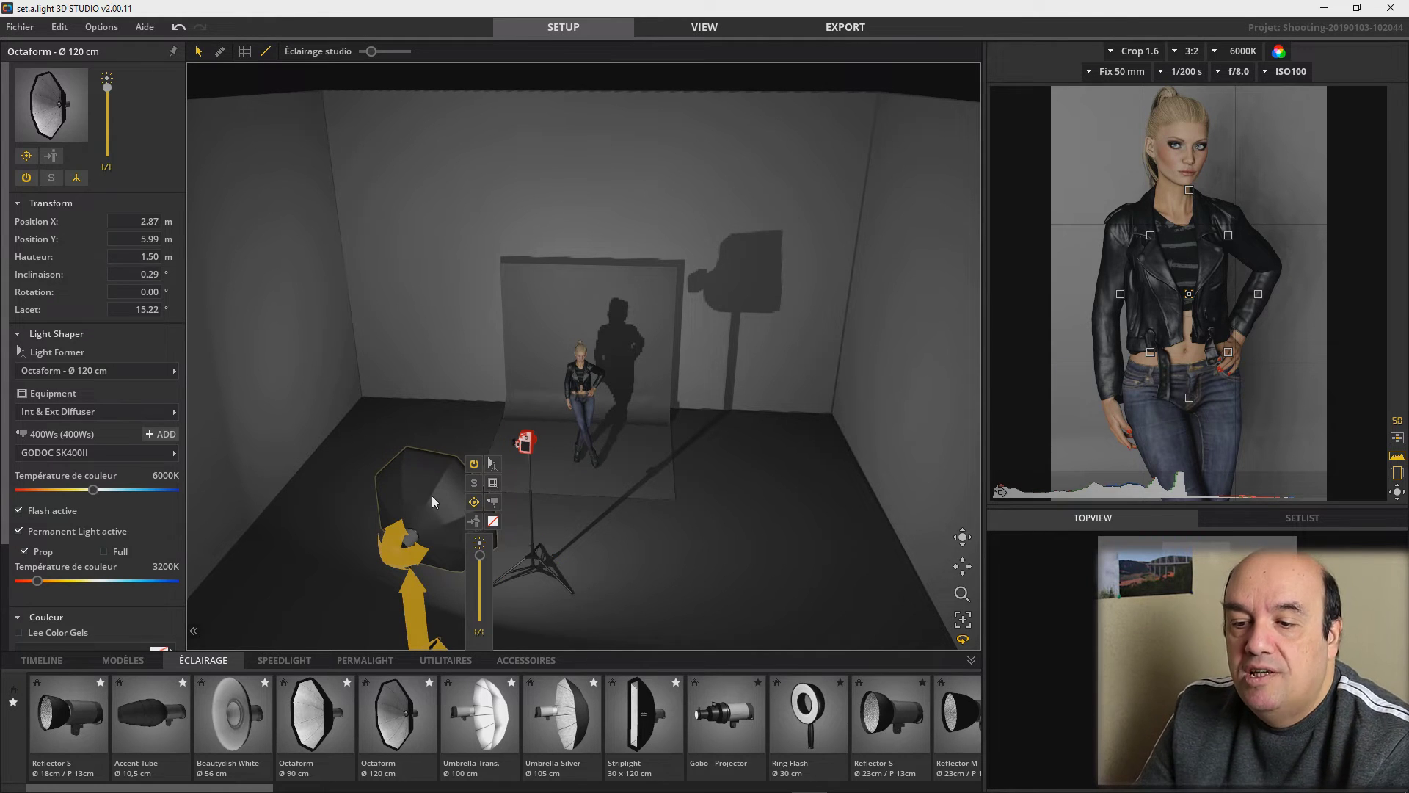
Replace the Octaform light former with the Reflector S - Ø 18cm / P 13cm
scroll(676, 622, "down", 3)
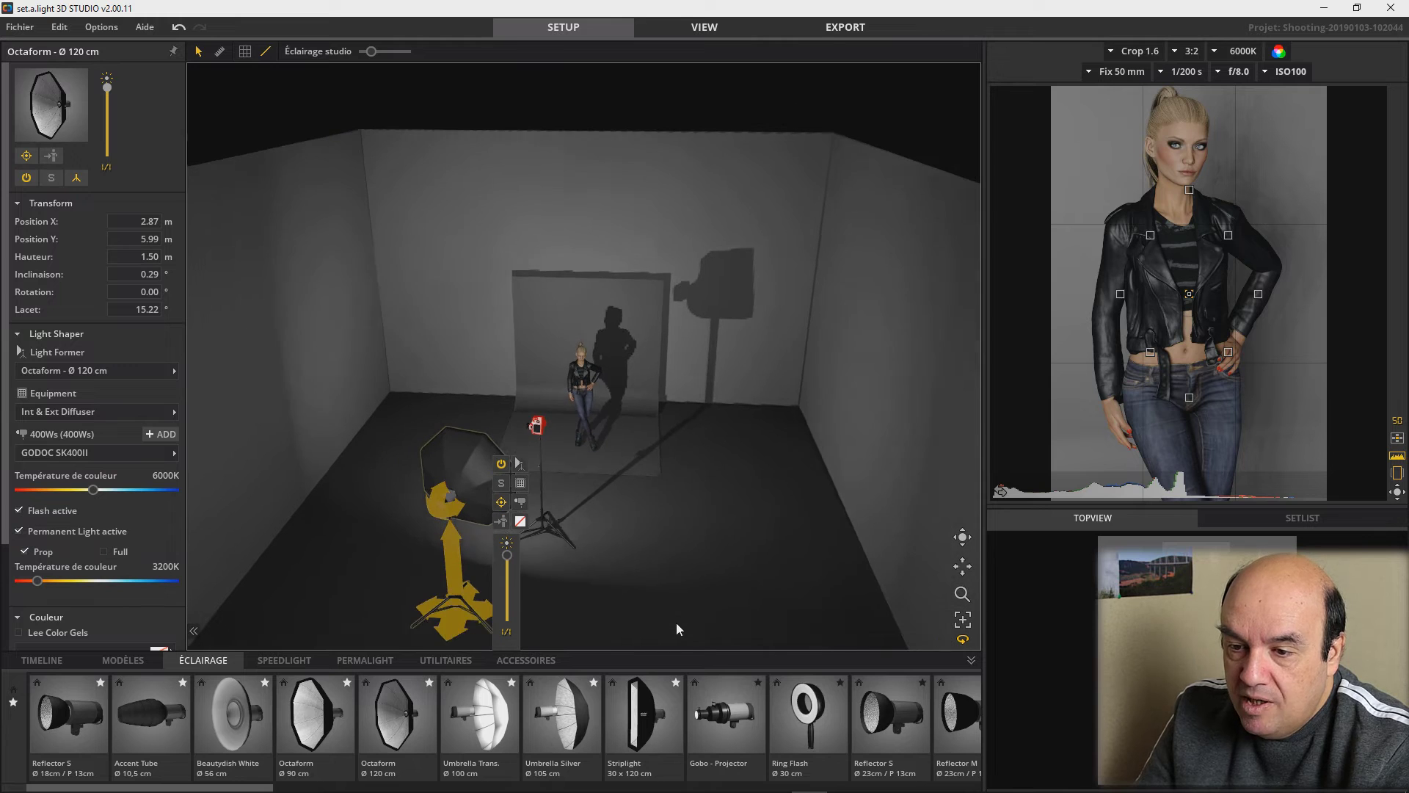
left_click(519, 465)
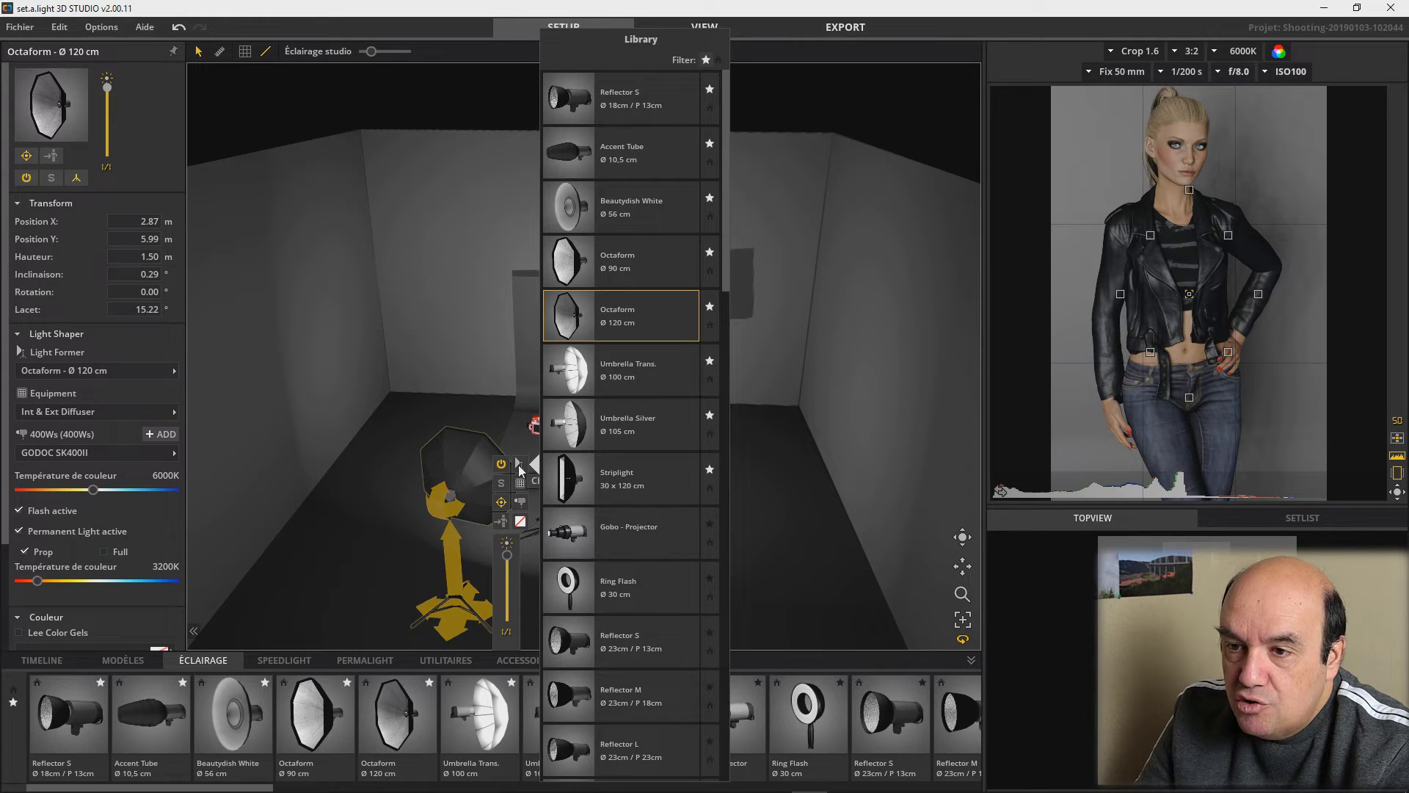
left_click(572, 101)
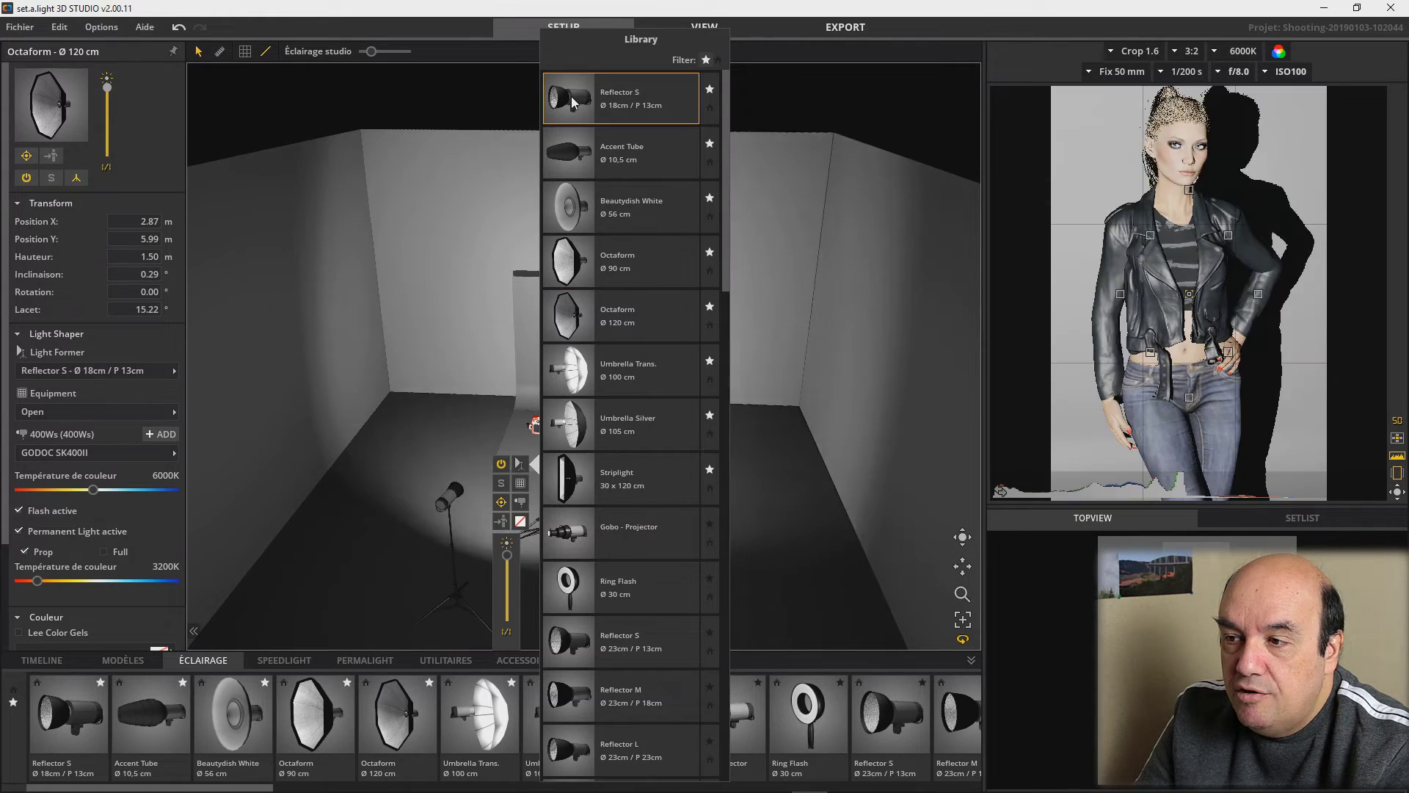
Replace the Reflector S light former with the Octaform - Ø 120 cm using Int & Ext Diffuser
left_click(807, 314)
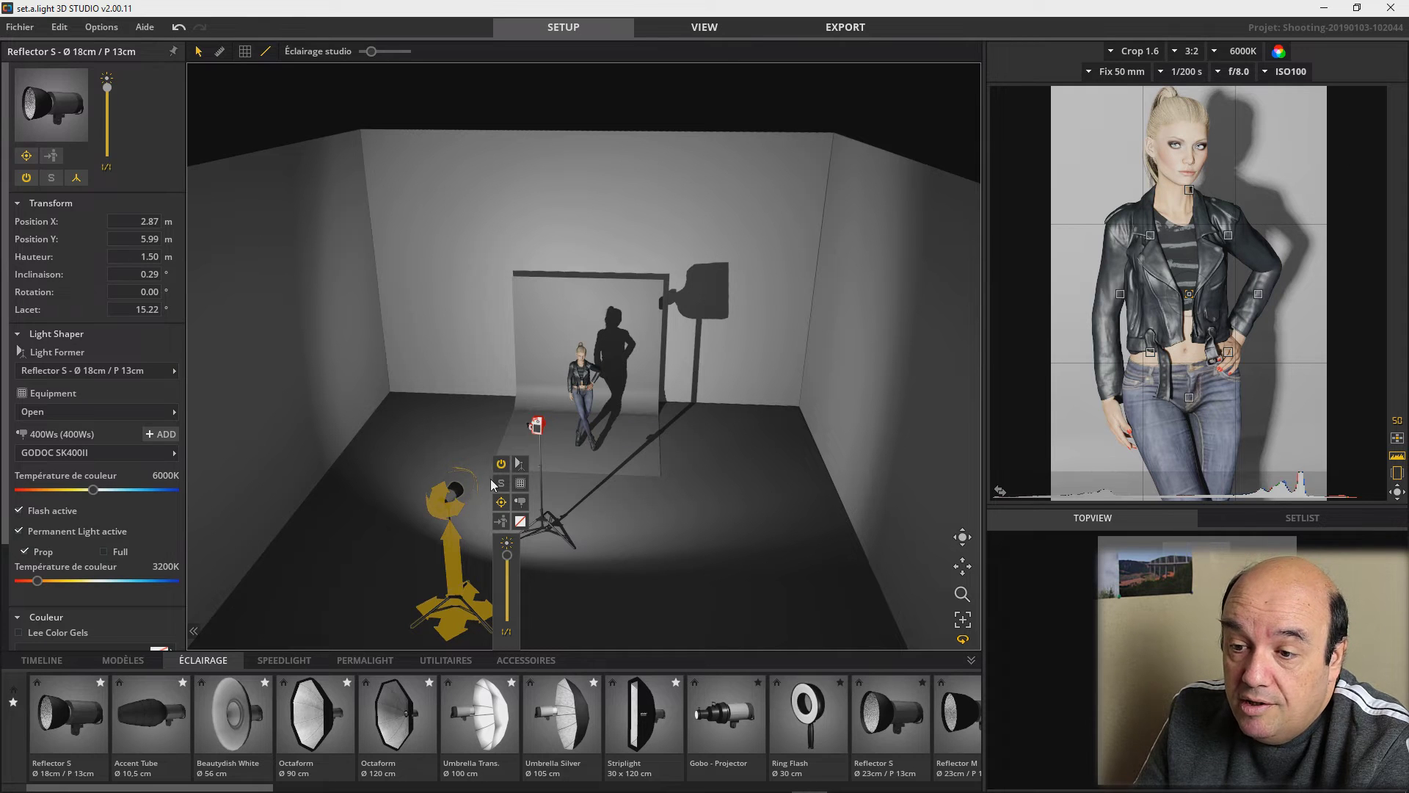
left_click(518, 464)
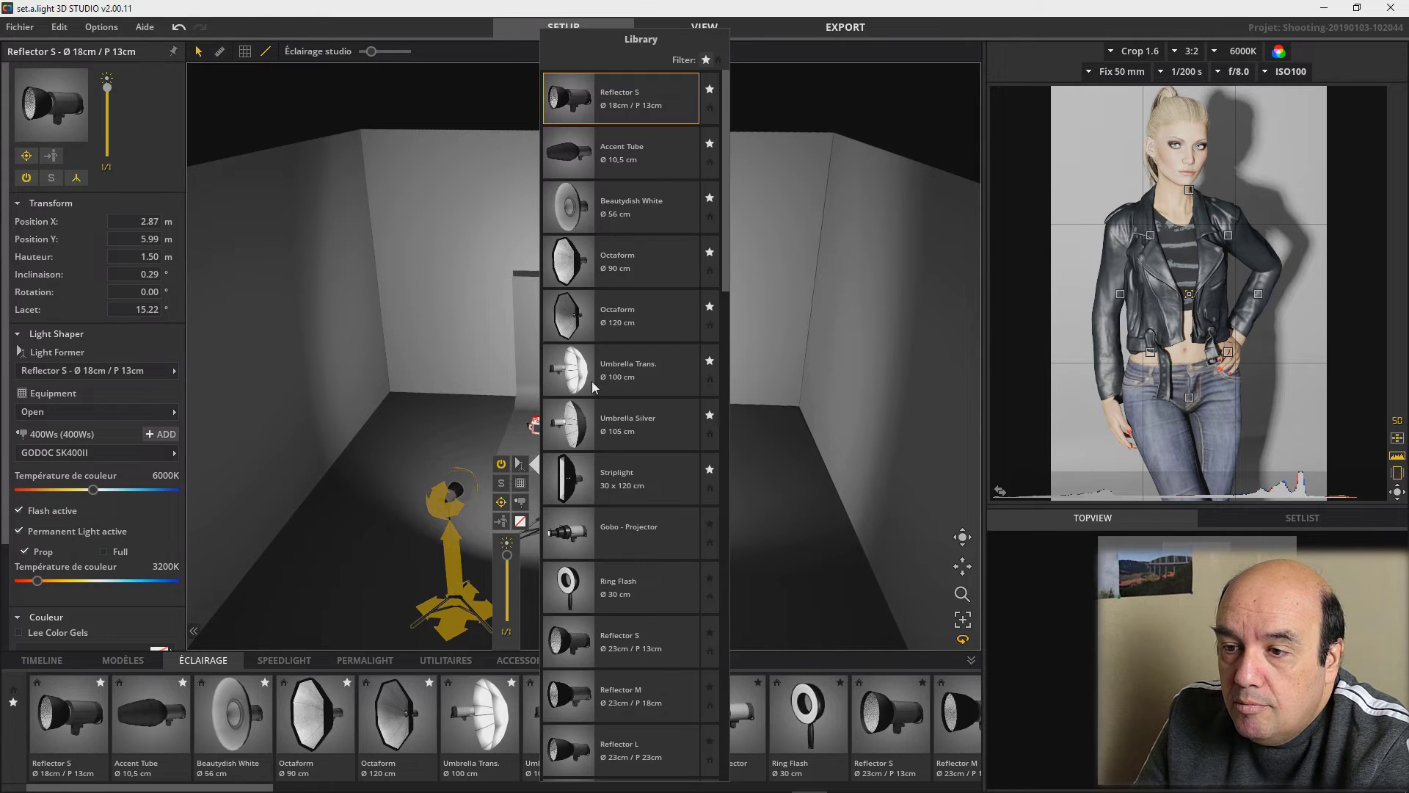
left_click(571, 328)
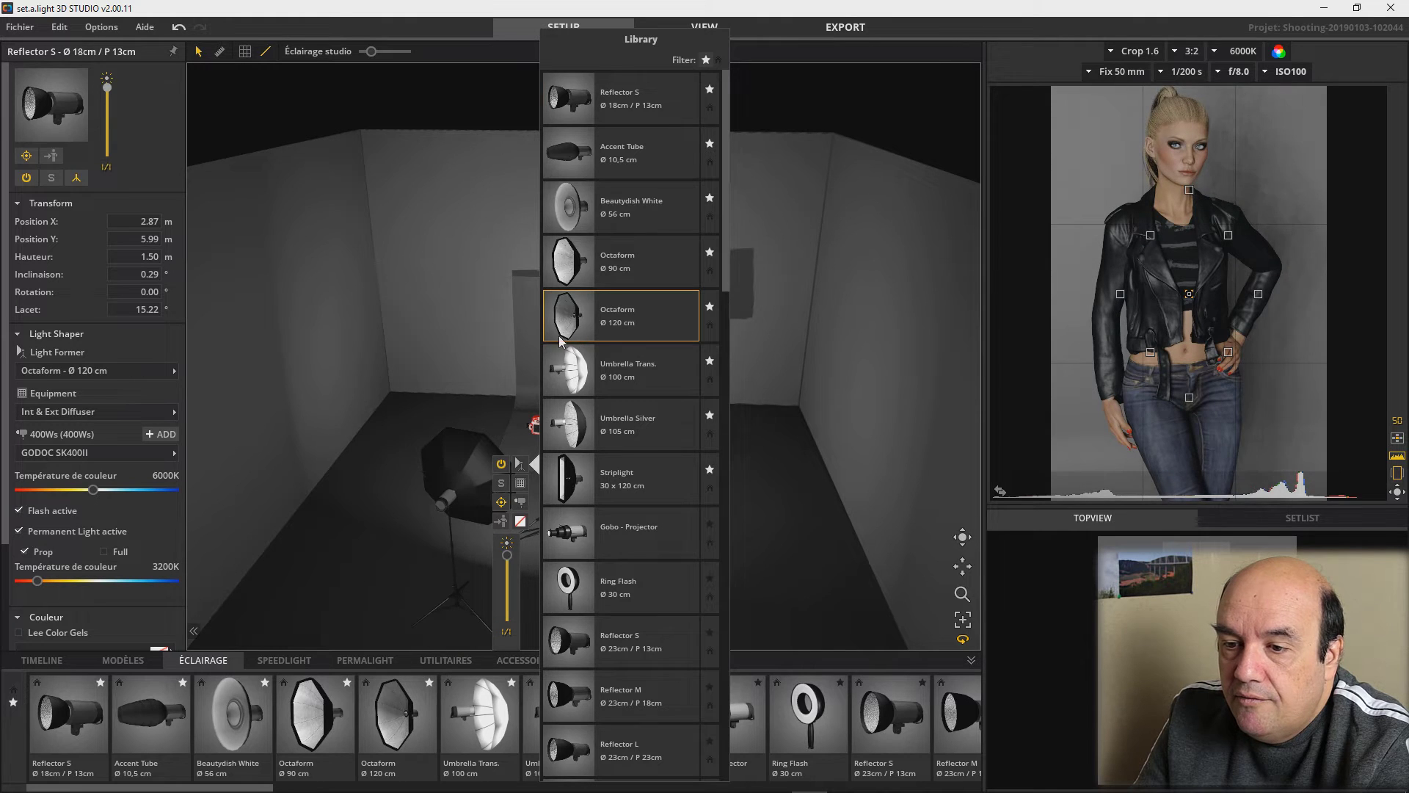
left_click(410, 535)
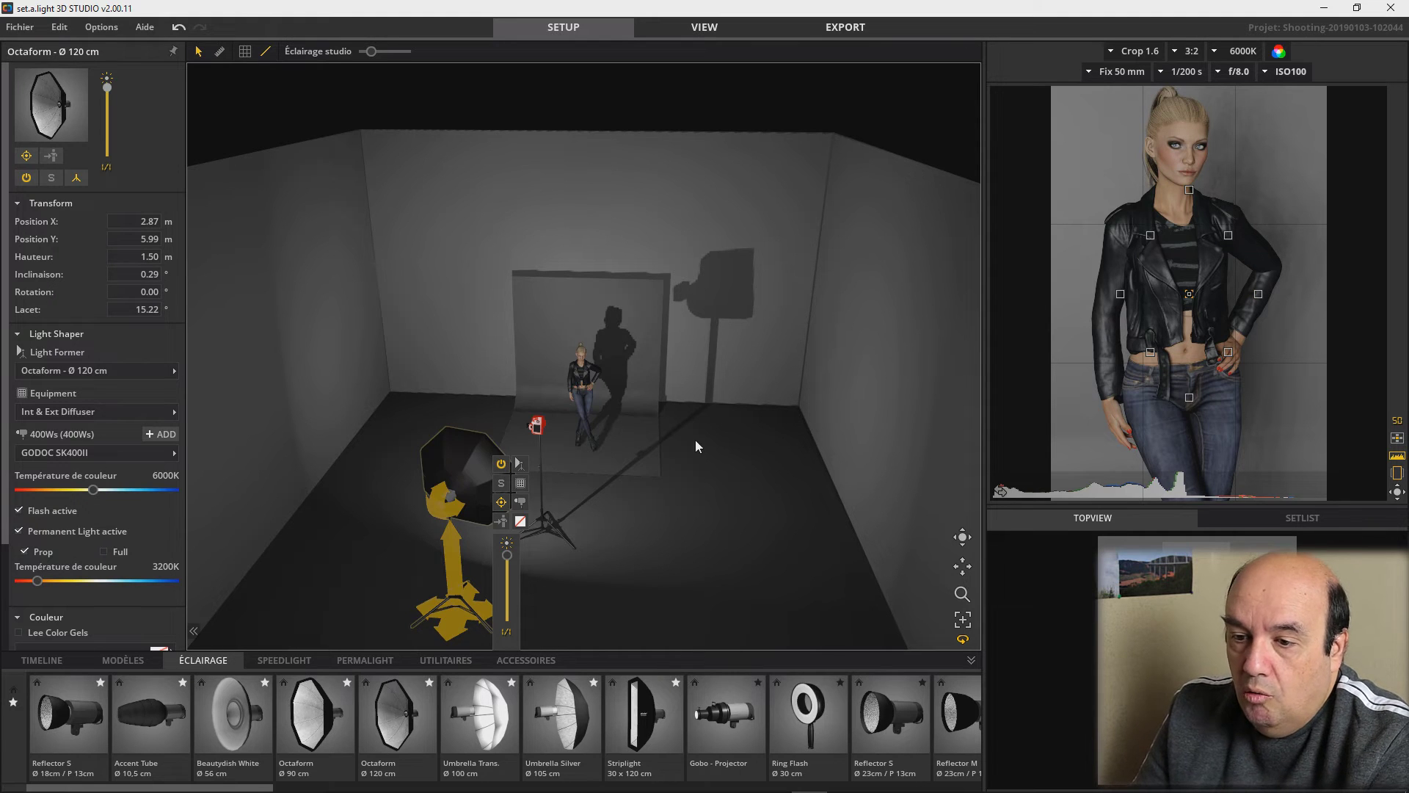
Move the Octaform across the camera to about X 4.82 m, Y 4.72 m, and the camera closer to the model, about X 3.81 m, Y 4.05 m
left_click_drag(468, 623, 631, 555)
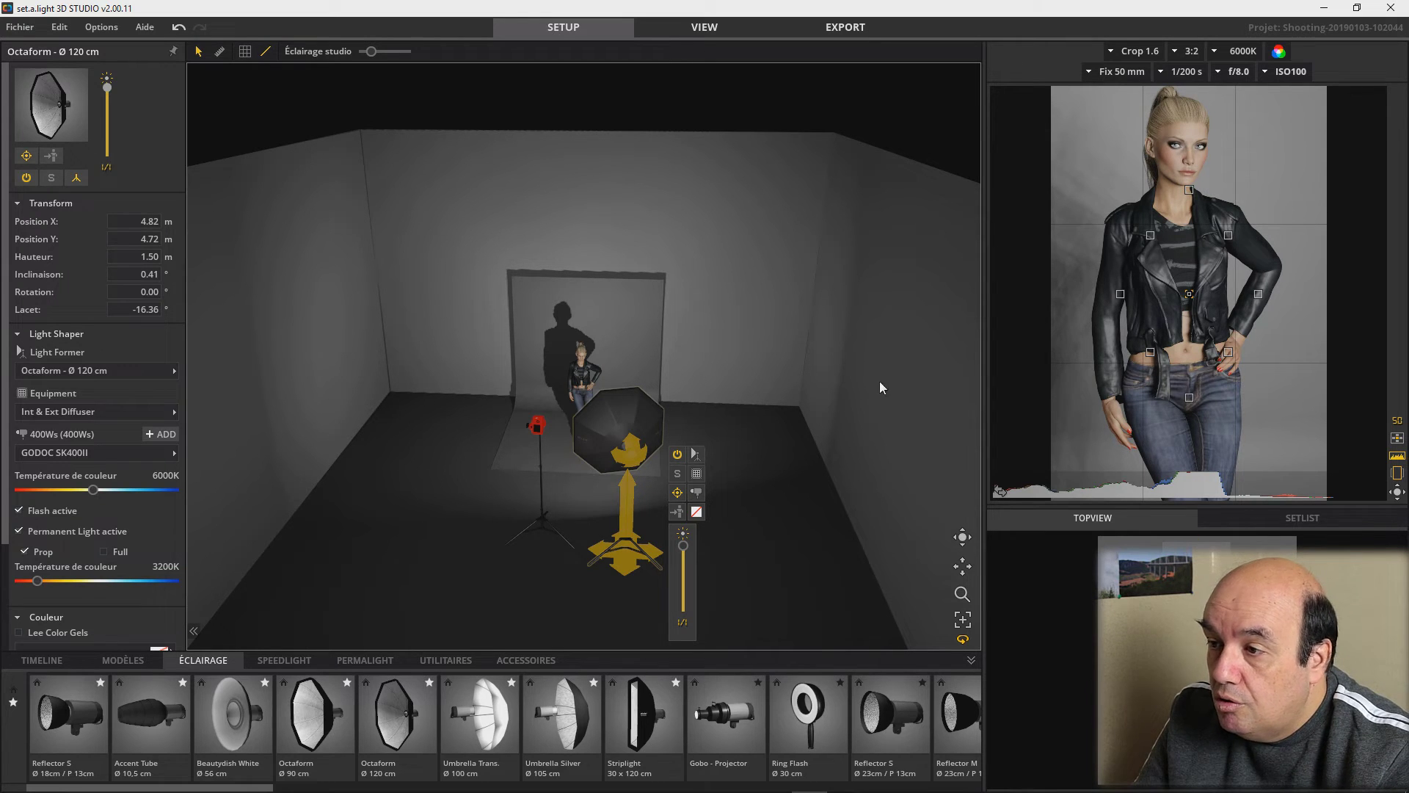
left_click_drag(540, 525, 557, 490)
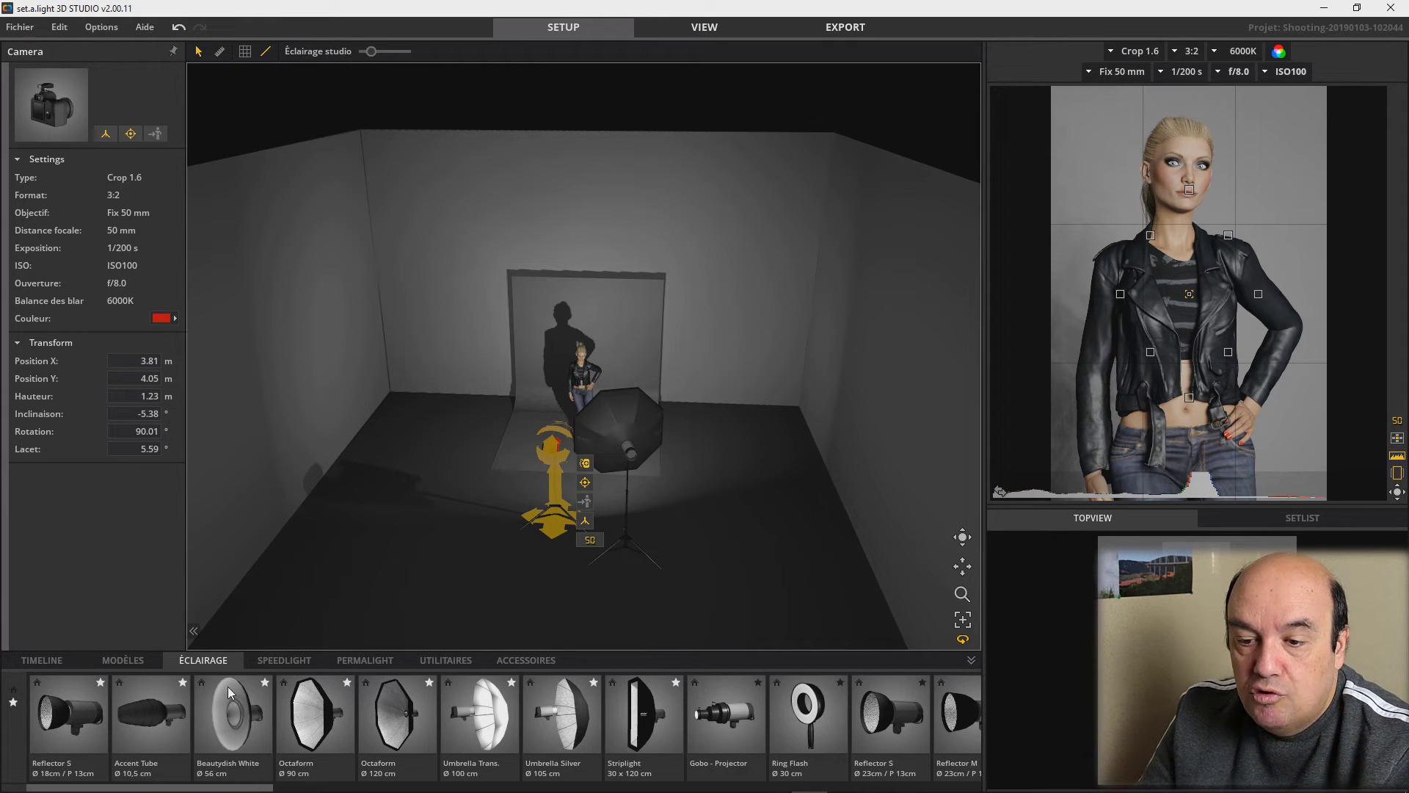
Look through the available speedlights, permanent lights and utility items such as backgrounds and reflectors
left_click(289, 659)
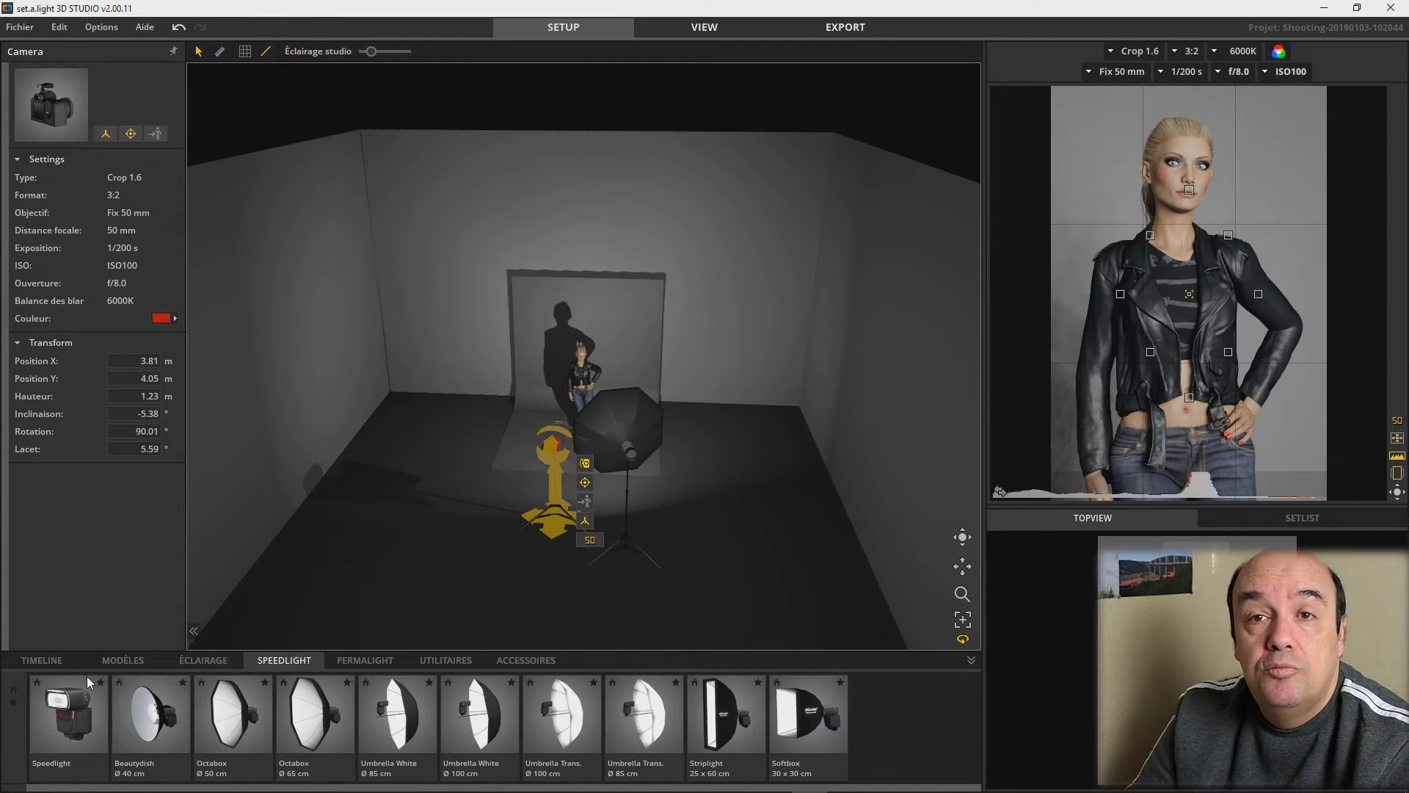
left_click(363, 662)
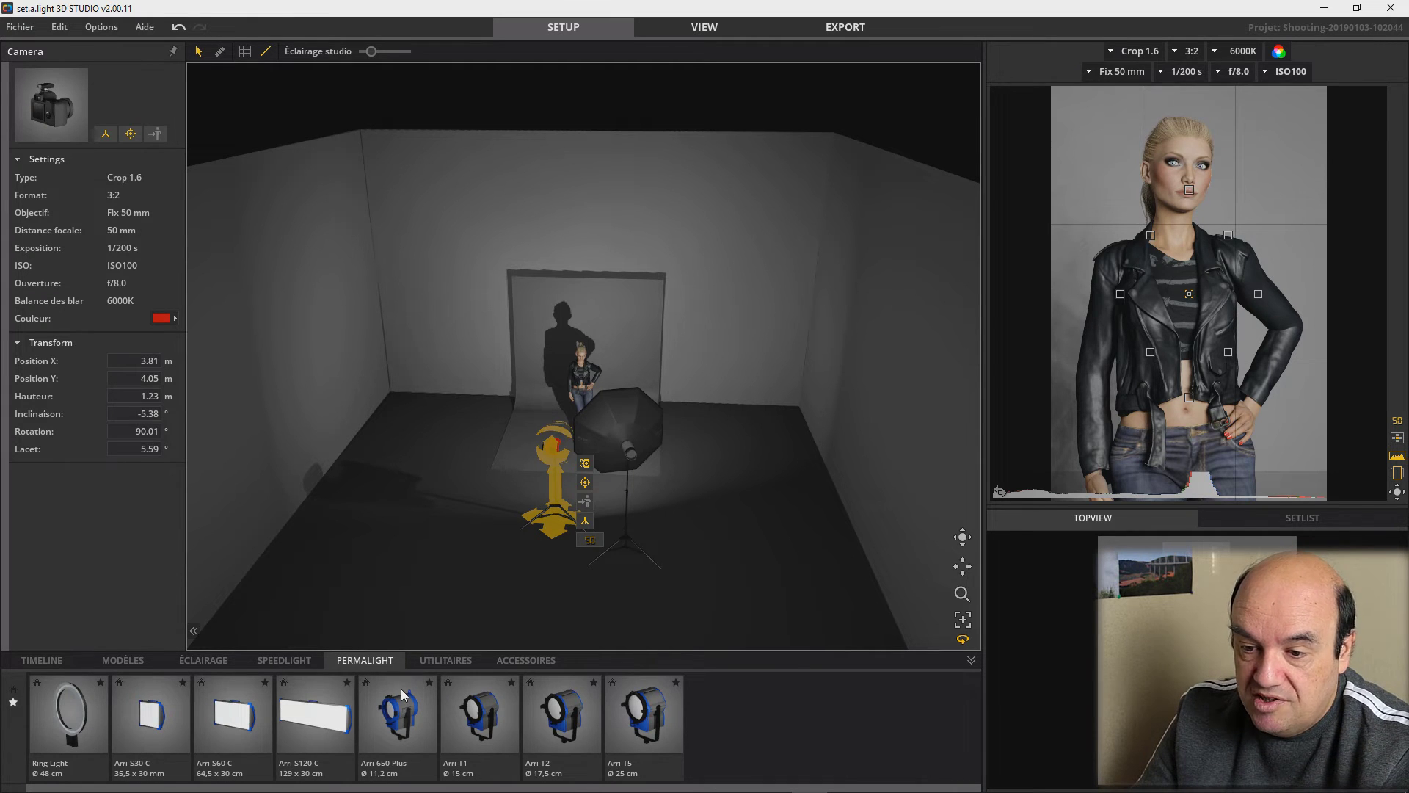
left_click(433, 662)
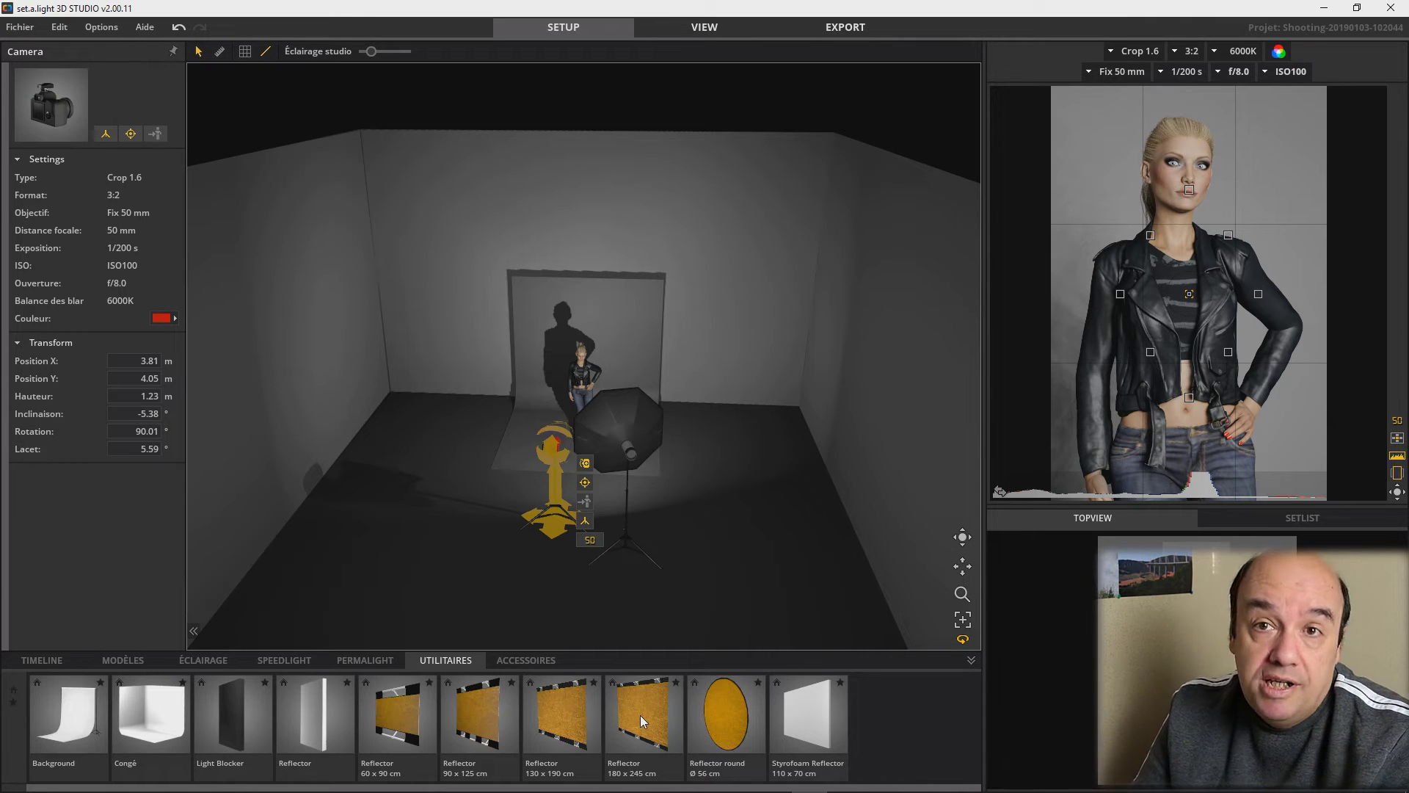
Add the Chair Alexi accessory to the studio beside the model, at about X 3.35 m, Y 1.66 m
left_click(517, 659)
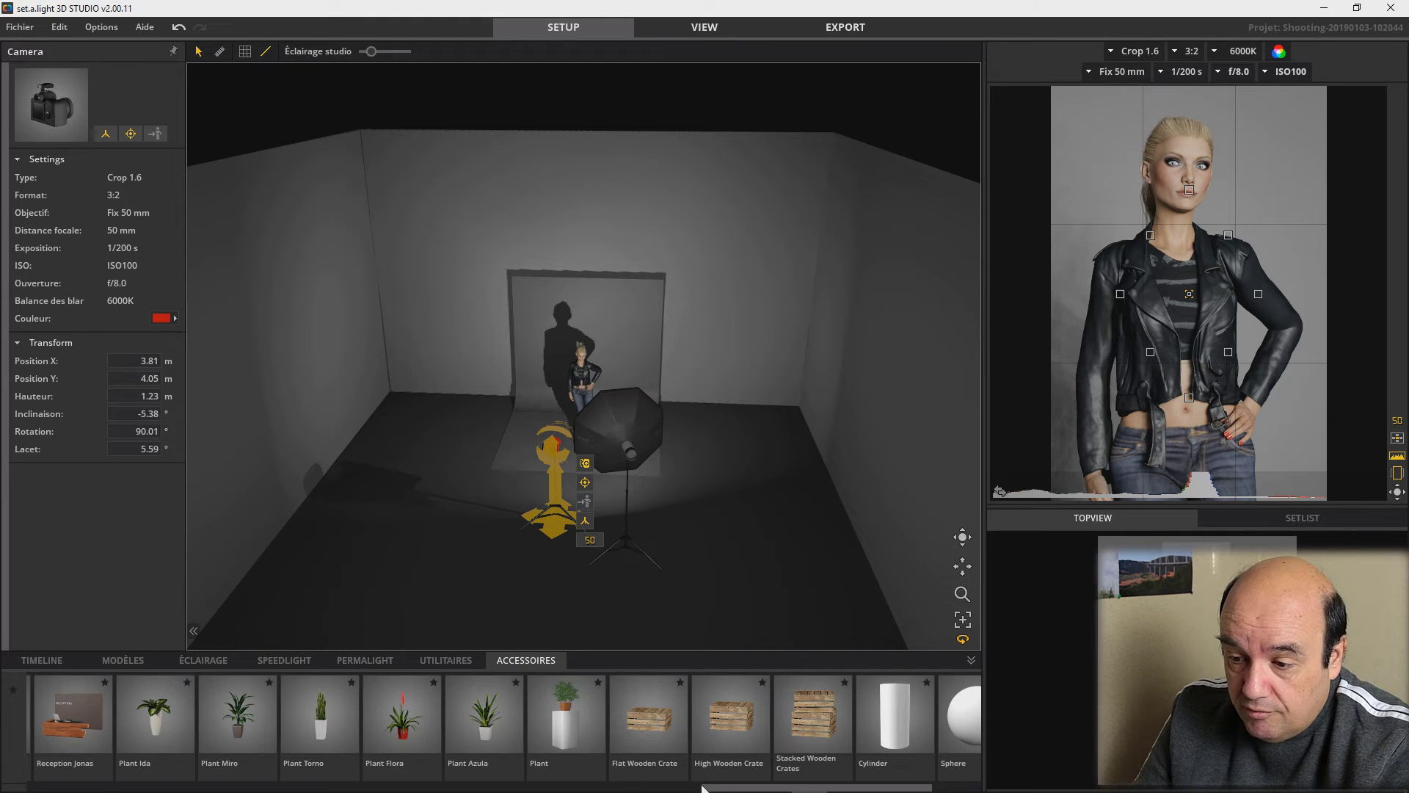
left_click_drag(726, 787, 216, 747)
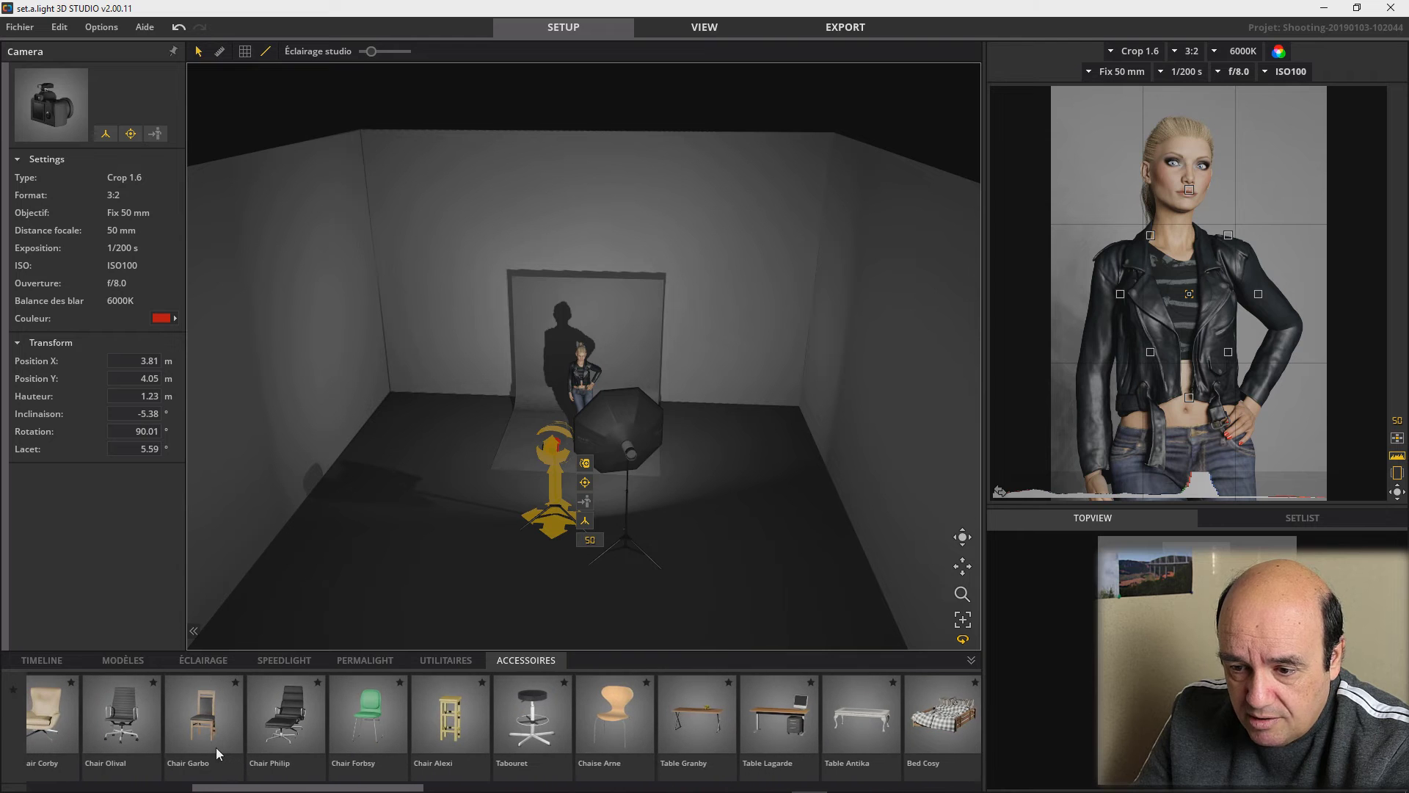
left_click_drag(448, 723, 543, 424)
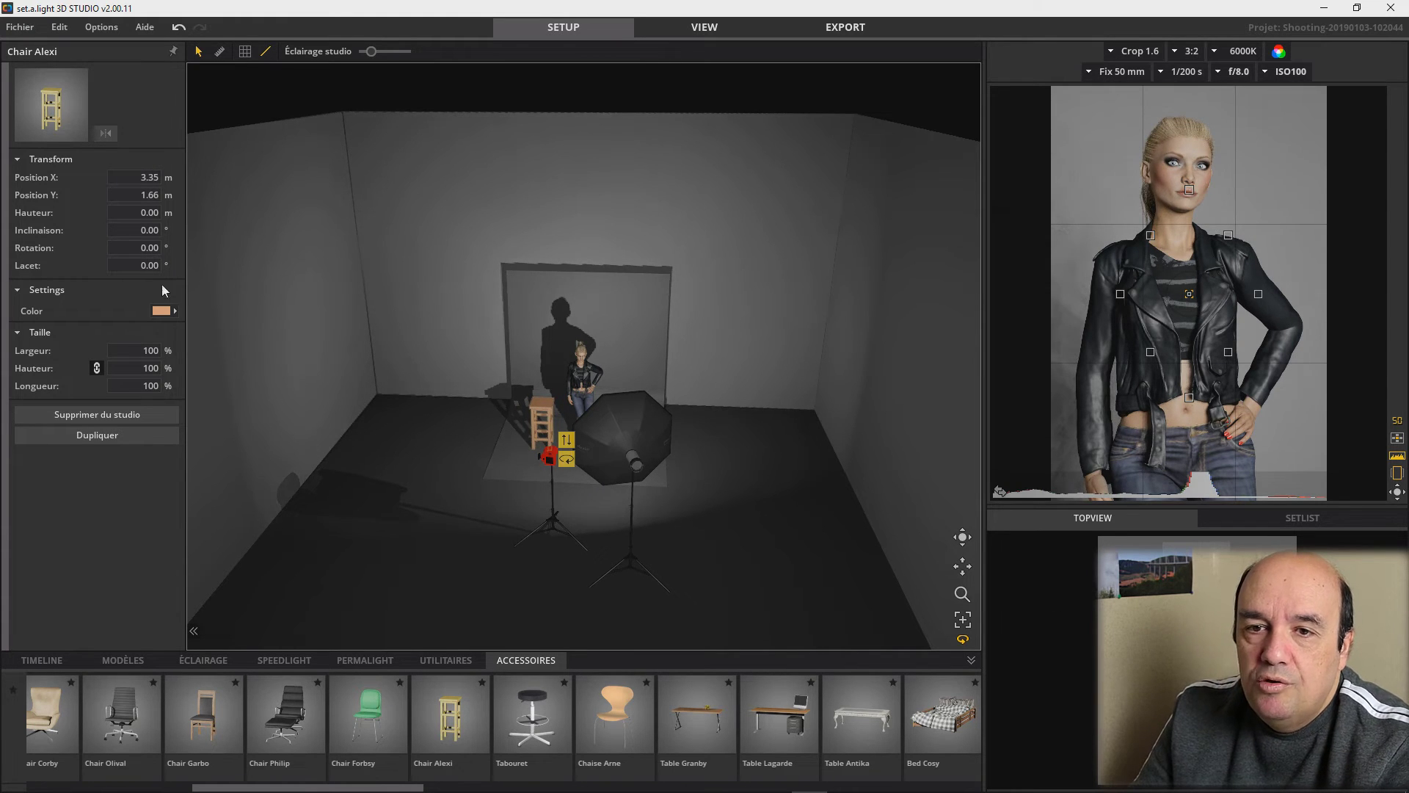
Render the current camera view as a new shot and return to the studio setup
left_click(13, 31)
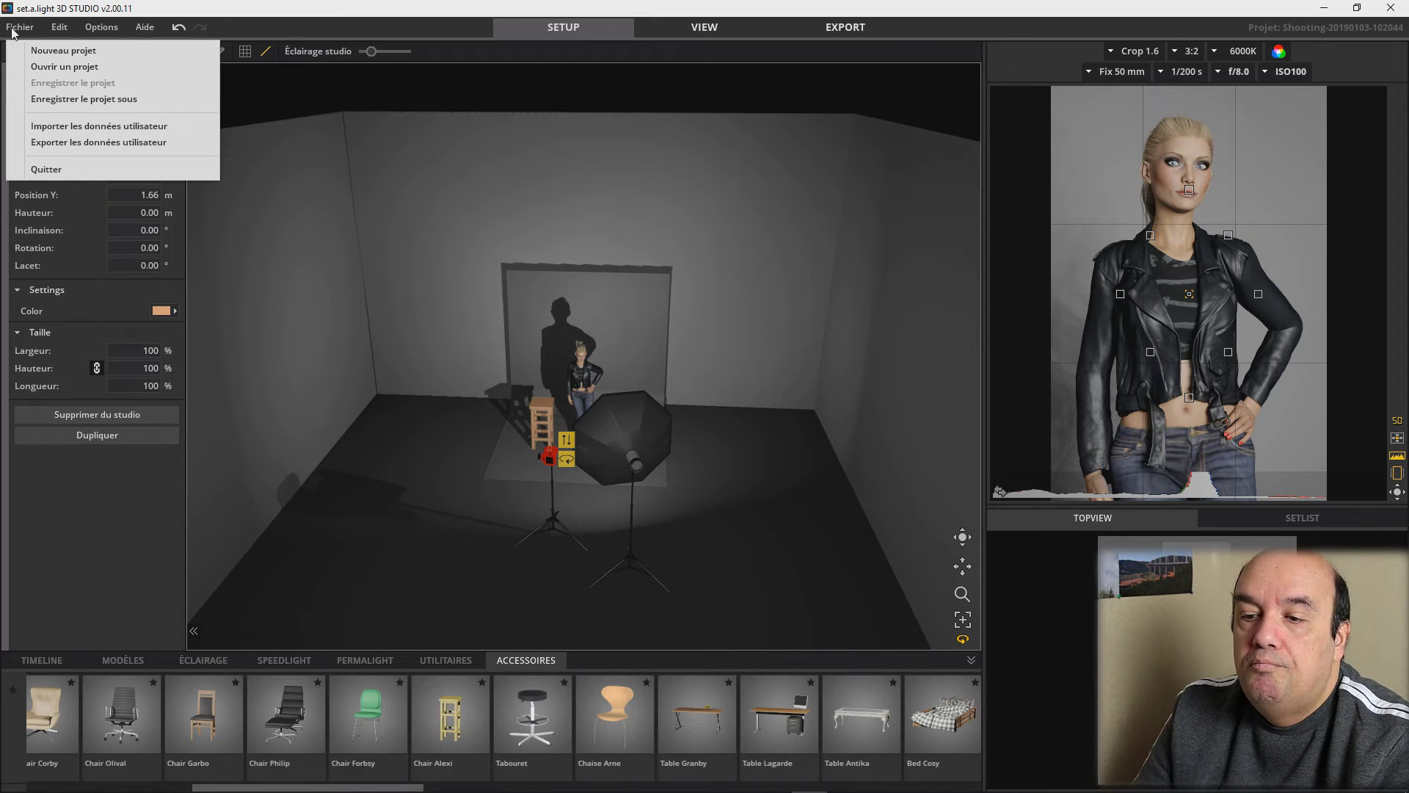
left_click(330, 512)
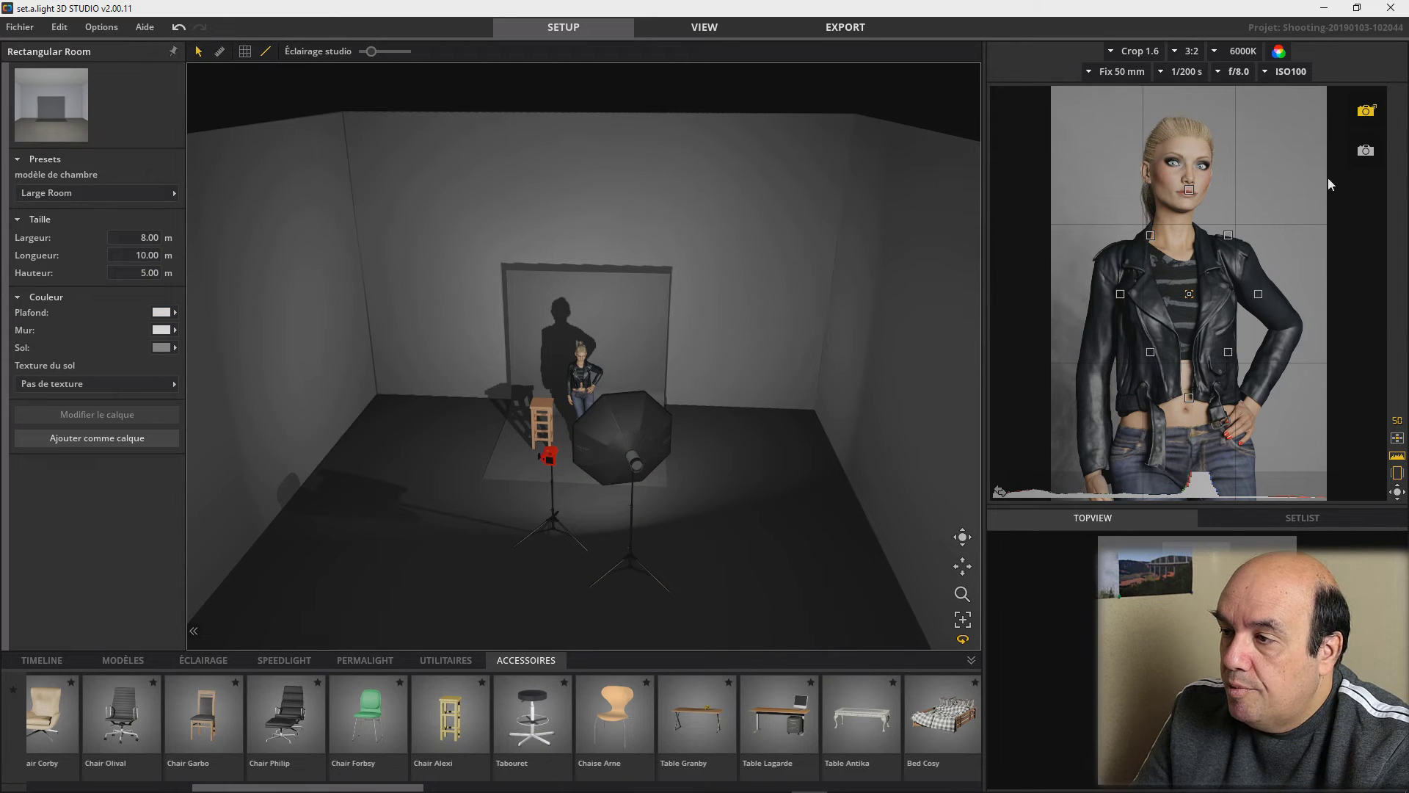
left_click(1365, 152)
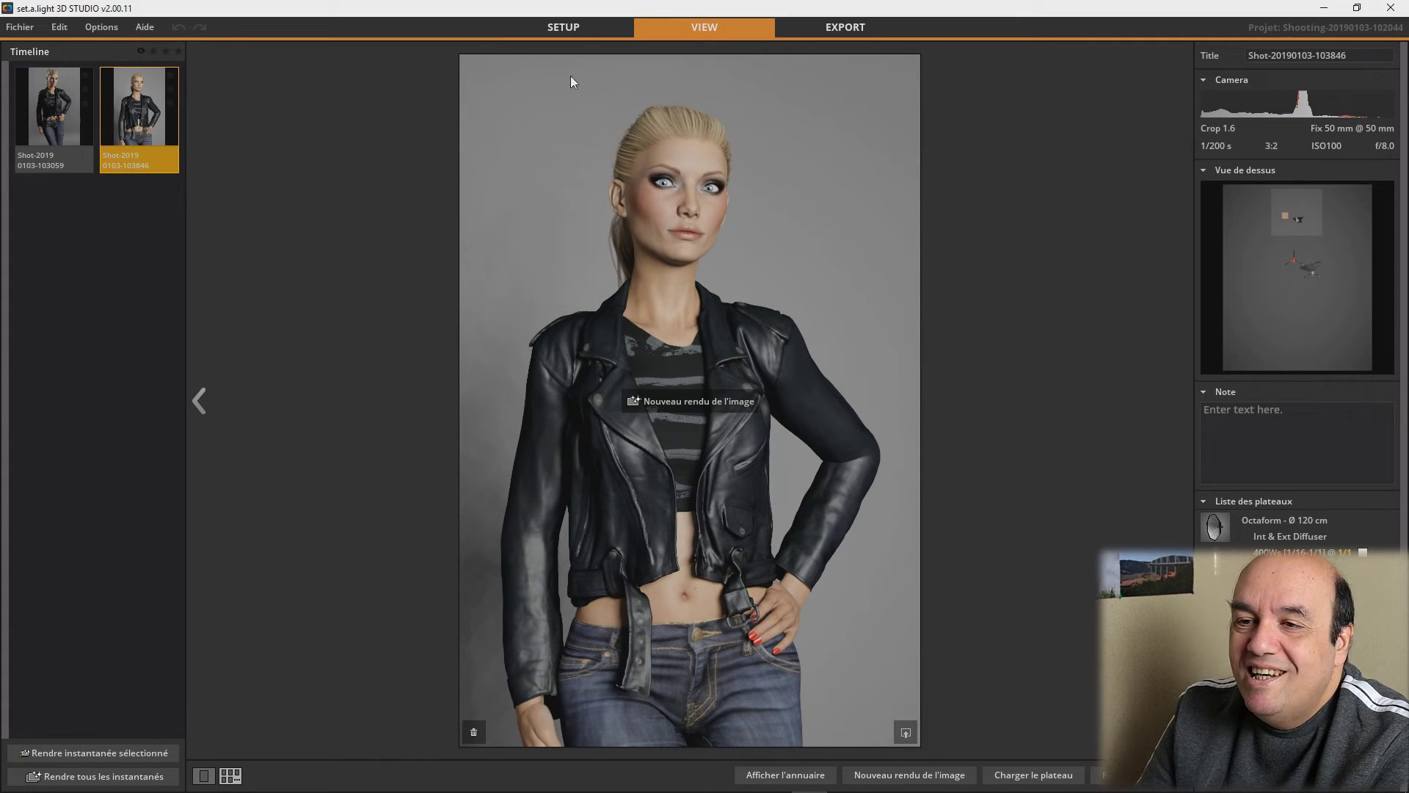
left_click(557, 26)
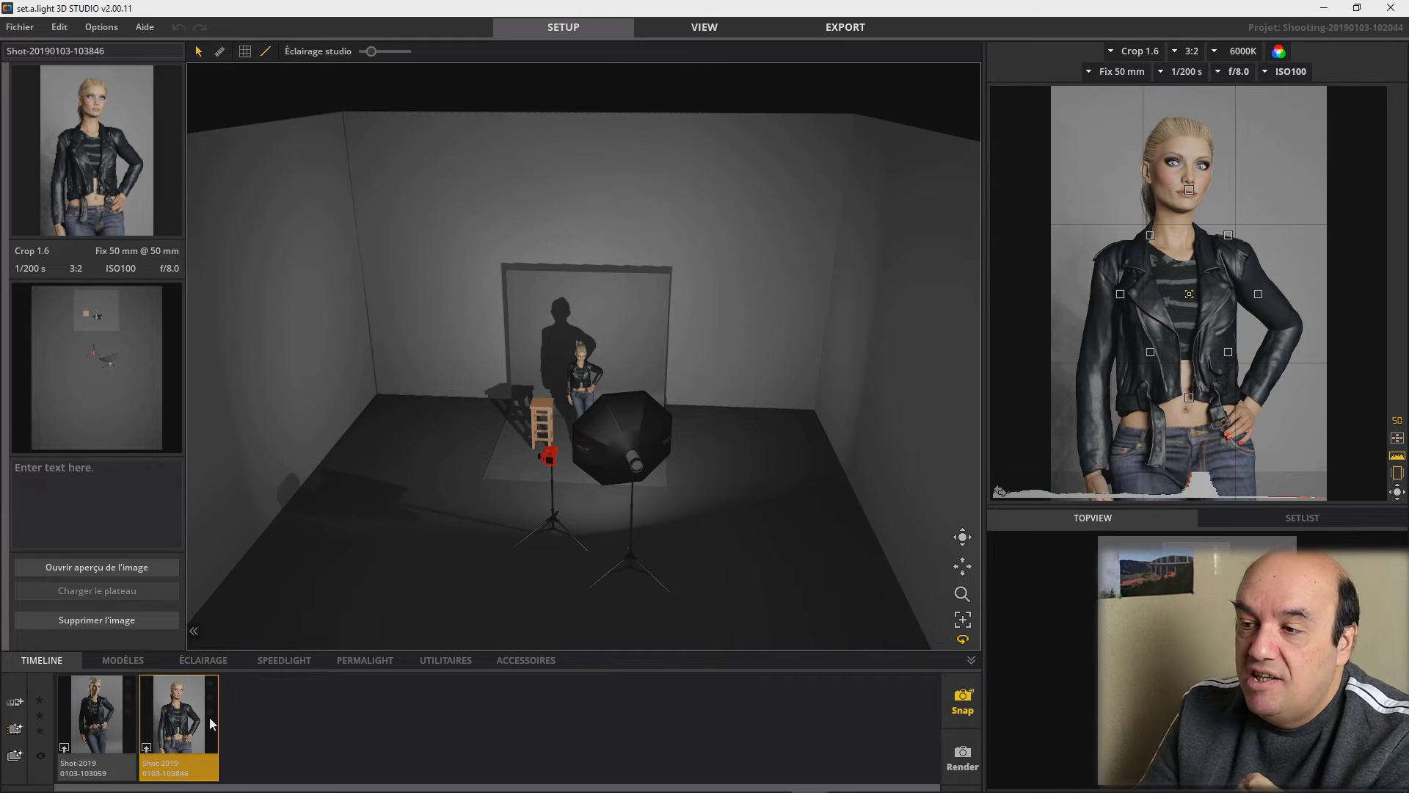
left_click(63, 746)
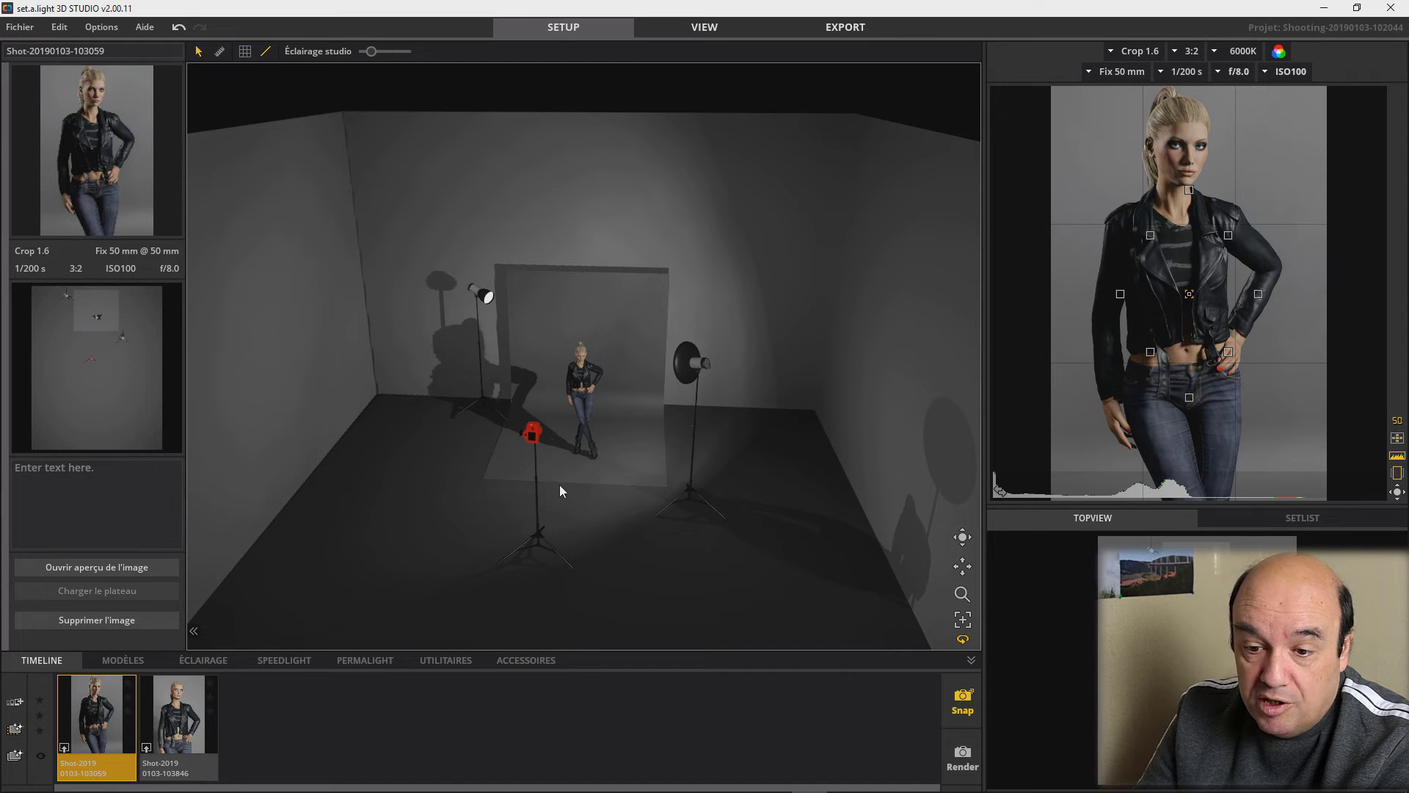
left_click(146, 743)
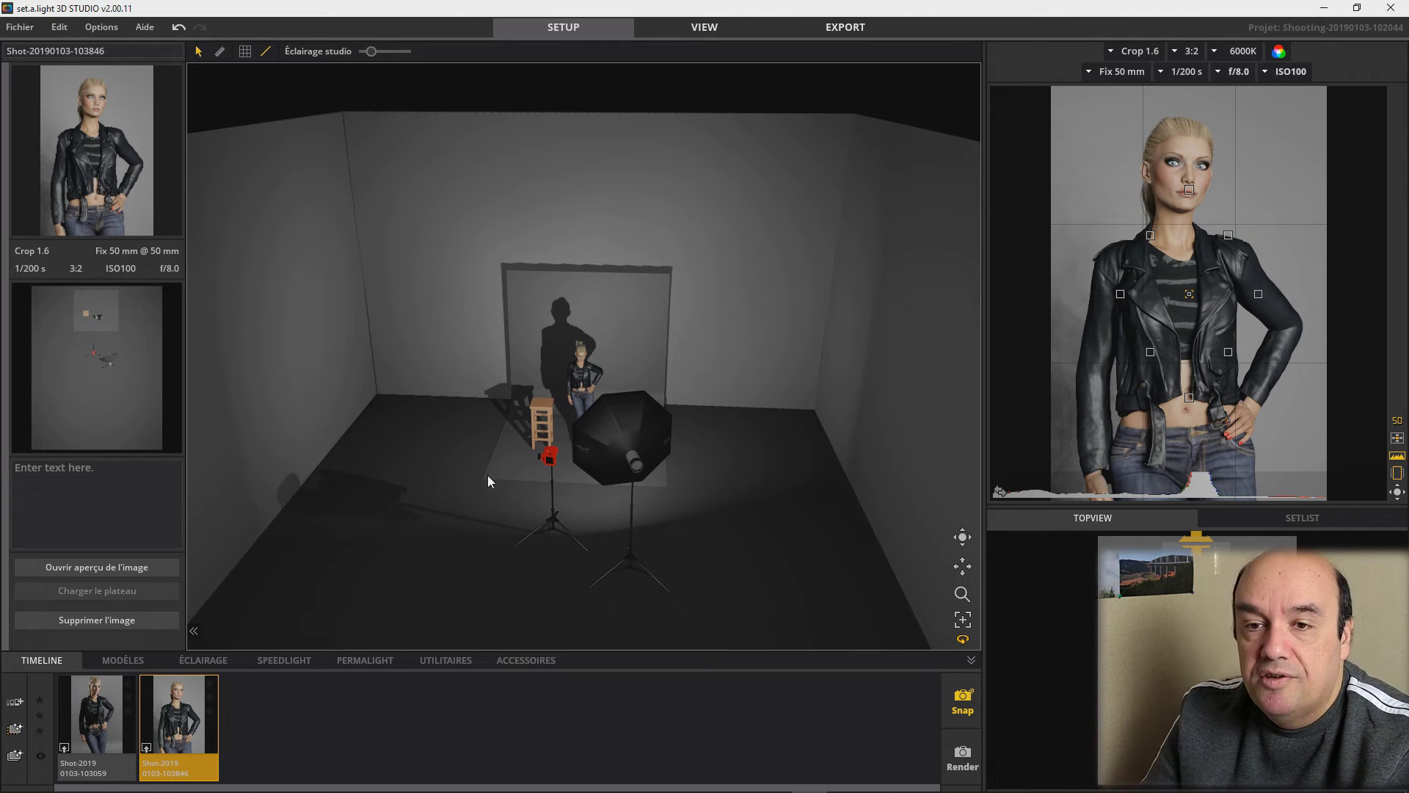
Review the project commands and the language, unit, laser pointer, lens flare and quality options
left_click(19, 28)
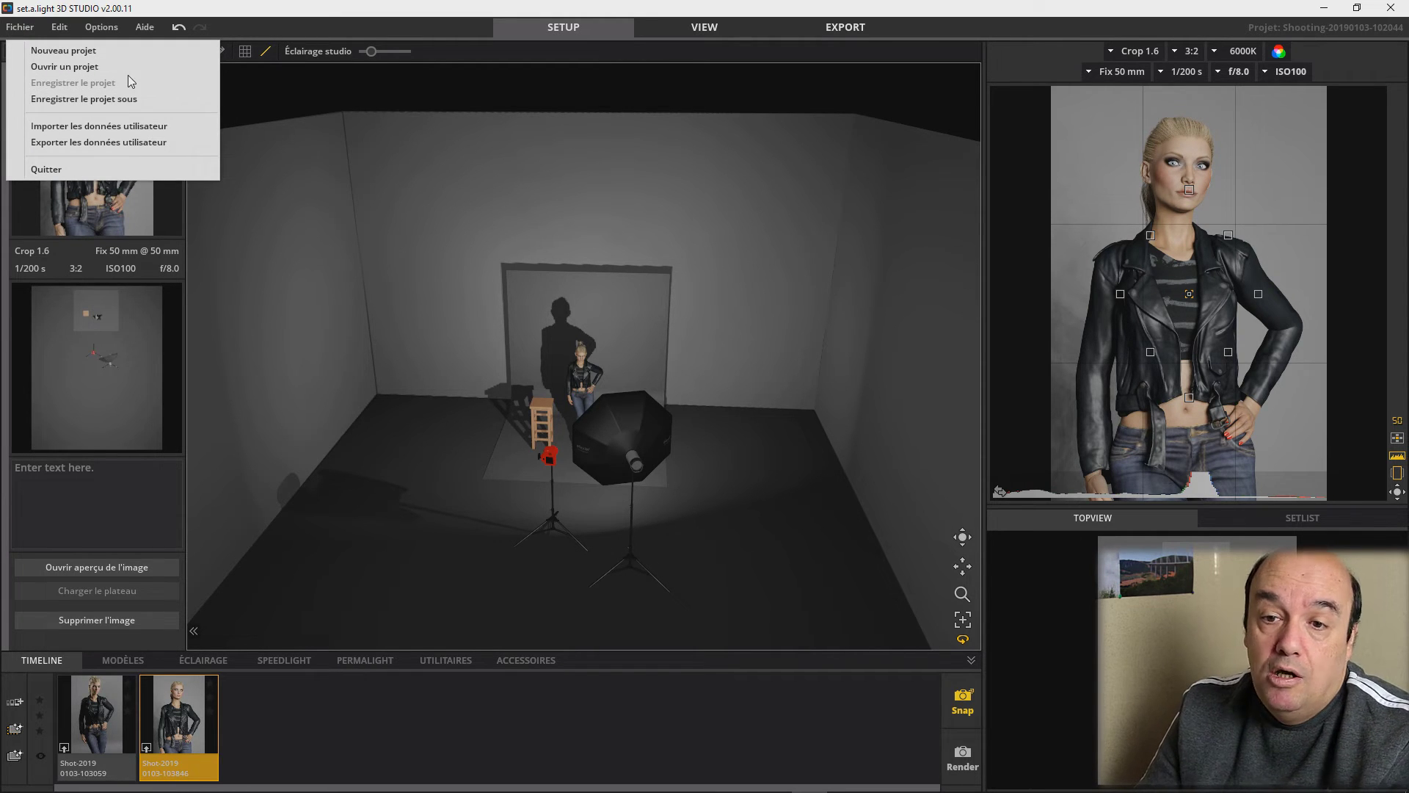
left_click(63, 29)
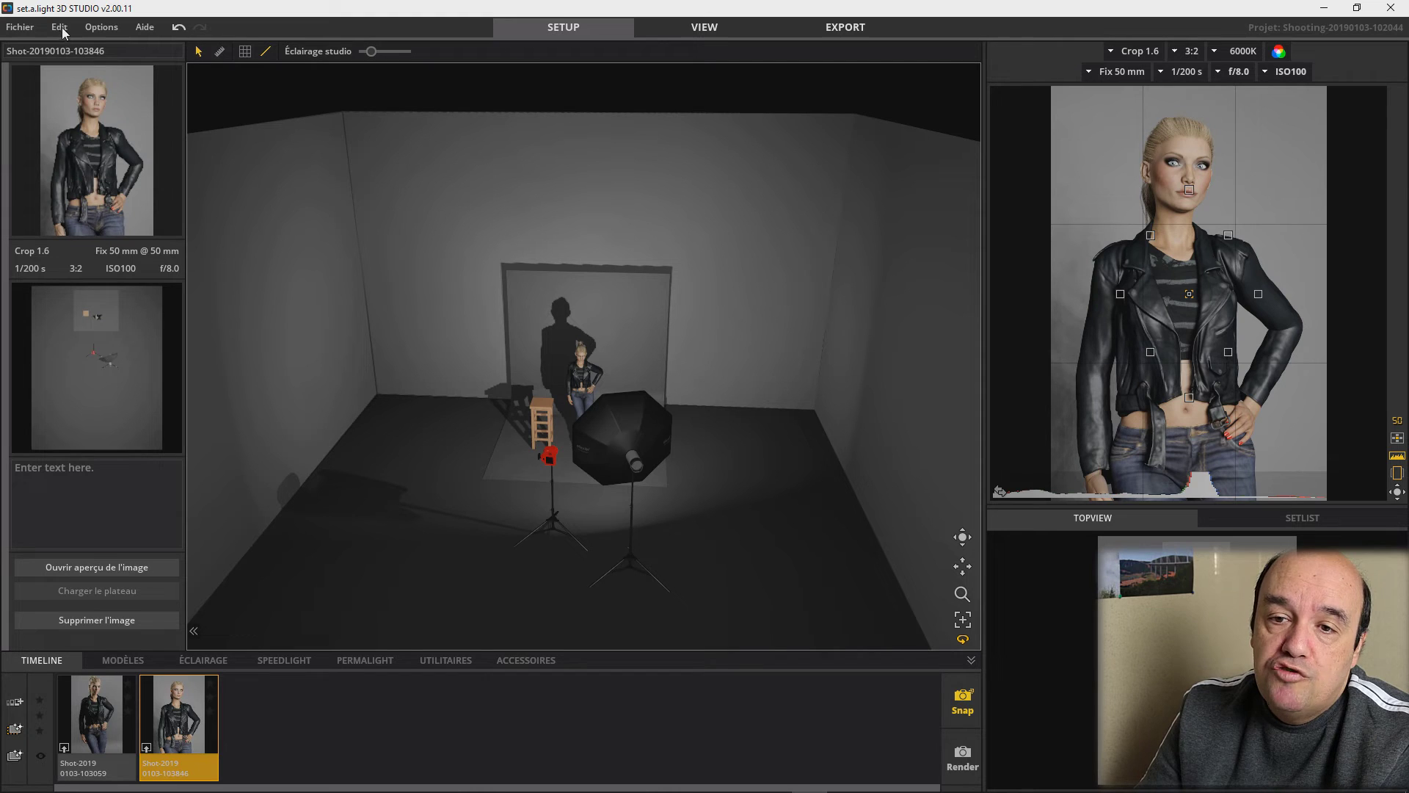
left_click(103, 29)
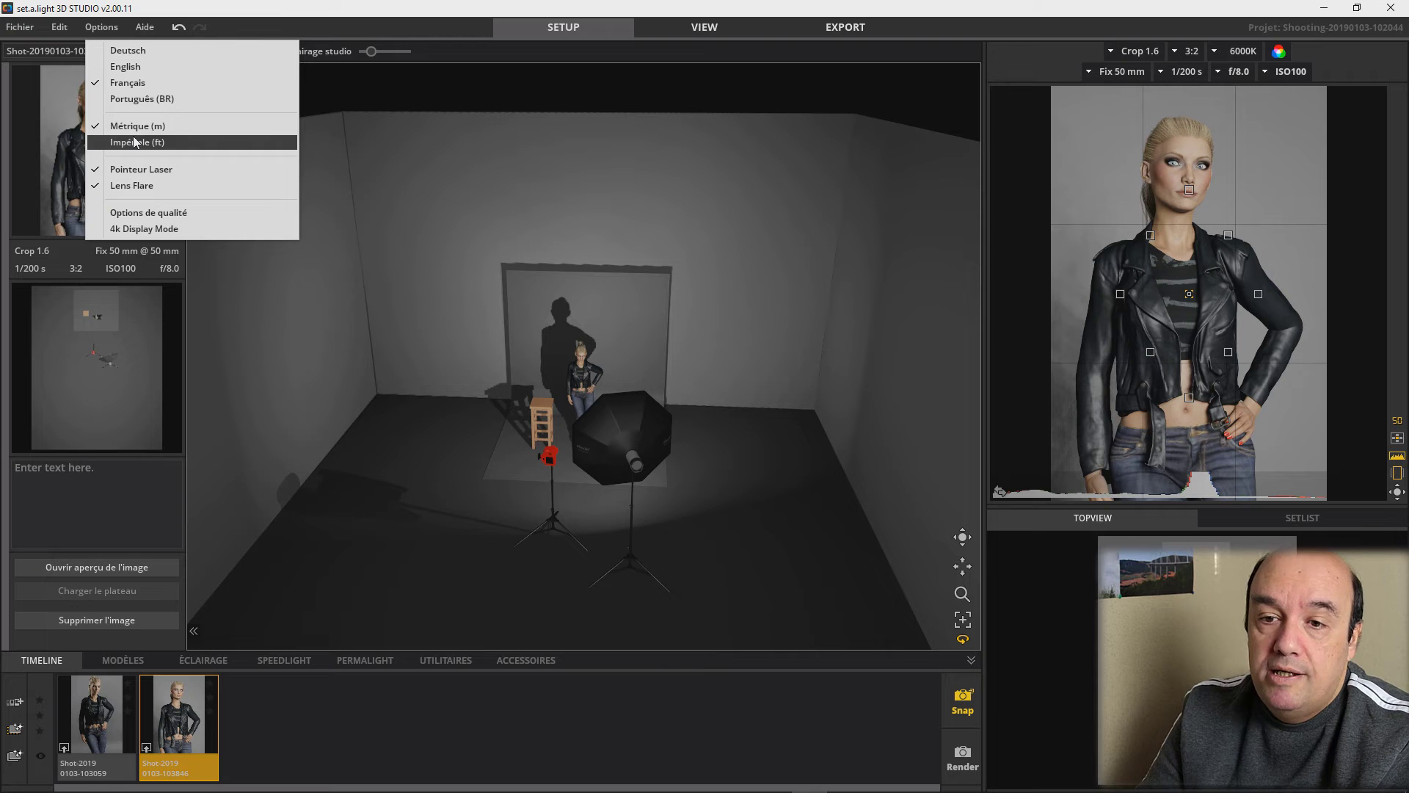
left_click(132, 174)
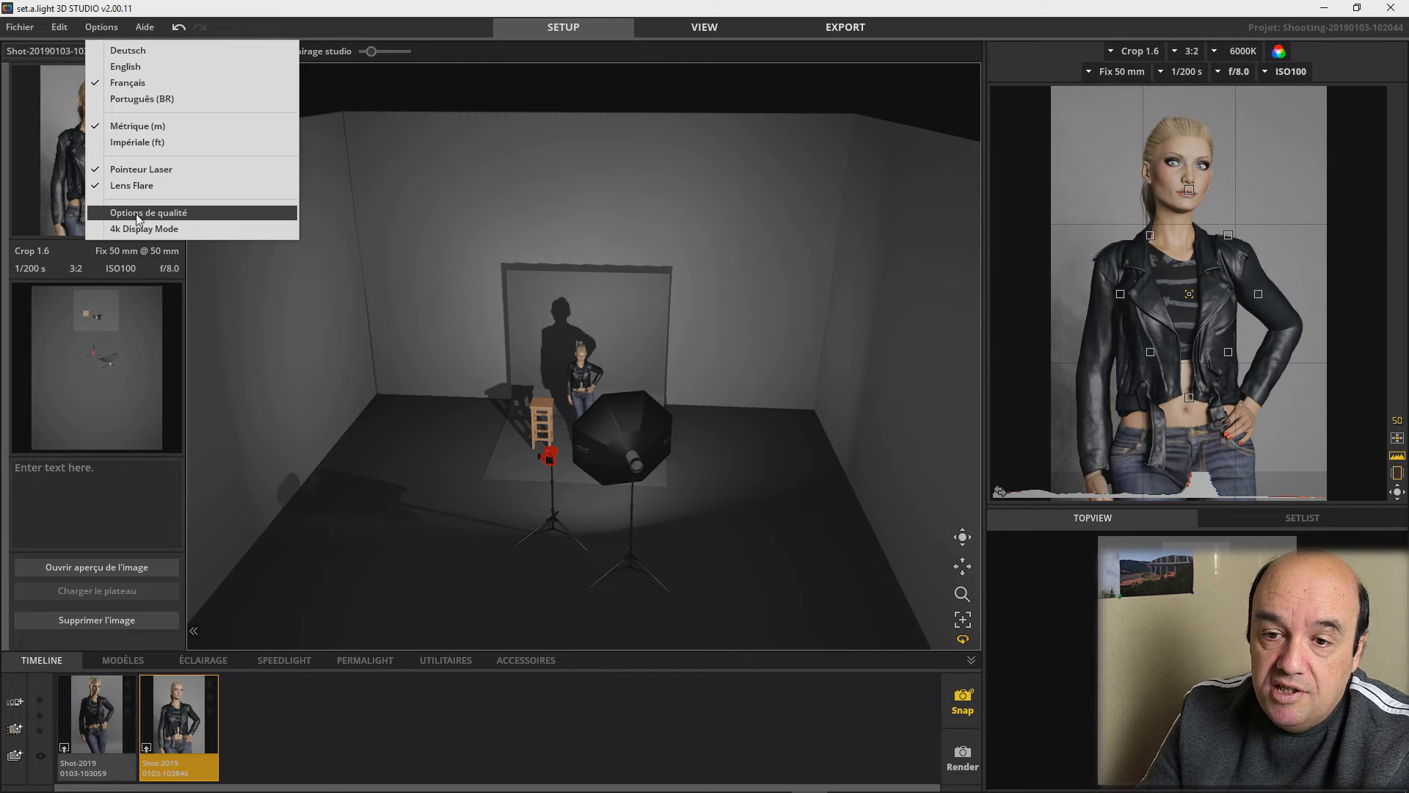
left_click(139, 218)
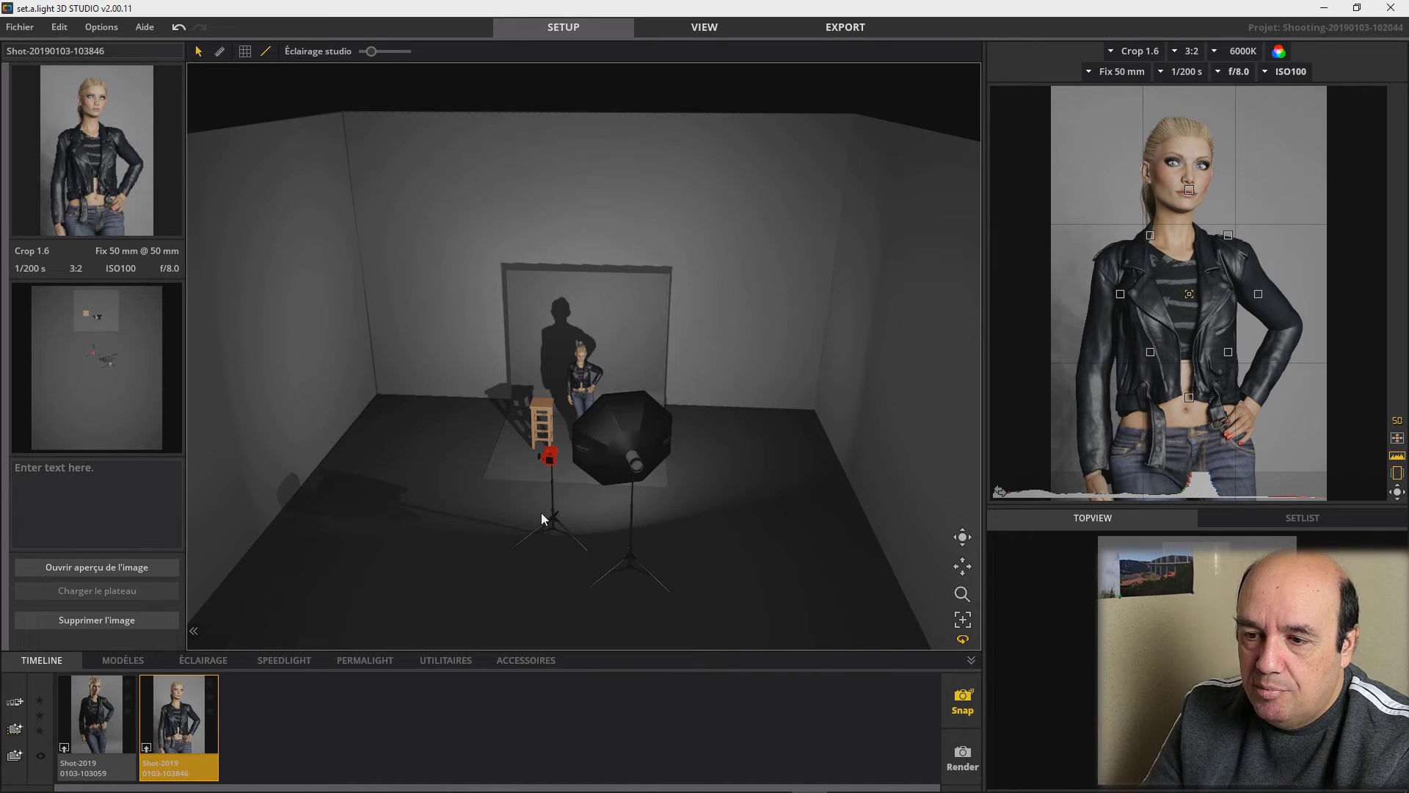
Examine the placed model up close and check the heights of Victoria, Jessica, Amy, Kira and Sarah in the model library
double_click(541, 516)
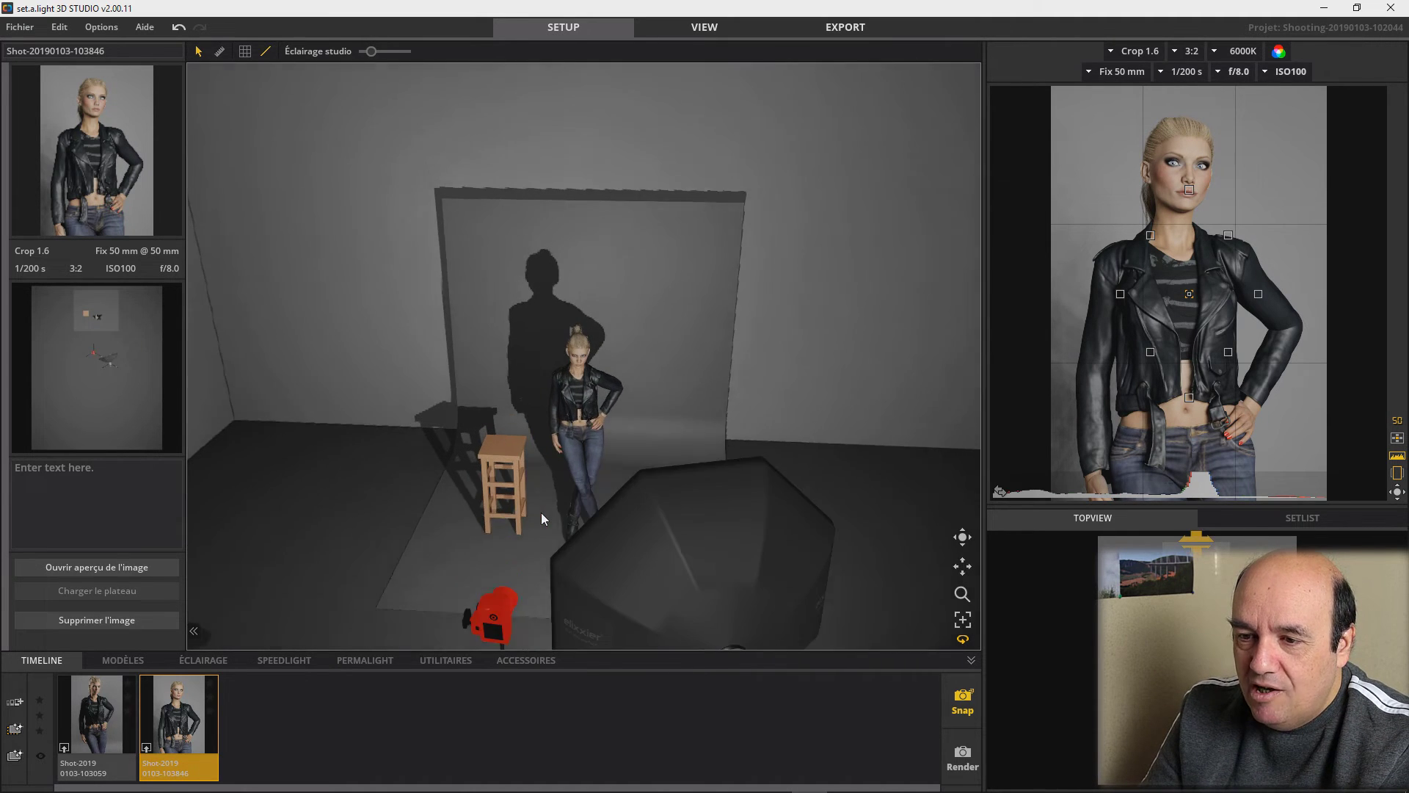
right_click_drag(383, 568, 405, 548)
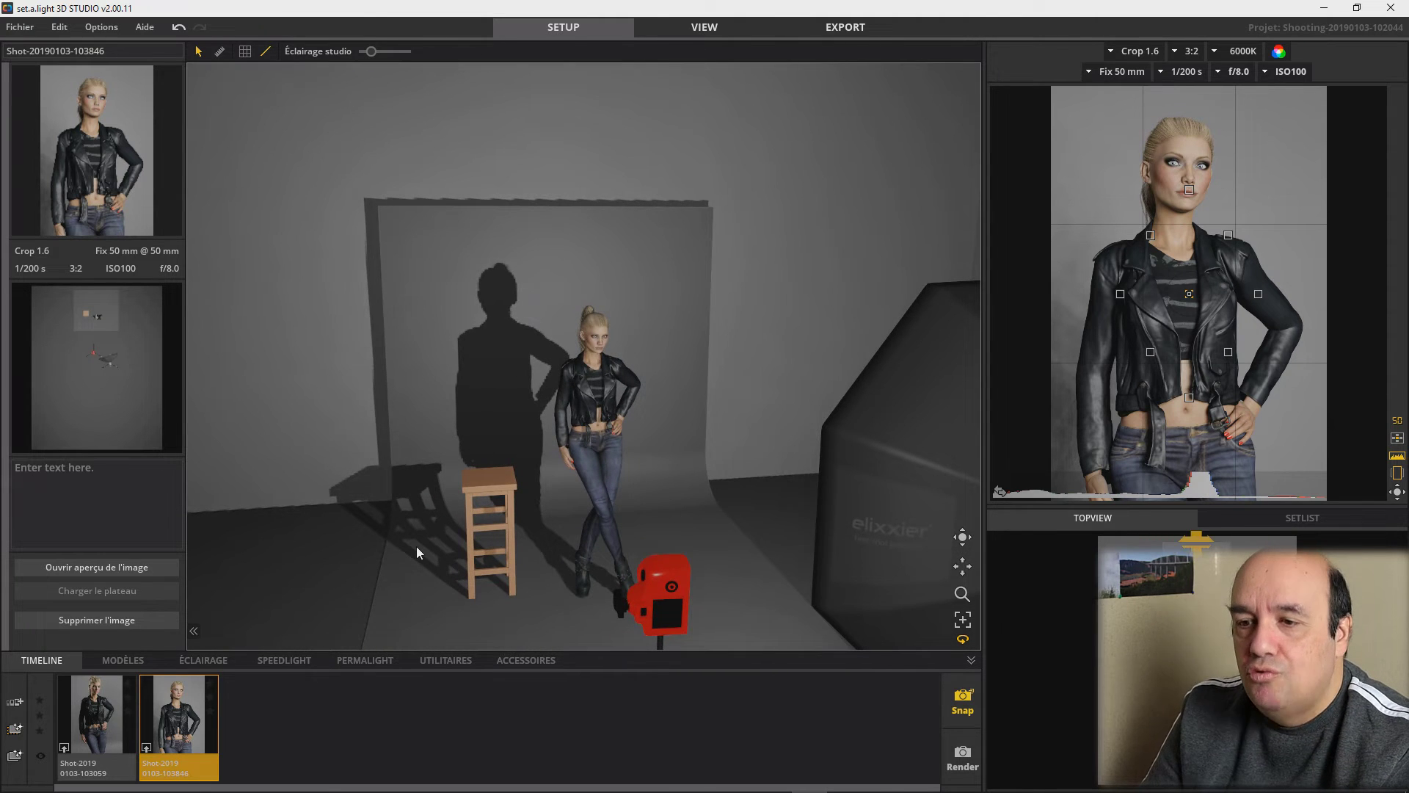
left_click(598, 393)
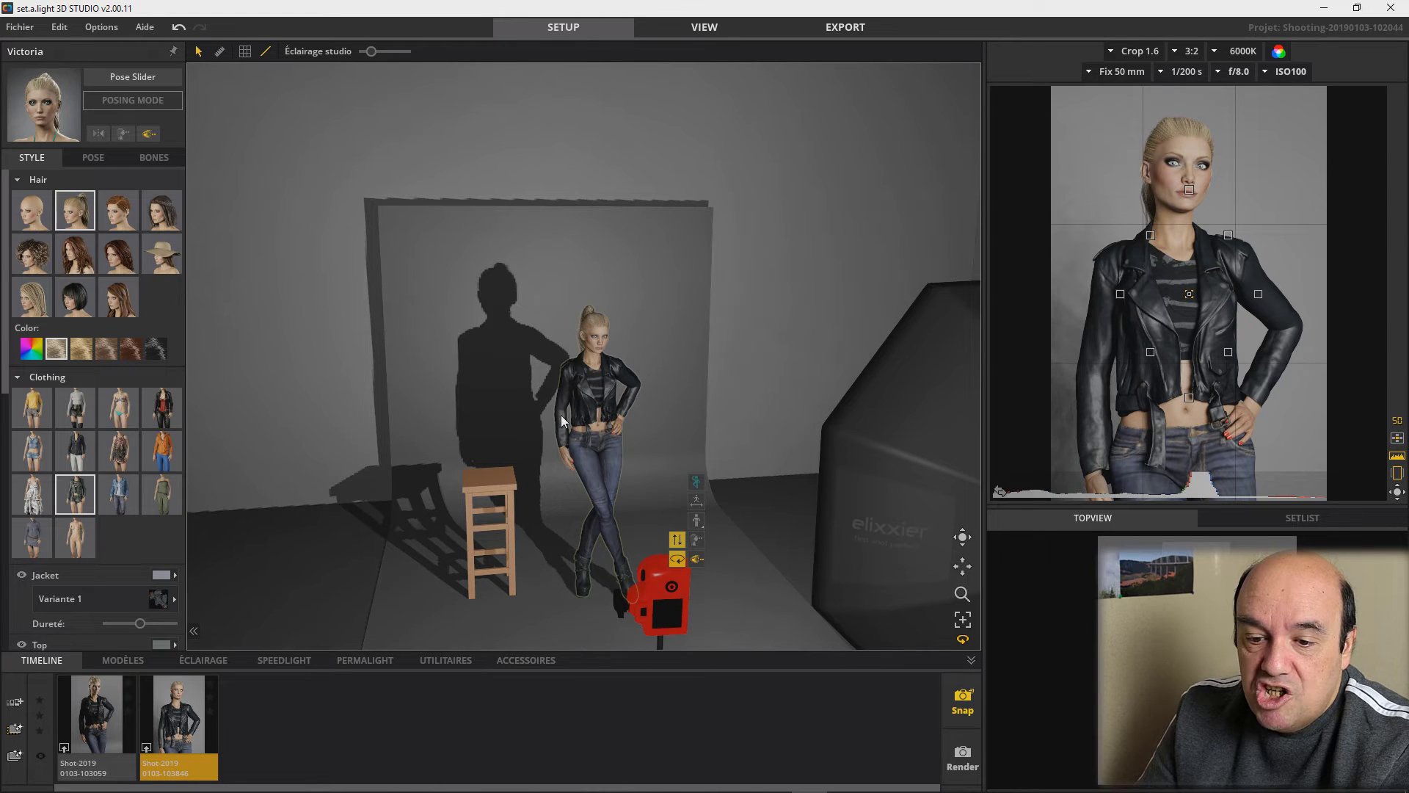
left_click(123, 660)
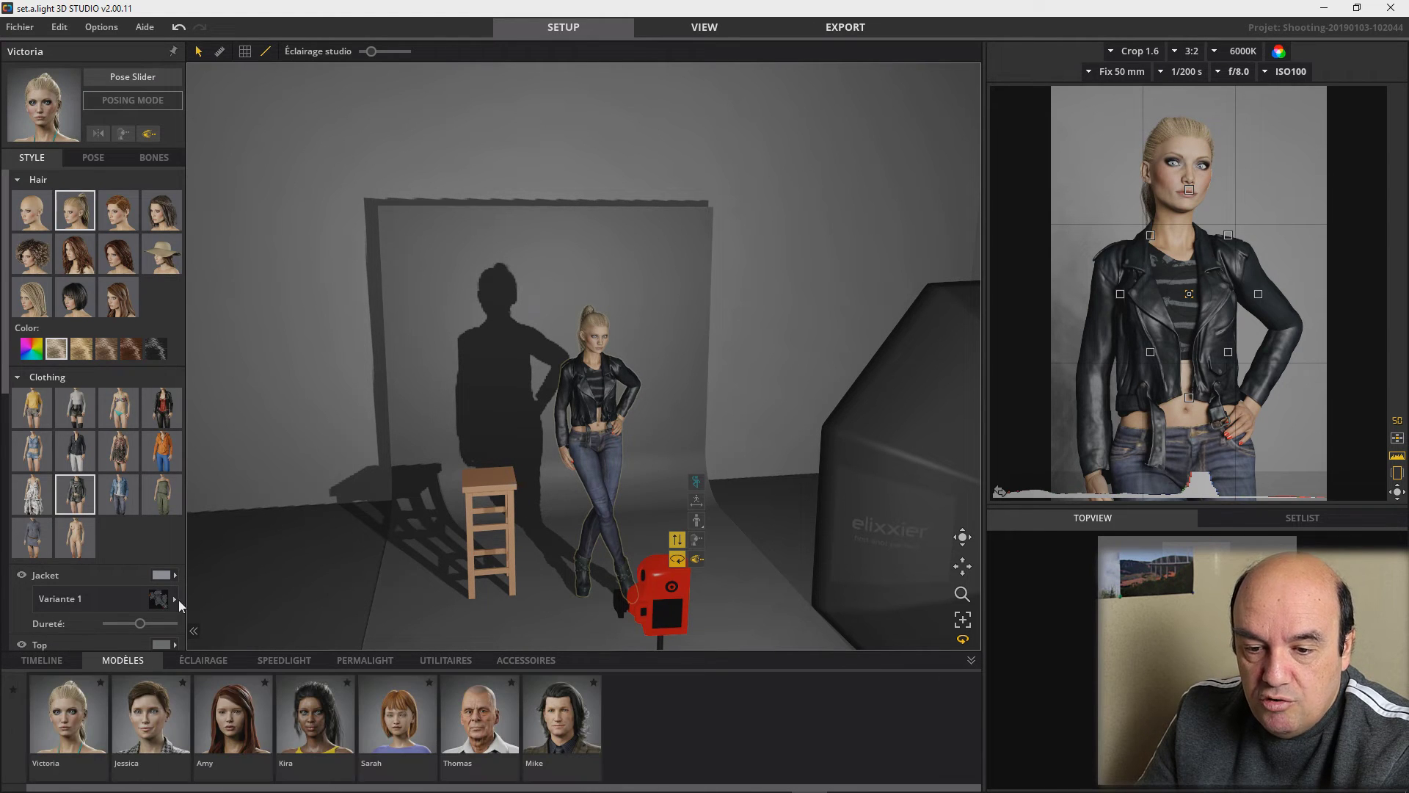
left_click(59, 710)
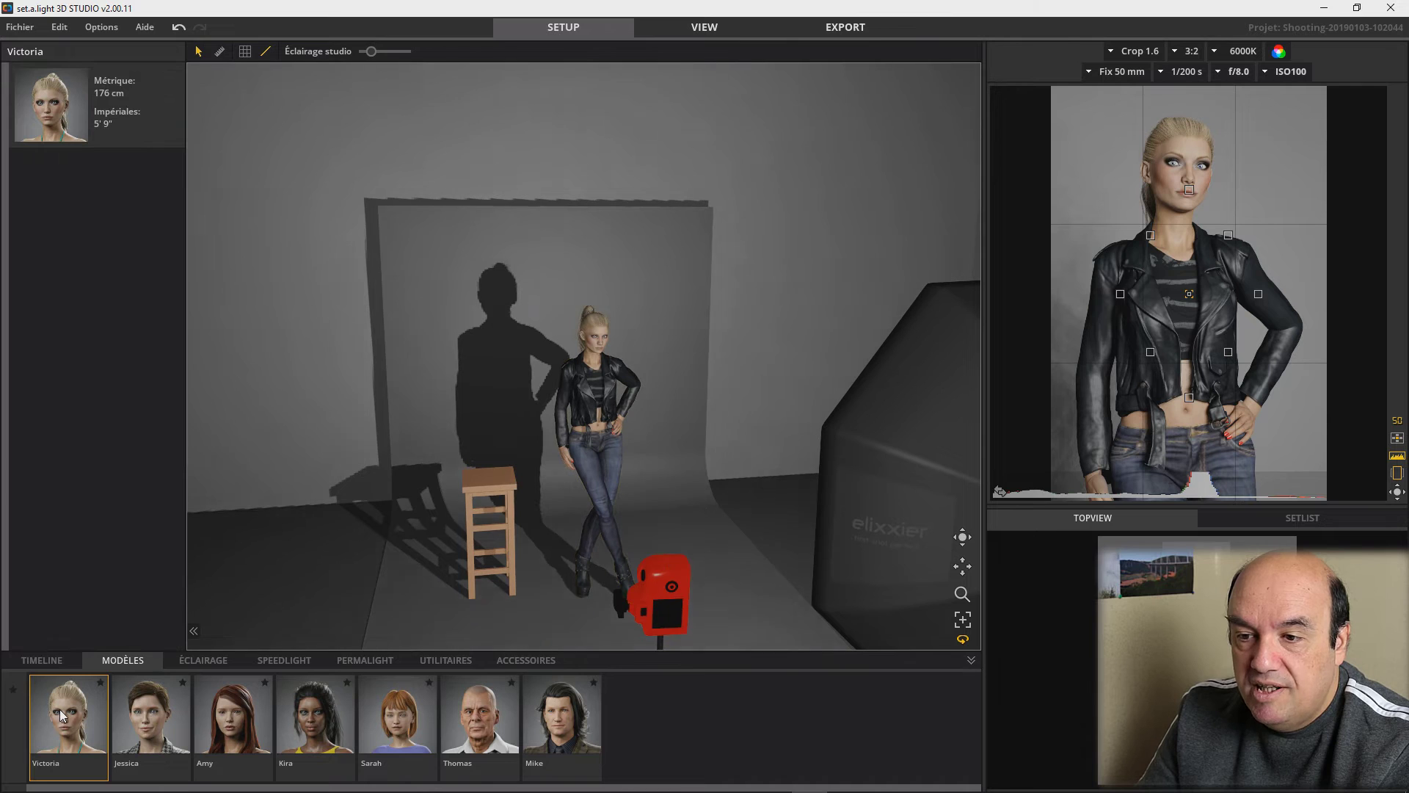
left_click(147, 699)
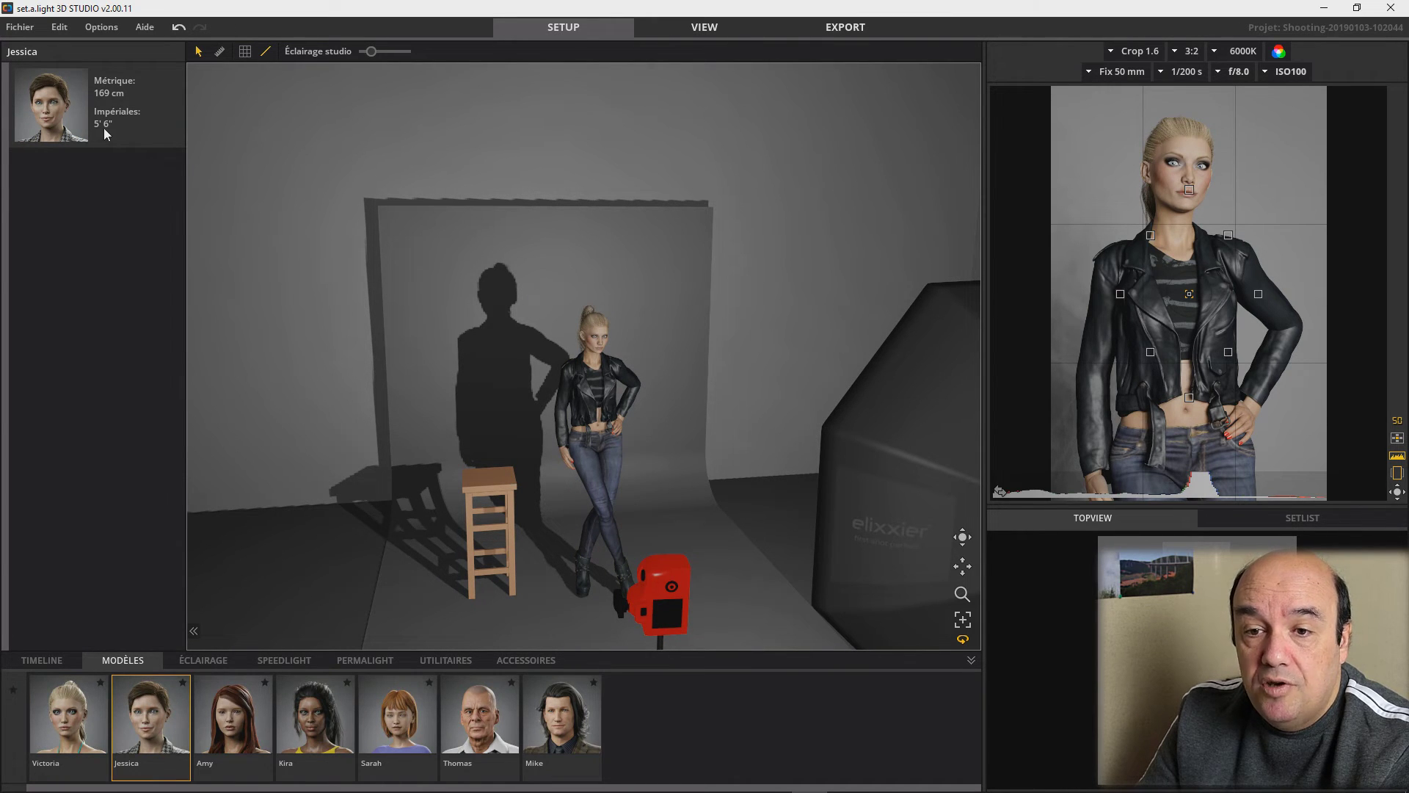
left_click(79, 699)
left_click(226, 718)
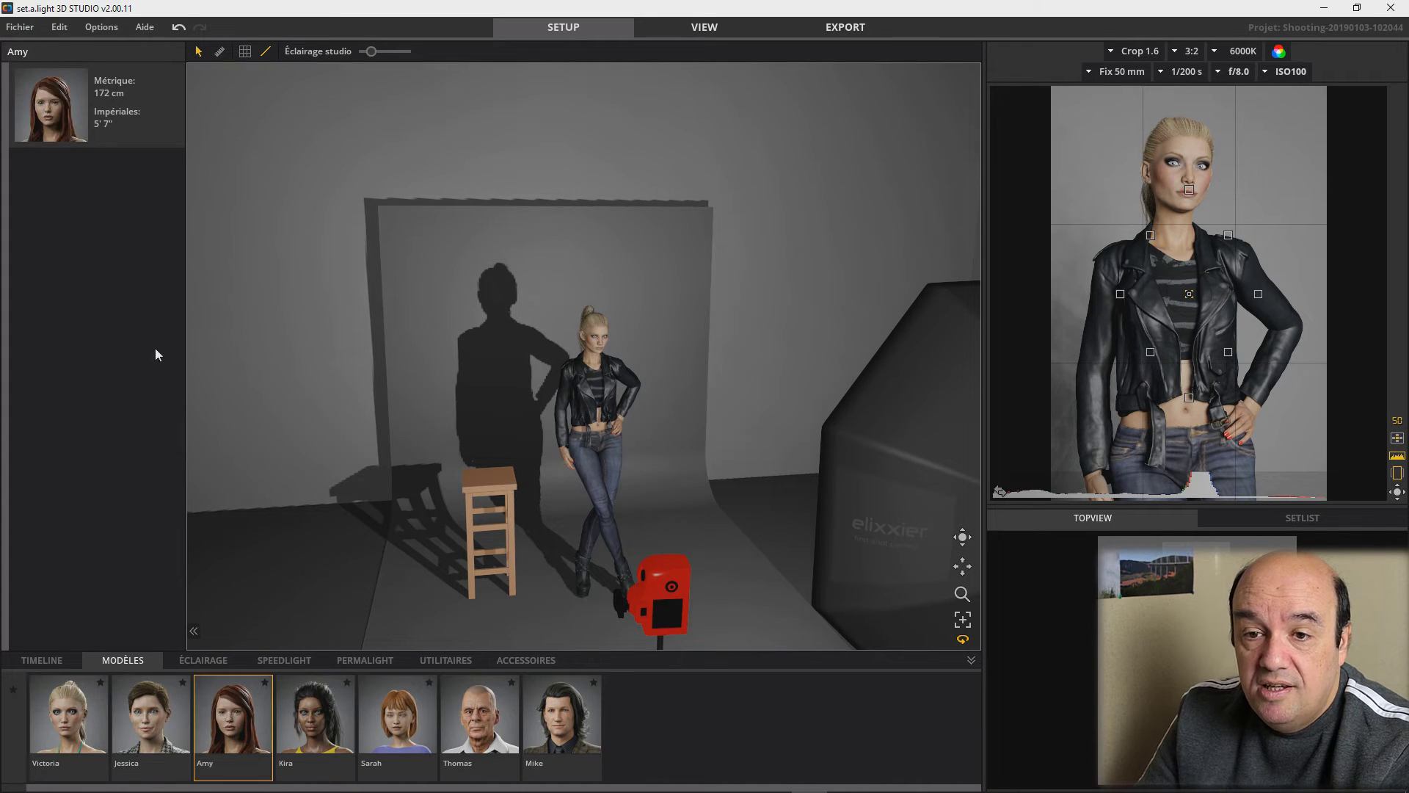
left_click(304, 727)
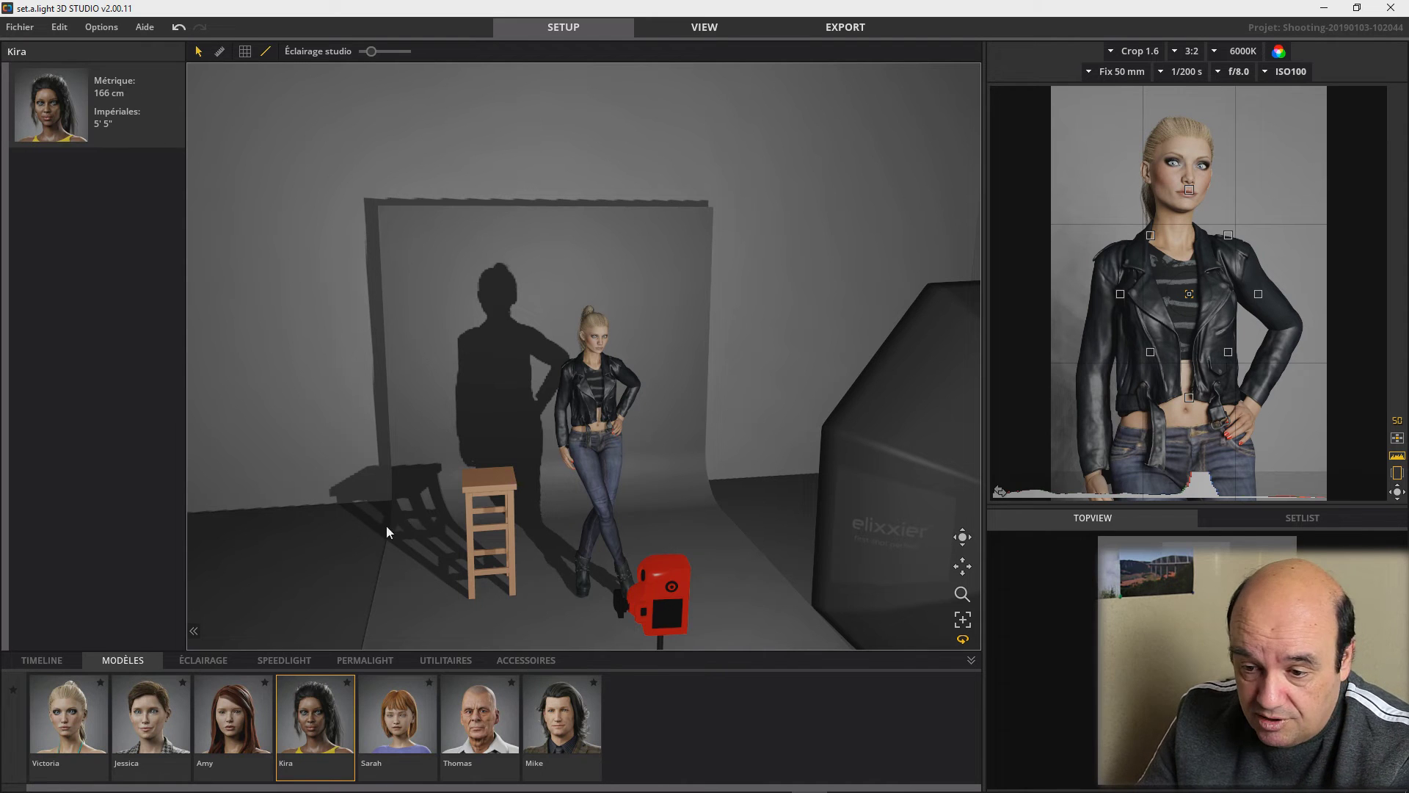
left_click(411, 713)
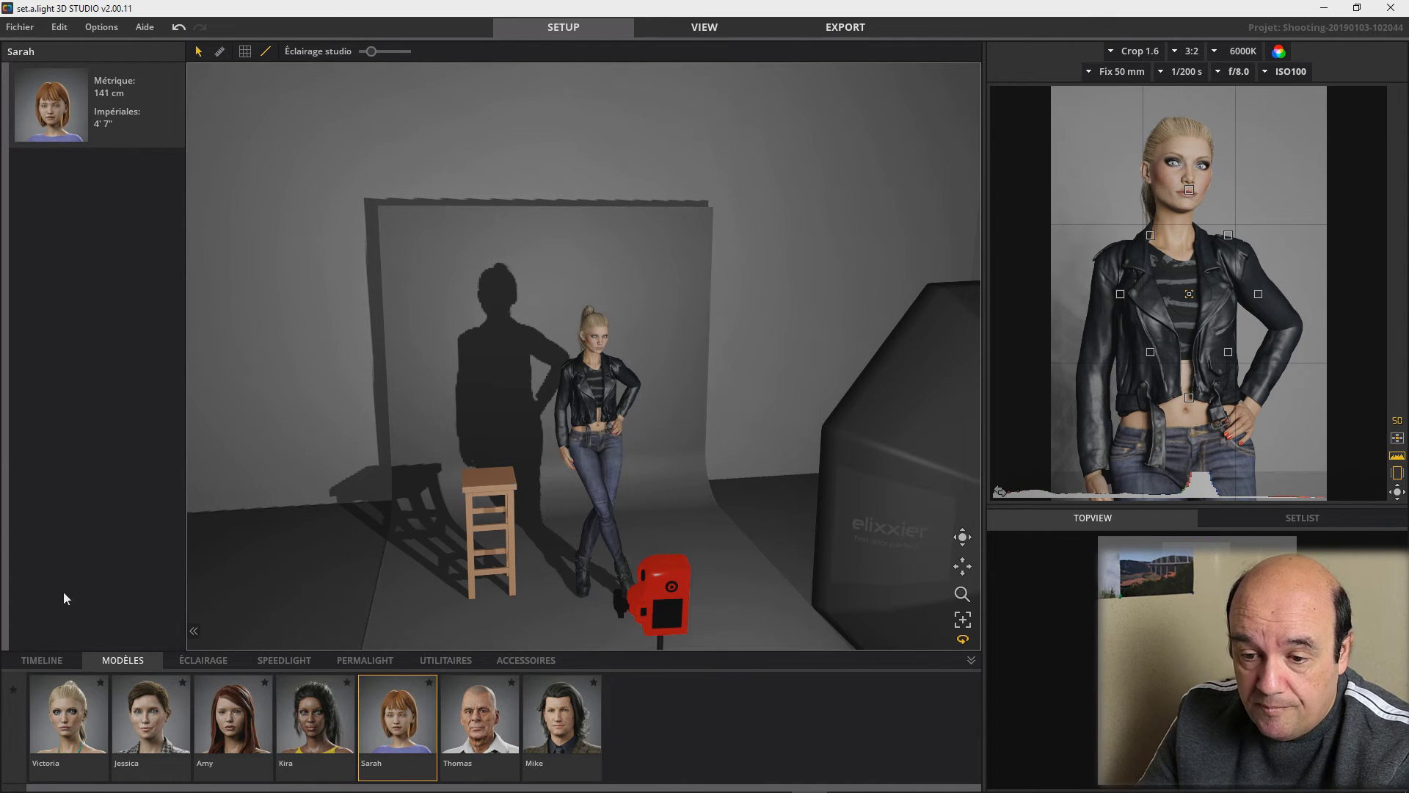
left_click(80, 709)
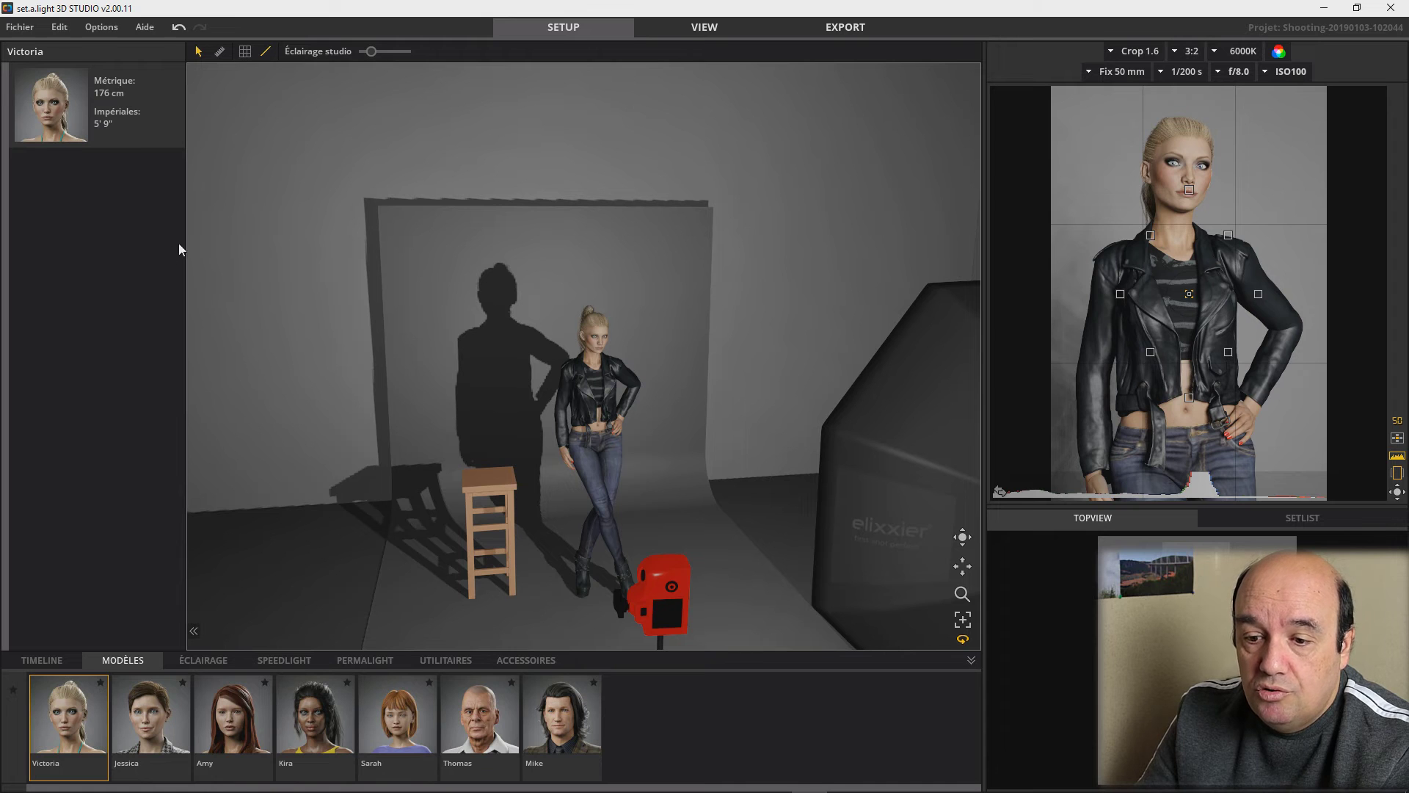
Select the model, try several hairstyles from the Hair presets, and keep the long wavy one
left_click(618, 396)
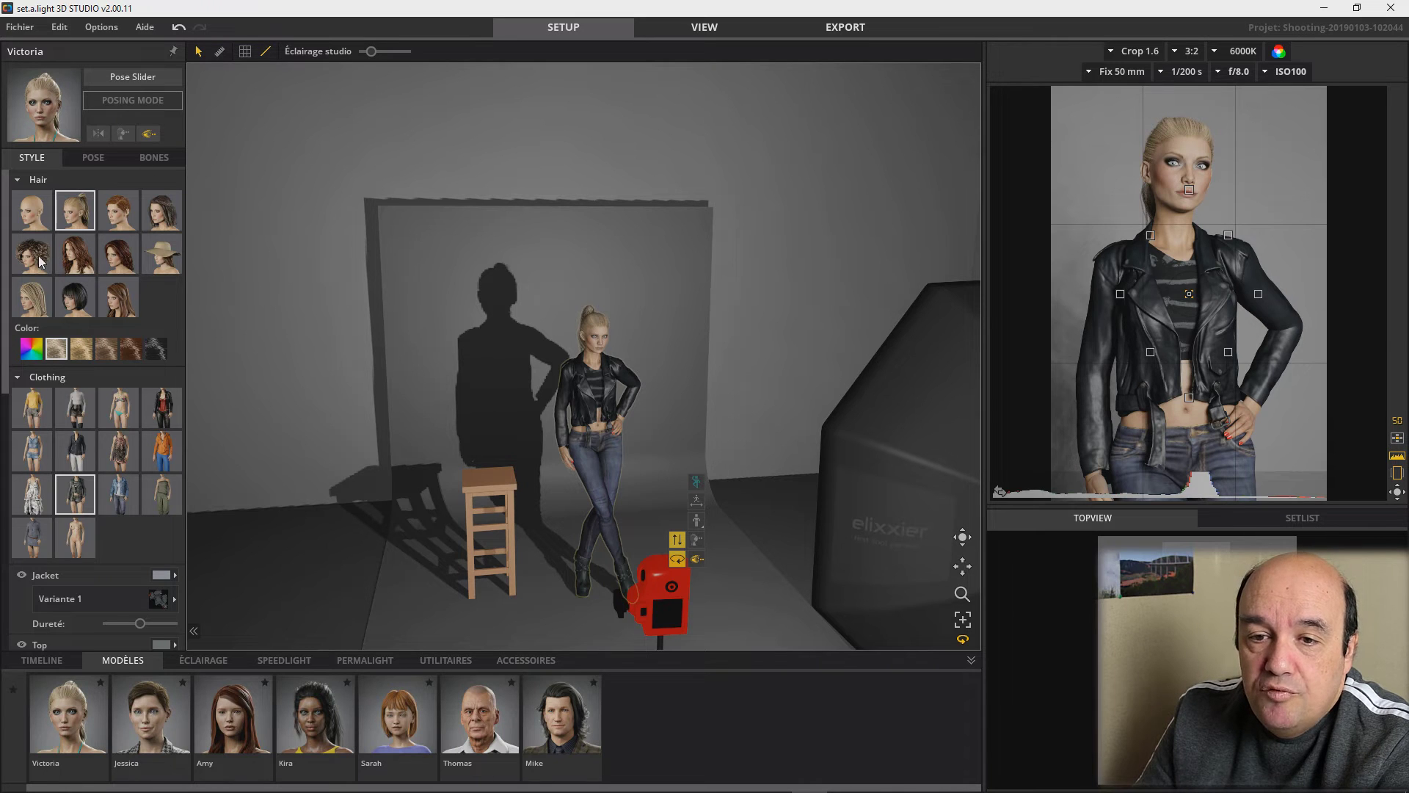
left_click(32, 213)
left_click(80, 218)
left_click(118, 214)
left_click(158, 218)
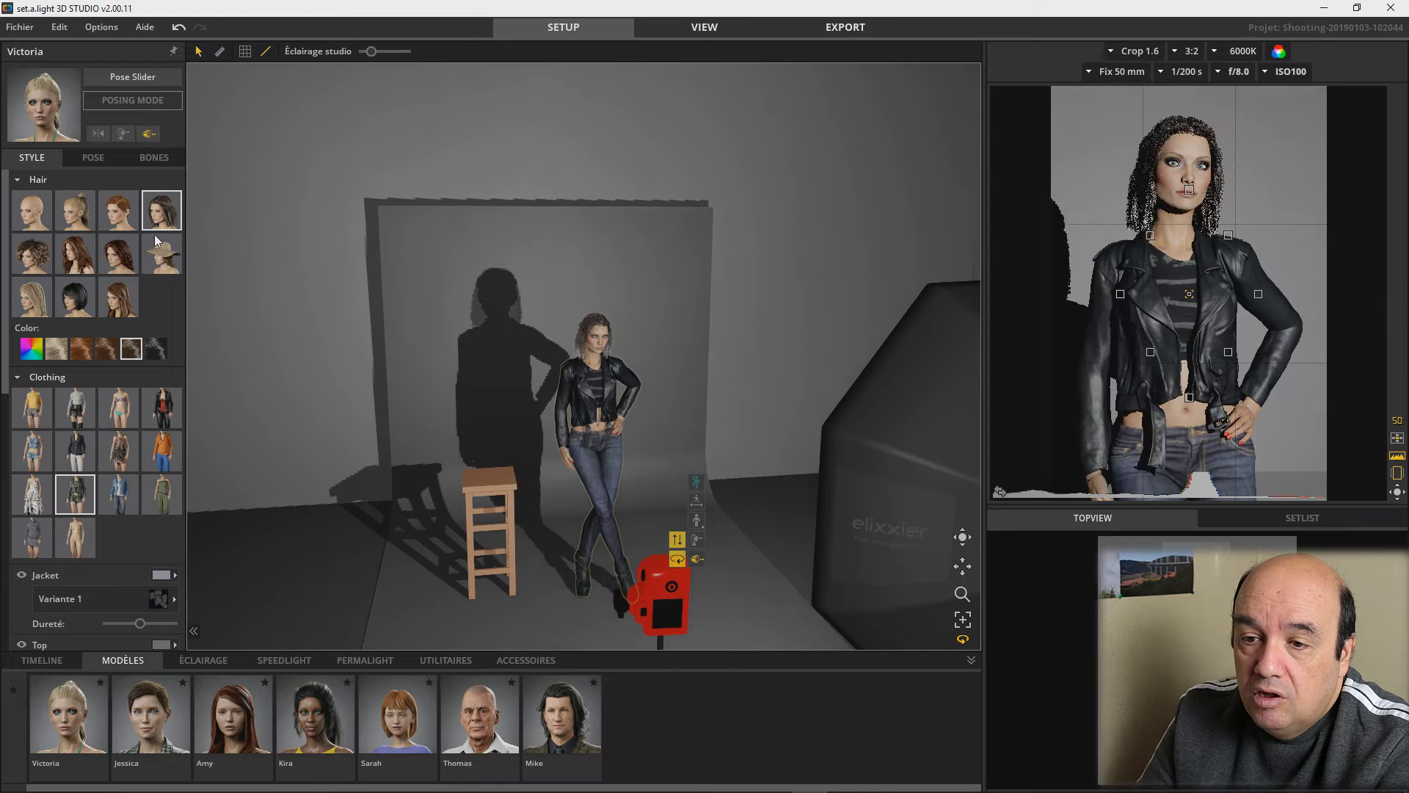
left_click(117, 257)
left_click(75, 253)
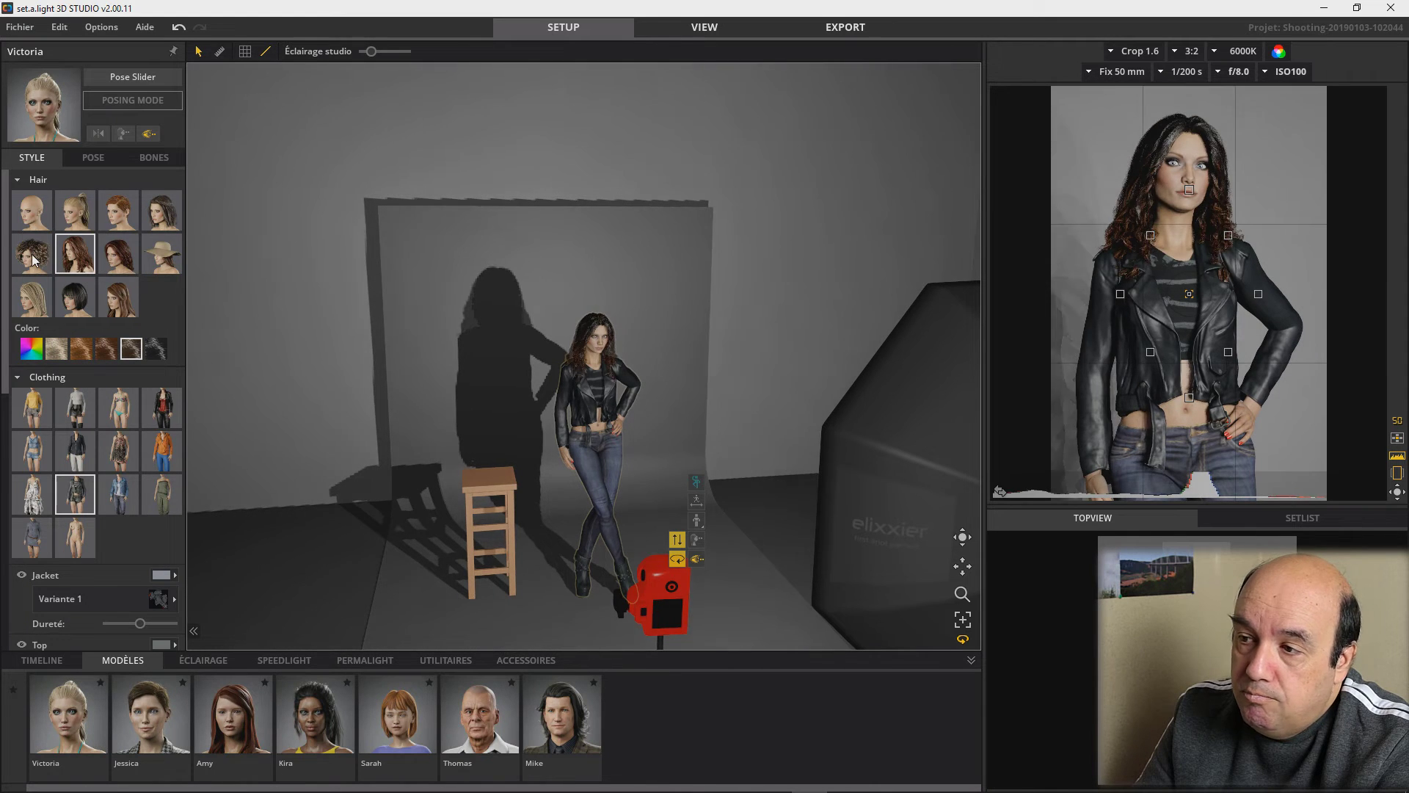
left_click(33, 258)
left_click(74, 260)
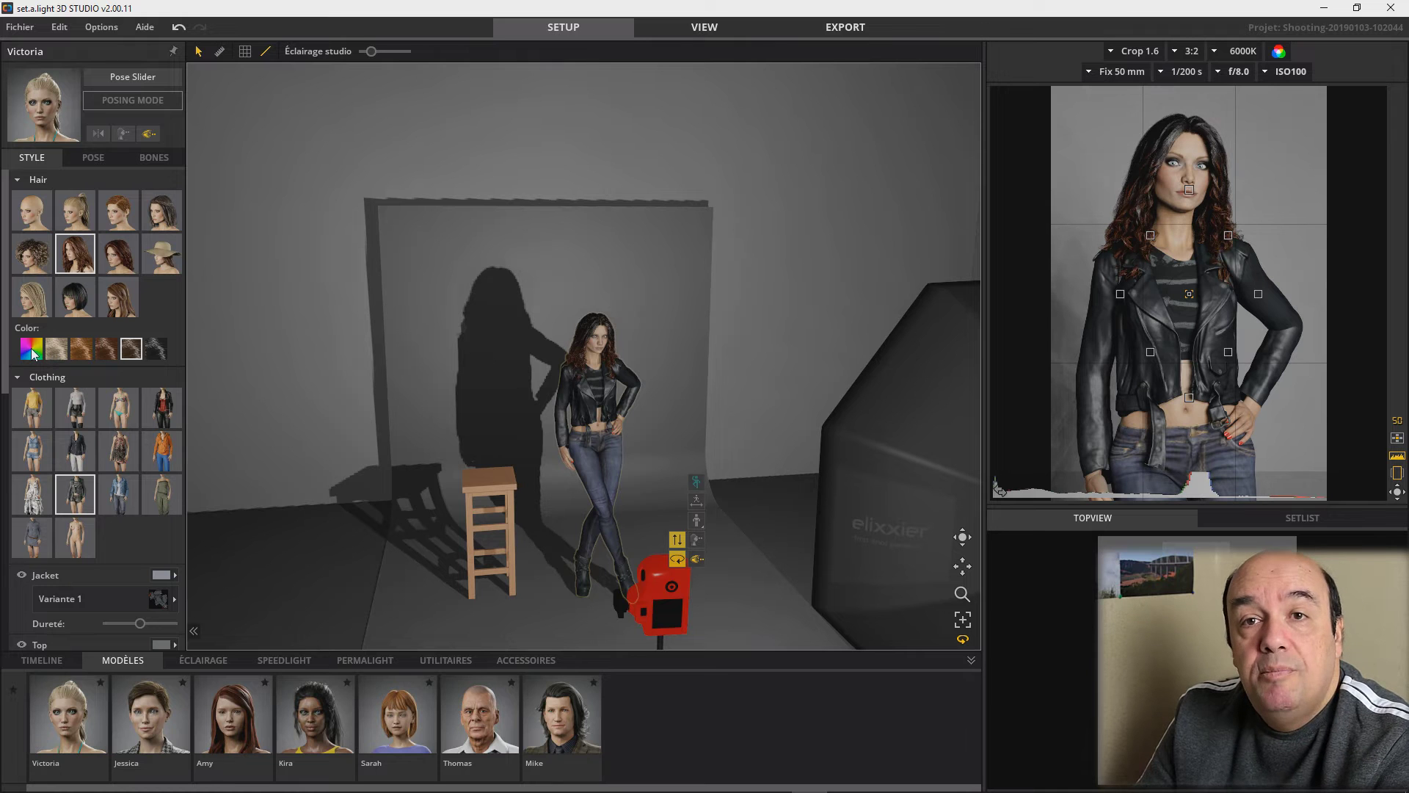
Try lighter hair colours on the model and return to dark brown
left_click(59, 351)
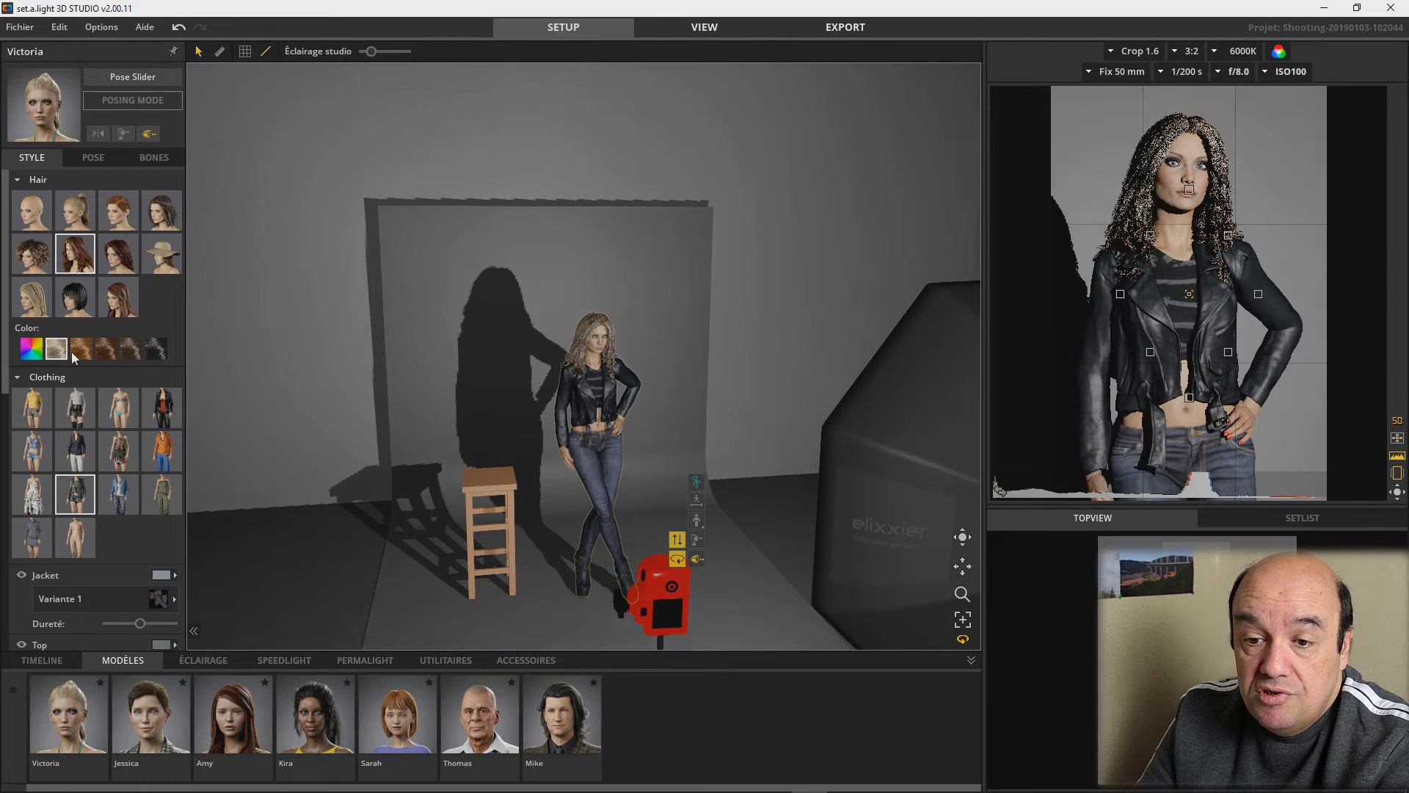
left_click(81, 350)
left_click(110, 356)
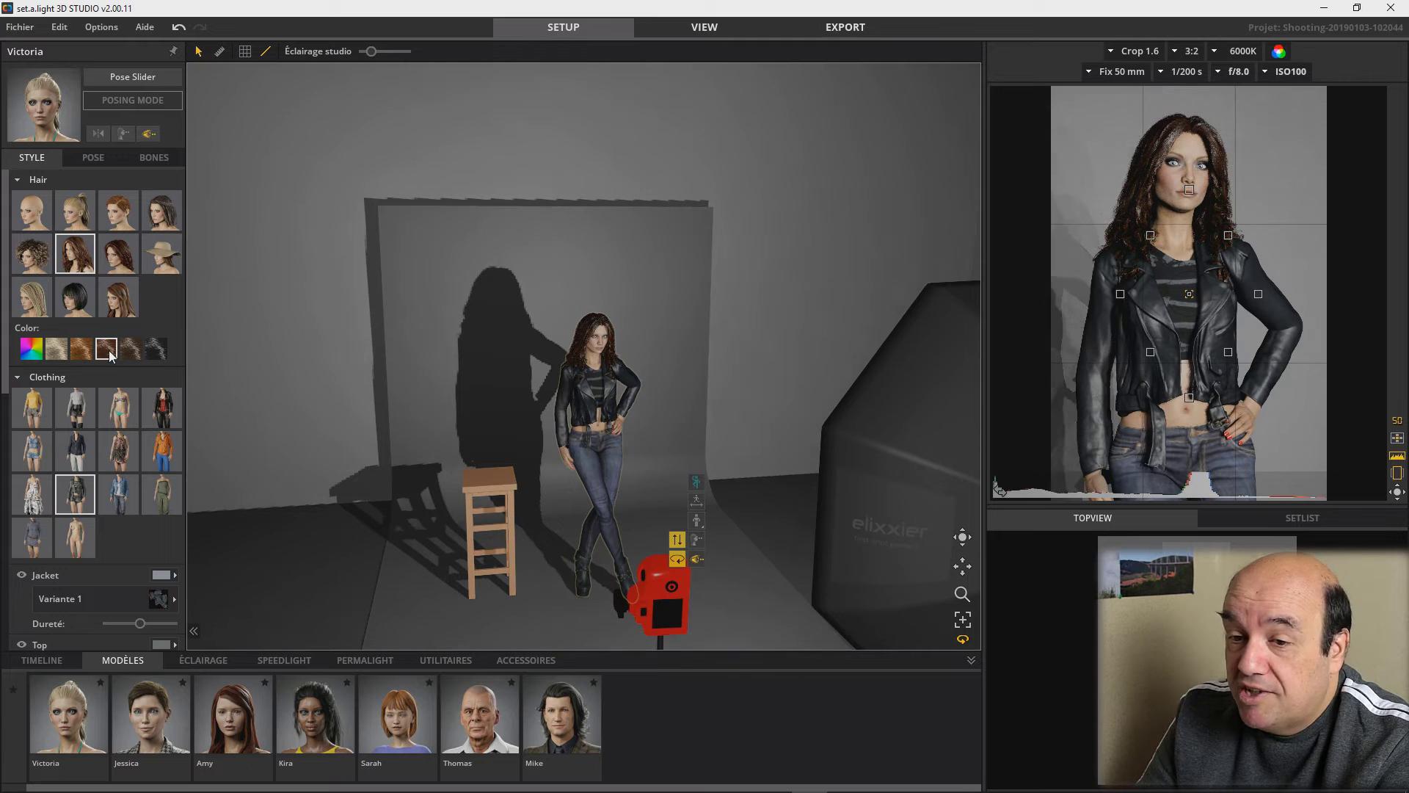
left_click(131, 353)
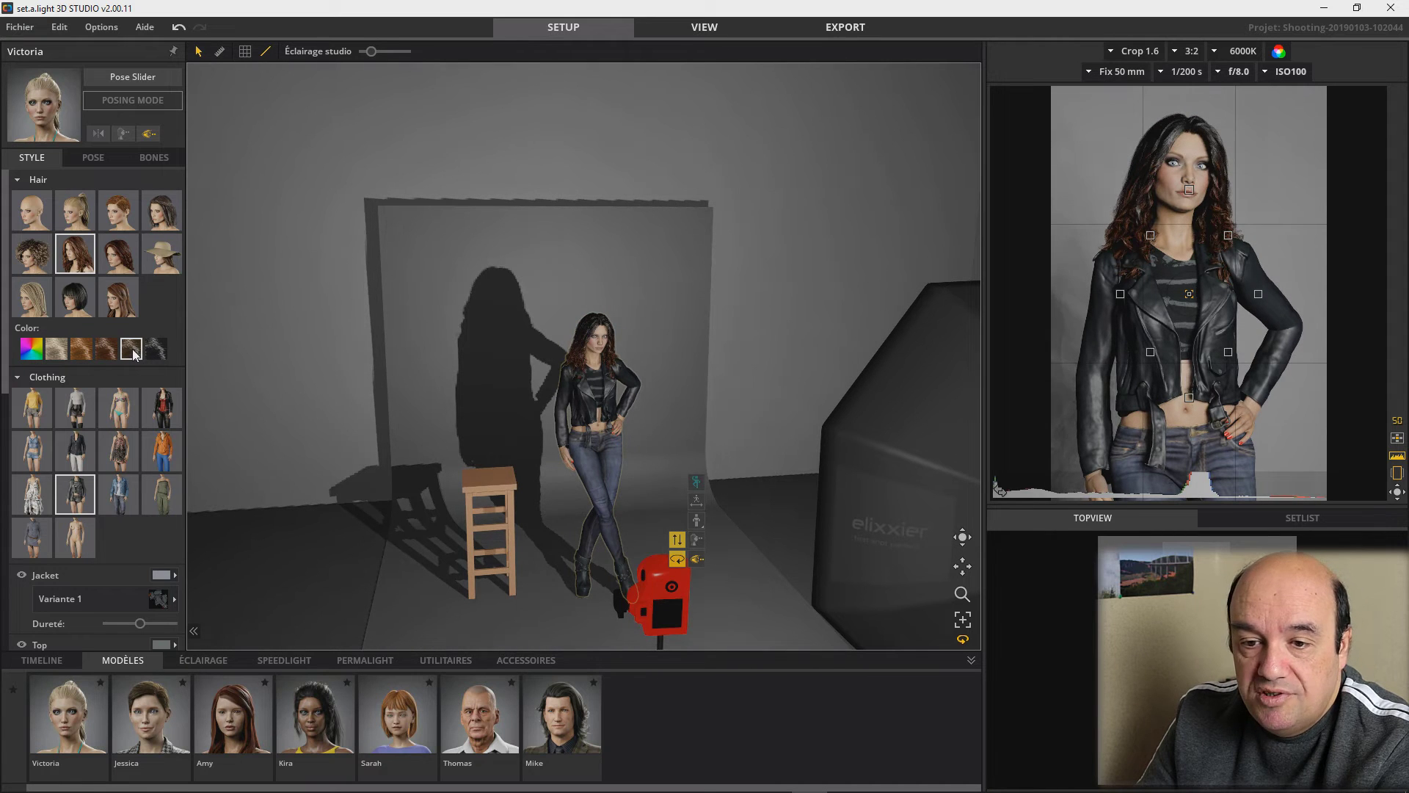
Try several outfits on the model, from the yellow top with shorts through to the long white patterned dress
left_click(32, 412)
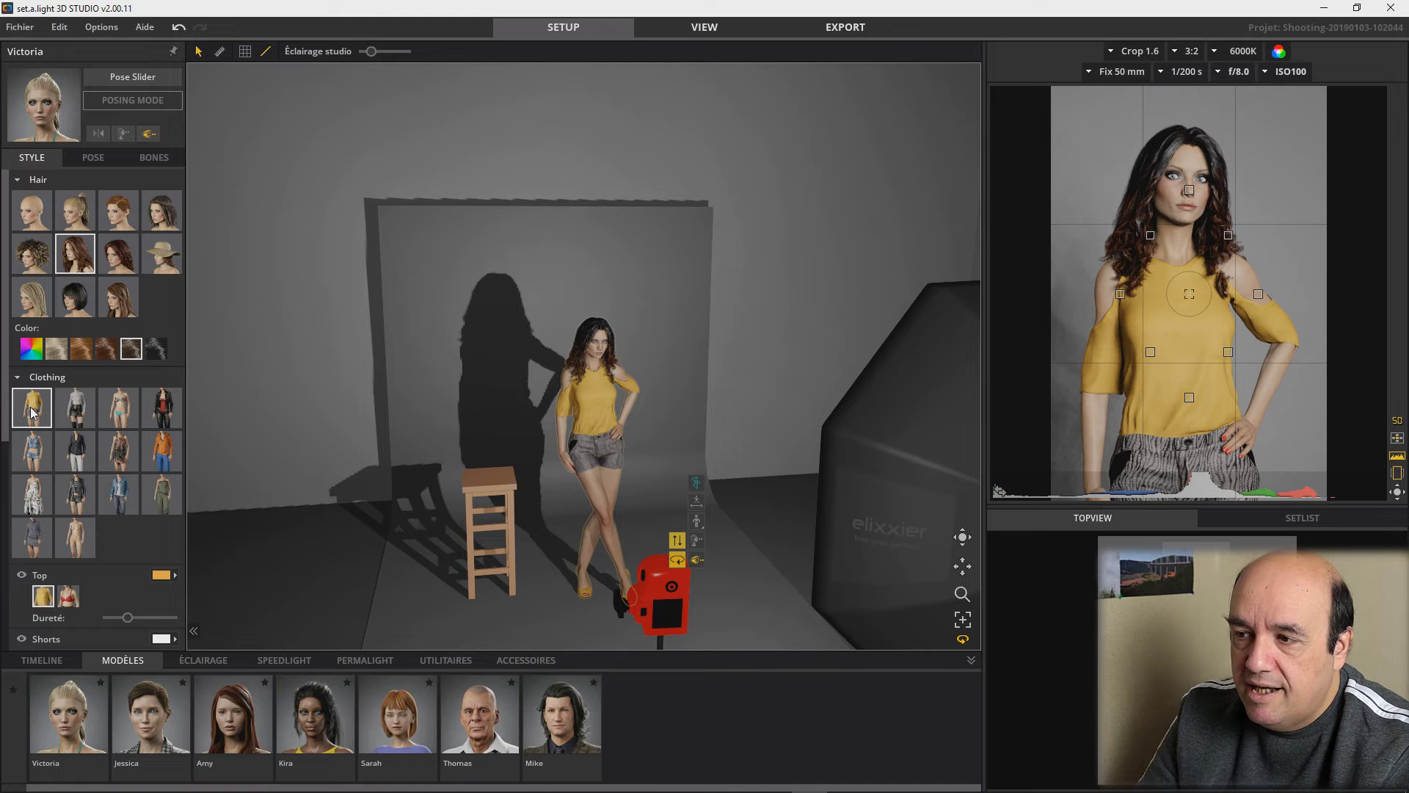
left_click(76, 406)
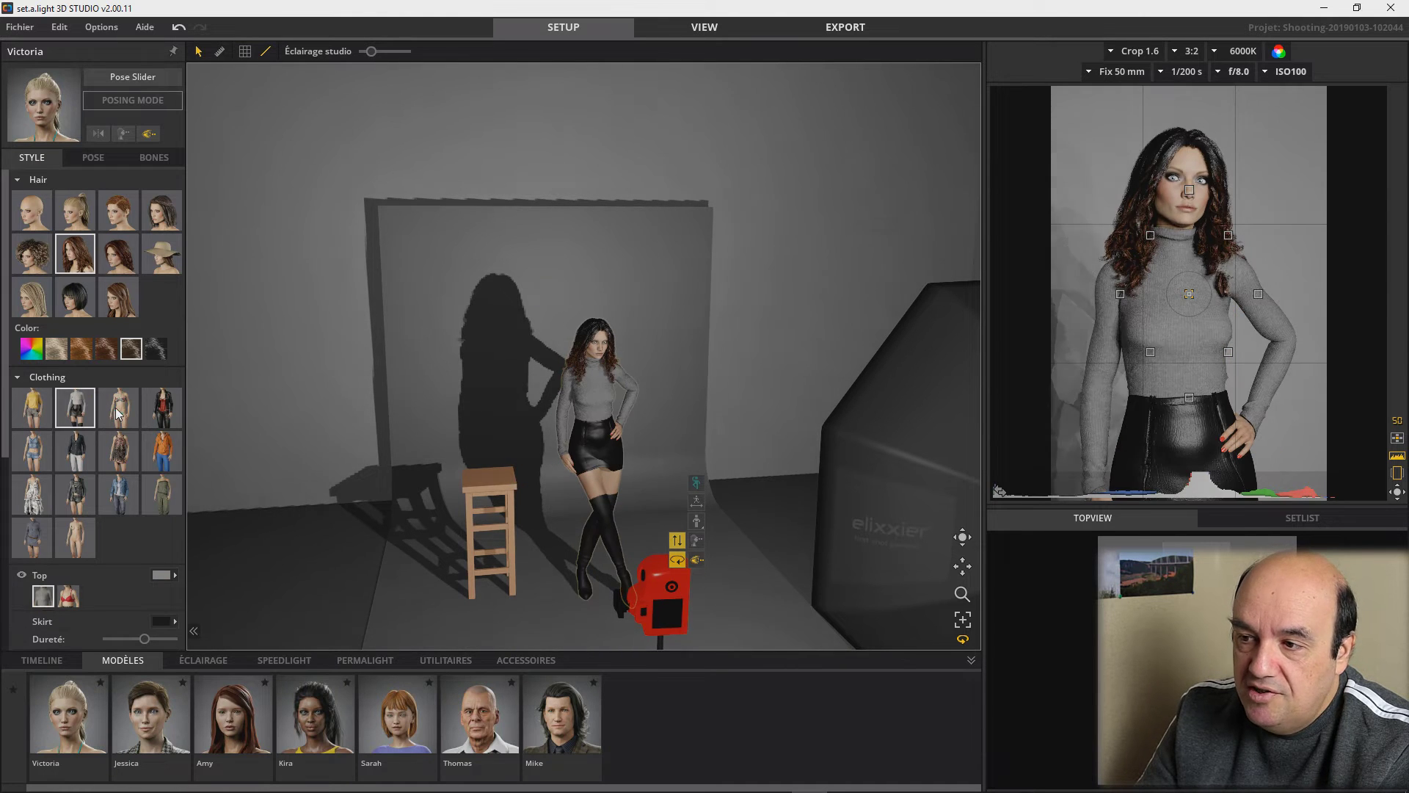
left_click(119, 407)
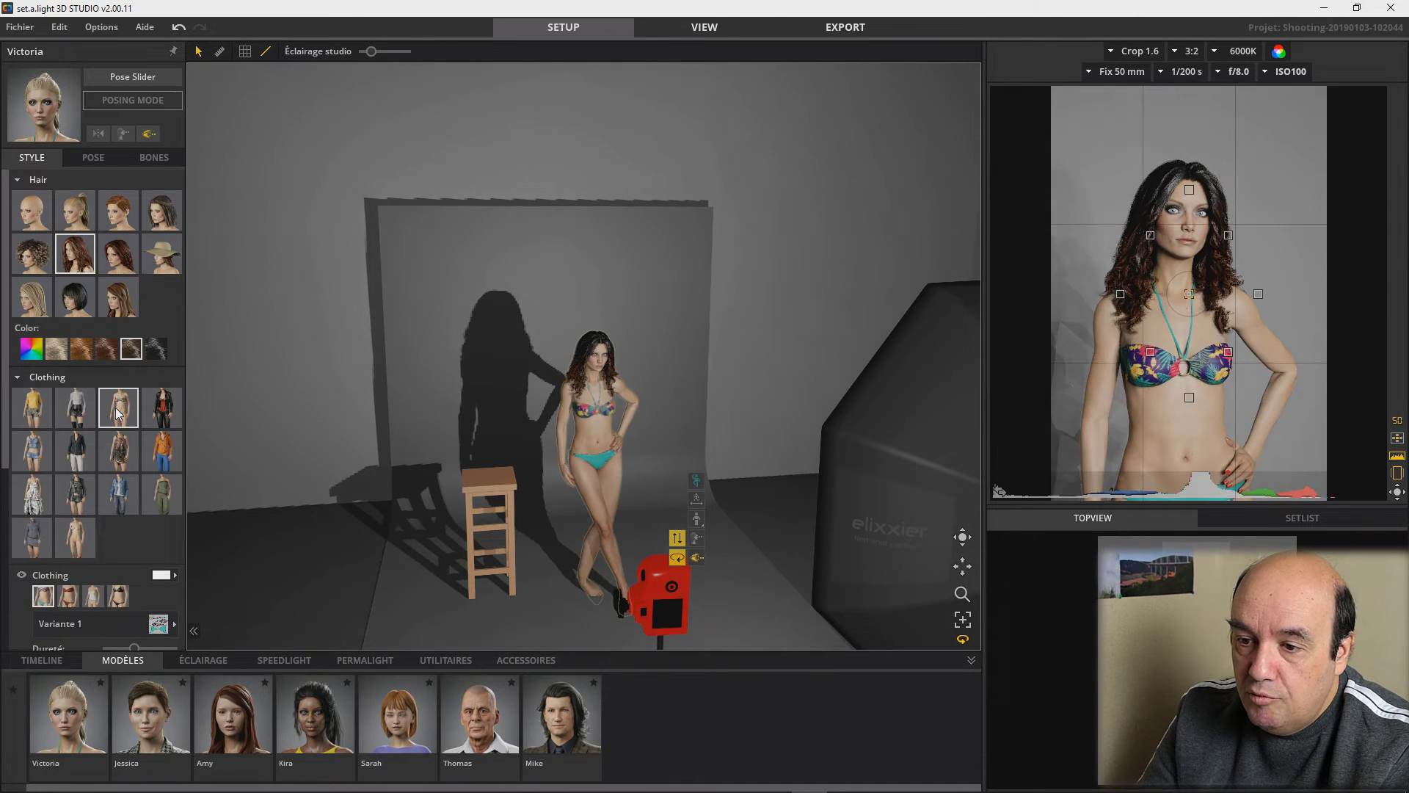
left_click(161, 411)
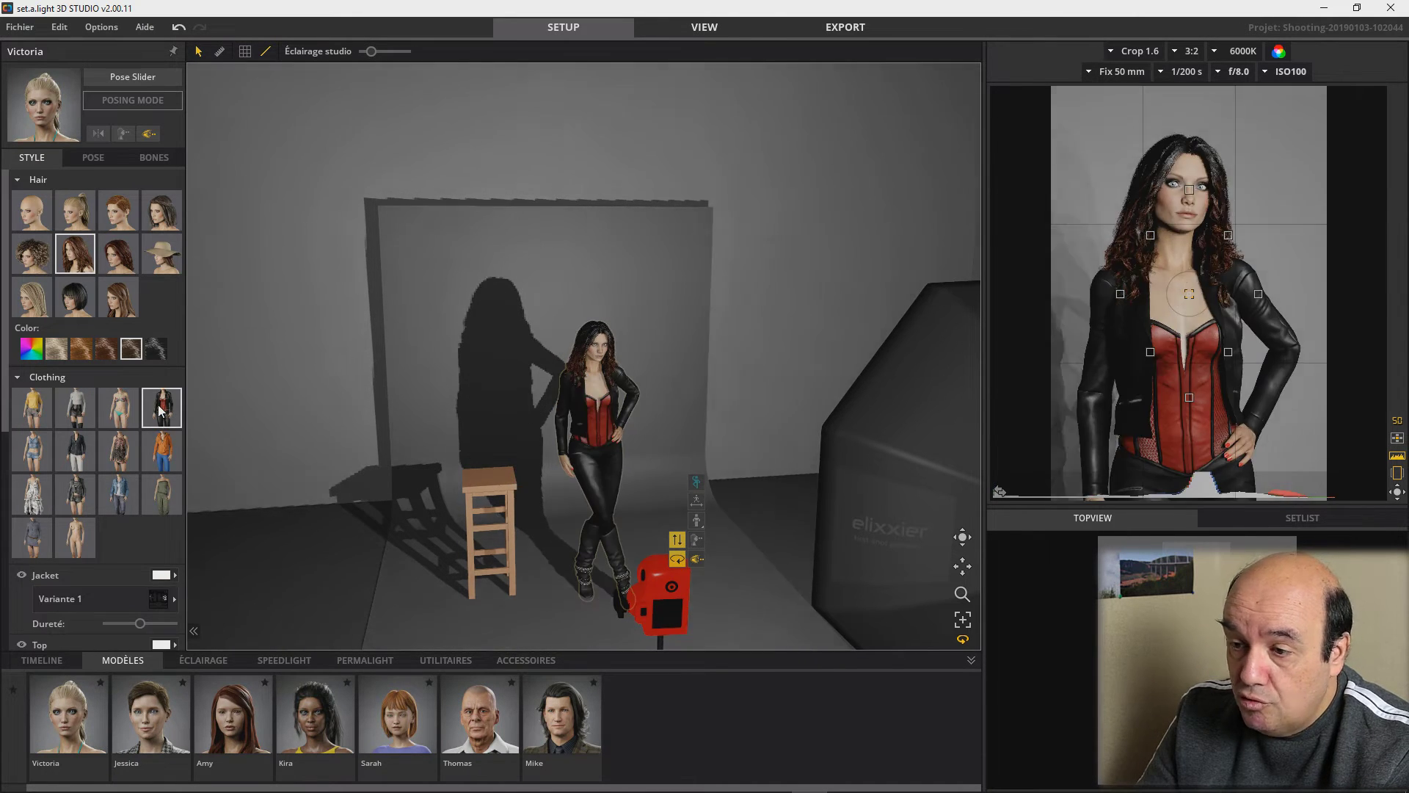
left_click(161, 450)
left_click(38, 496)
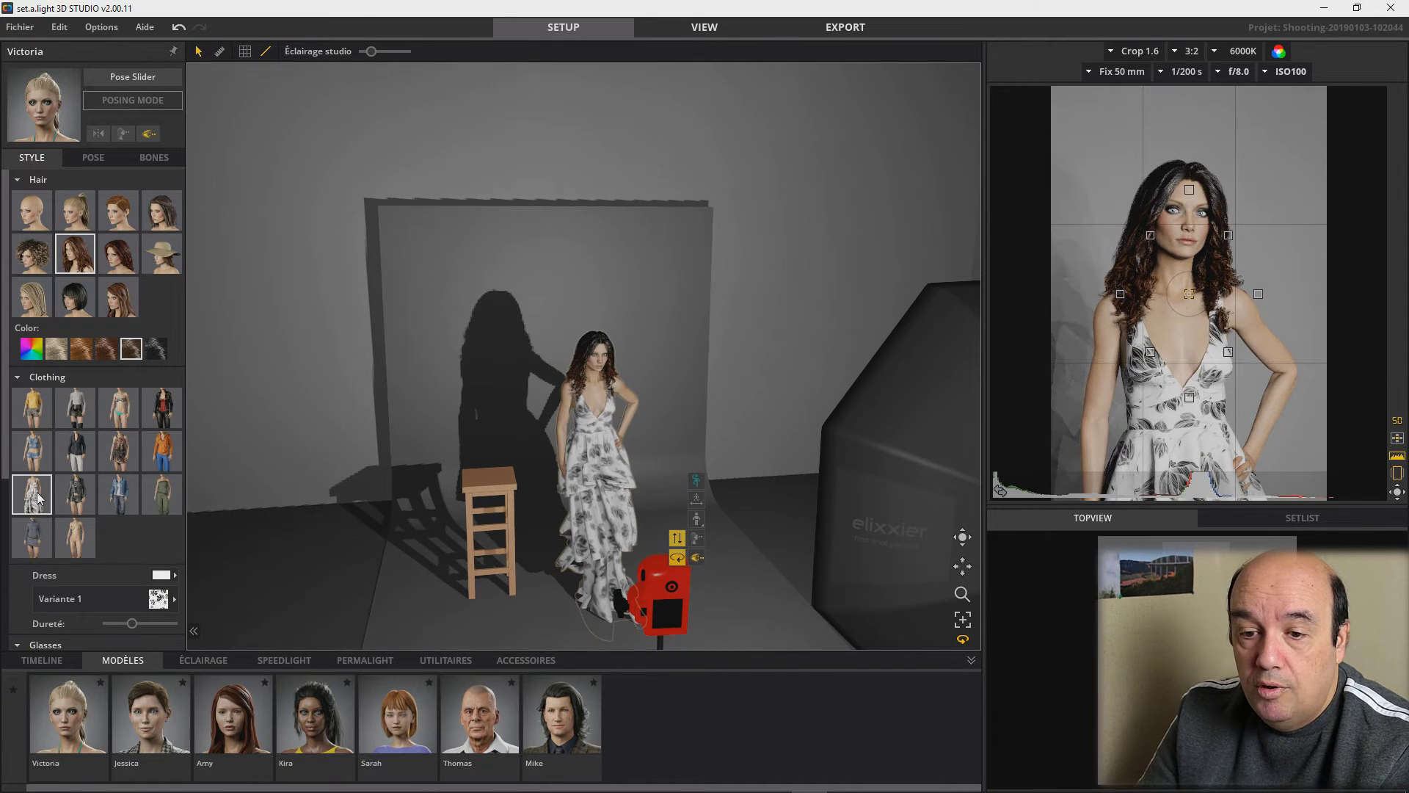
Recolour the dress red with colour B22626
left_click(174, 575)
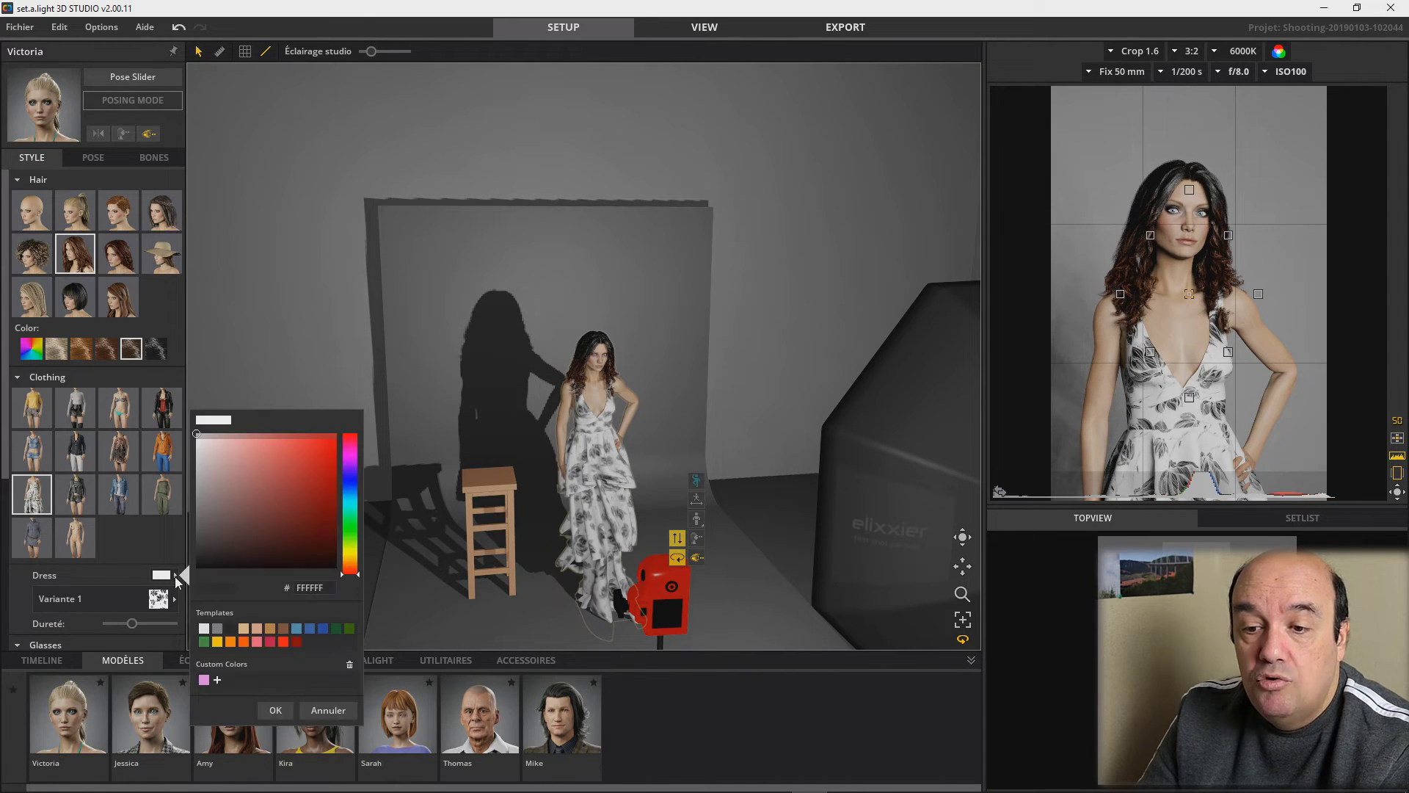
left_click(306, 476)
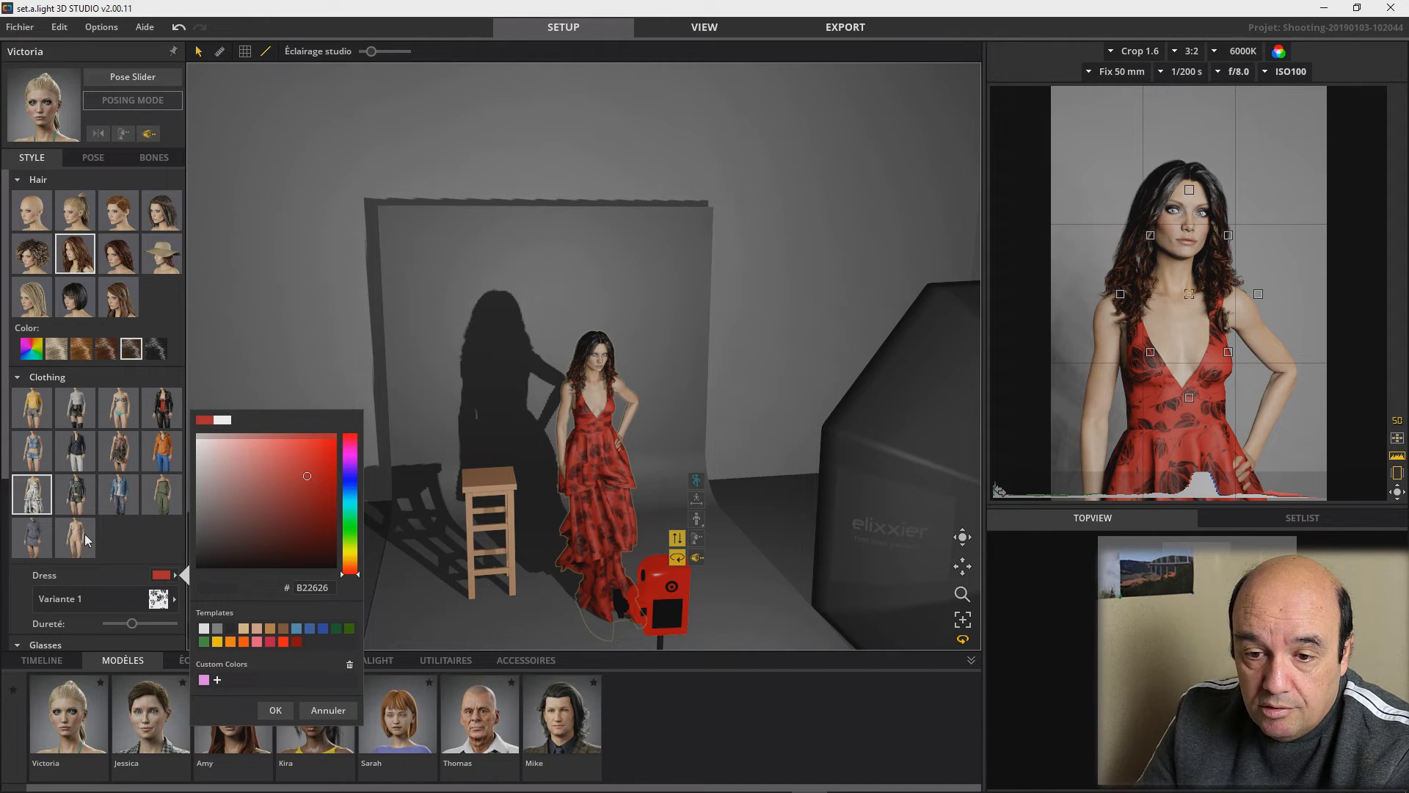
left_click(30, 538)
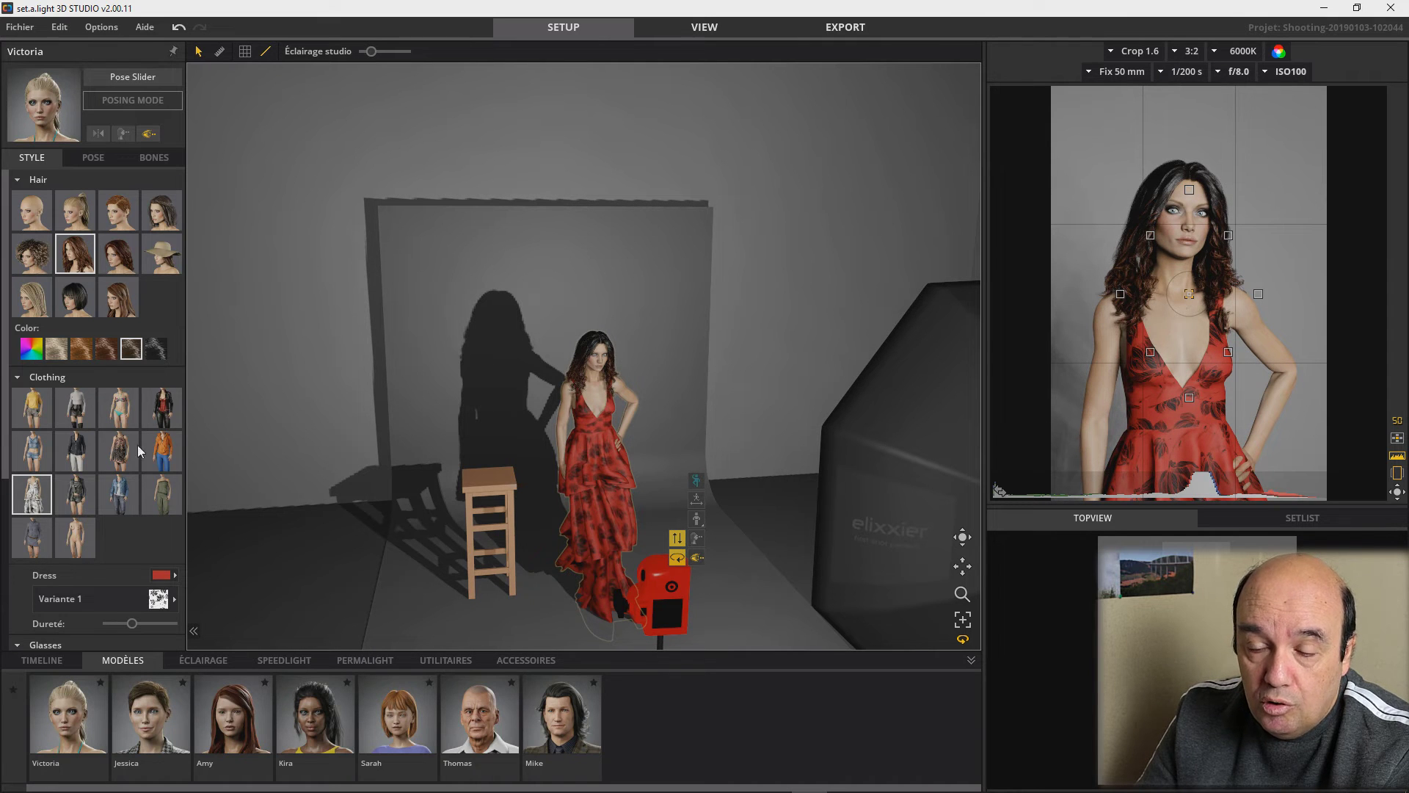
Dress the model in the red corset and black leather outfit, and switch its top to Variante 2
left_click(164, 403)
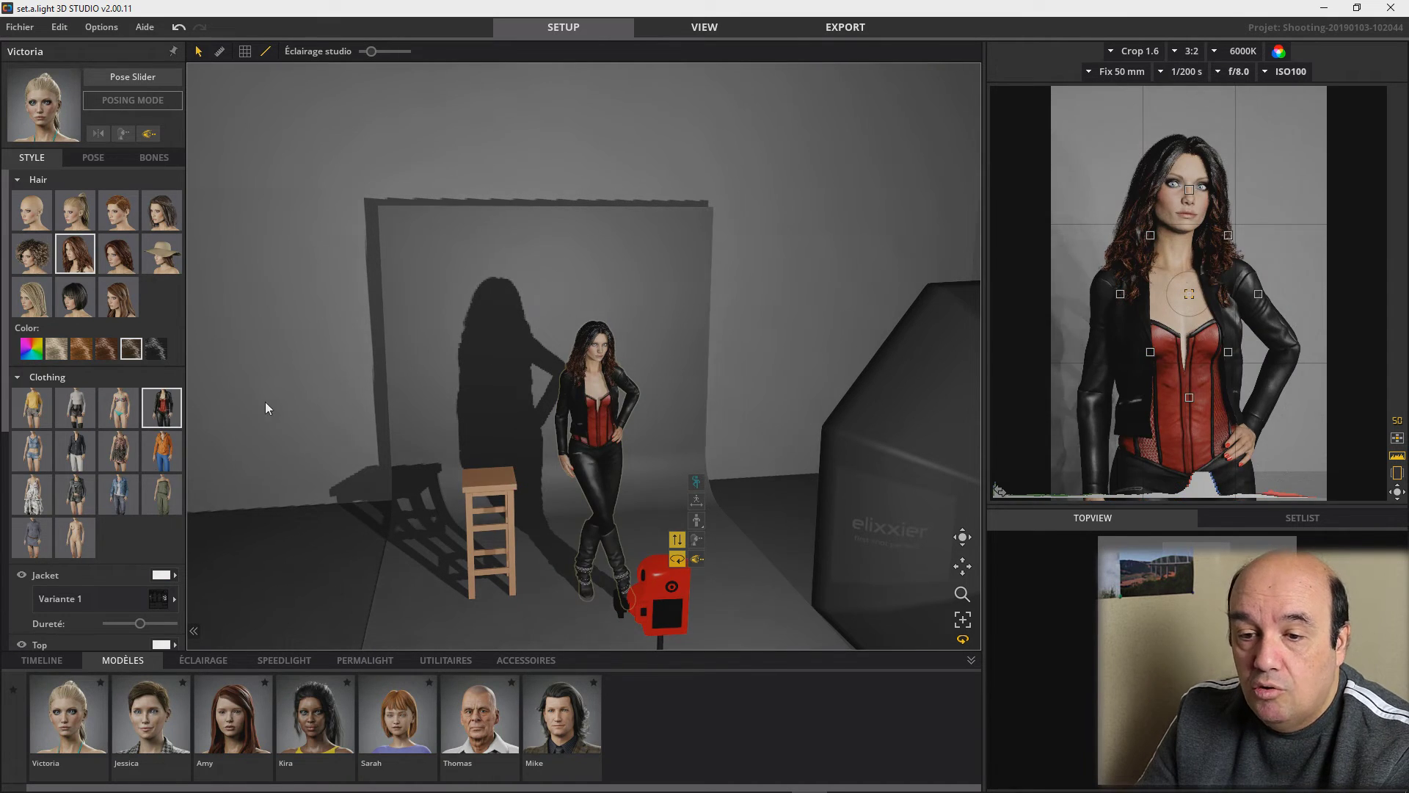
scroll(114, 526, "down", 5)
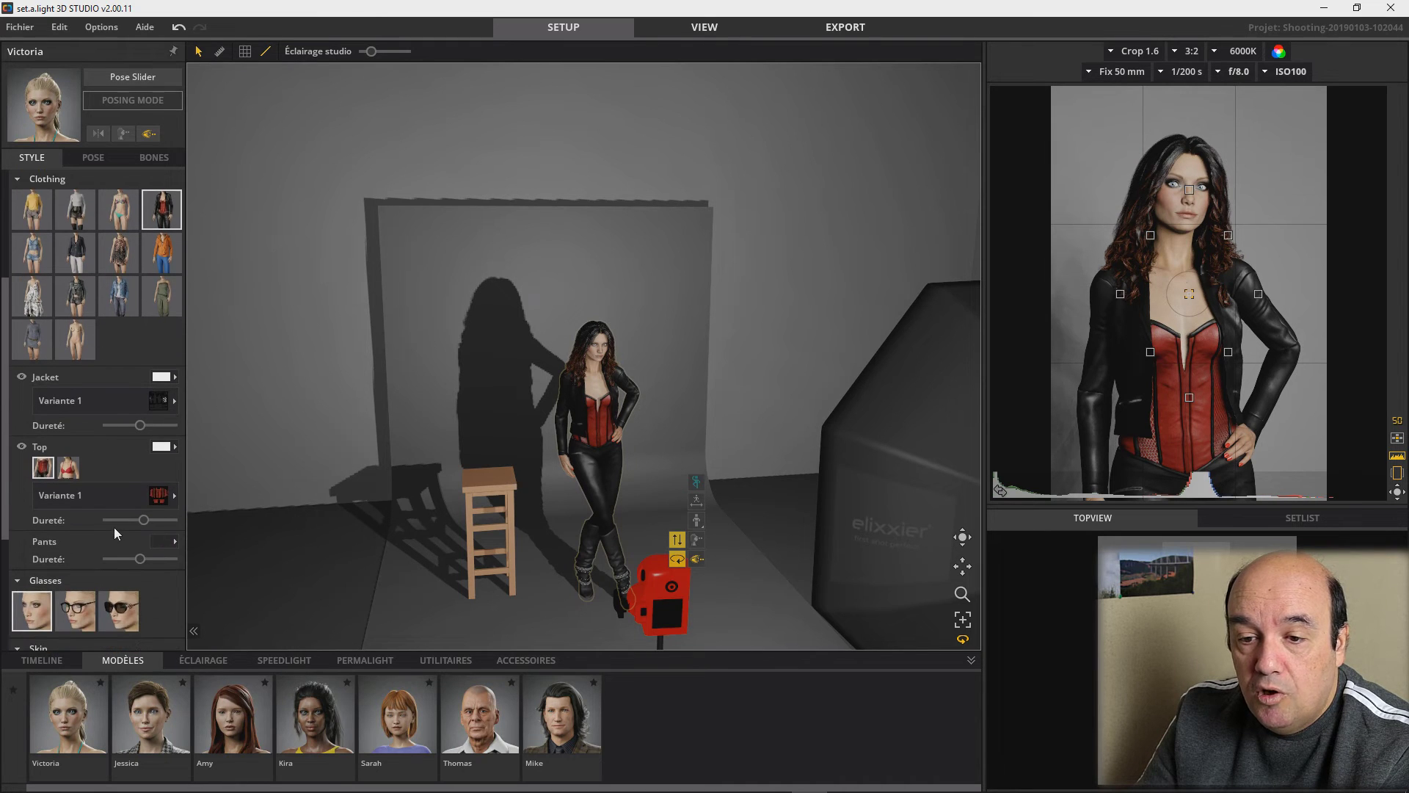
scroll(114, 532, "down", 1)
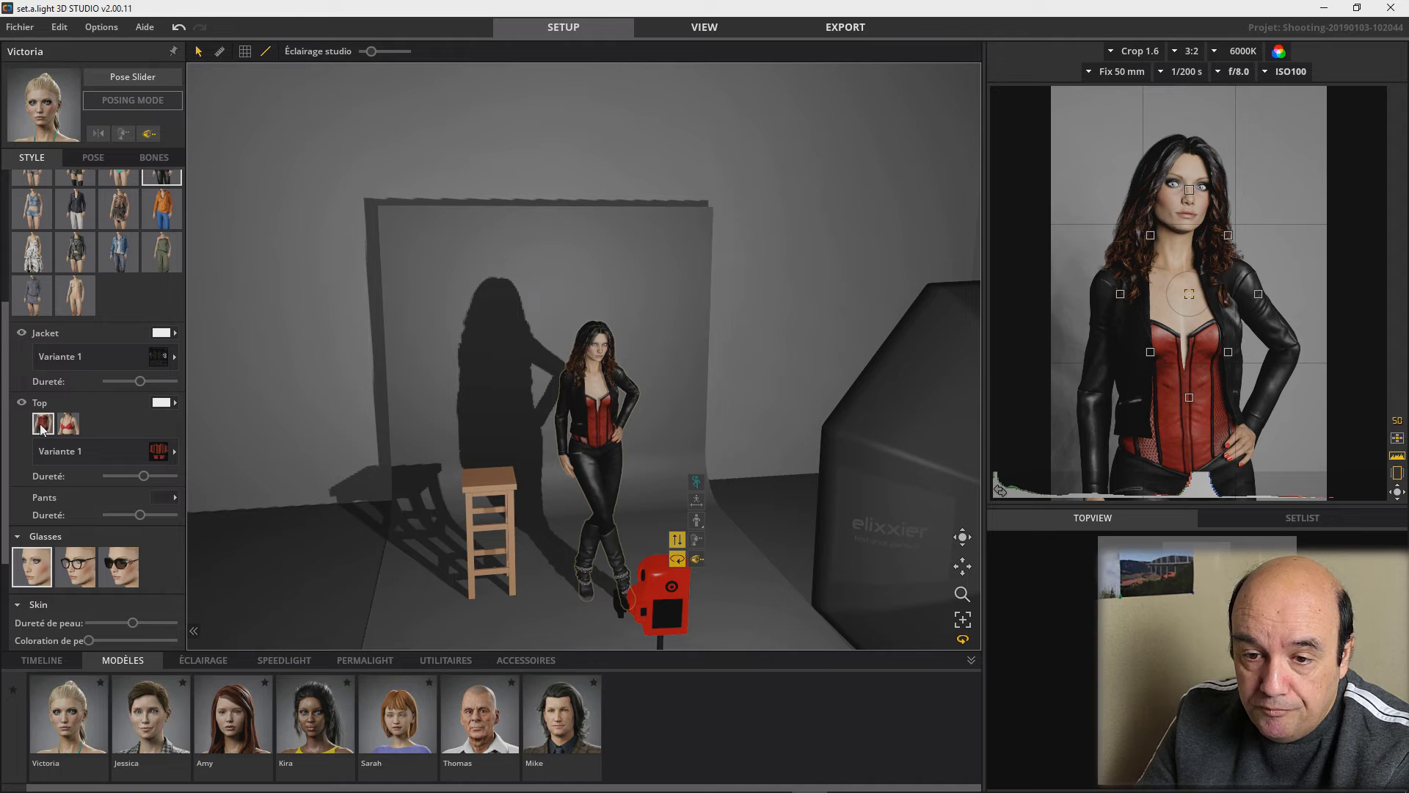
left_click(22, 402)
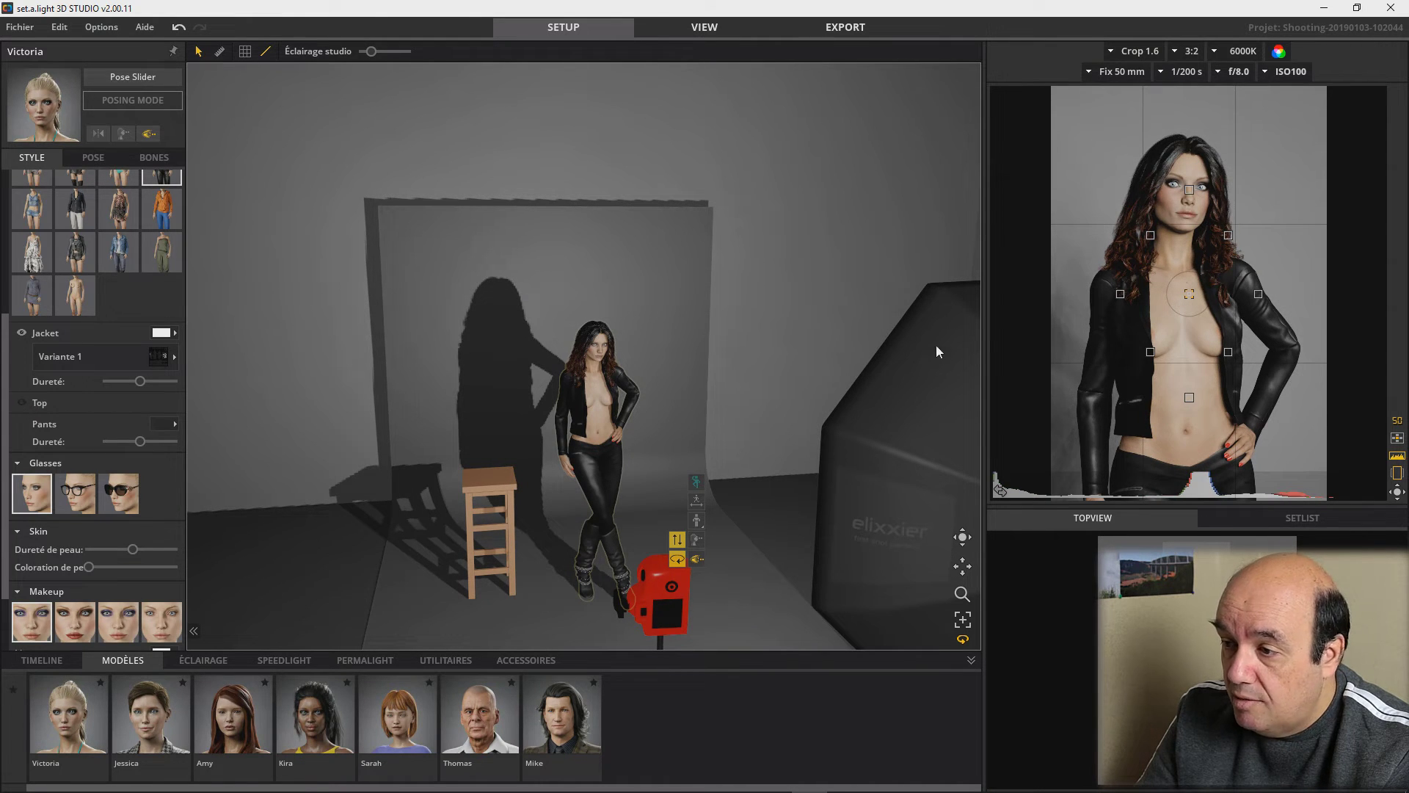
left_click(22, 402)
left_click(174, 452)
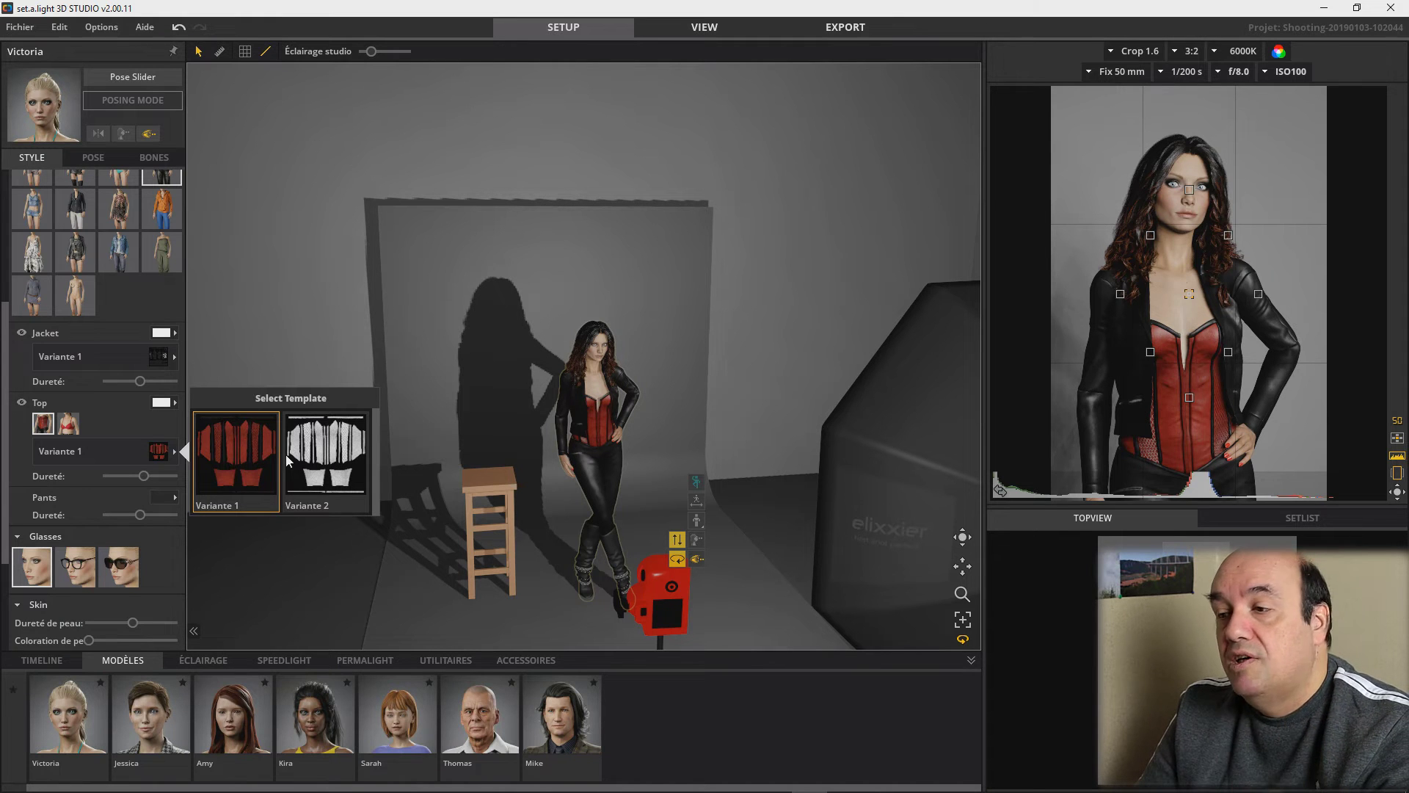
left_click(327, 453)
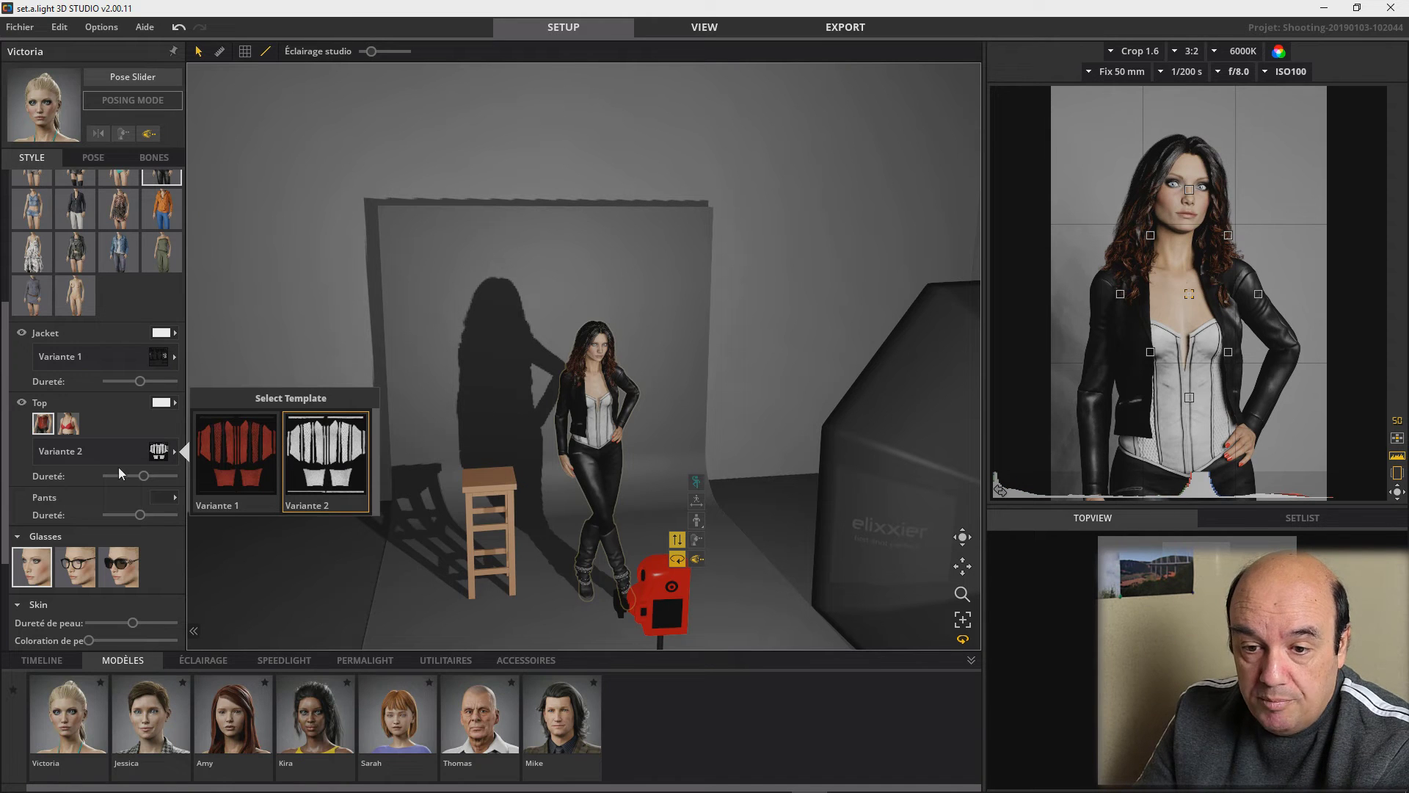
Try the clear glasses and the sunglasses on the model
left_click(73, 564)
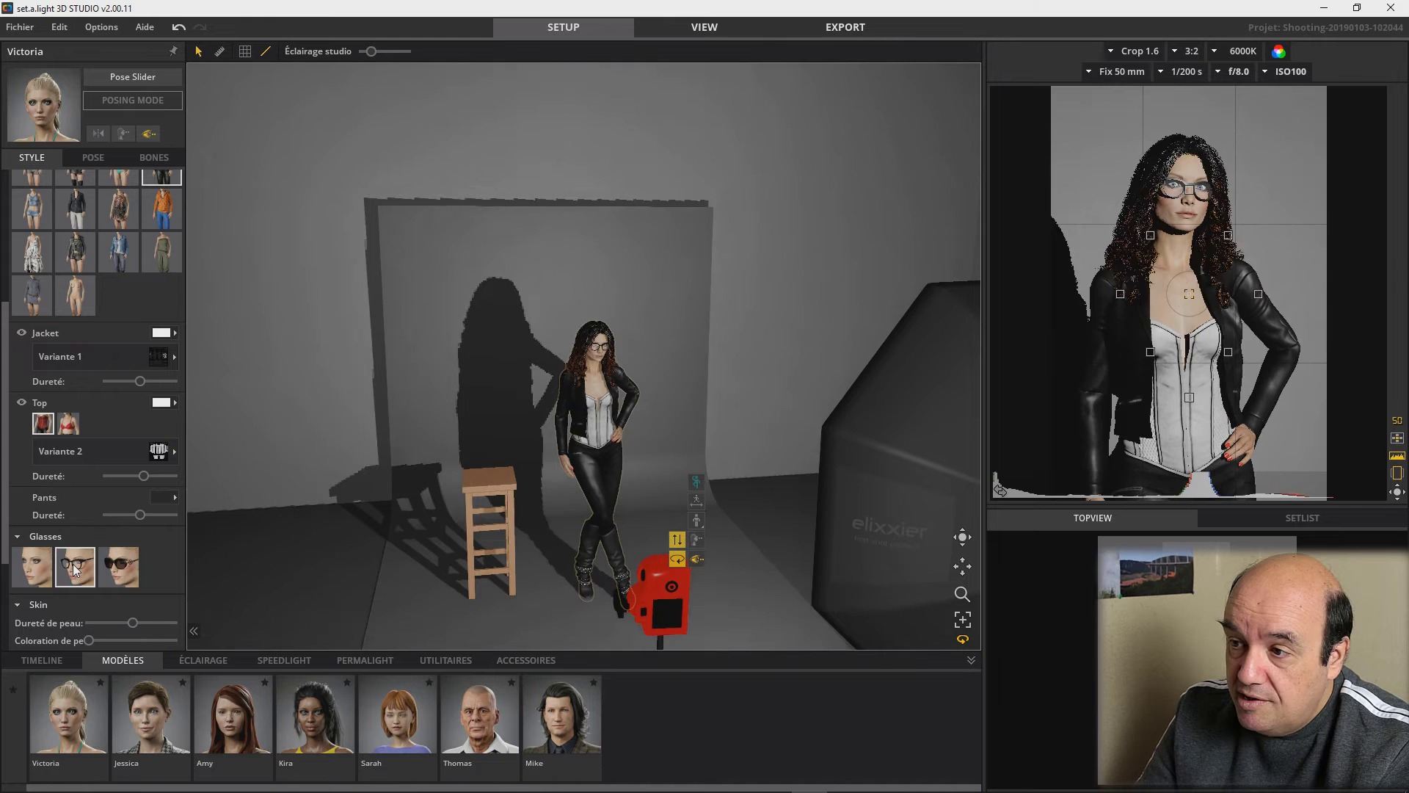
left_click(119, 570)
left_click(75, 566)
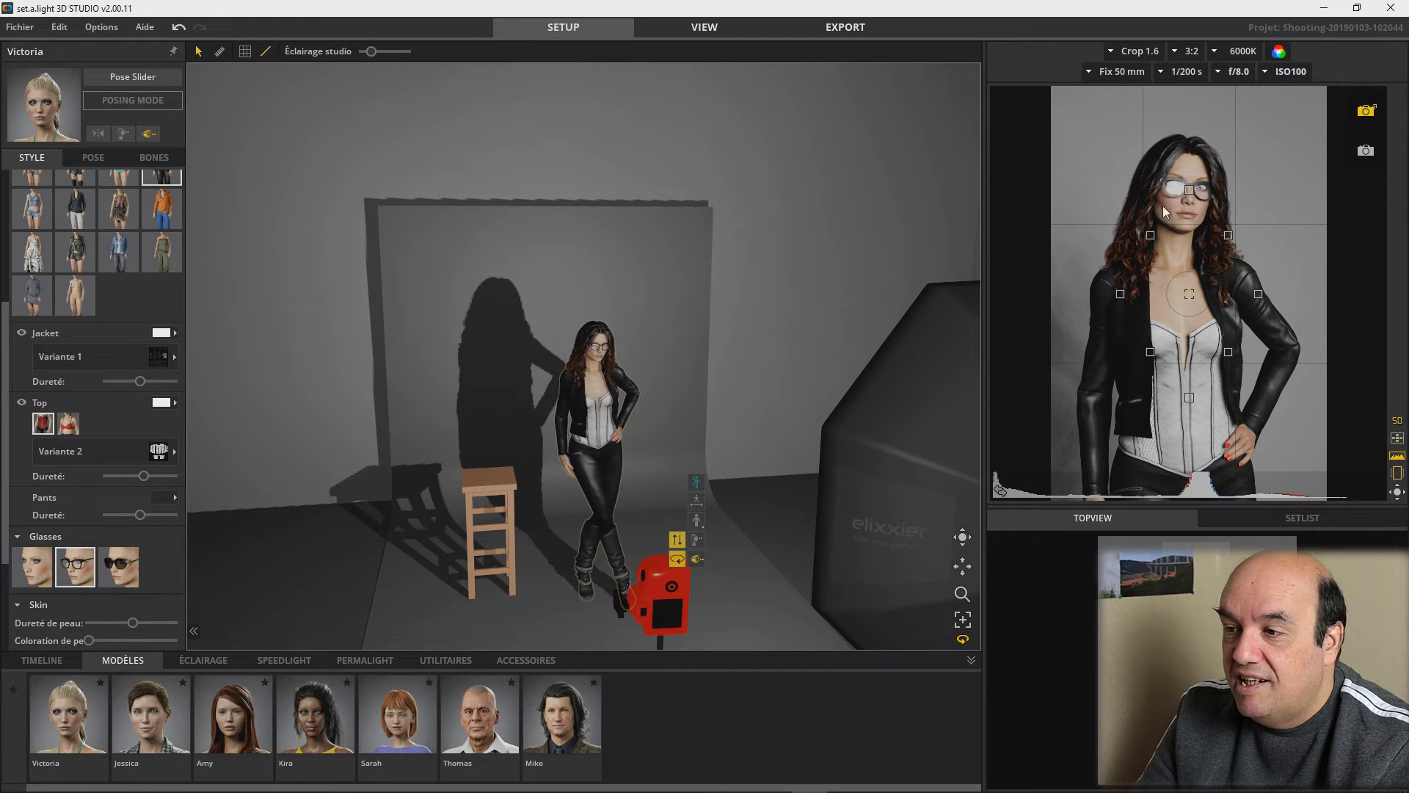
left_click(117, 567)
Increase the model's skin coloration slightly and set Glasses to the preset without eyewear
scroll(119, 558, "down", 1)
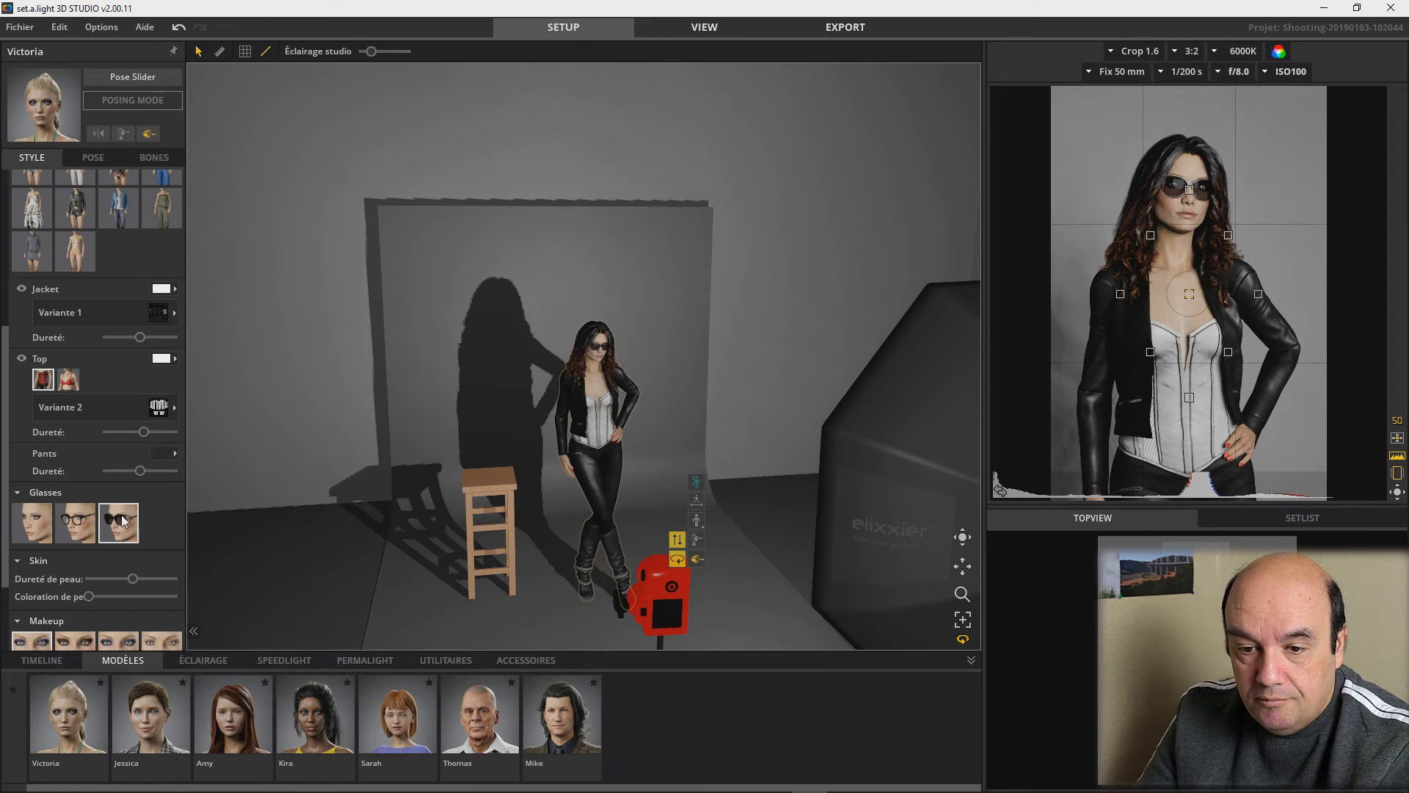
mouse_move(89, 594)
left_mouse_down()
mouse_move(191, 602)
mouse_move(108, 596)
left_mouse_up()
left_click(47, 518)
Try the other makeup presets on the model and return to the first one
scroll(64, 439, "down", 3)
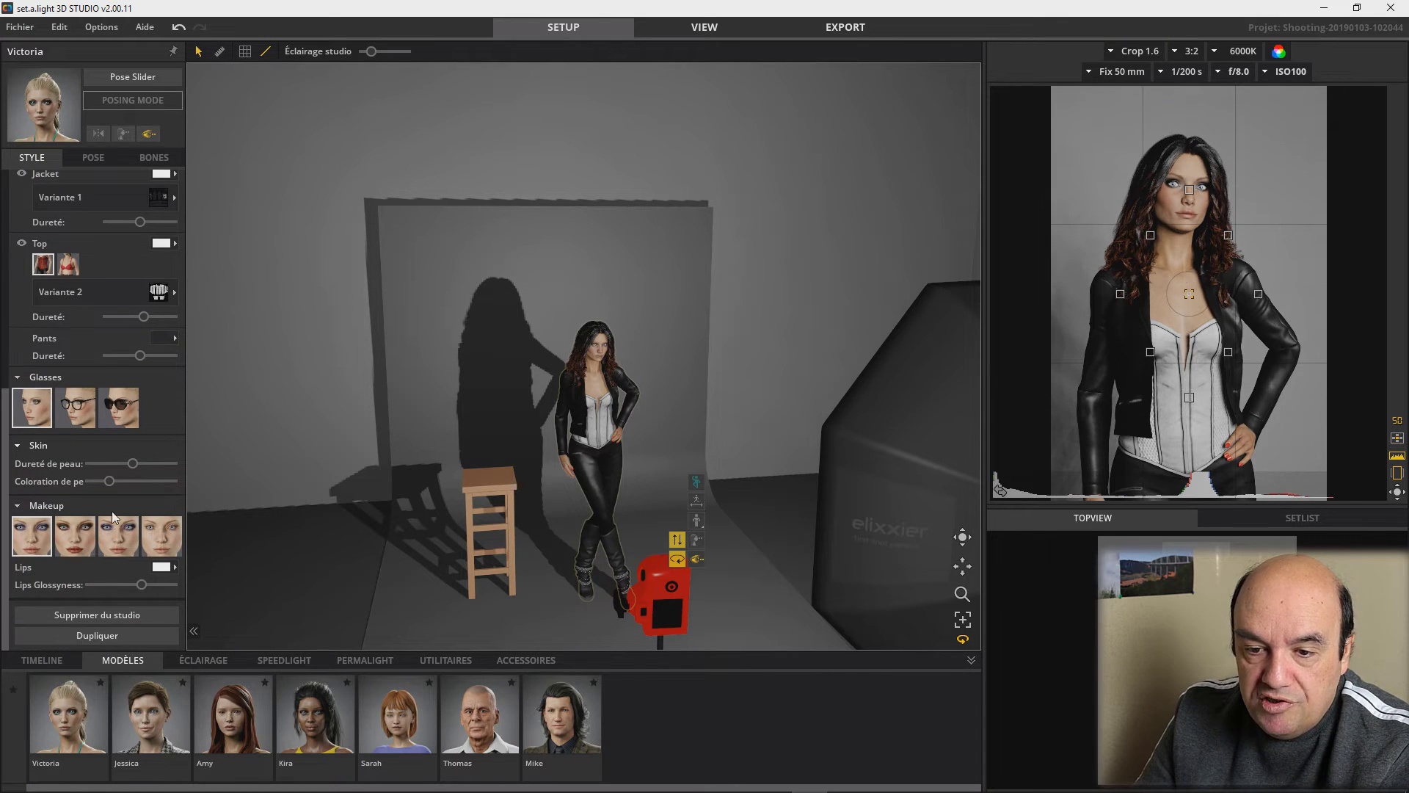
left_click(166, 536)
left_click(116, 543)
left_click(79, 542)
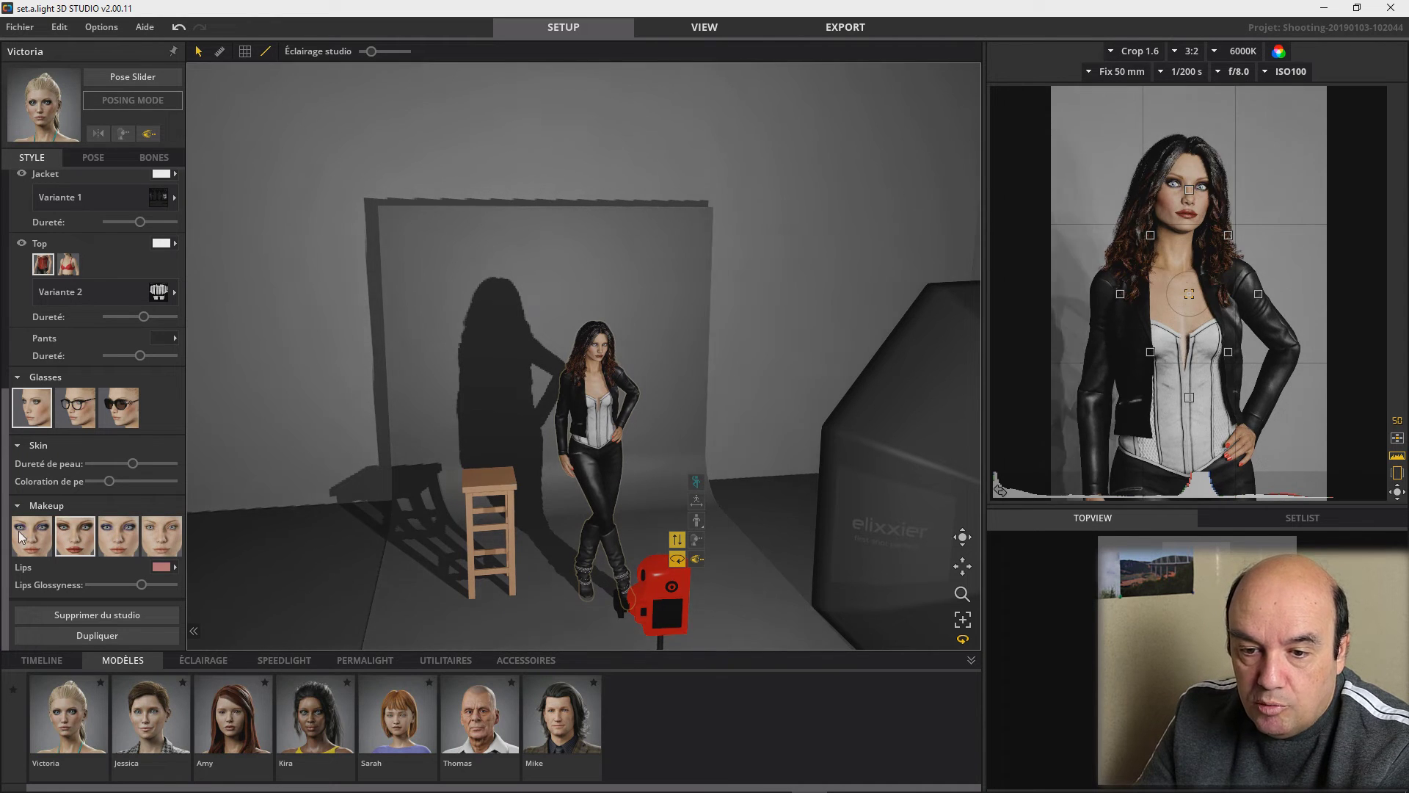
left_click(22, 536)
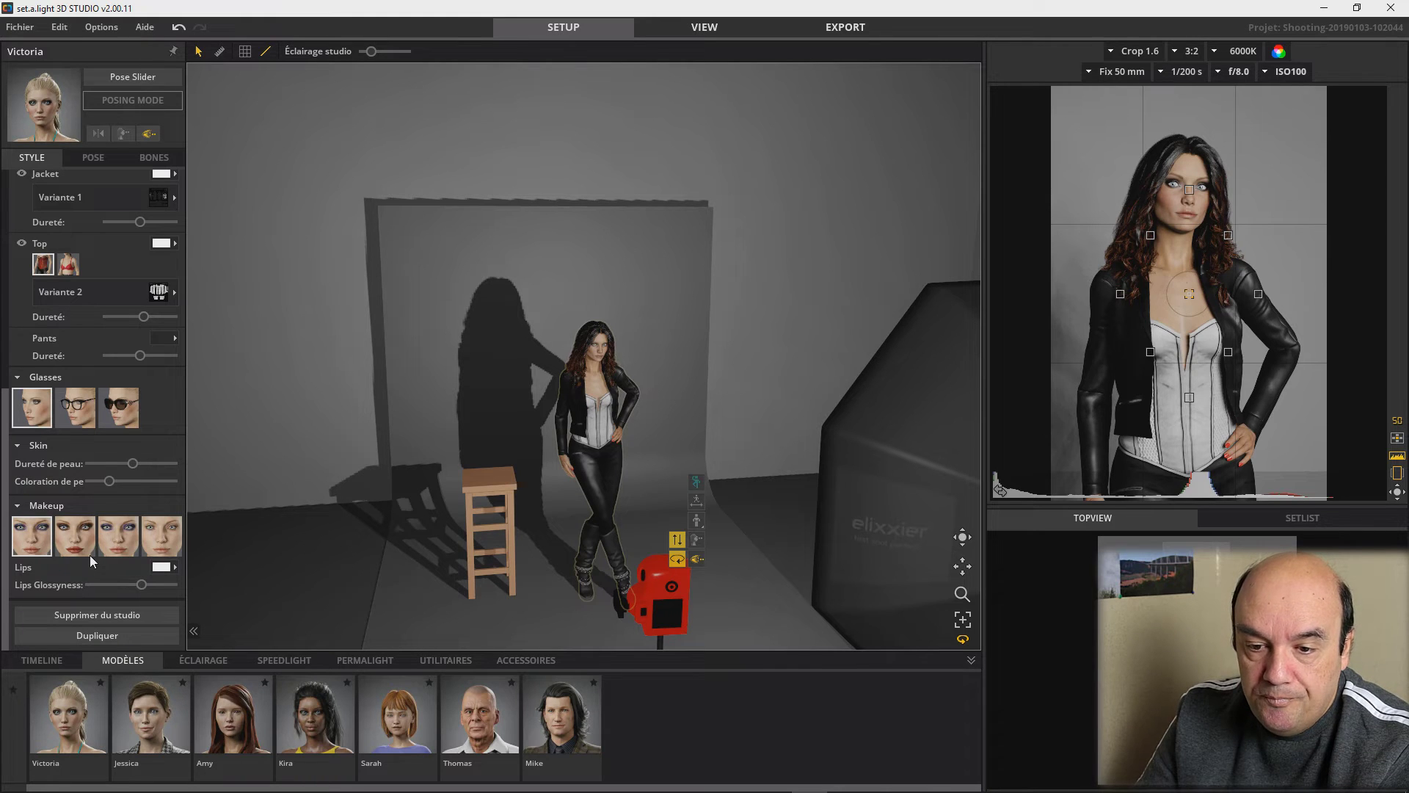
Show the model unclothed, and dress her in the black leather jacket, striped top and jeans outfit
scroll(123, 432, "up", 2)
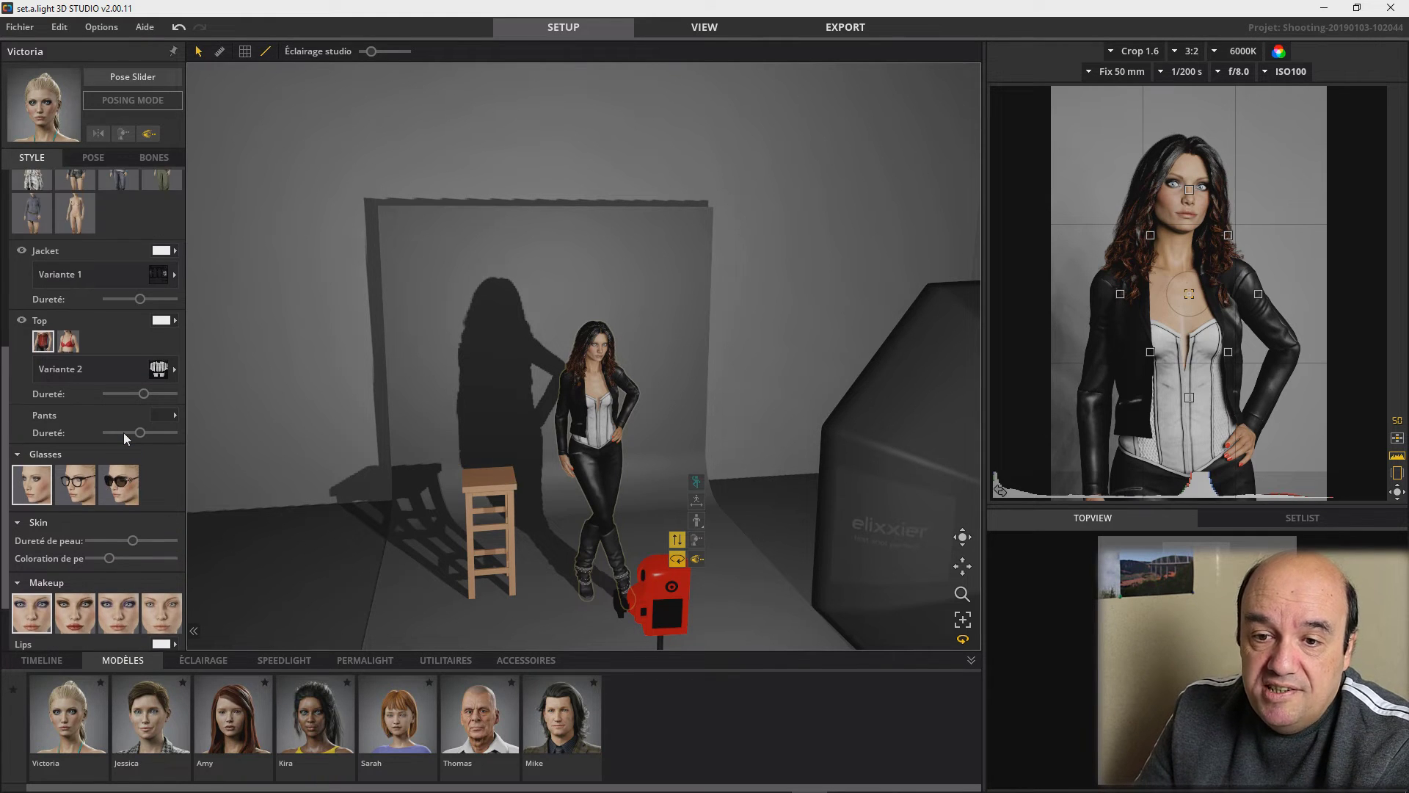
scroll(124, 433, "up", 5)
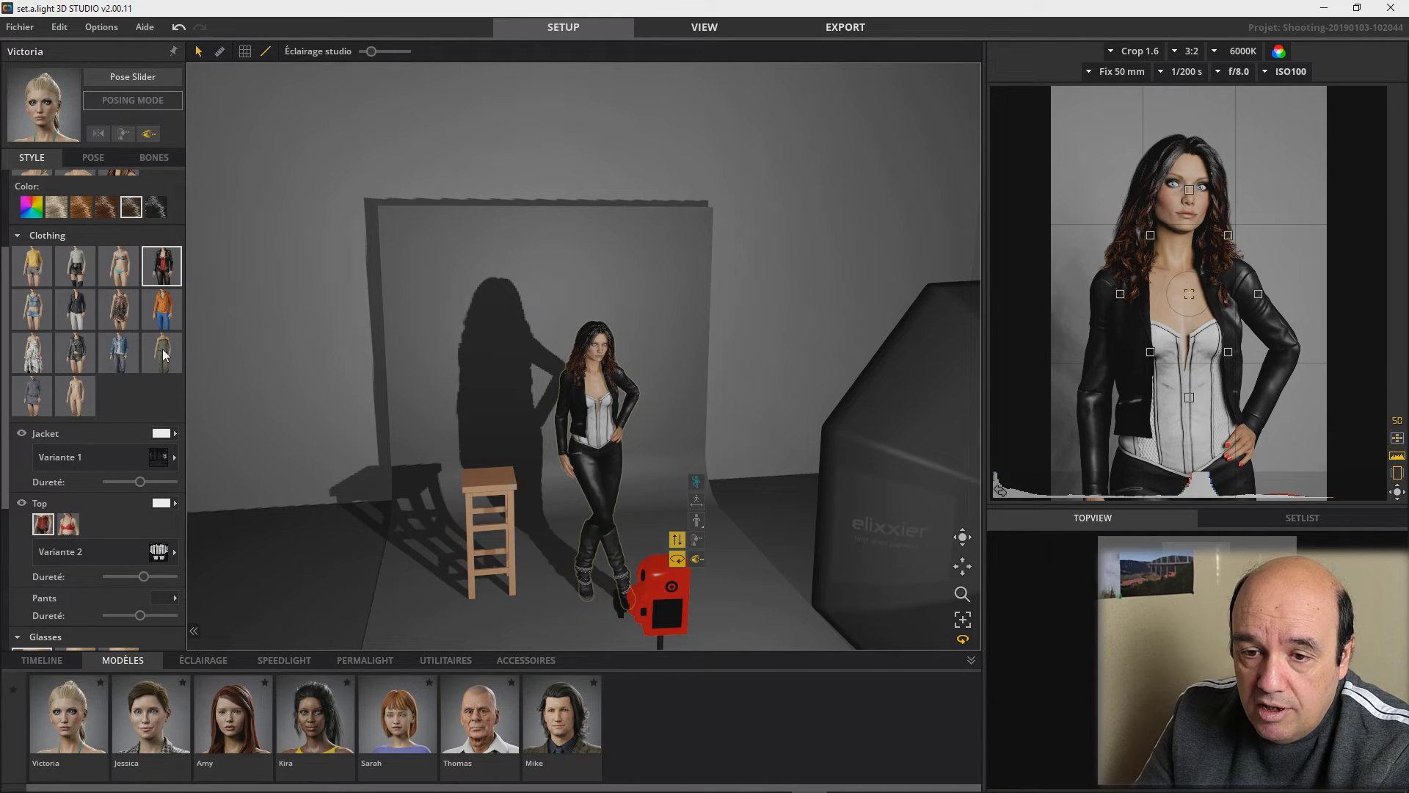
left_click(81, 389)
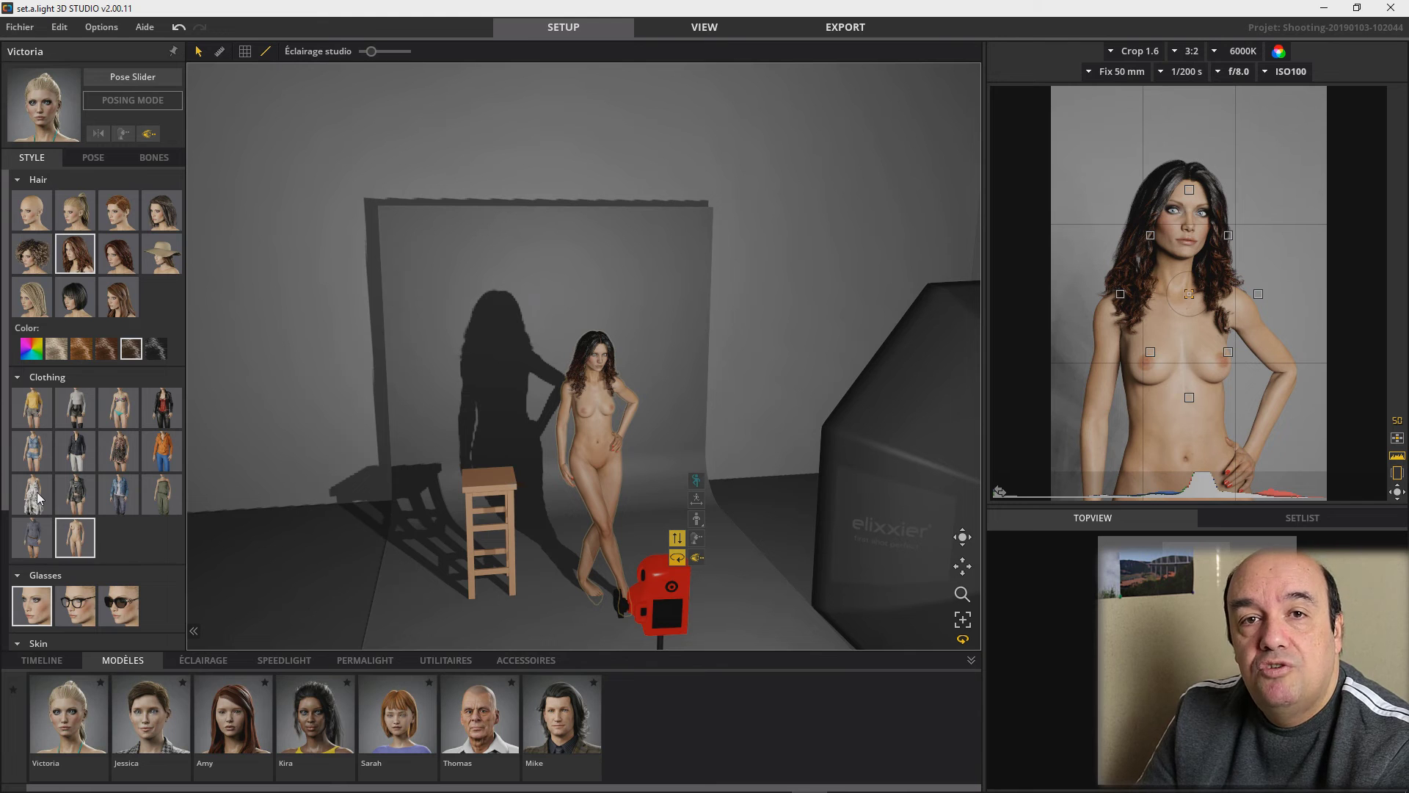
left_click(78, 497)
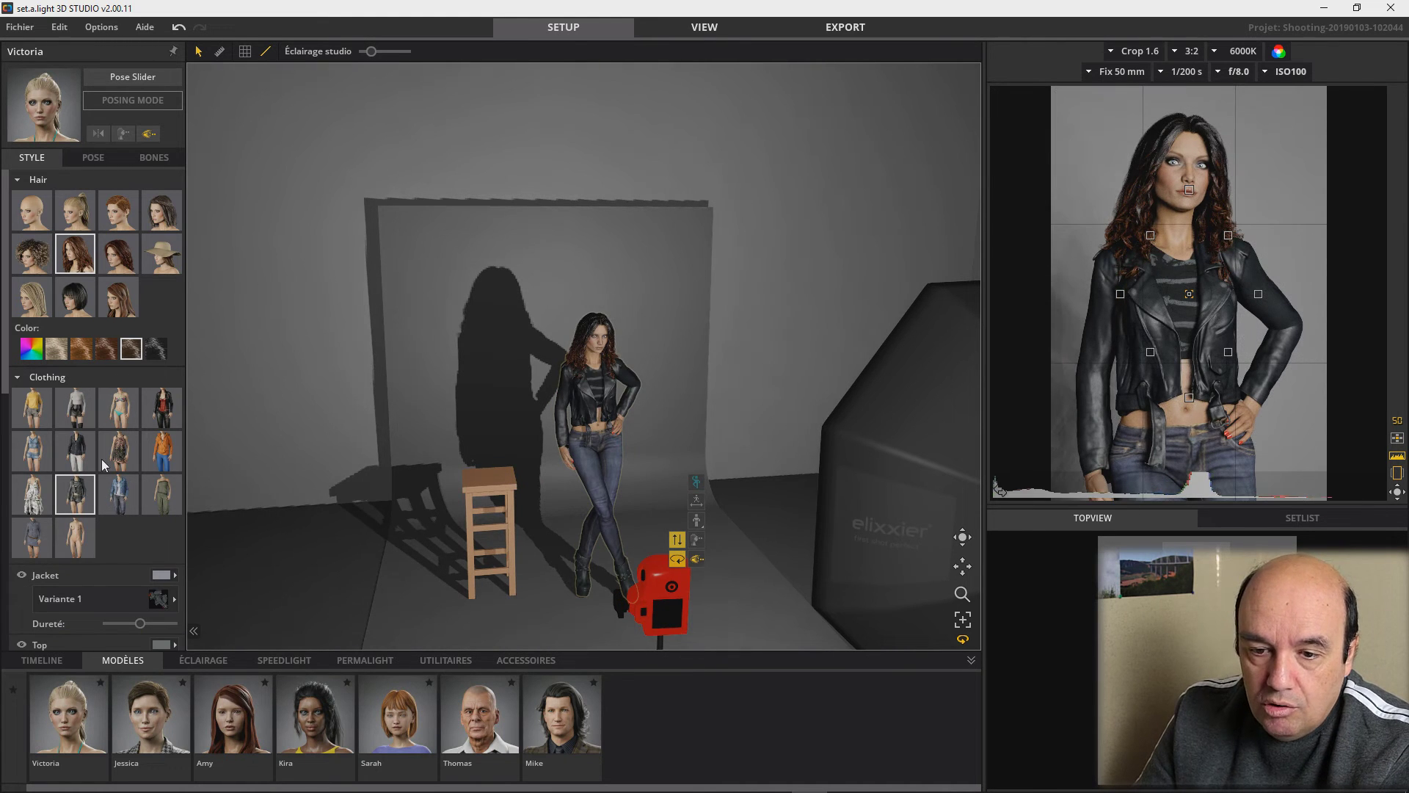
scroll(101, 459, "down", 3)
scroll(101, 459, "up", 3)
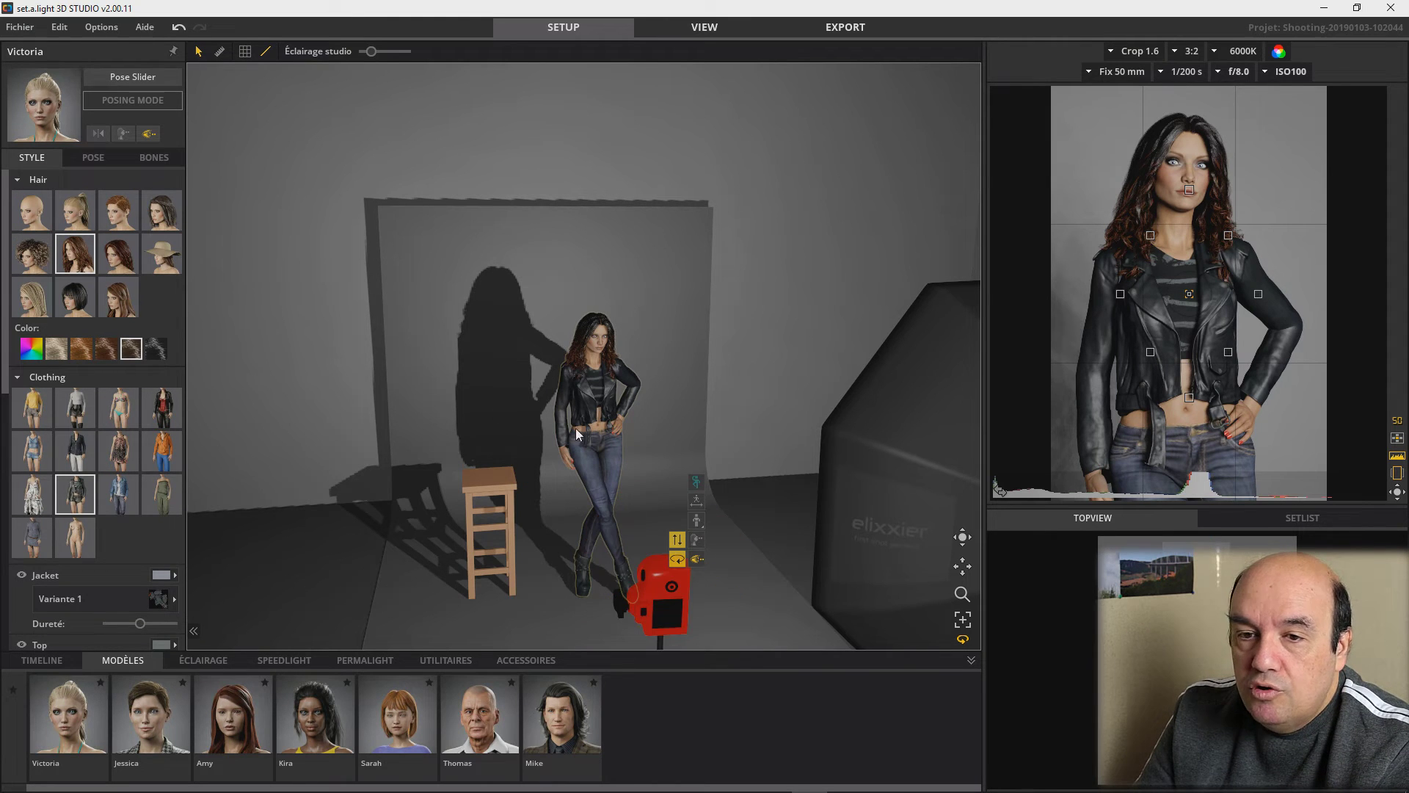
Apply the first Standing preset pose for women, with crossed arms, to the model
left_click(93, 158)
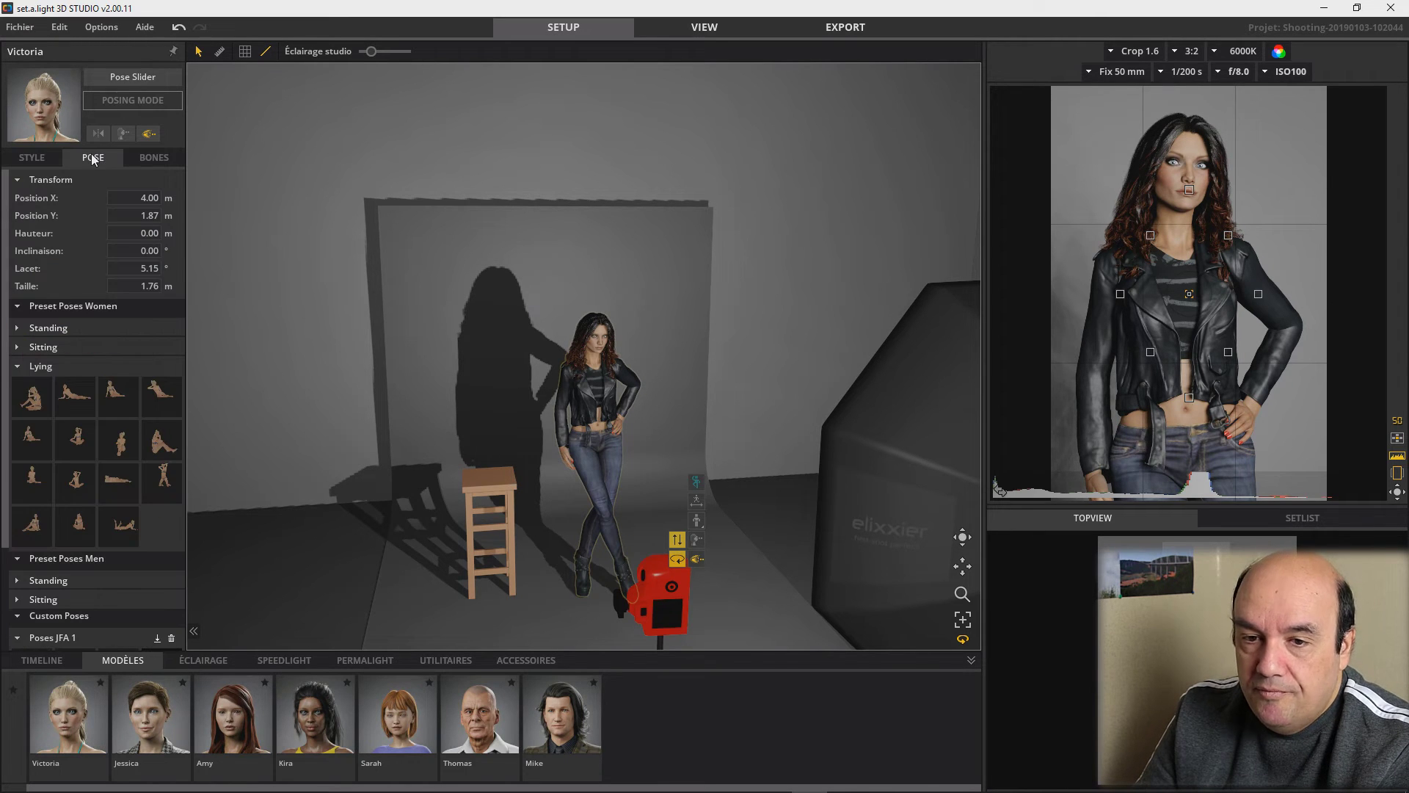
left_click(25, 328)
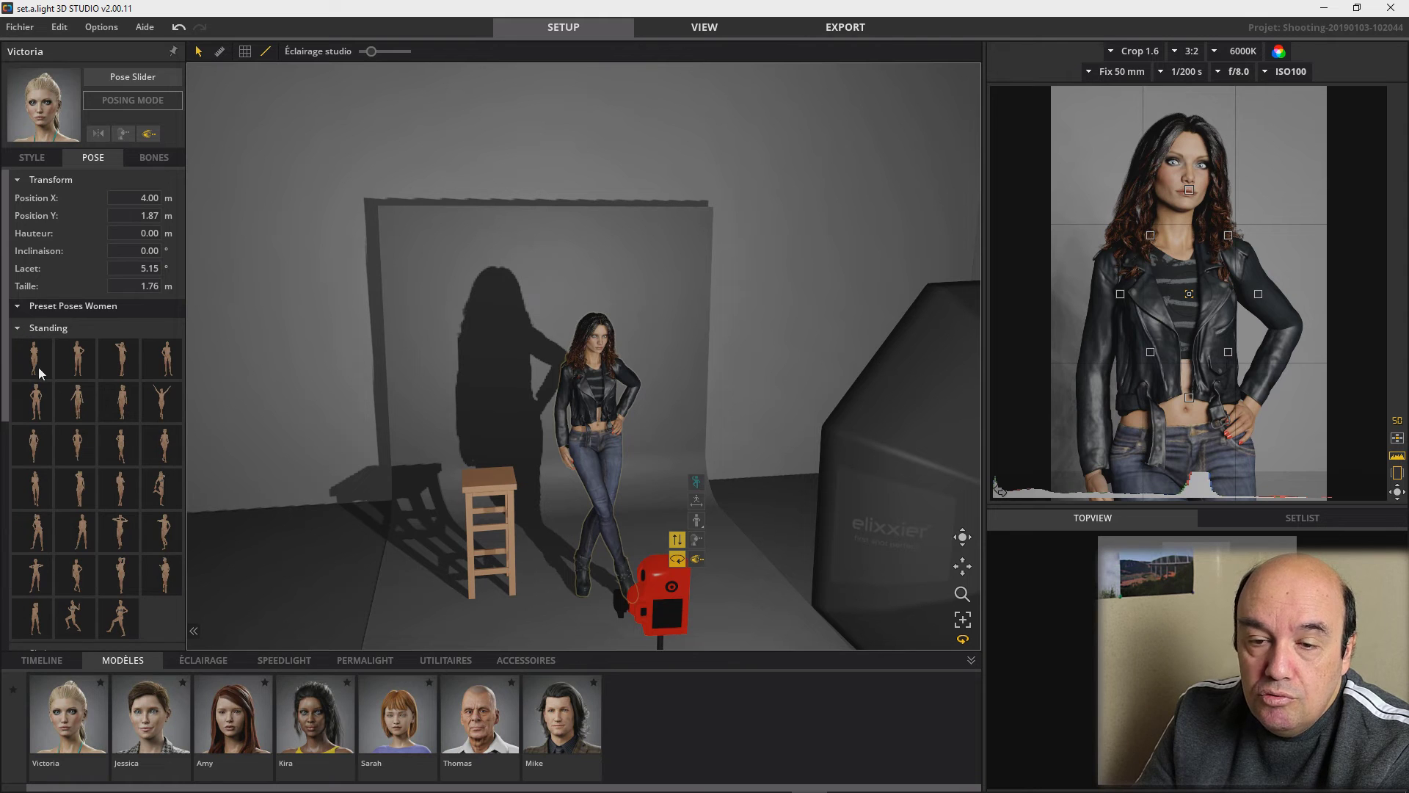
left_click(33, 359)
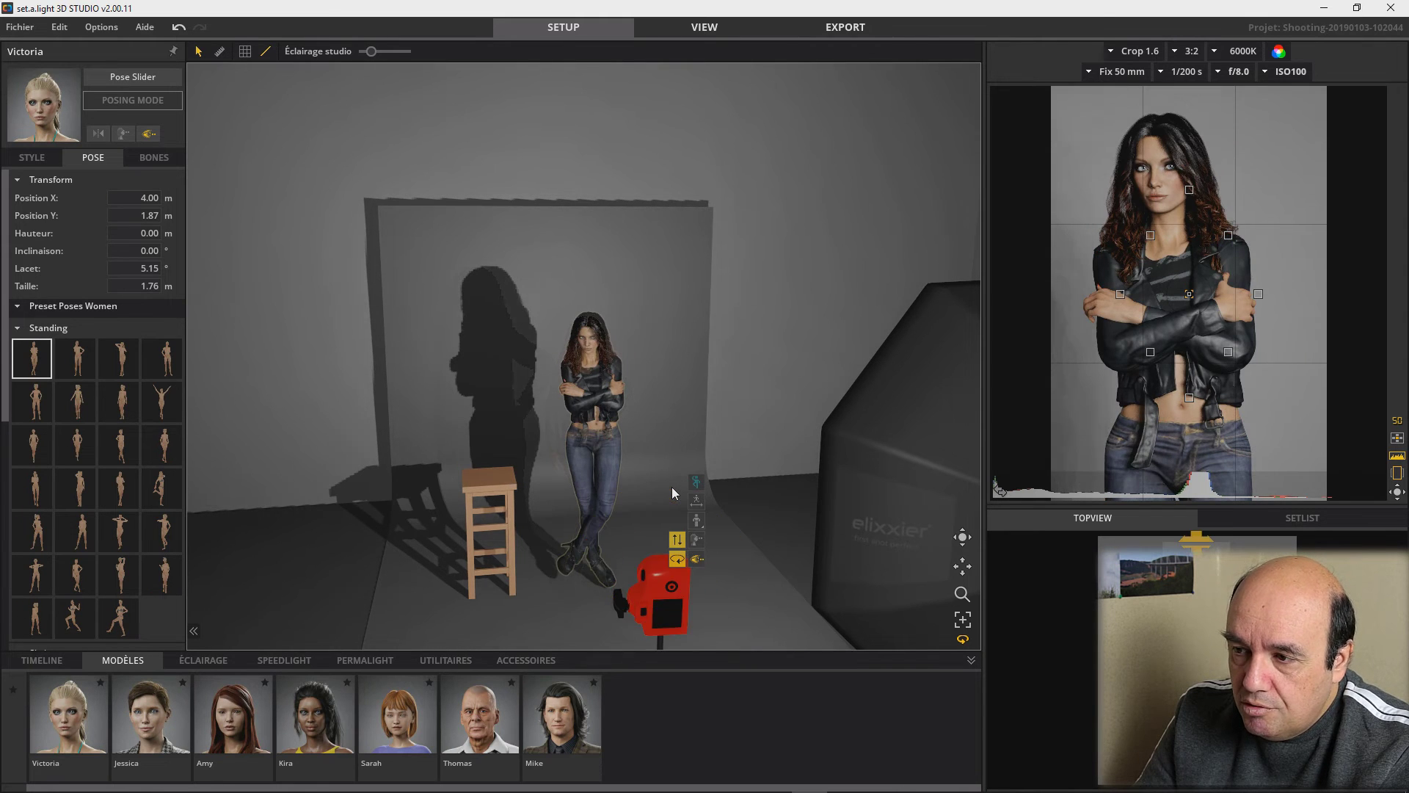
Try several other Standing preset poses for women on the model, including raised arms, ending with the third pose in the third row
scroll(671, 487, "up", 2)
mouse_move(842, 548)
right_mouse_down()
mouse_move(839, 525)
mouse_move(860, 530)
right_mouse_up()
left_click(817, 527)
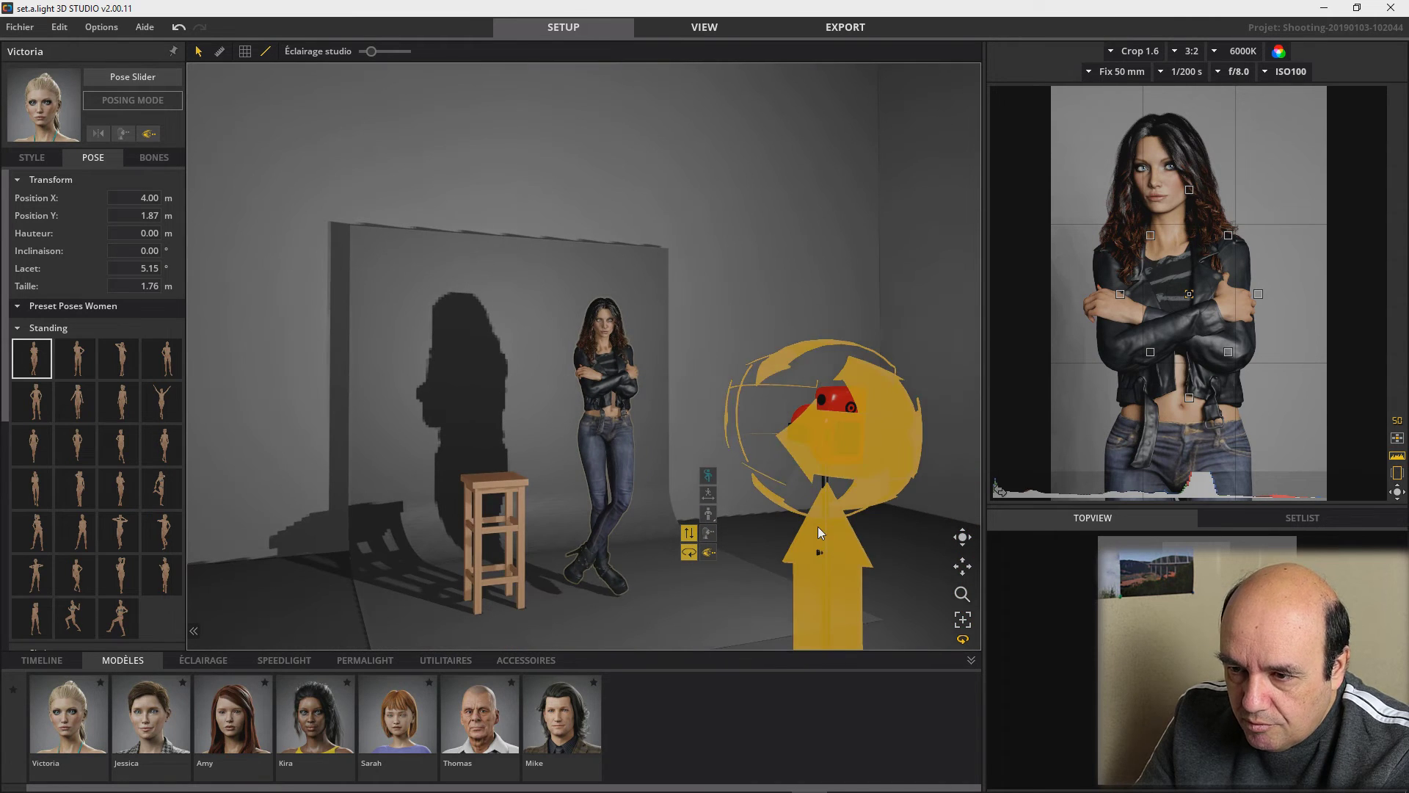
left_click(76, 359)
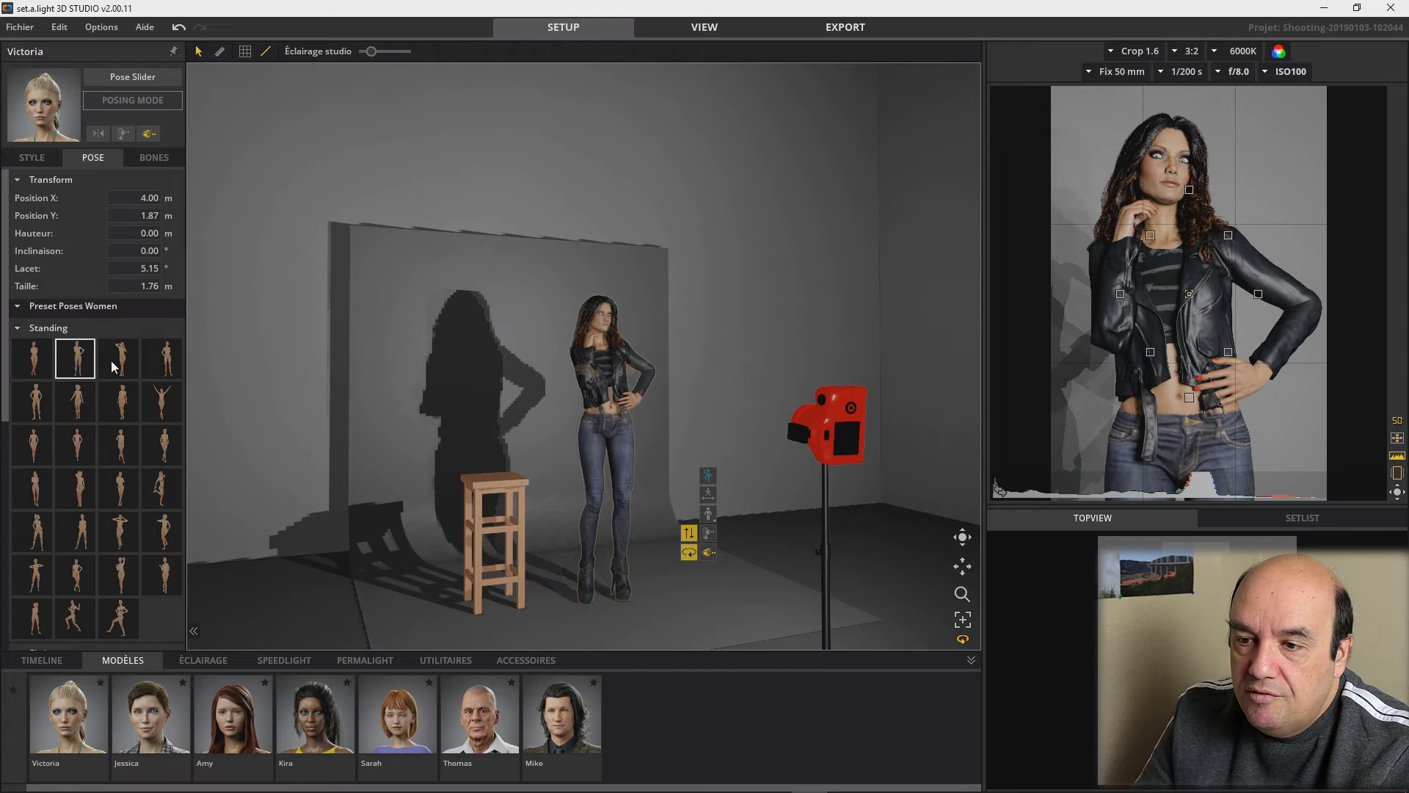
left_click(166, 361)
left_click(164, 409)
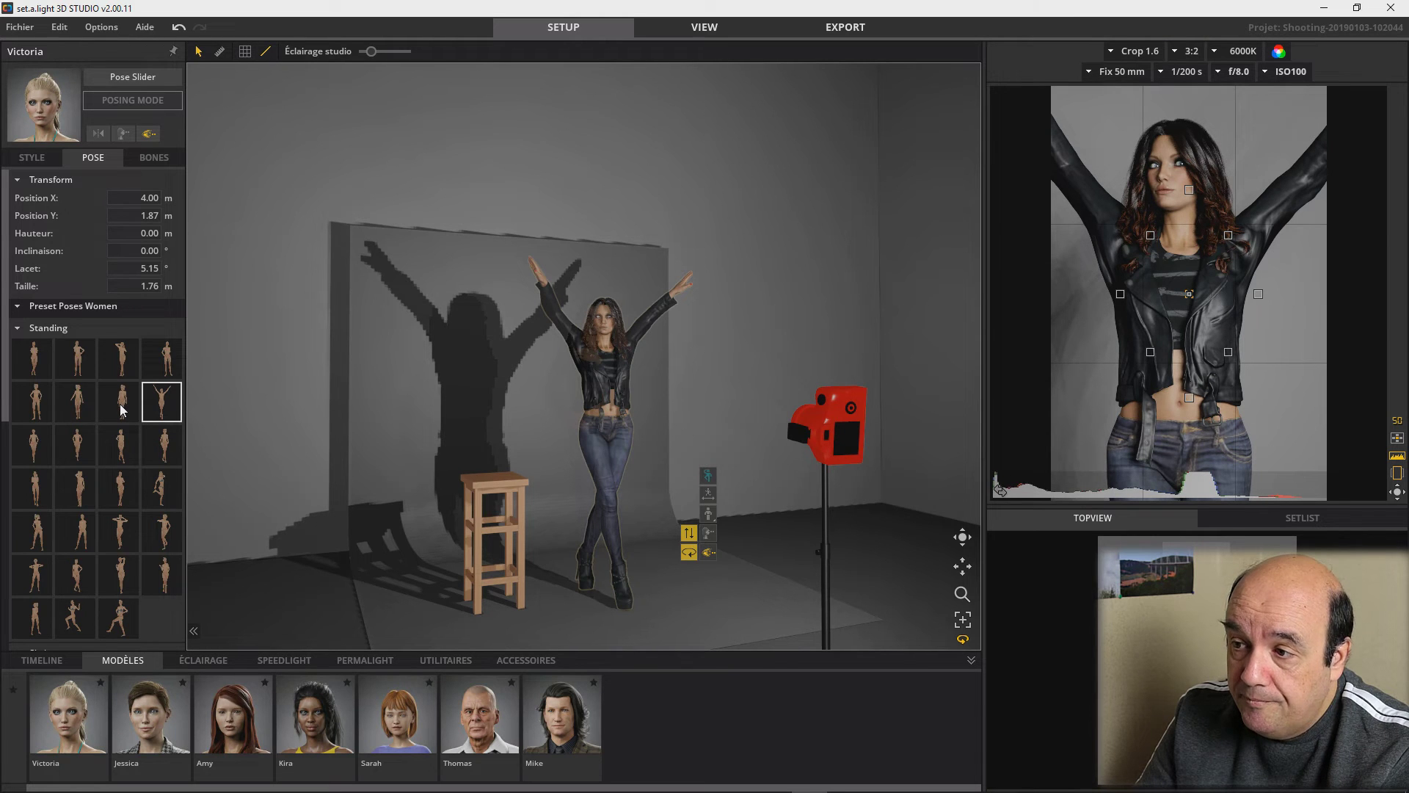
left_click(122, 409)
left_click(78, 408)
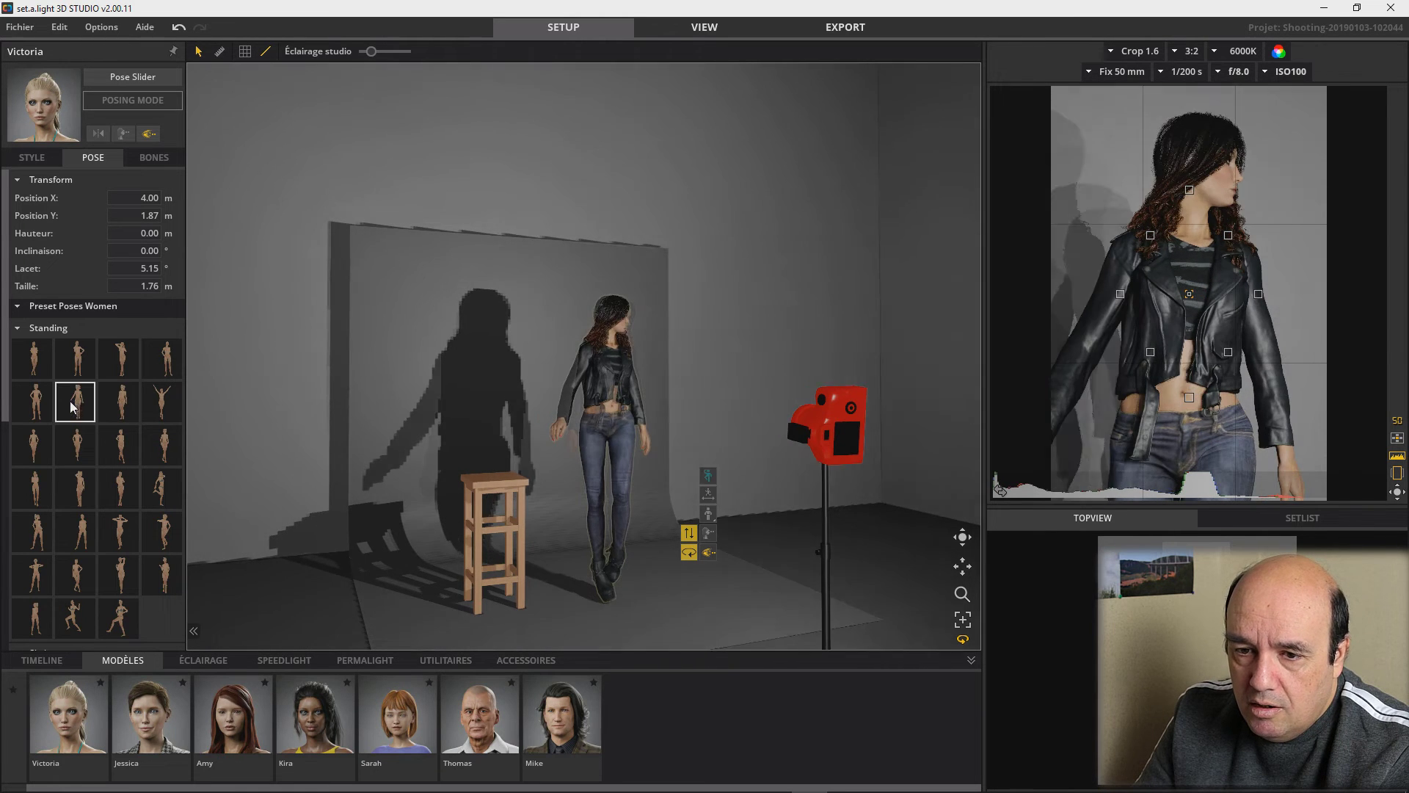
left_click(83, 448)
left_click(119, 444)
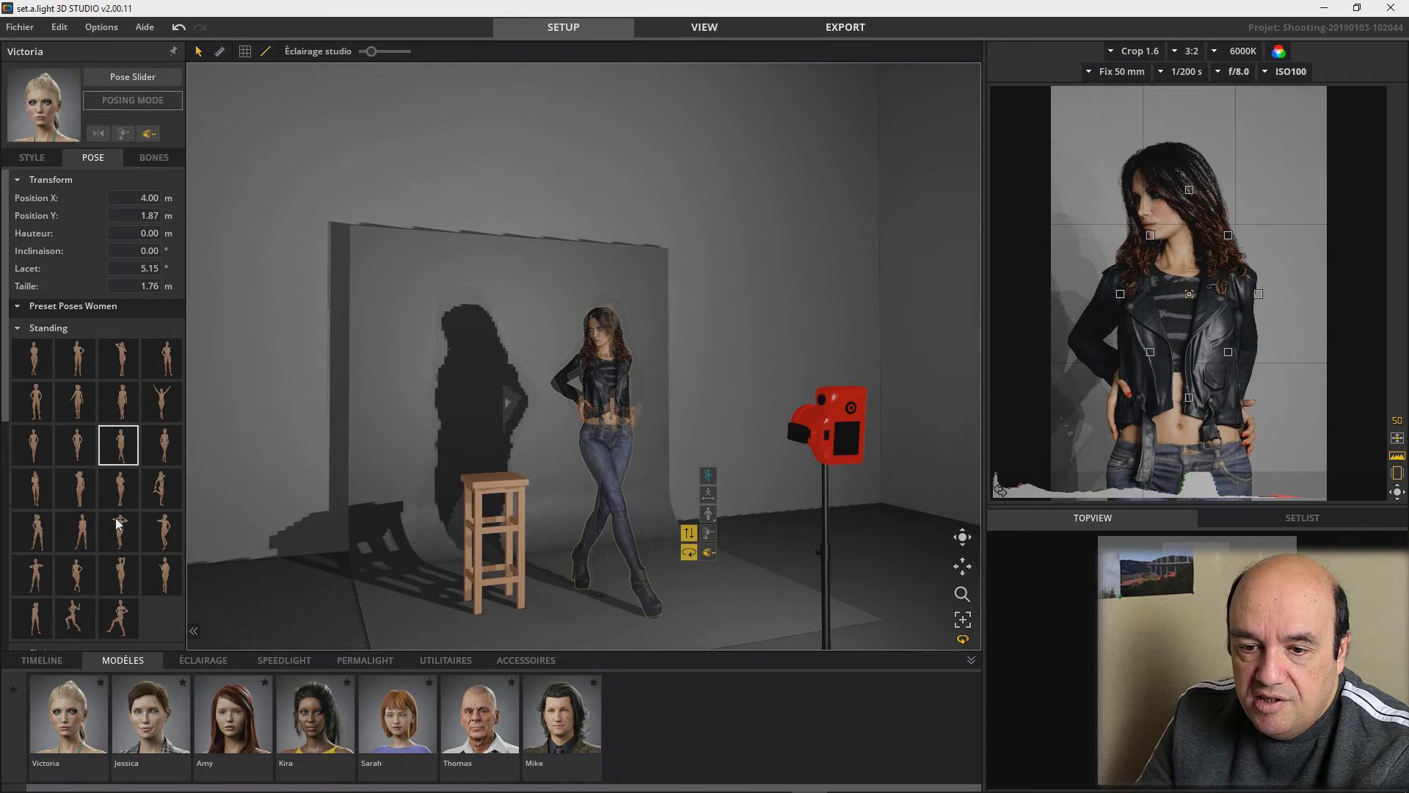
Apply the second Sitting preset pose for women, with one hand behind the head, to the model
left_click(17, 329)
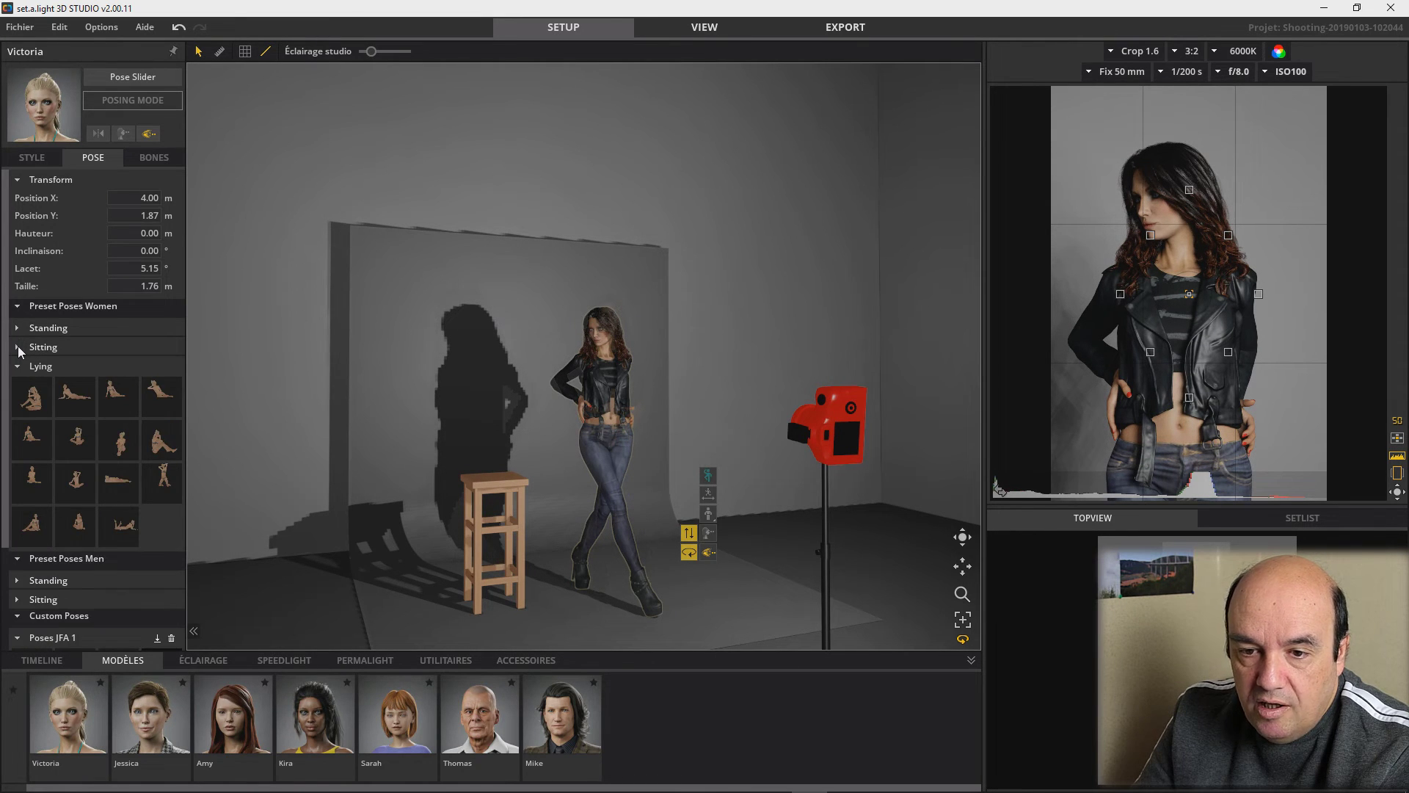
left_click(18, 347)
left_click(82, 382)
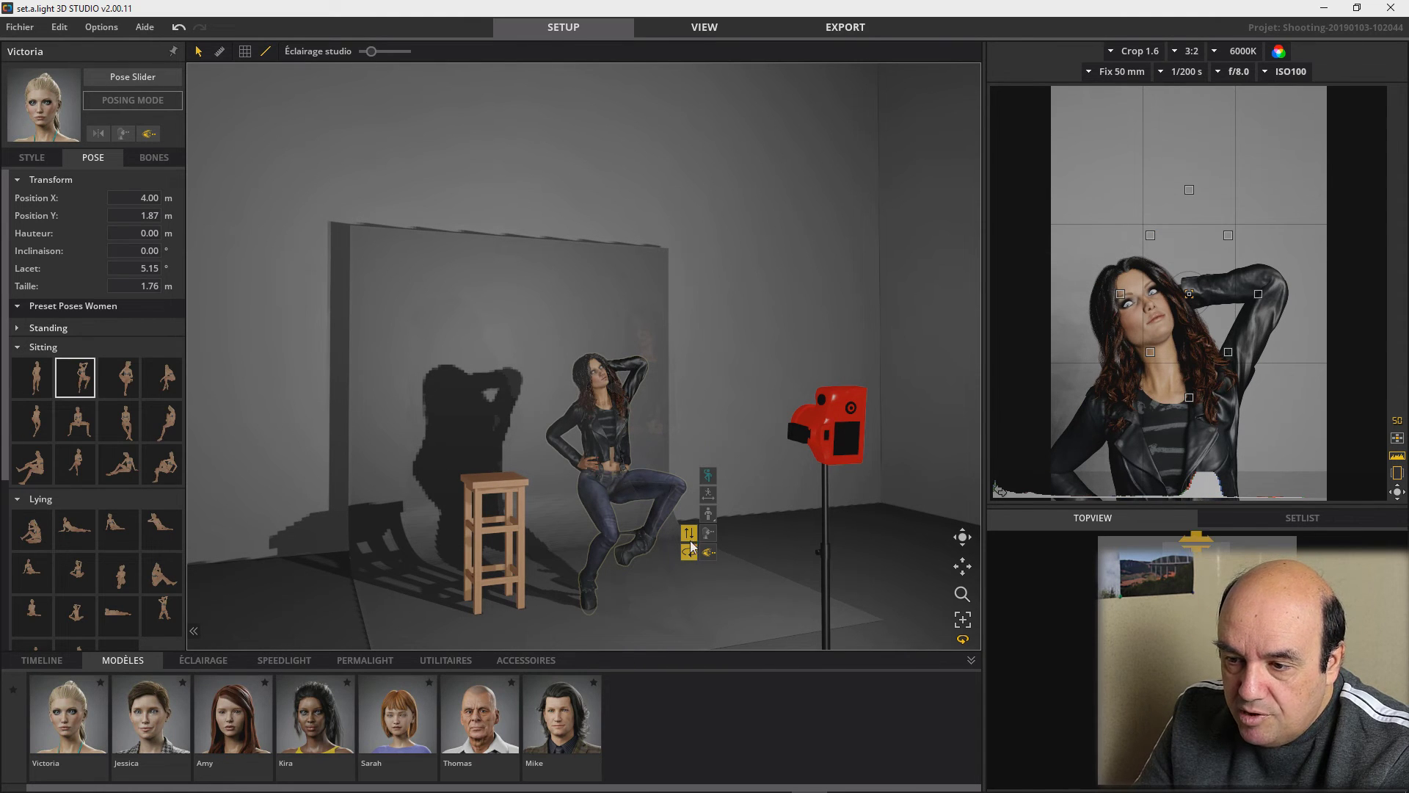
Place the model at the wooden stool, at about X 3.33 m and Y 1.68 m, raised to a height of 0.13 m
left_click_drag(592, 486, 486, 480)
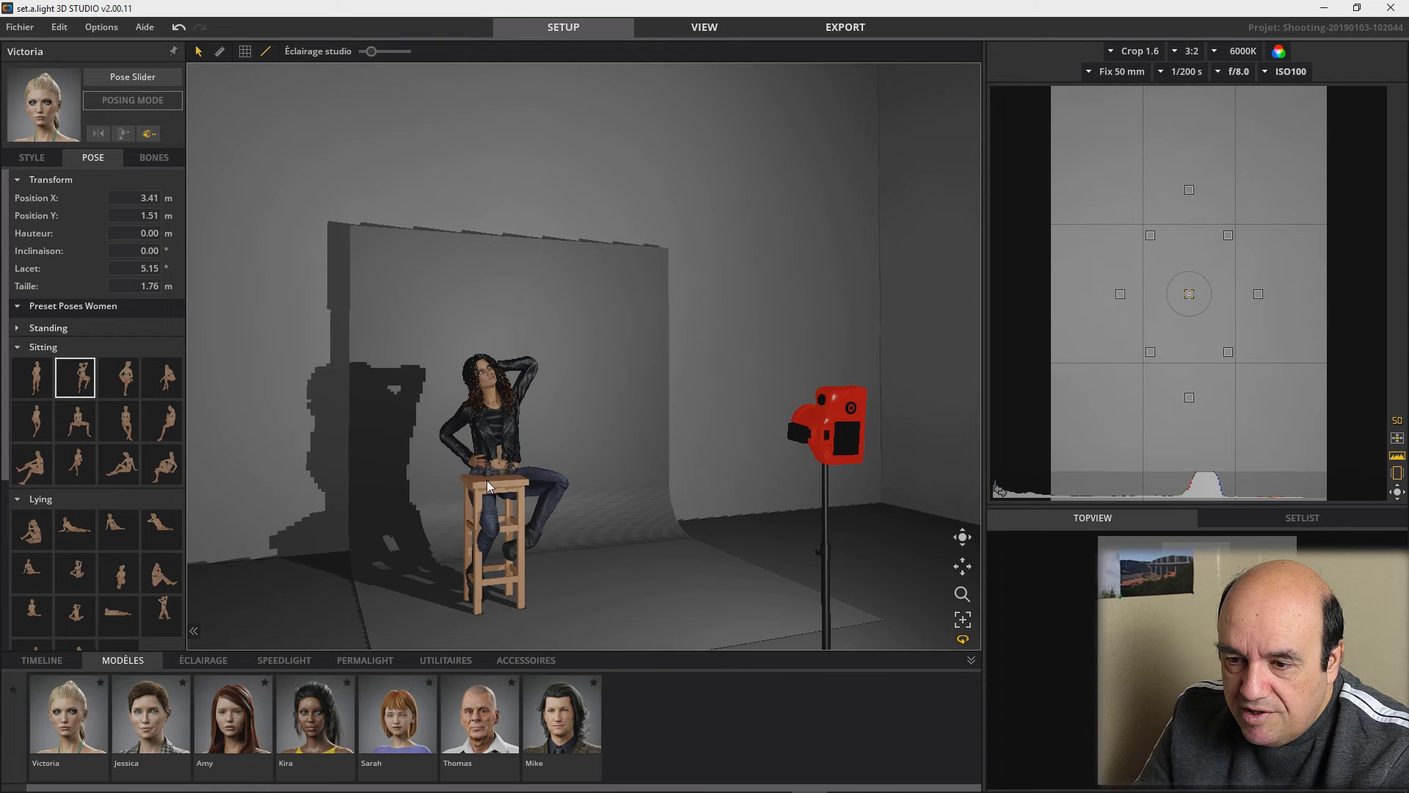
left_click_drag(578, 531, 553, 500)
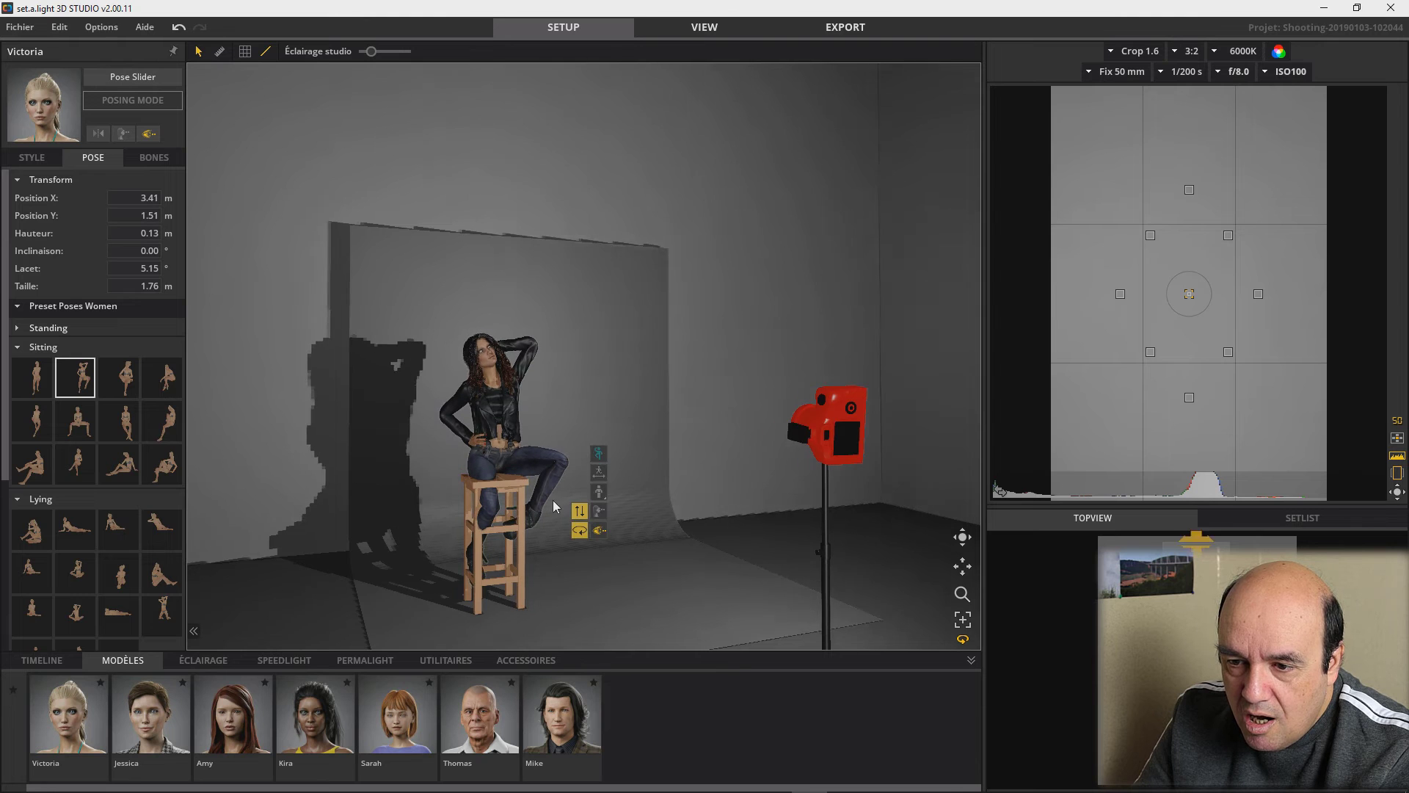
left_click_drag(477, 455, 469, 454)
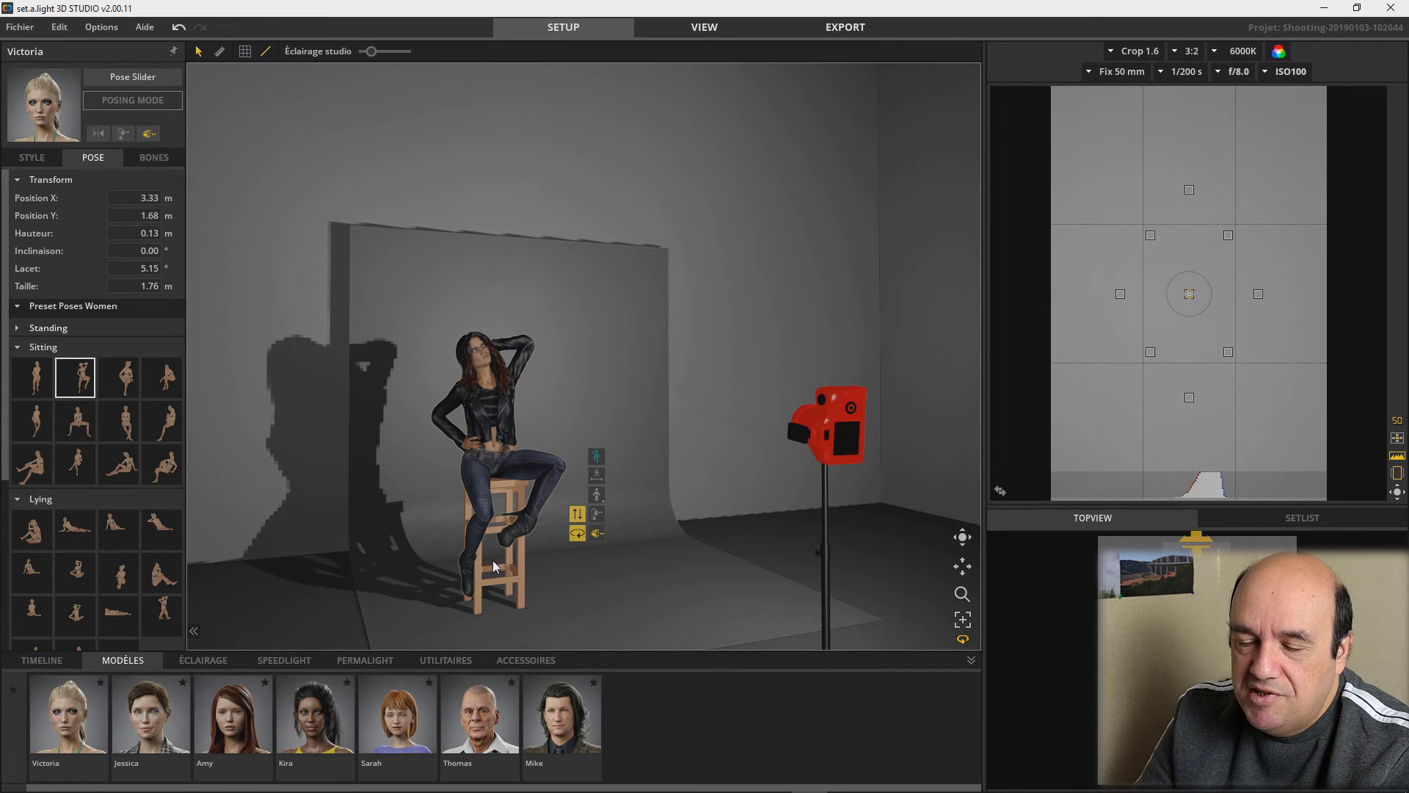
right_click_drag(653, 599, 628, 596)
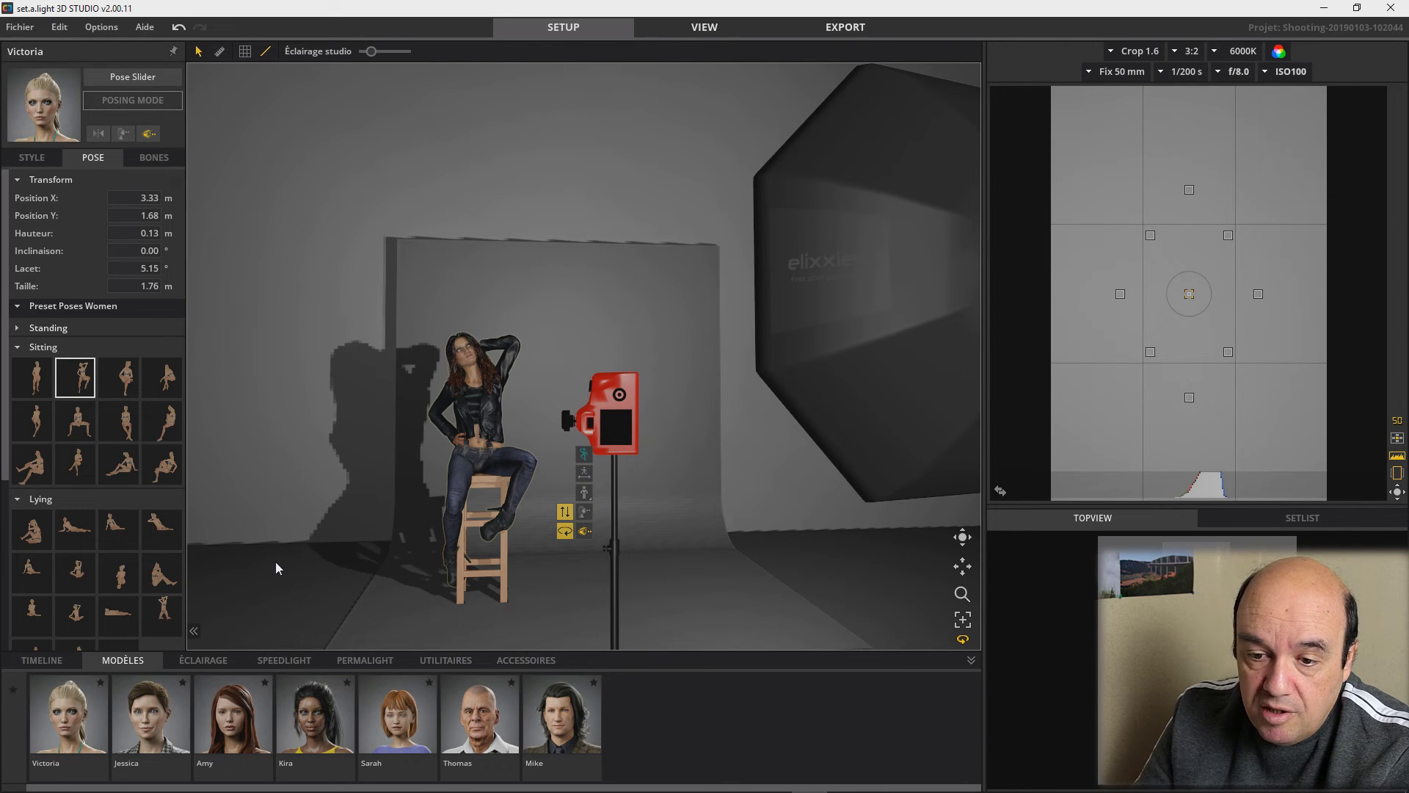
Move the model off the stool towards the backdrop's centre and apply the Lying preset pose with drawn-up knees, fourth in the second row
scroll(101, 567, "down", 6)
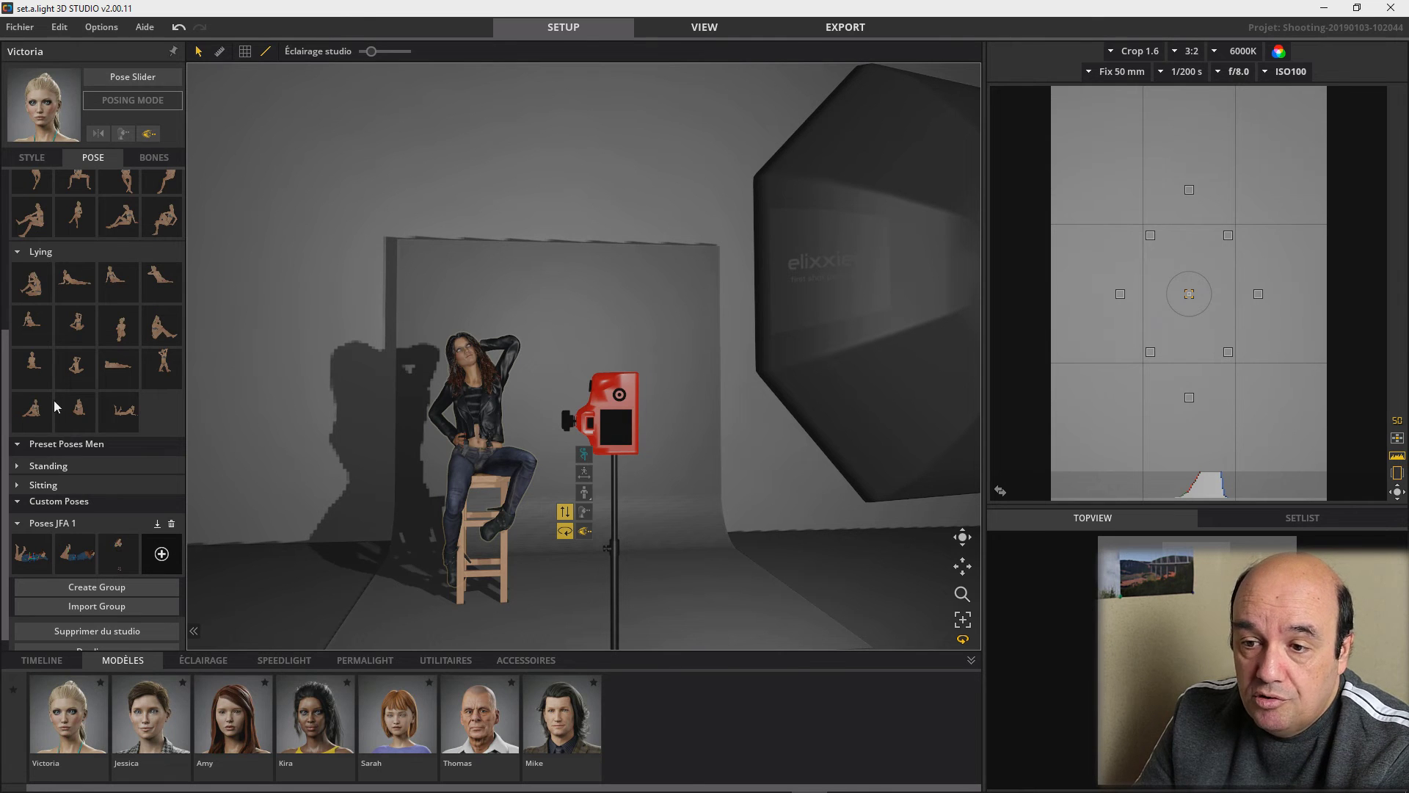
scroll(62, 408, "up", 1)
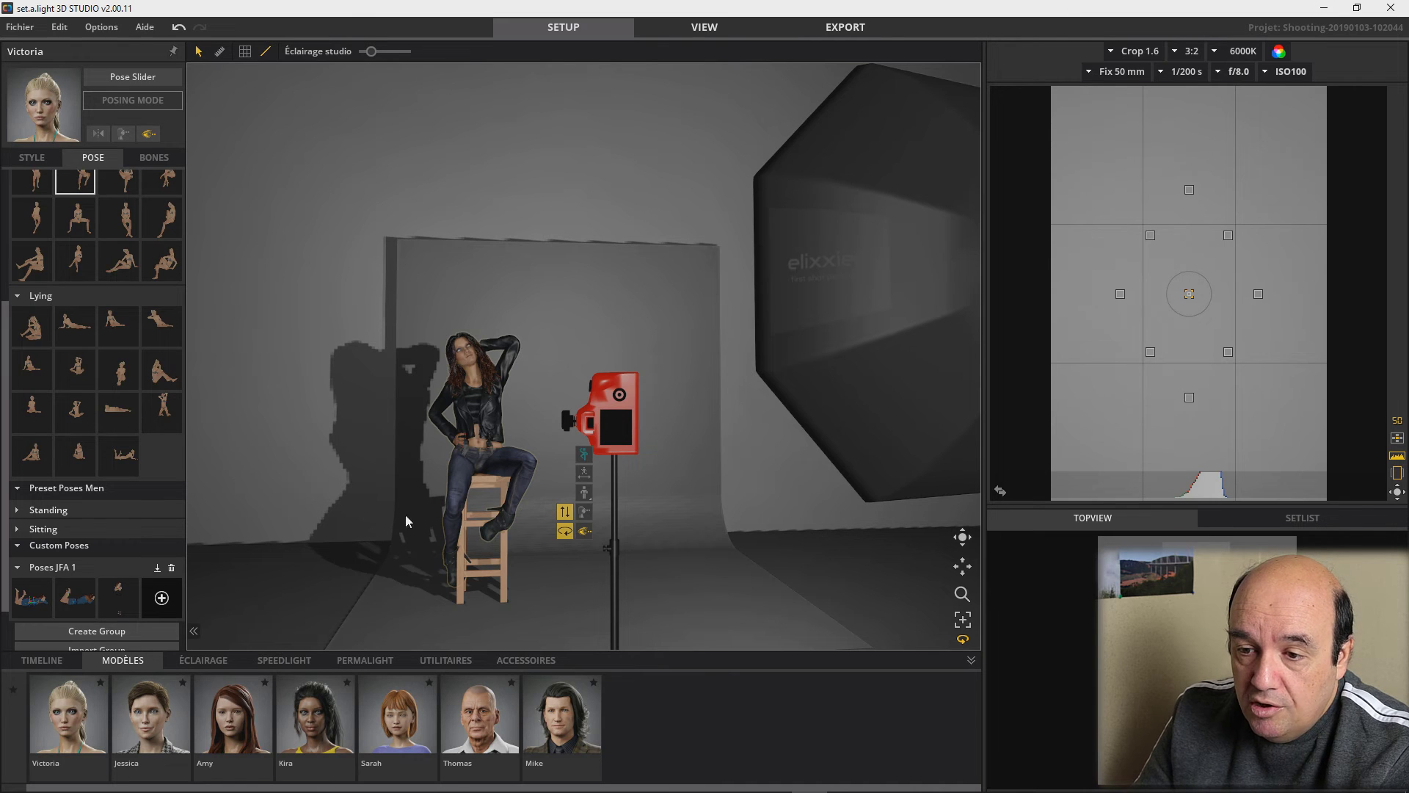
left_click_drag(485, 417, 578, 415)
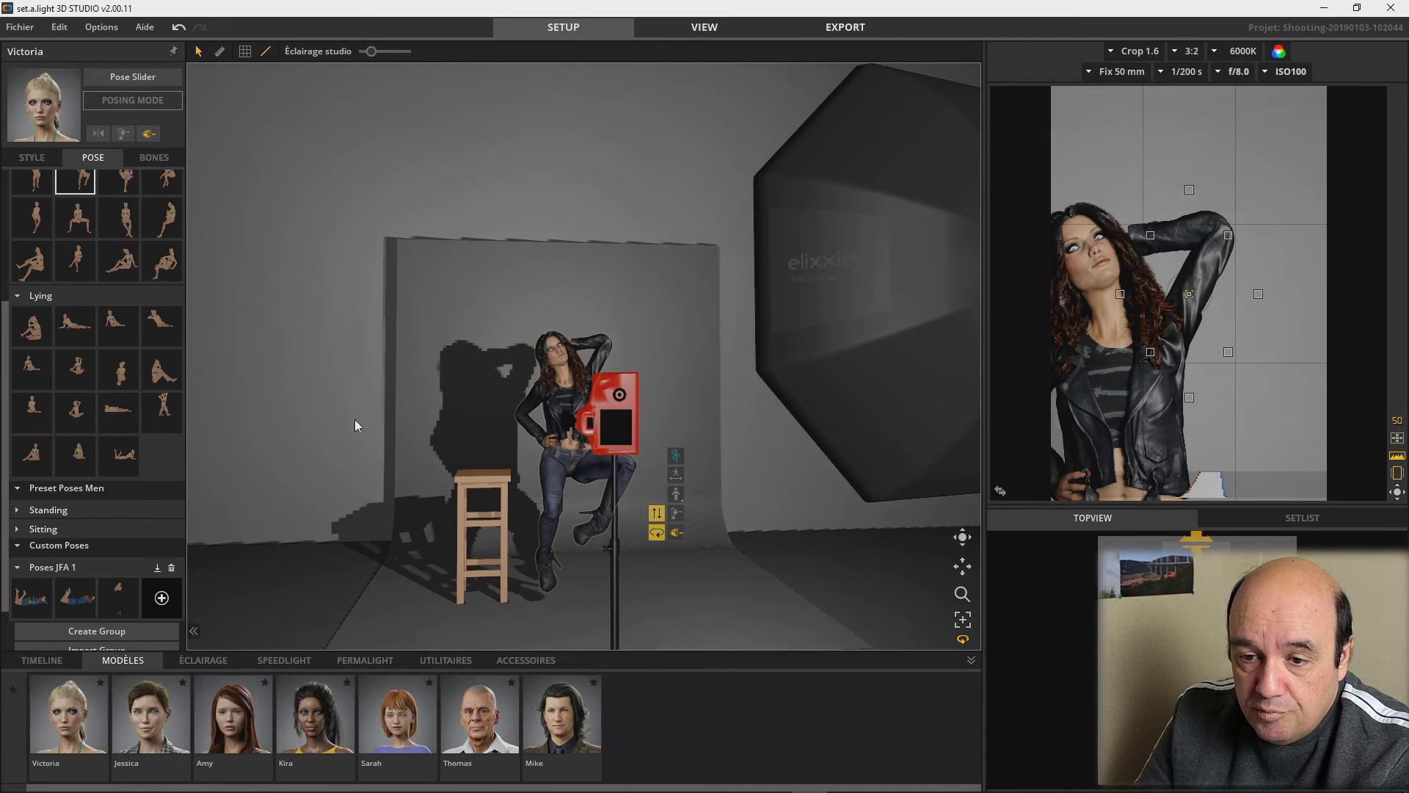
left_click(162, 375)
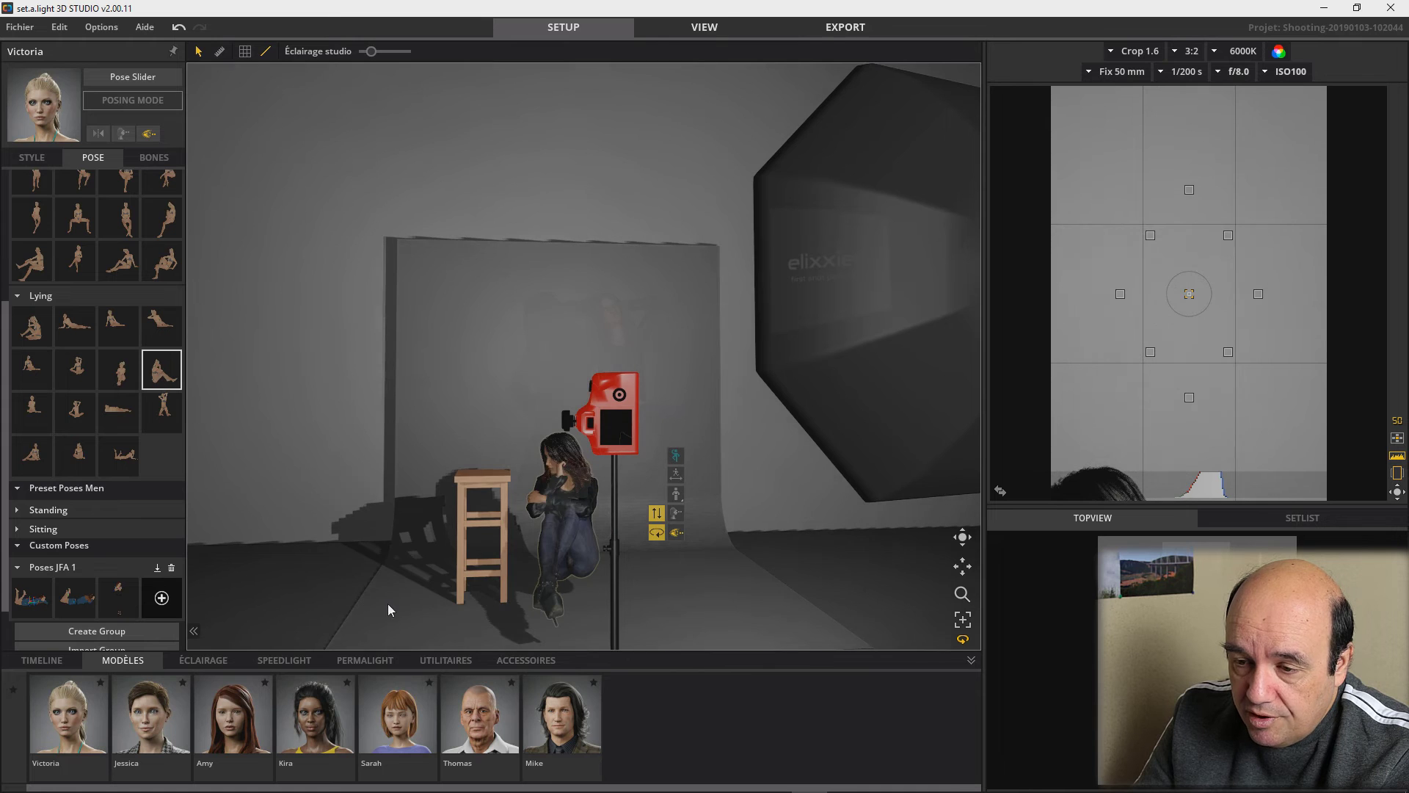
left_click_drag(389, 605, 438, 601)
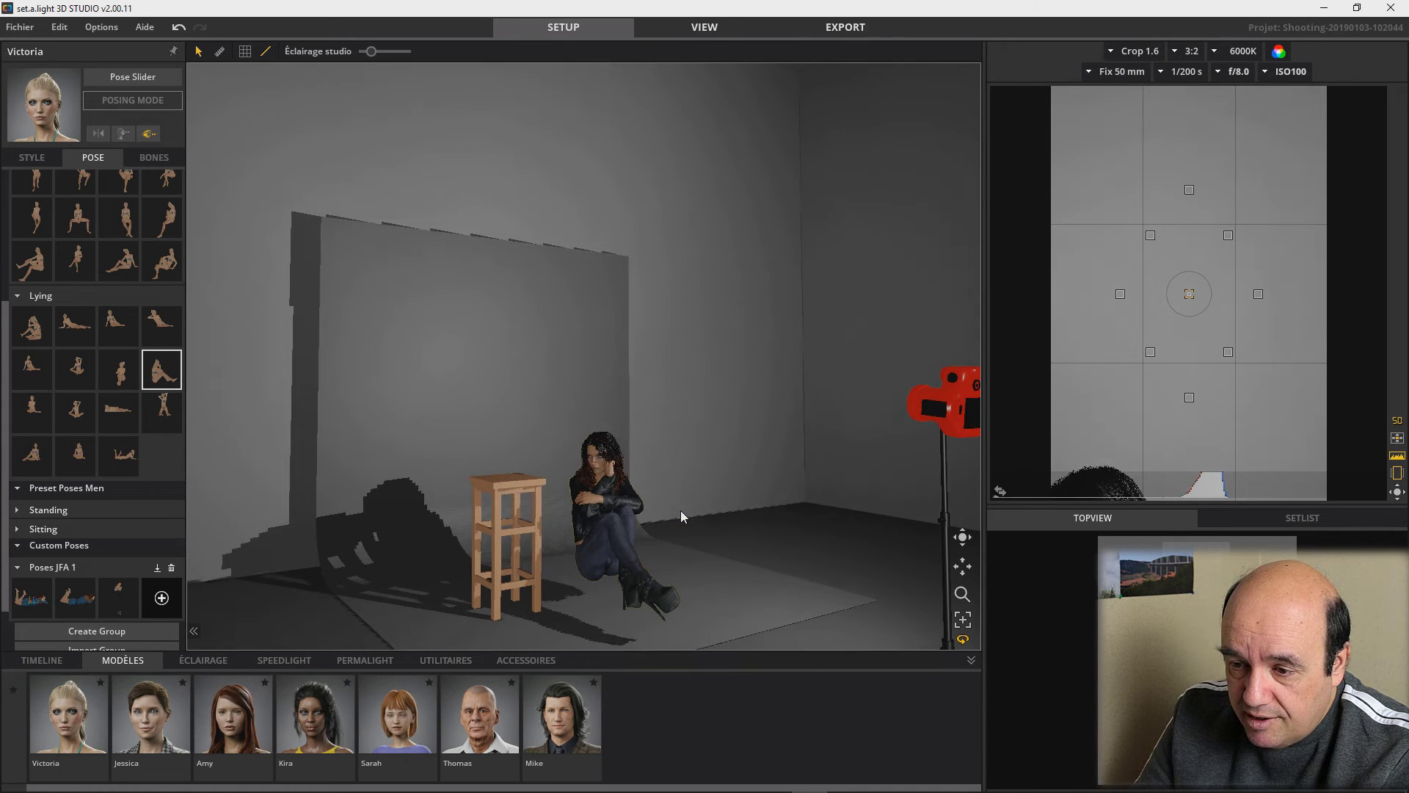
Move the wooden stool off the backdrop to about X 1.22 m and Y 1.69 m, and shift the model closer to the backdrop
left_click_drag(681, 512, 684, 531)
left_click_drag(779, 599, 661, 591)
left_click_drag(484, 535, 139, 540)
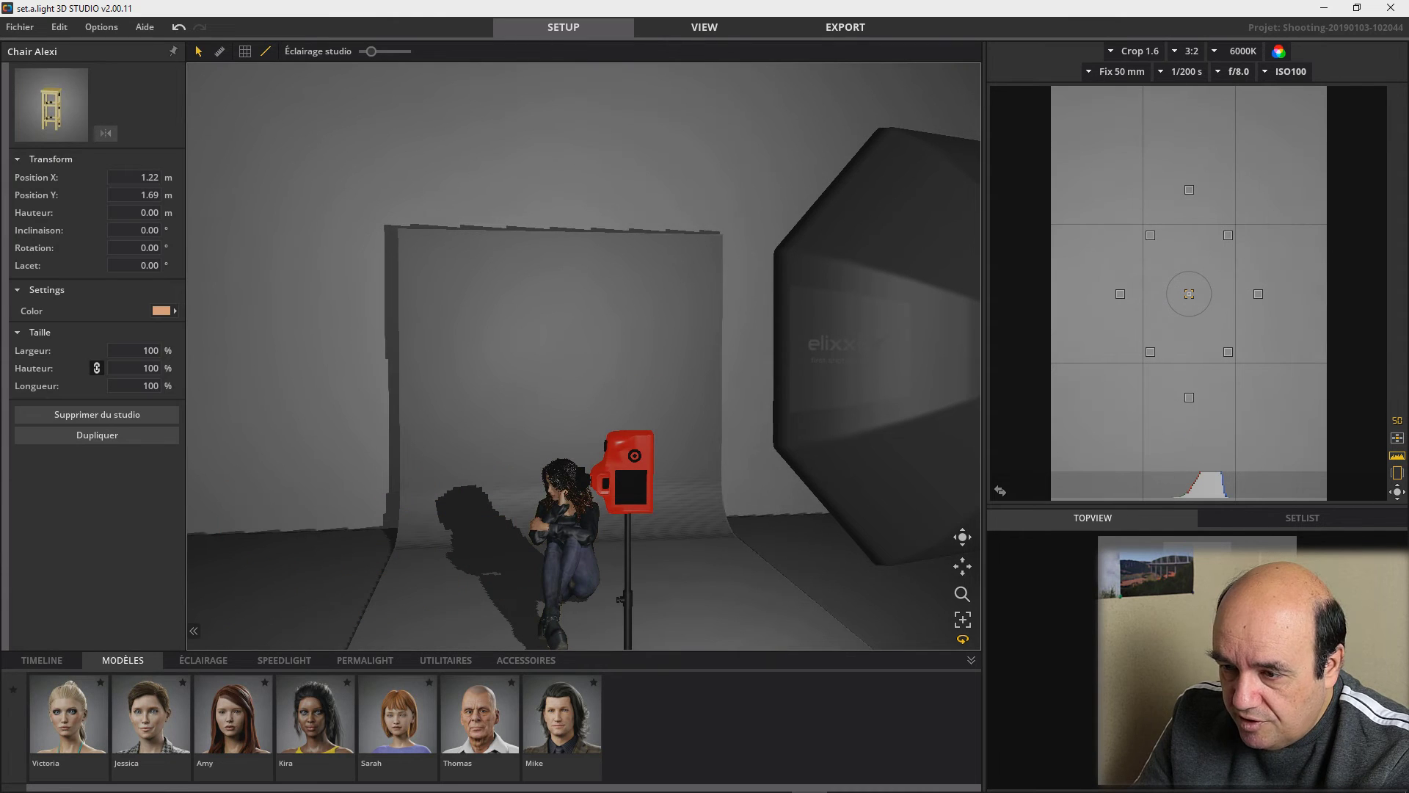
left_click_drag(567, 581, 562, 548)
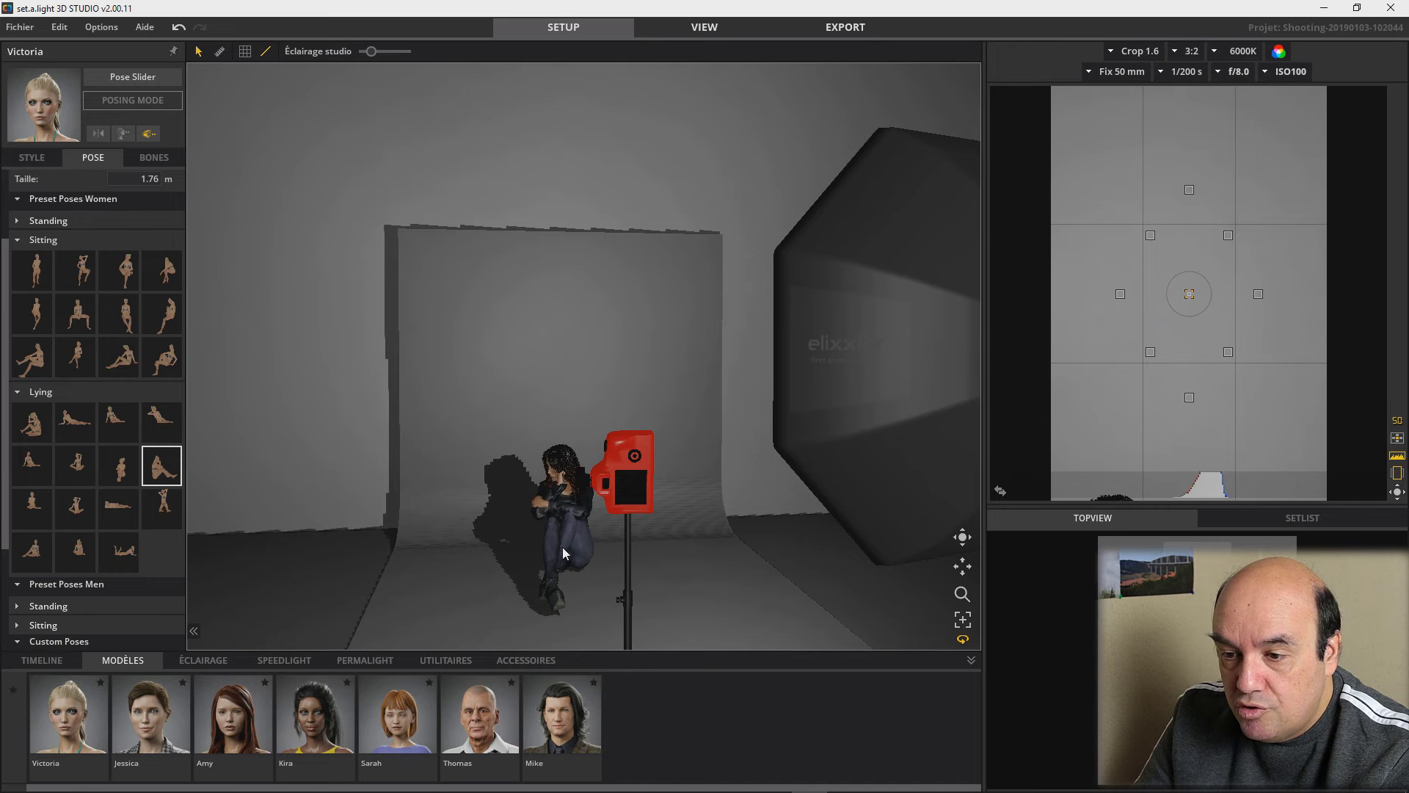
Apply the last Lying preset pose, on the stomach with raised feet, and raise the model to a height of 0.27 m
left_click(121, 547)
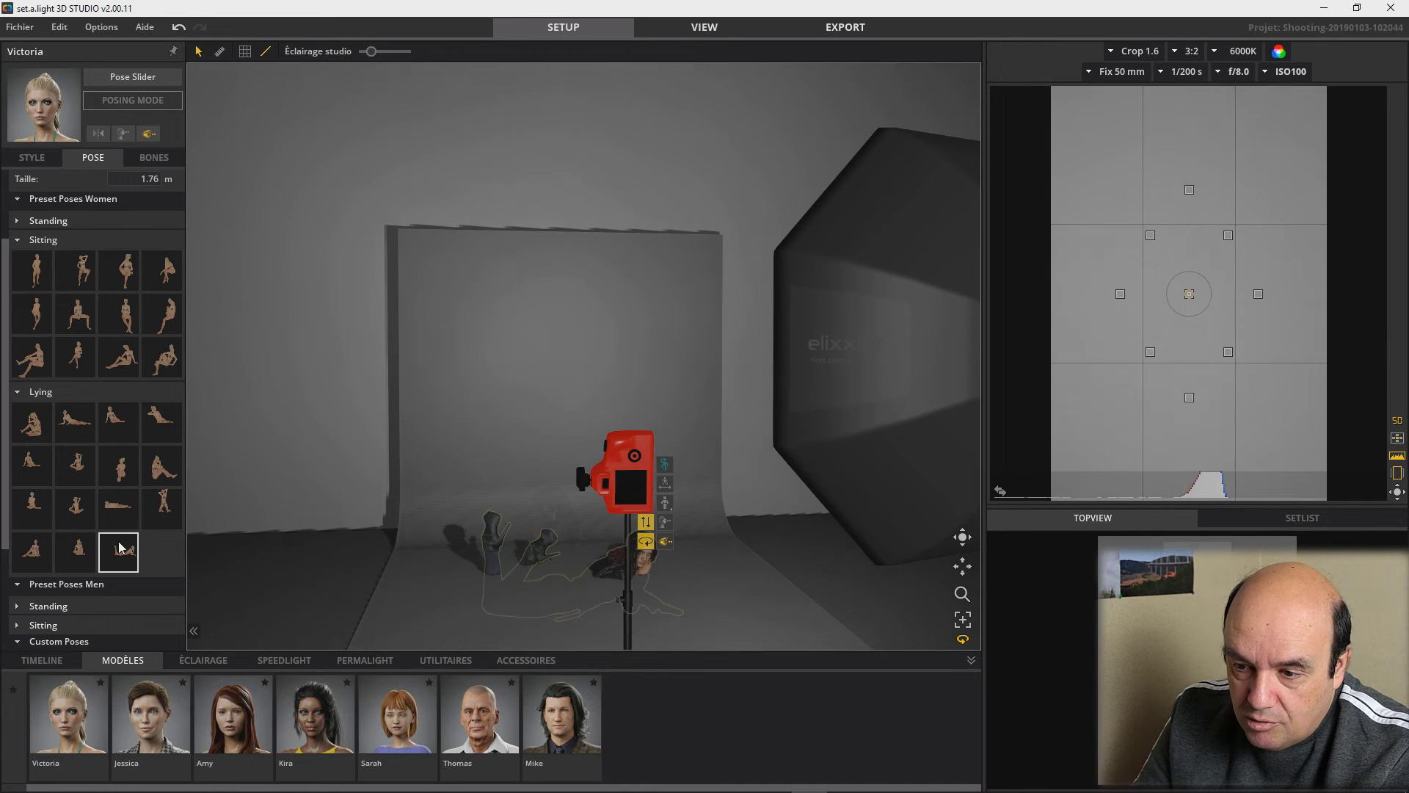
mouse_move(766, 559)
right_mouse_down()
mouse_move(741, 548)
mouse_move(755, 547)
right_mouse_up()
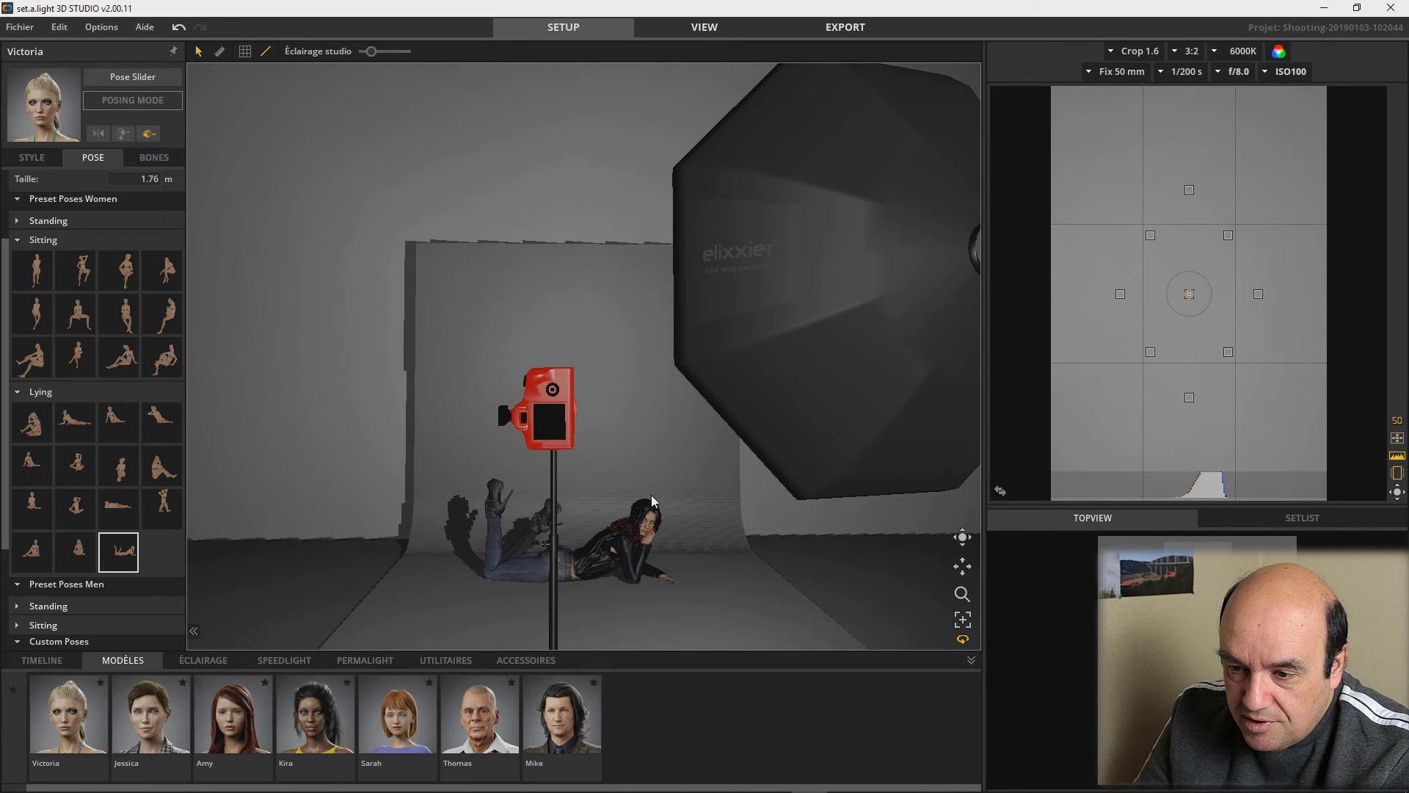
left_click(653, 501)
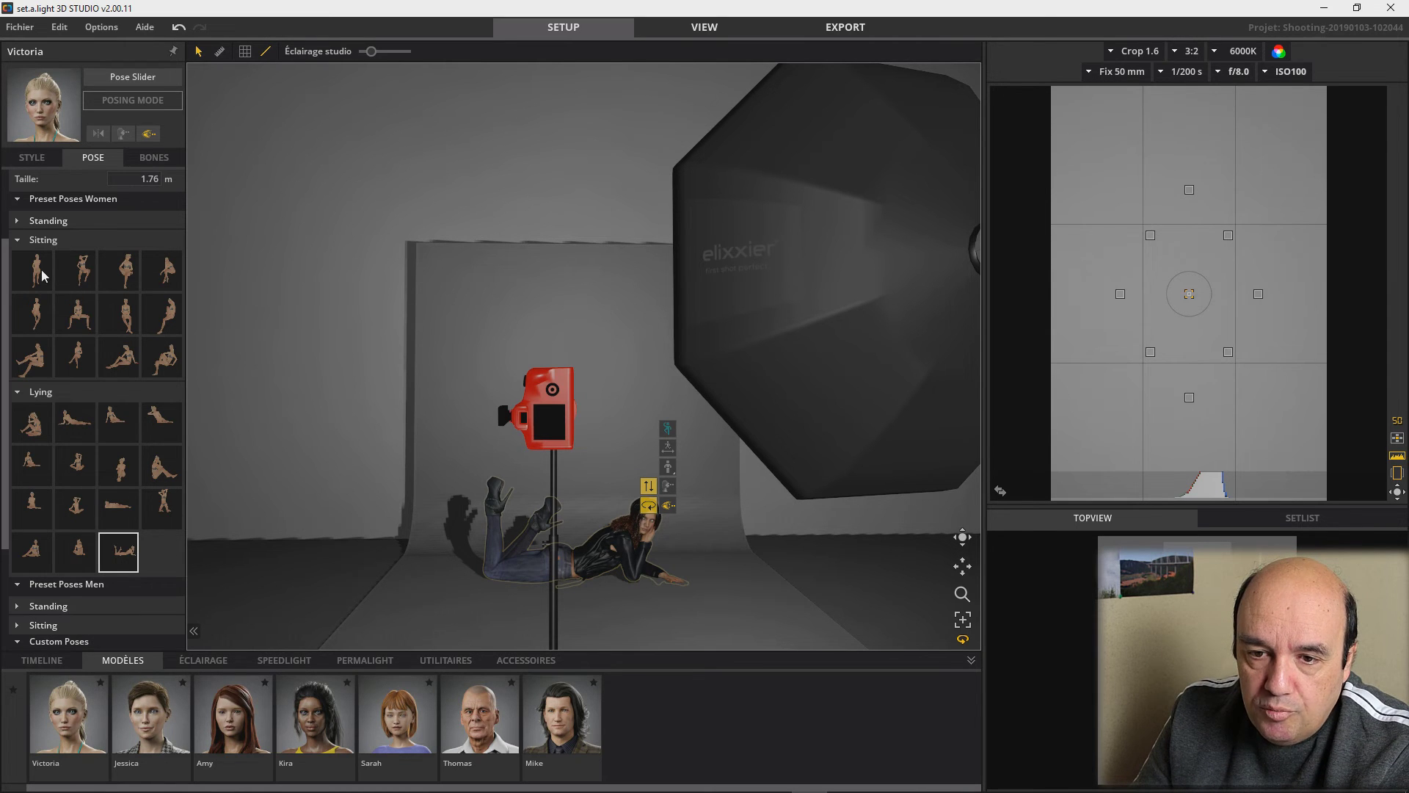
Apply the third Standing preset pose for women to the model and lower her to a height of 0.00 m
scroll(80, 297, "up", 1)
left_click(19, 280)
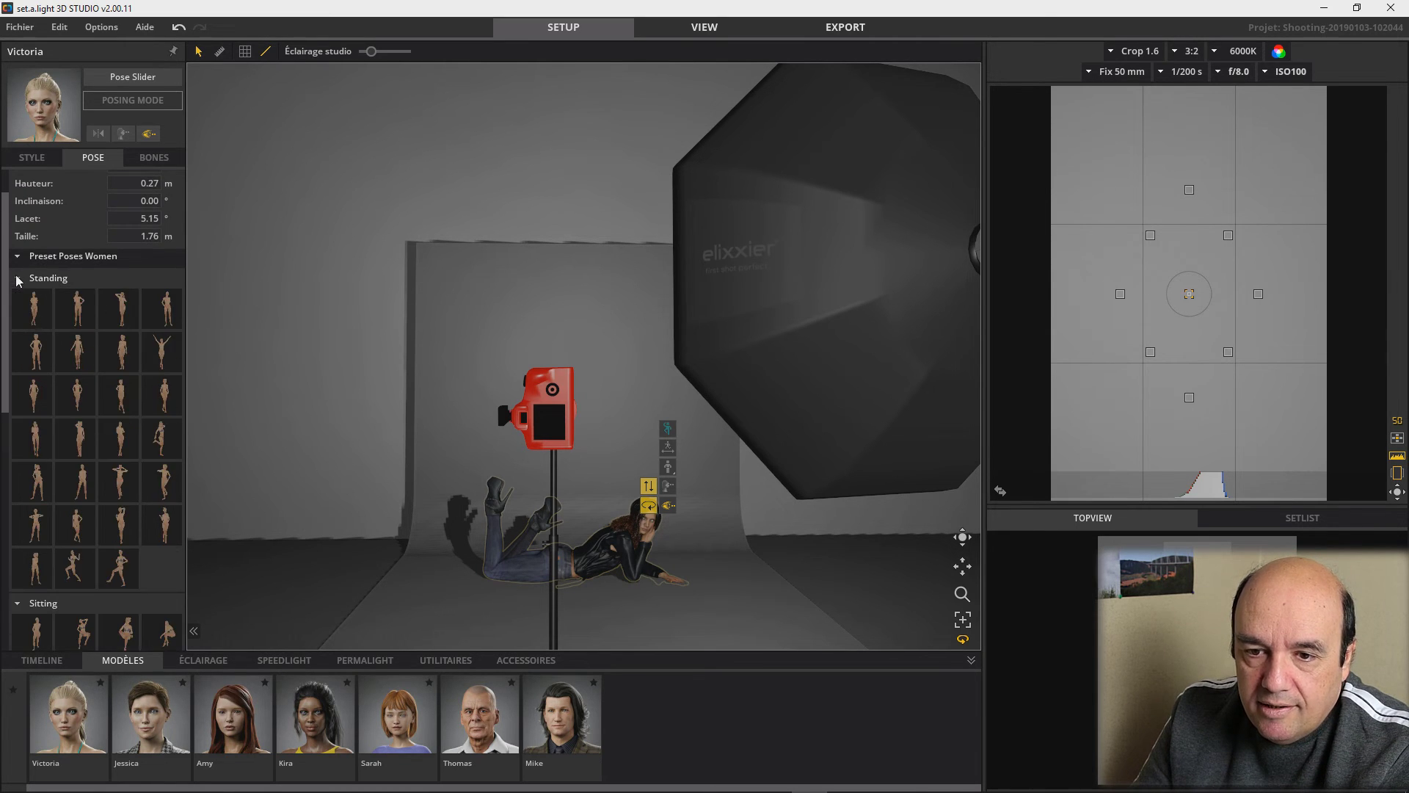
left_click(116, 314)
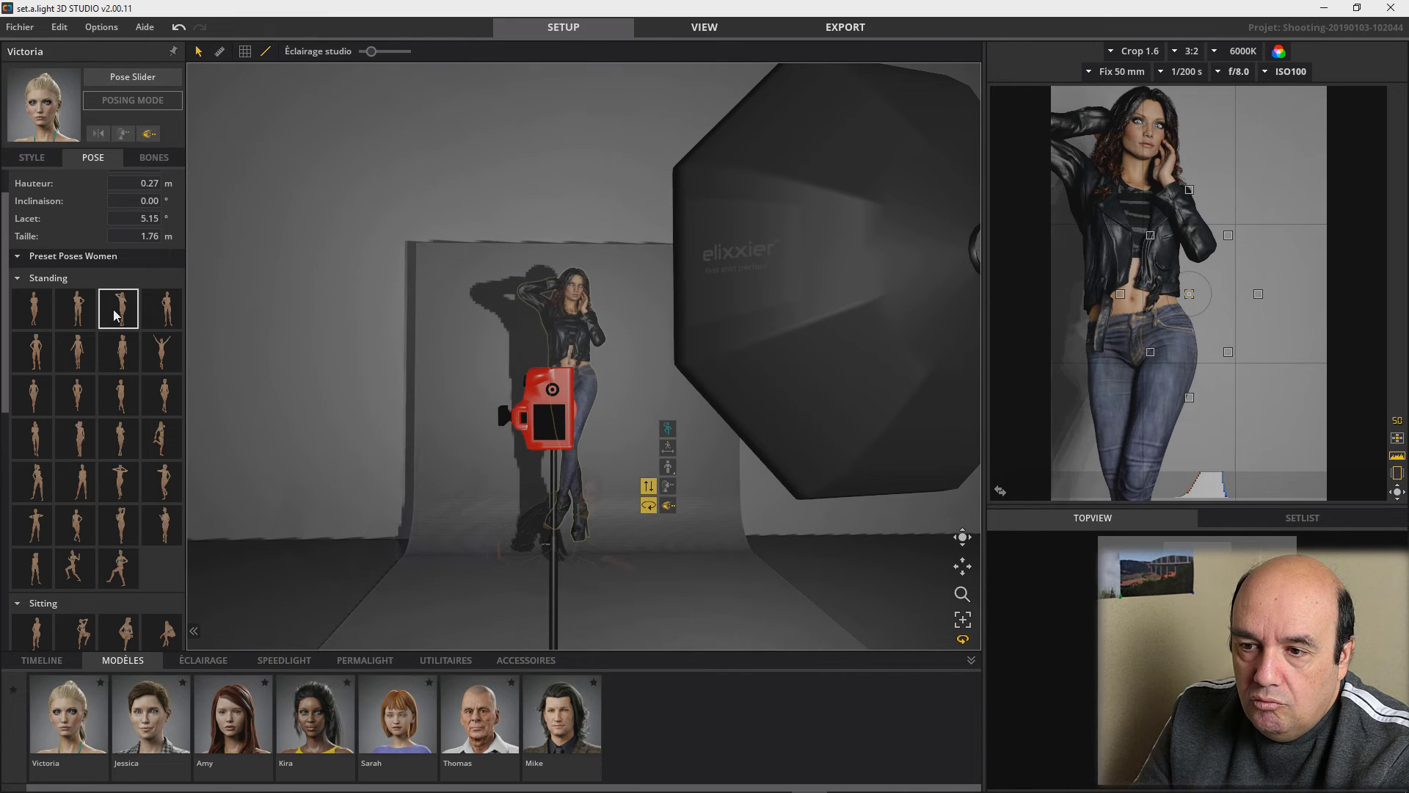
left_click_drag(655, 493, 681, 561)
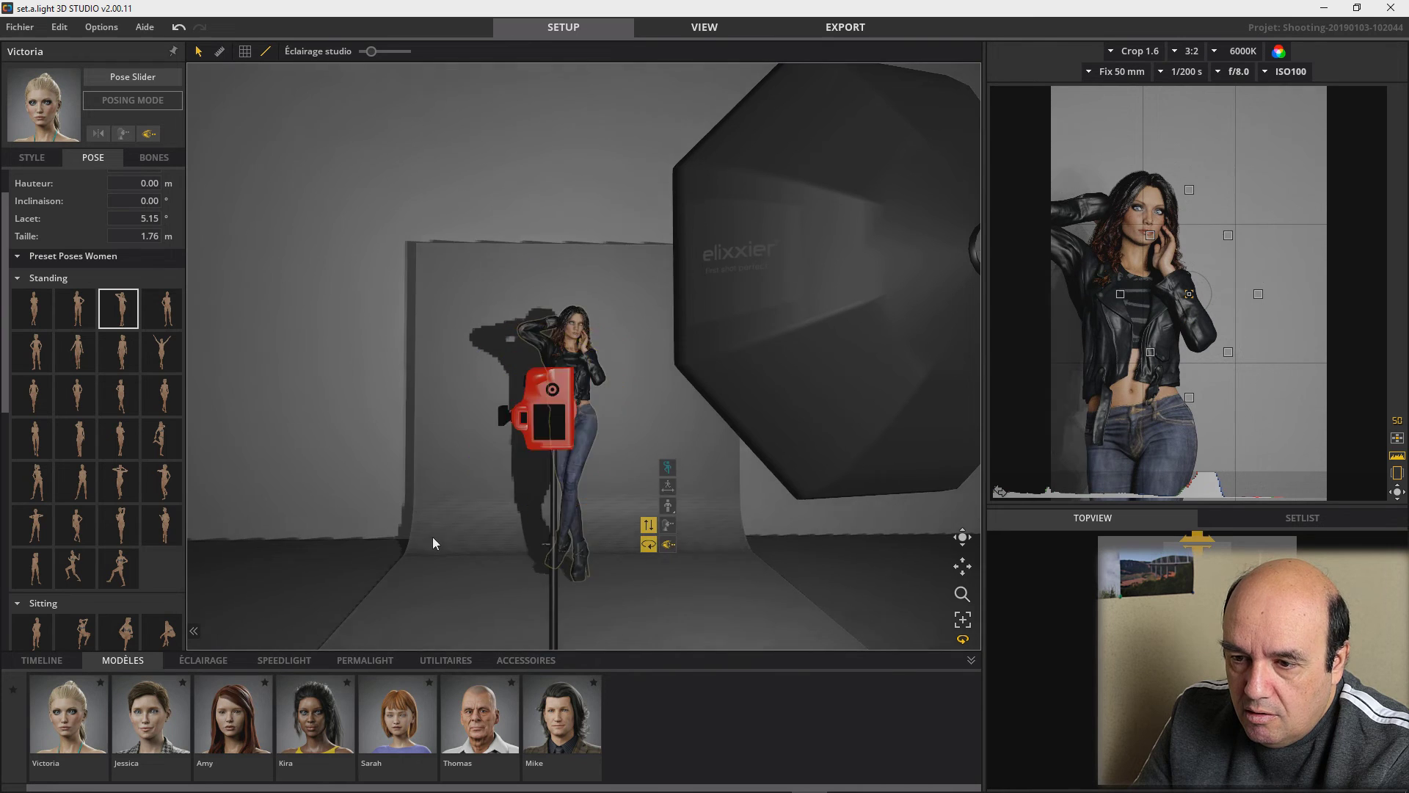
Move the model forward and sideways on the backdrop until she is centred in the camera frame
left_click_drag(433, 537, 491, 556)
left_click(629, 517)
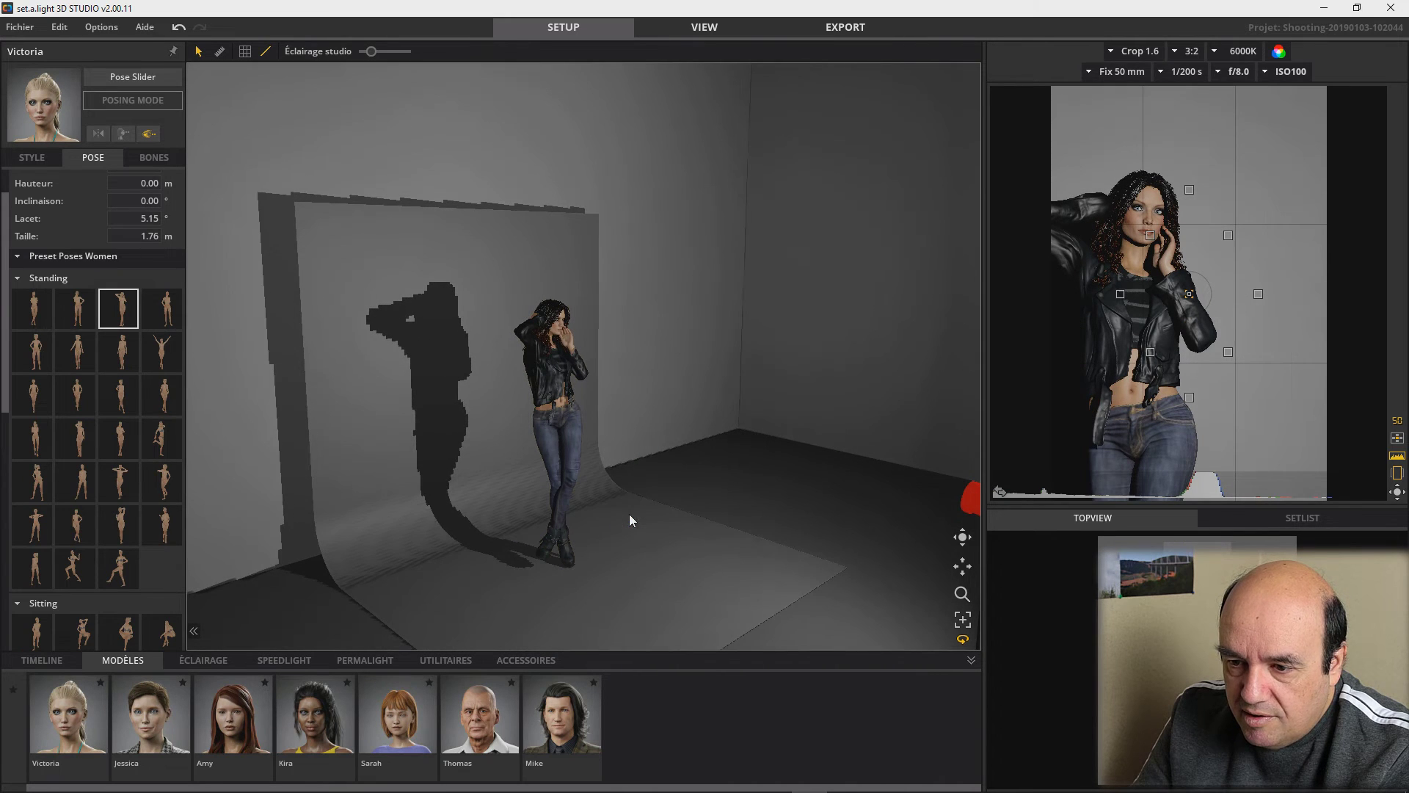
left_click_drag(566, 470, 603, 497)
left_click_drag(729, 524, 683, 533)
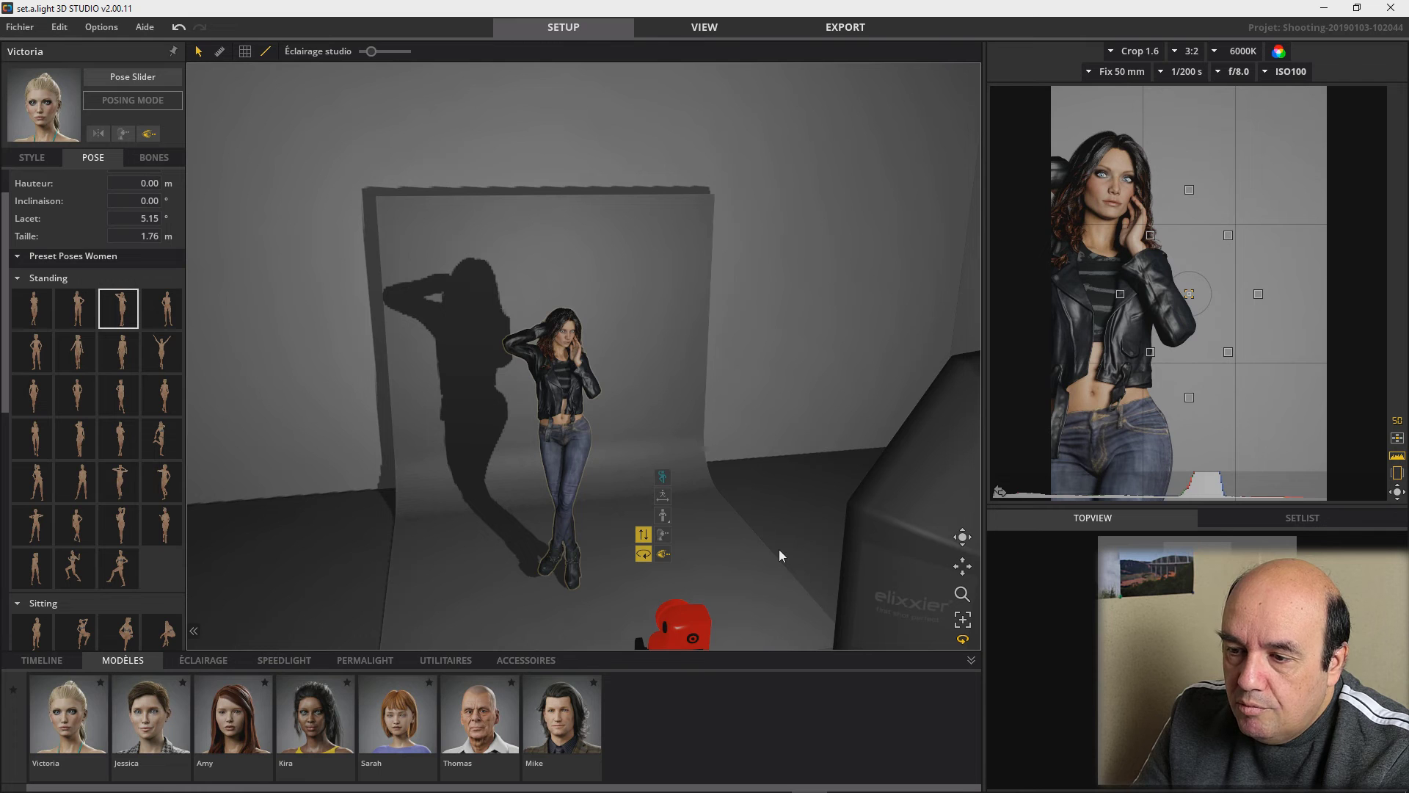
scroll(778, 555, "down", 5)
scroll(692, 617, "down", 2)
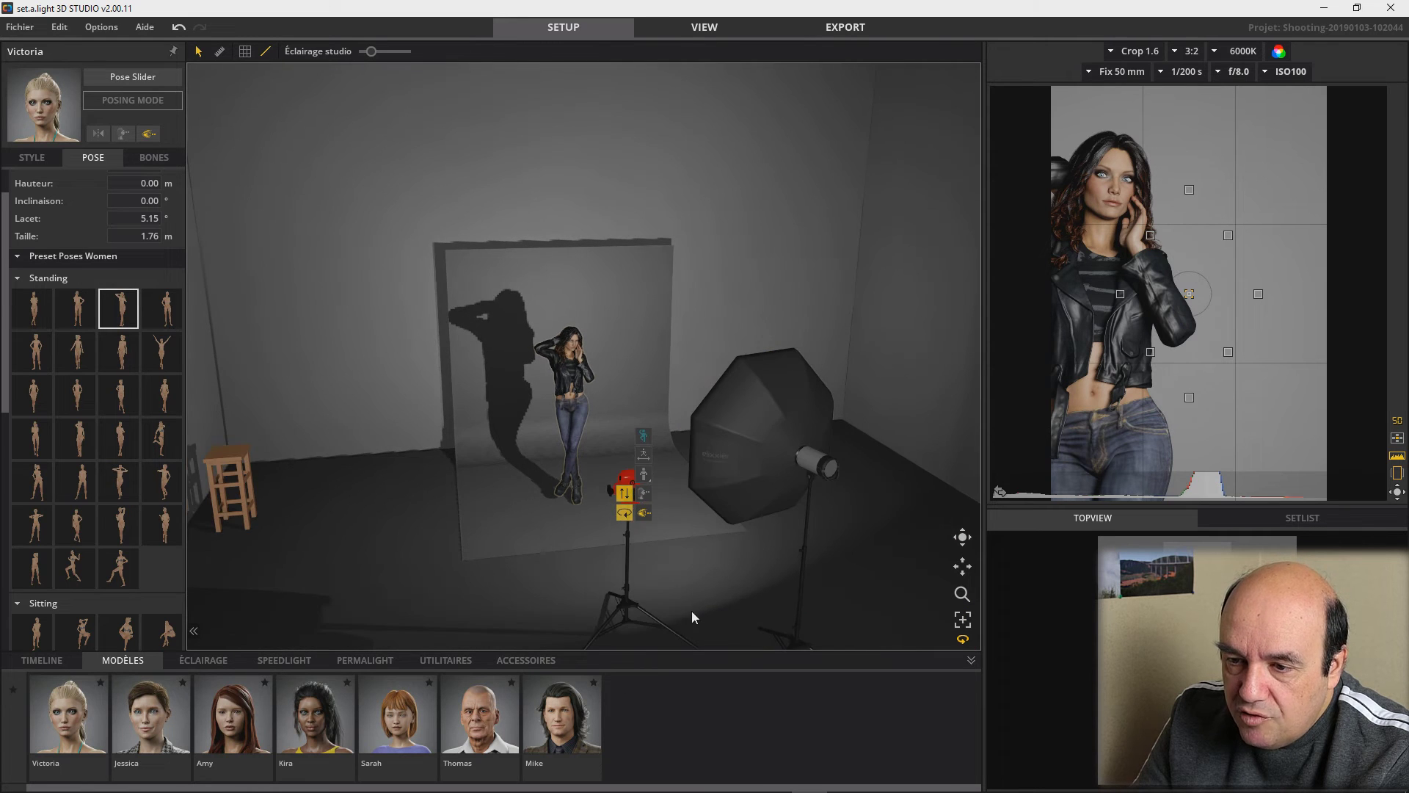
left_click_drag(575, 468, 603, 469)
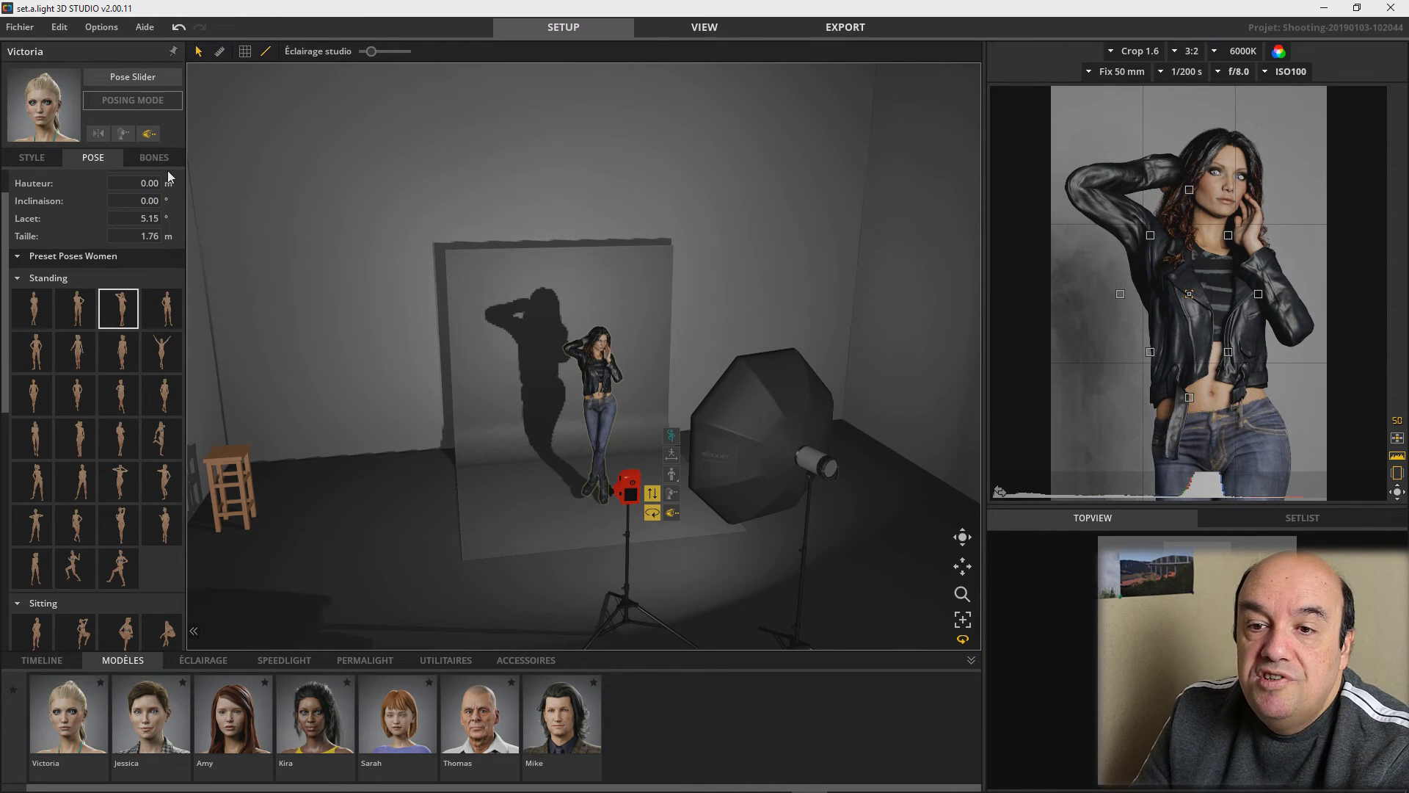
Open the Pose Slider, enter posing mode and stretch the model's left arm upward and outward
left_click(135, 77)
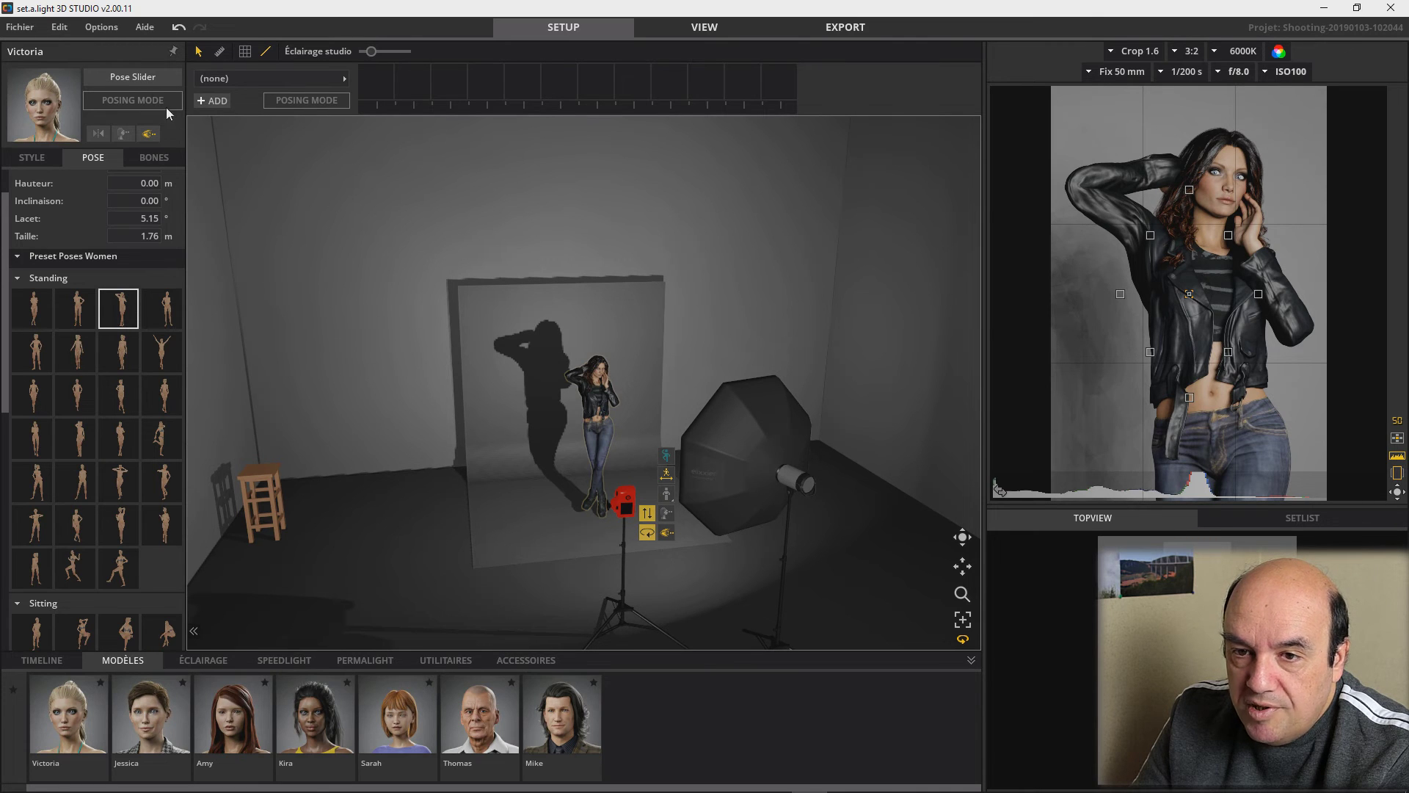
left_click(311, 100)
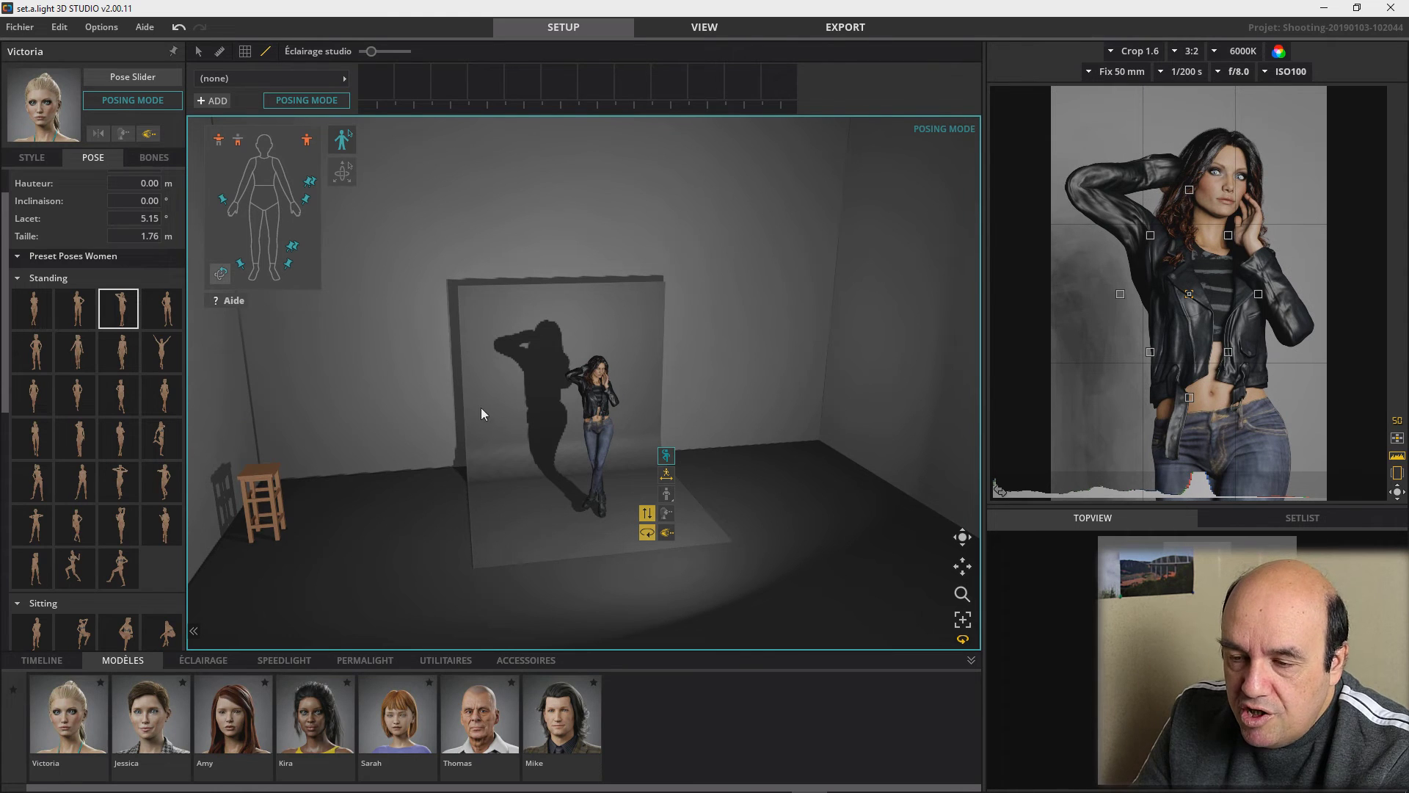
scroll(553, 416, "up", 3)
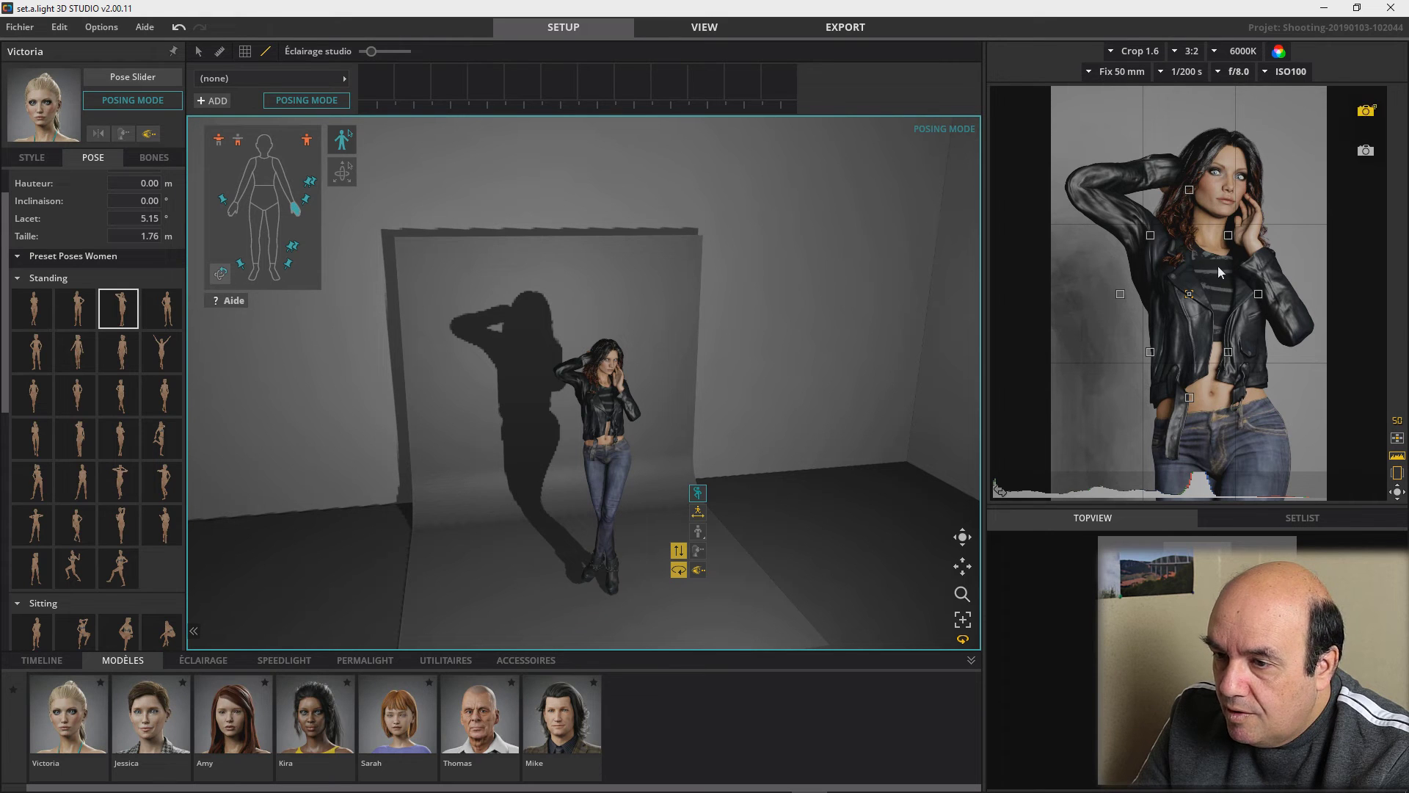
left_click_drag(619, 385, 664, 311)
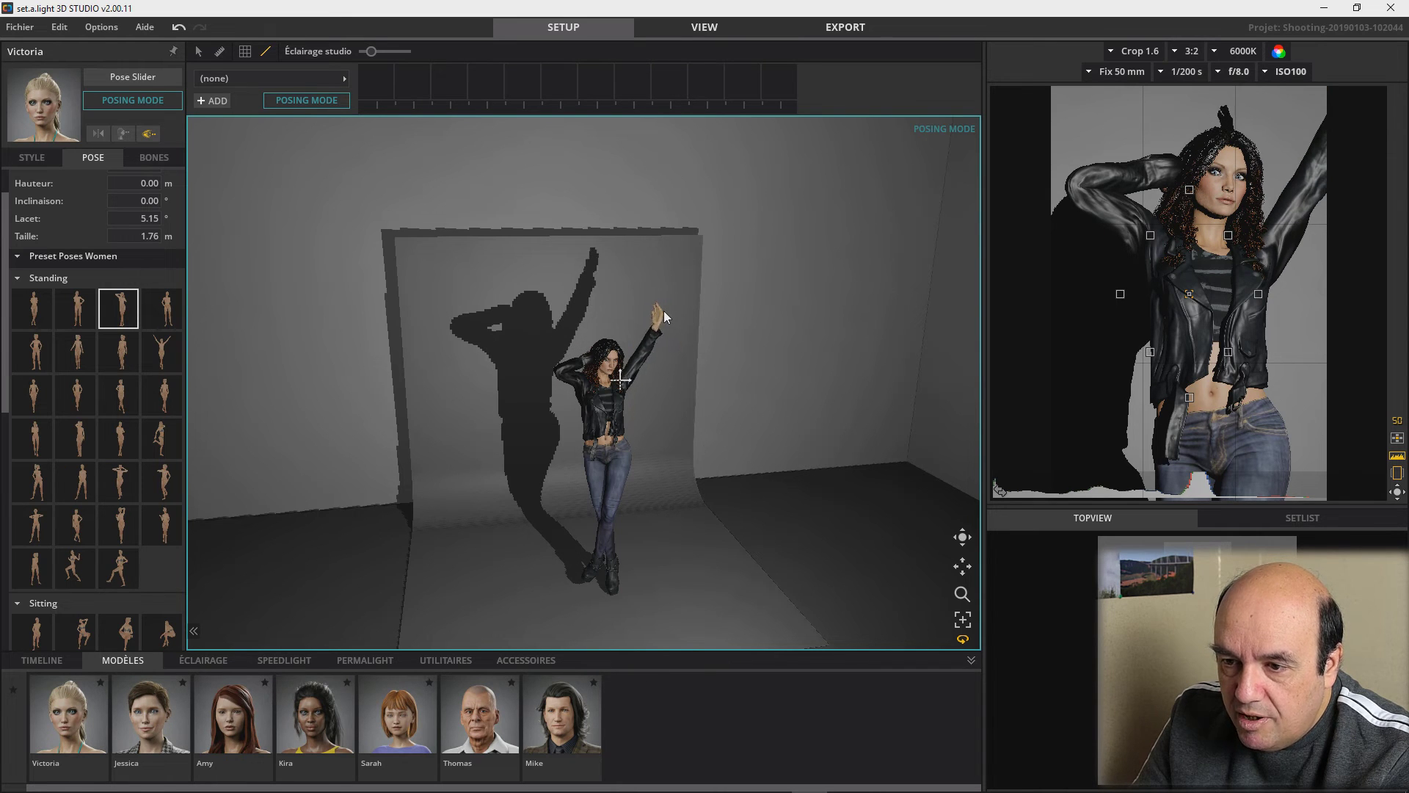
Move the model's left foot outward to uncross her legs, and select the left leg to adjust its position
left_click_drag(593, 580, 646, 583)
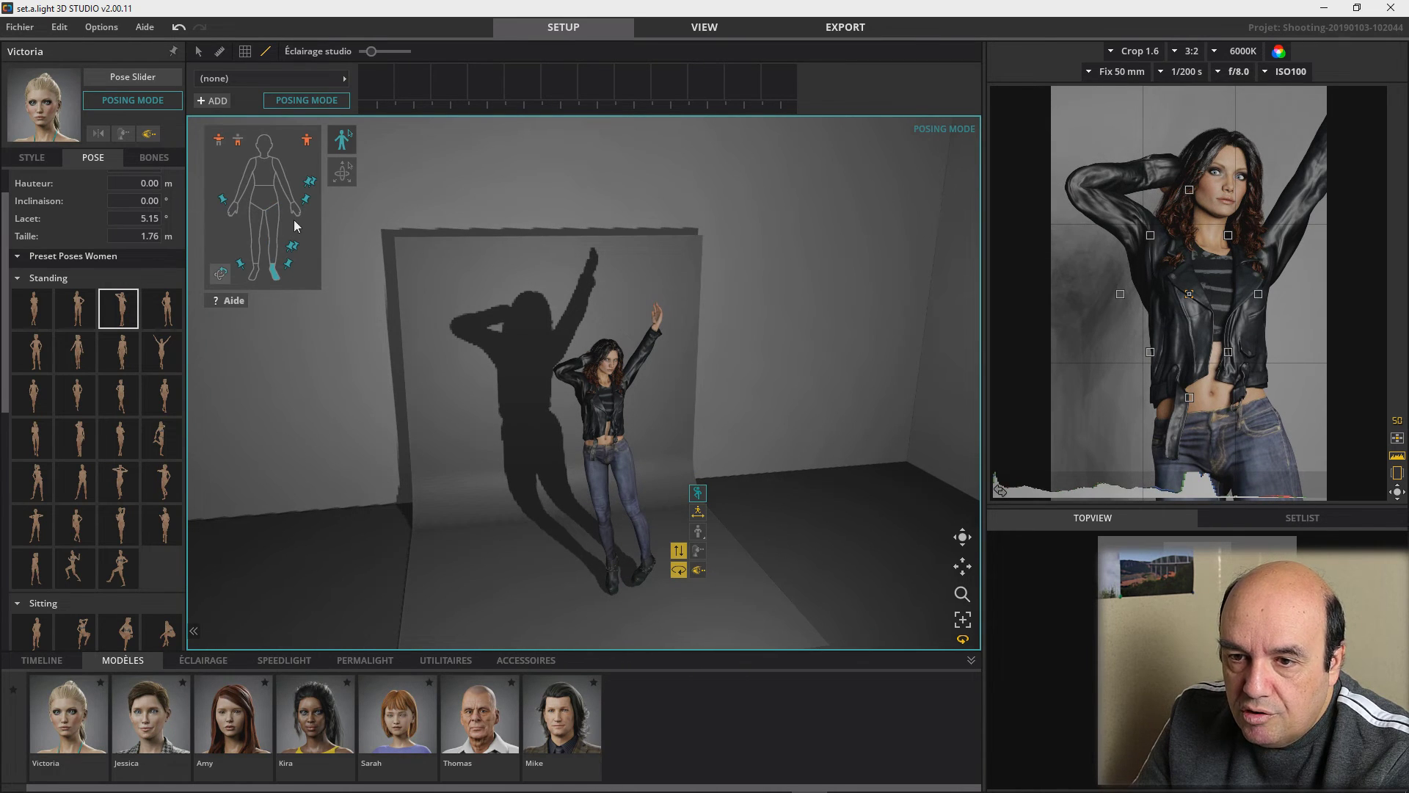
left_click(279, 224)
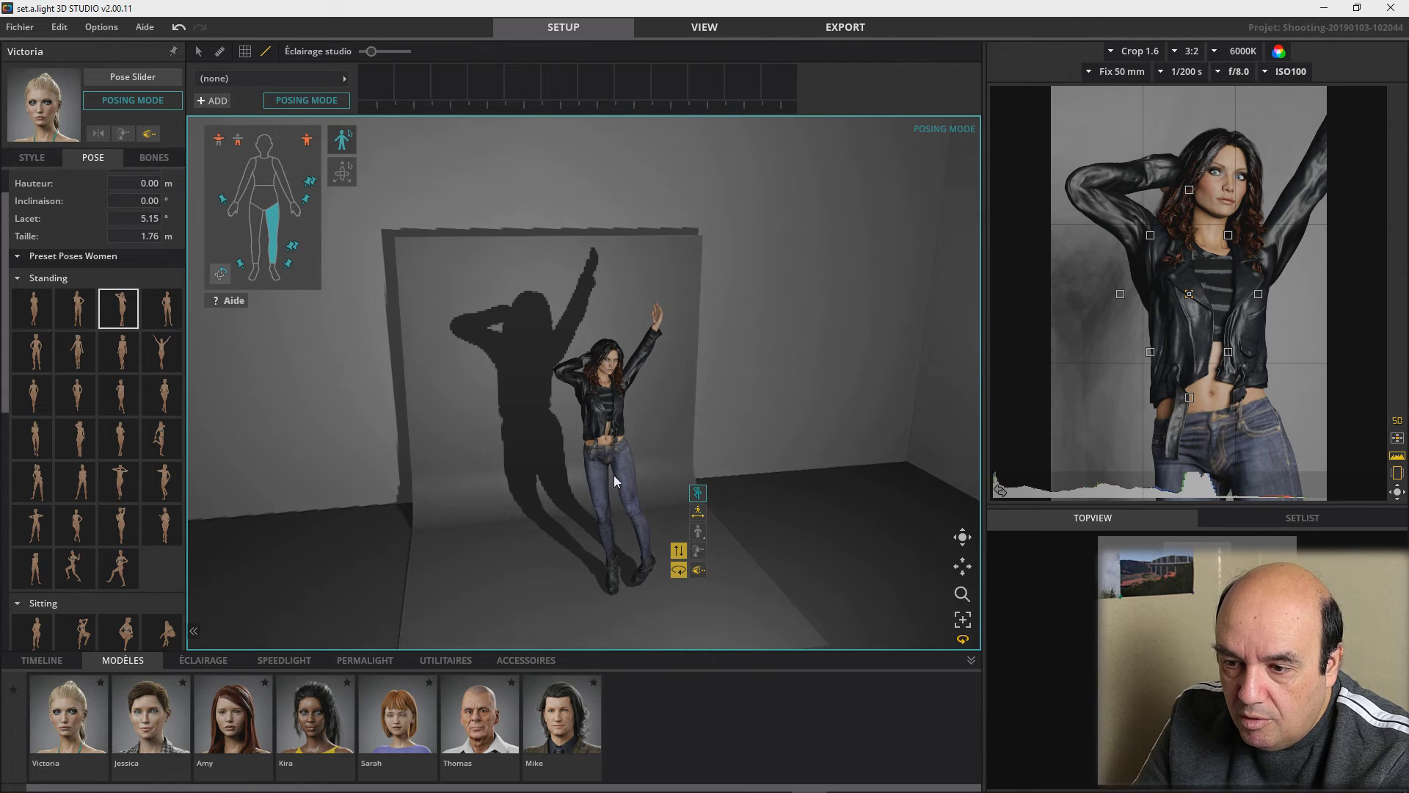
left_click_drag(630, 507, 706, 446)
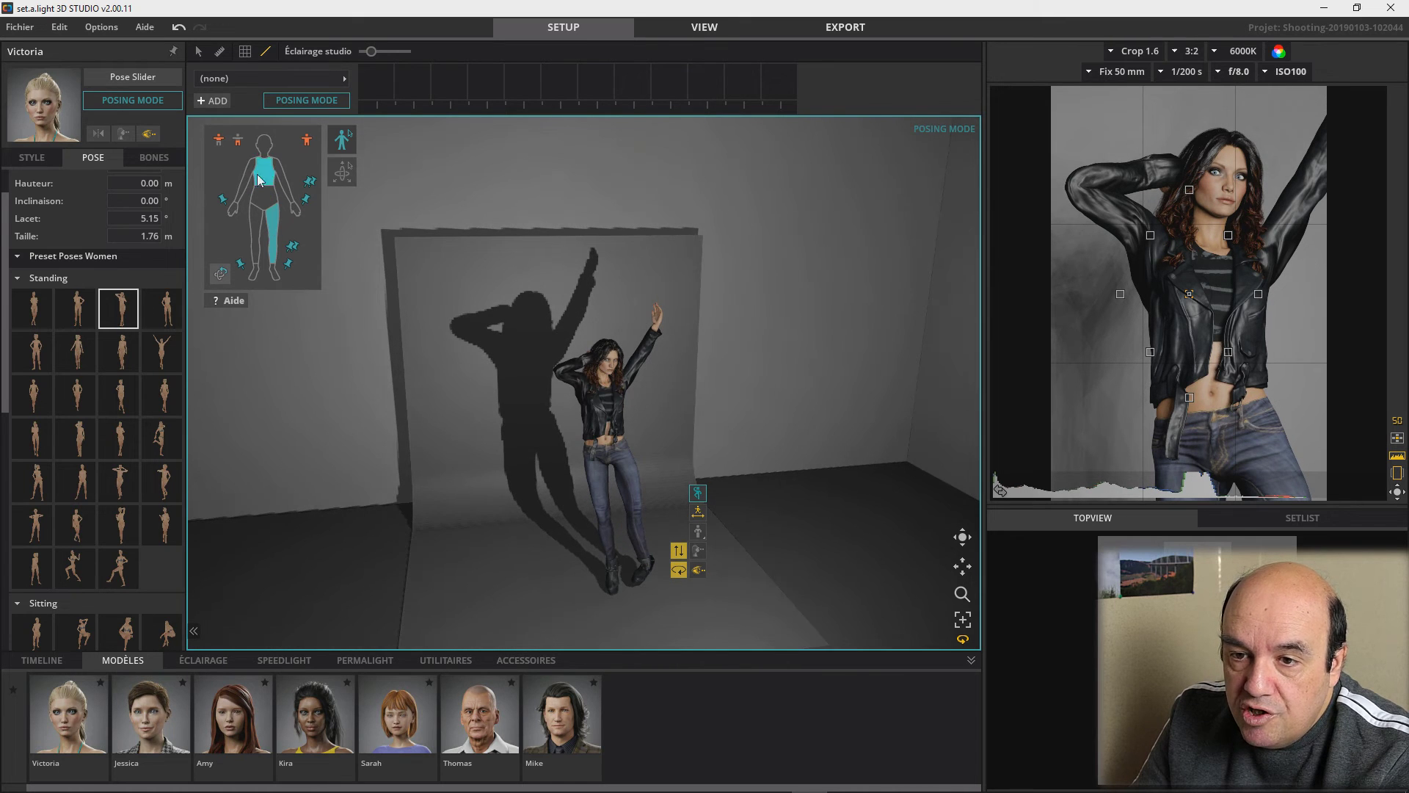
Turn the model's head toward the camera and refine its rotation and tilt with the joint rotation rings
left_click_drag(603, 359, 653, 380)
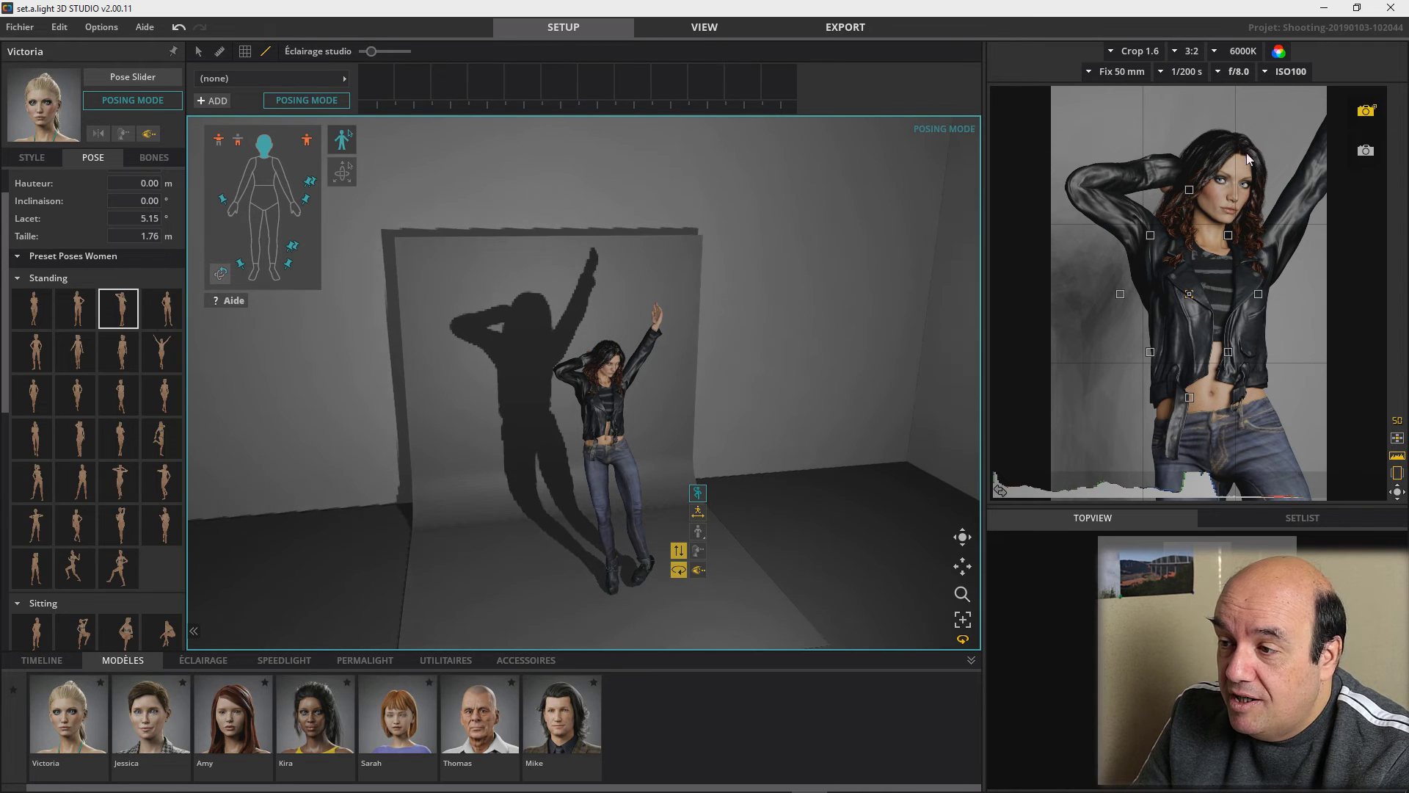
mouse_move(610, 371)
left_mouse_down()
mouse_move(545, 363)
mouse_move(548, 332)
mouse_move(612, 324)
mouse_move(602, 372)
left_mouse_up()
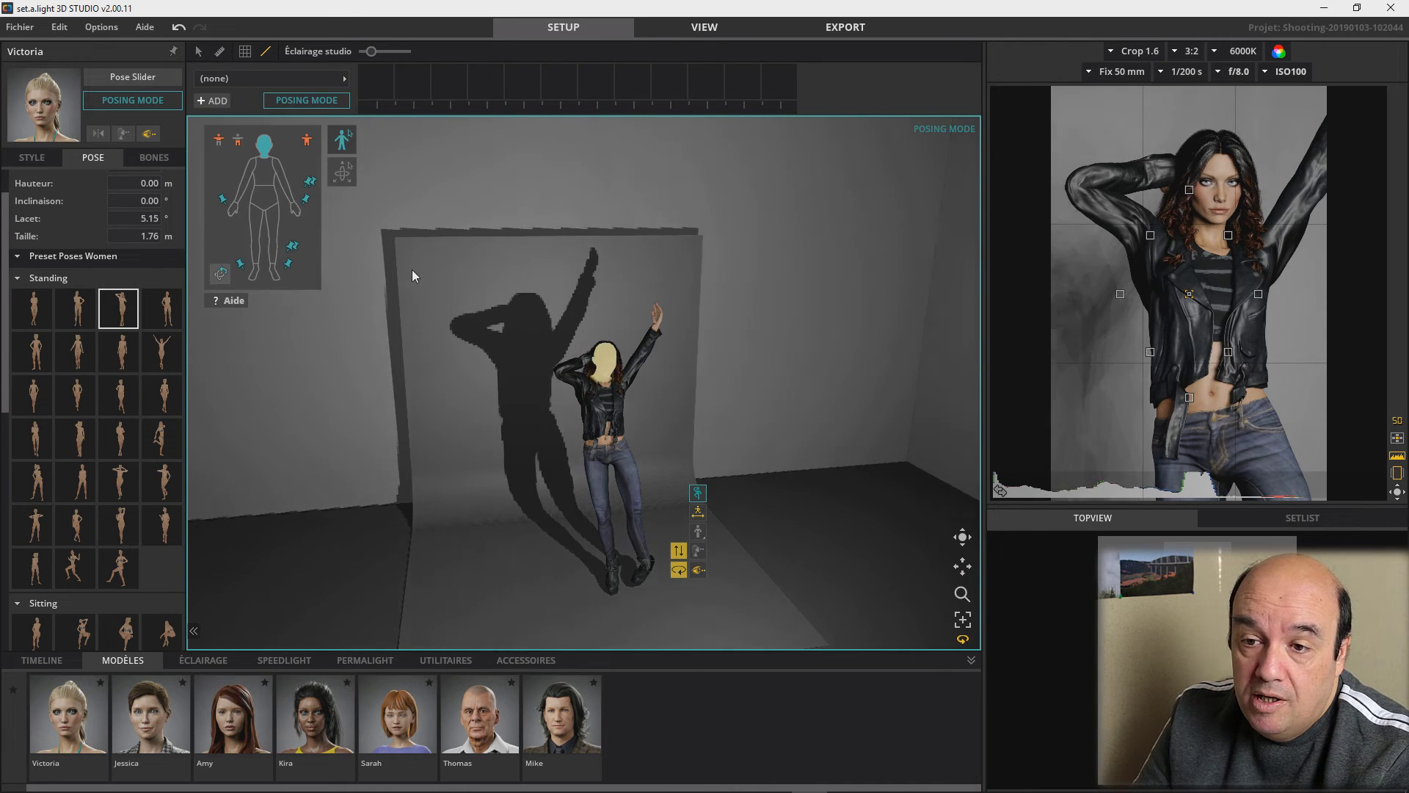
left_click(343, 174)
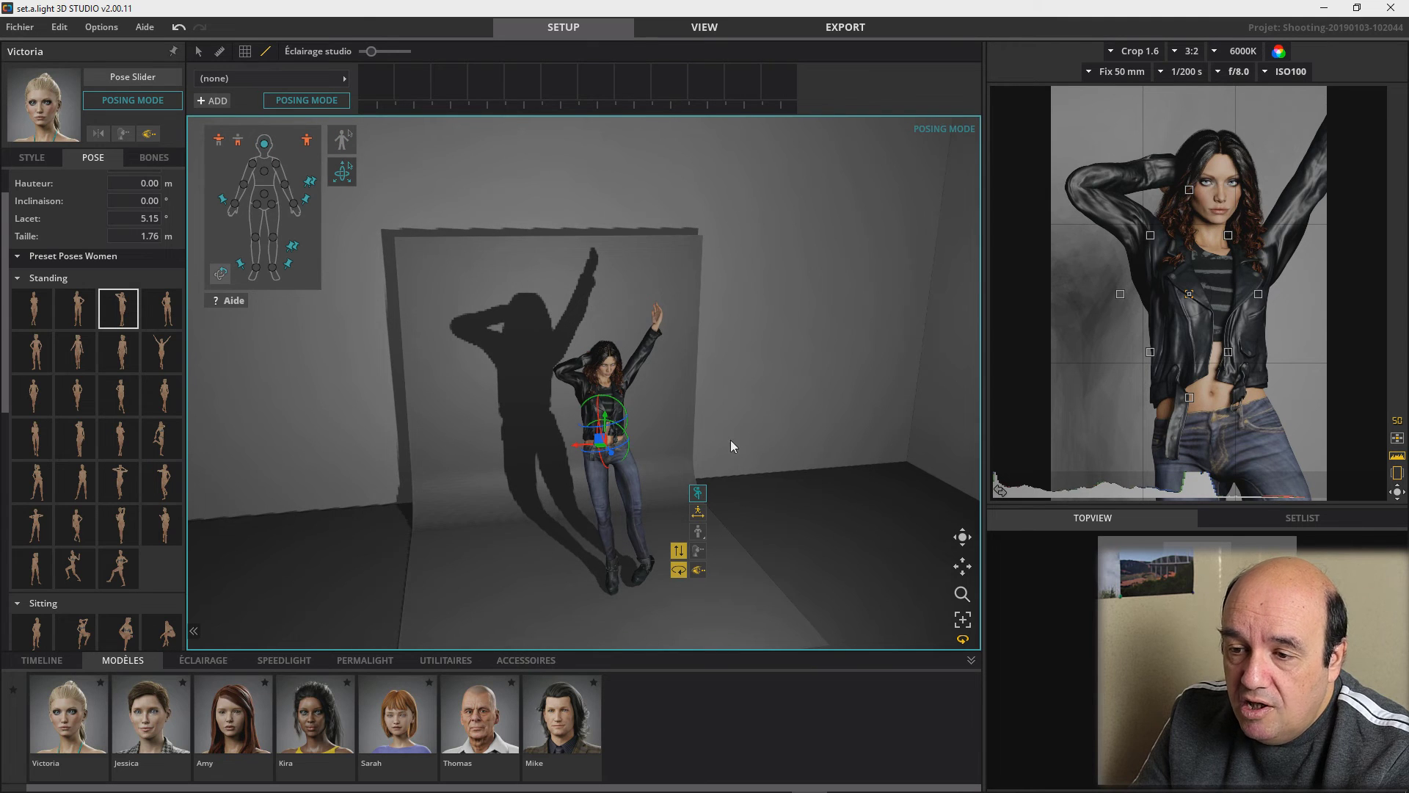
scroll(724, 439, "up", 6)
left_click(715, 292)
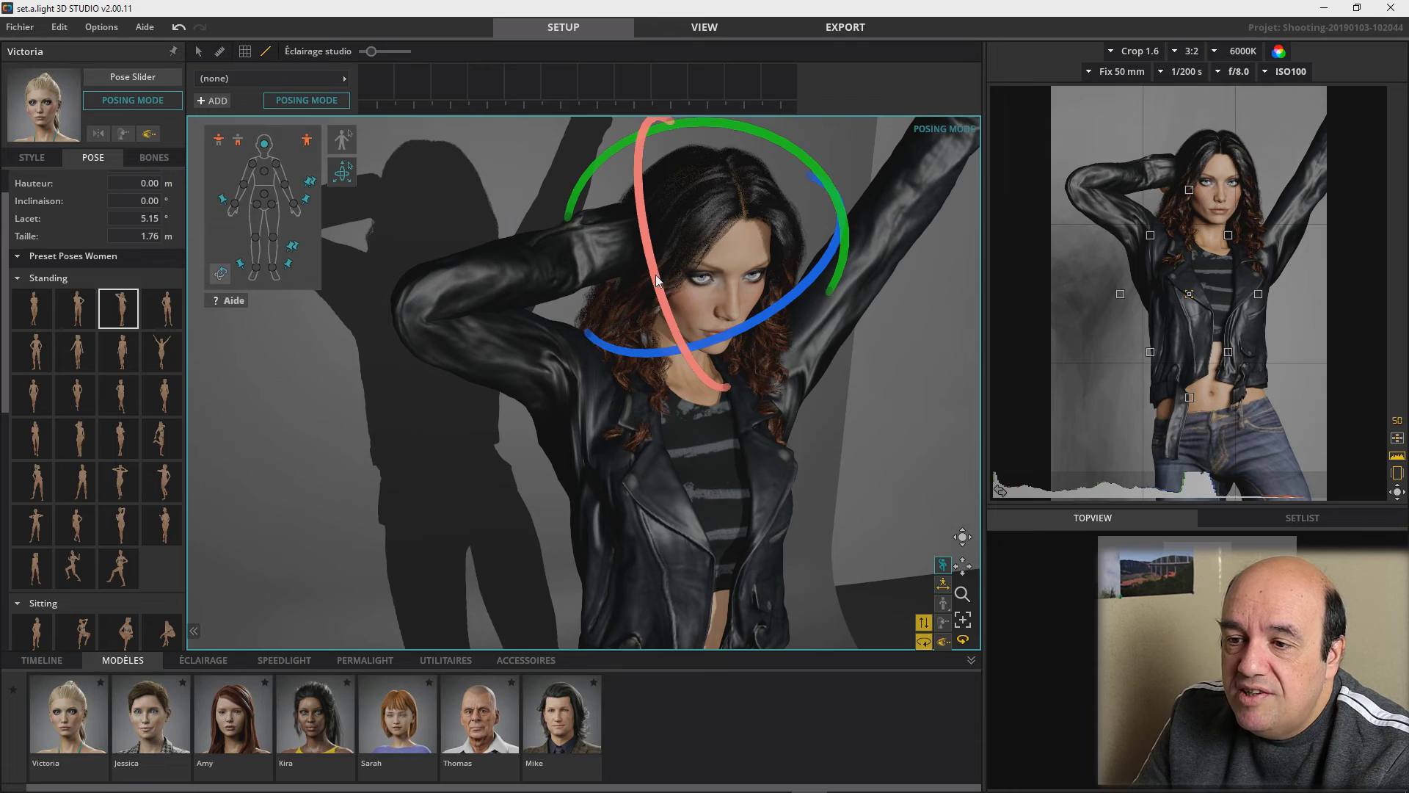
mouse_move(654, 274)
left_mouse_down()
mouse_move(647, 248)
mouse_move(628, 266)
mouse_move(640, 293)
mouse_move(645, 271)
left_mouse_up()
mouse_move(830, 249)
left_mouse_down()
mouse_move(791, 287)
mouse_move(840, 269)
left_mouse_up()
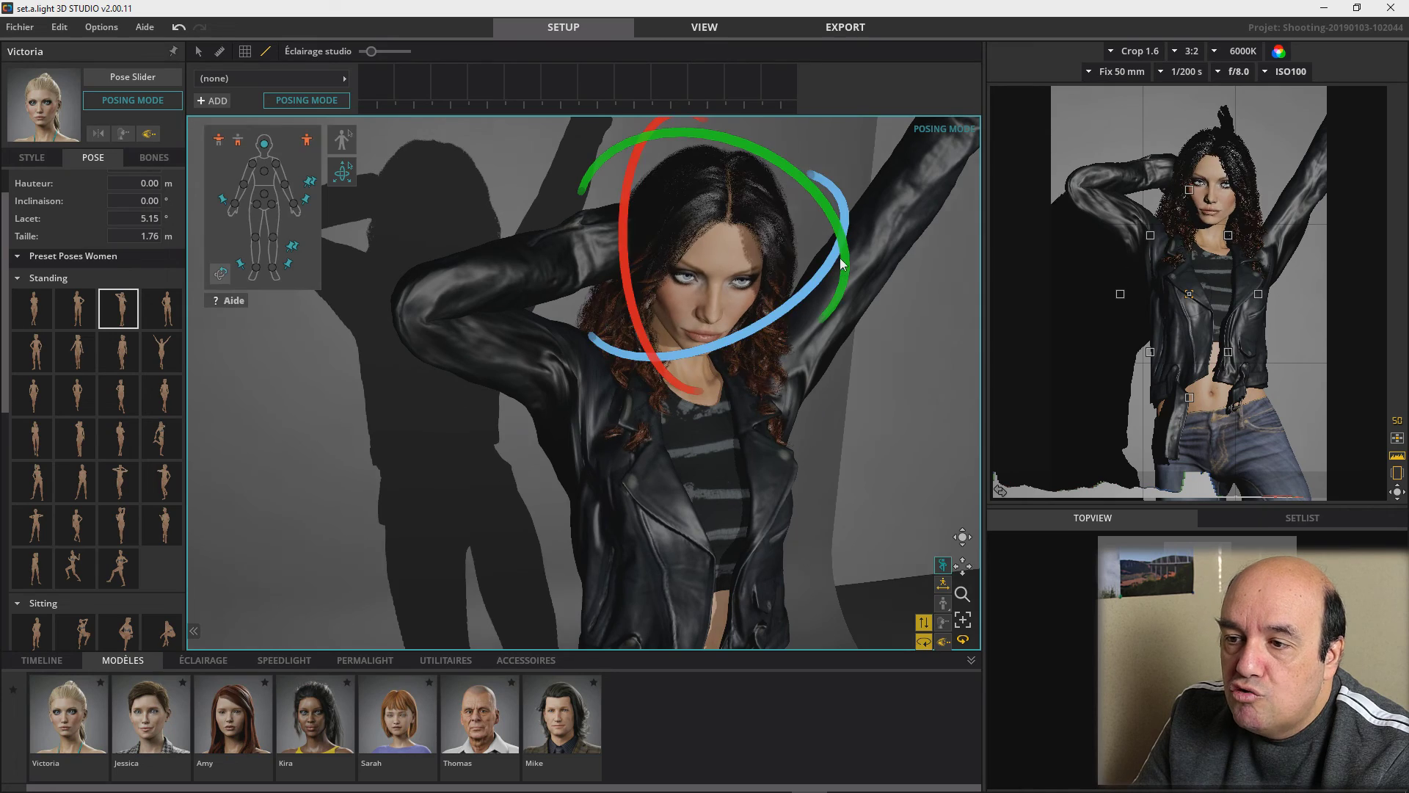
mouse_move(832, 213)
left_mouse_down()
mouse_move(806, 192)
mouse_move(838, 196)
left_mouse_up()
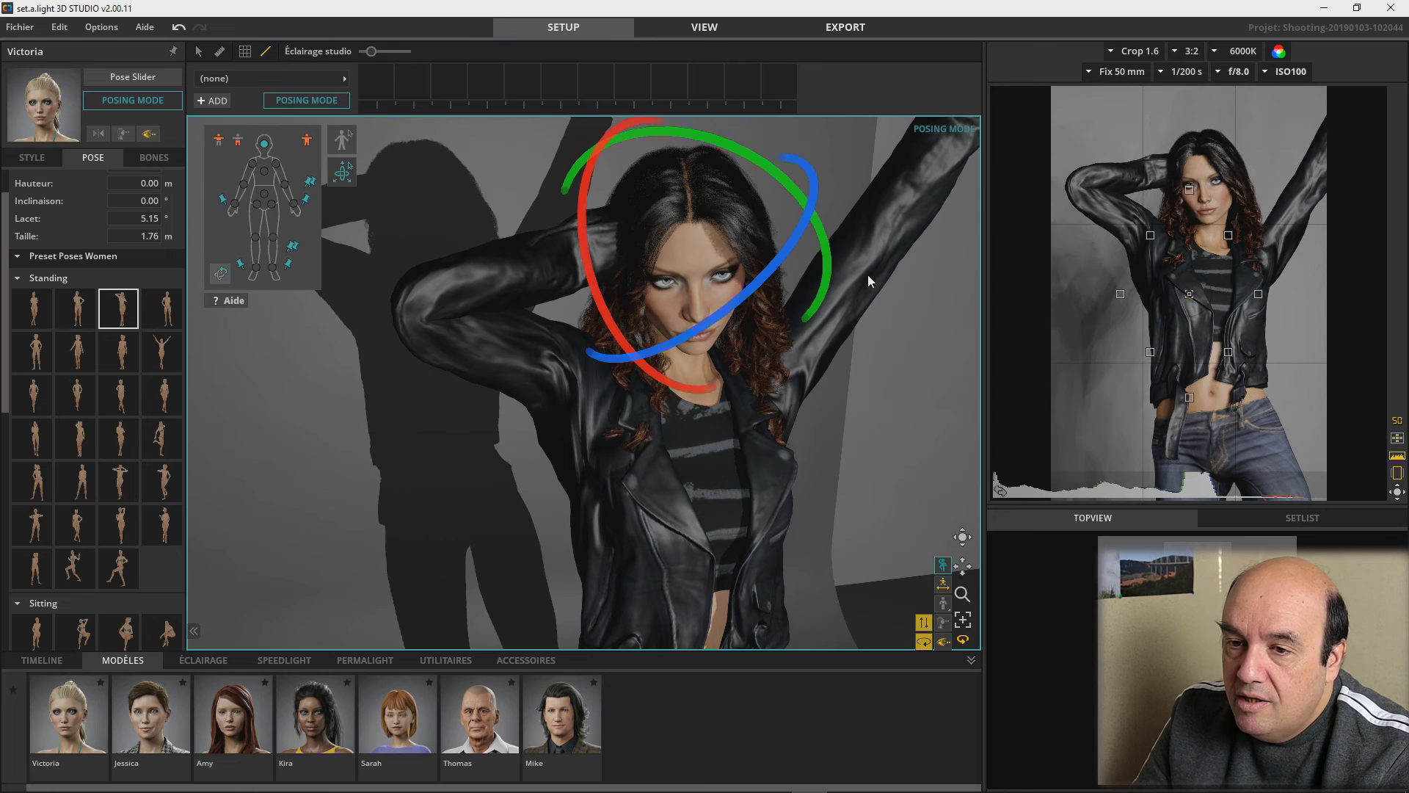
scroll(492, 358, "down", 5)
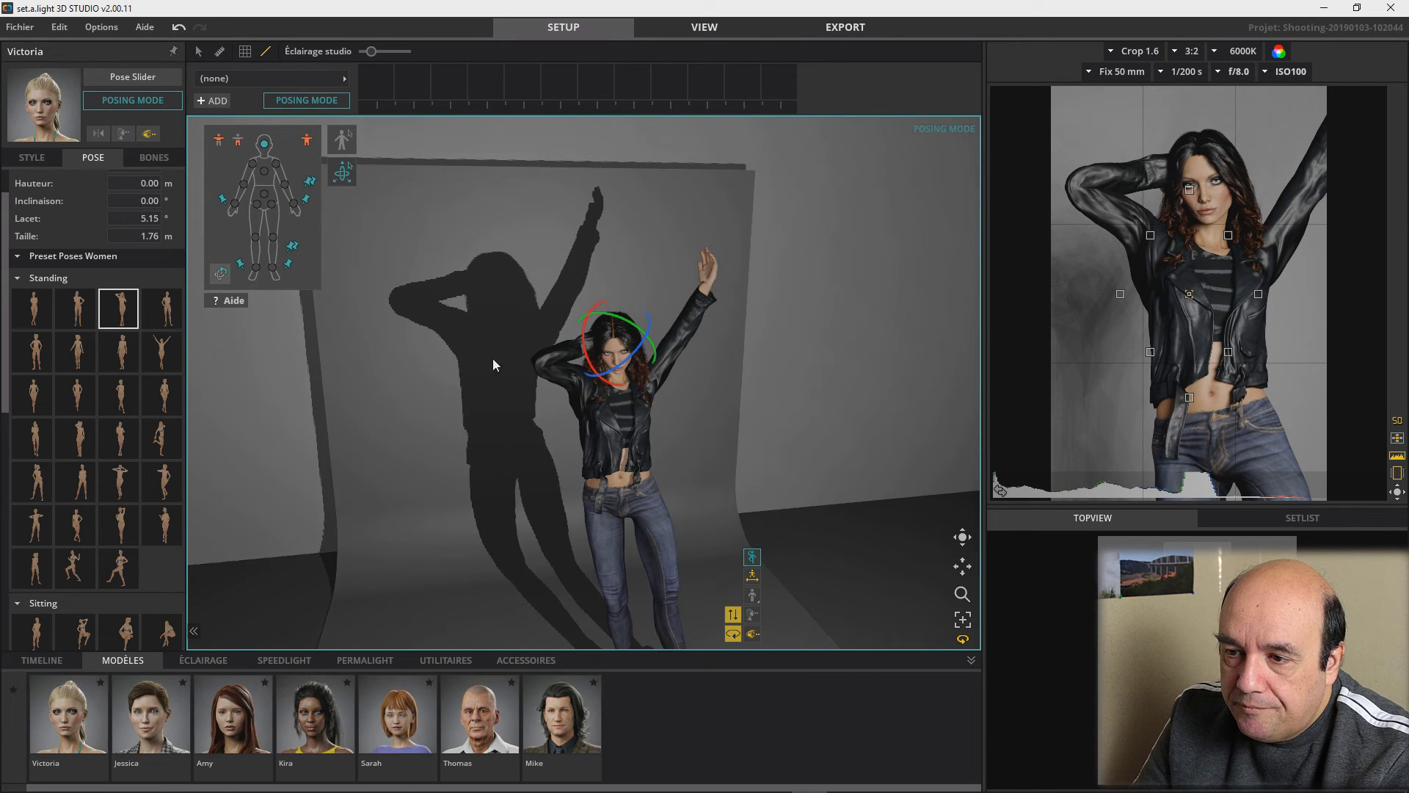
Switch back to body-part posing and lower the model's left hand beside her head, bending the arm
left_click(712, 281)
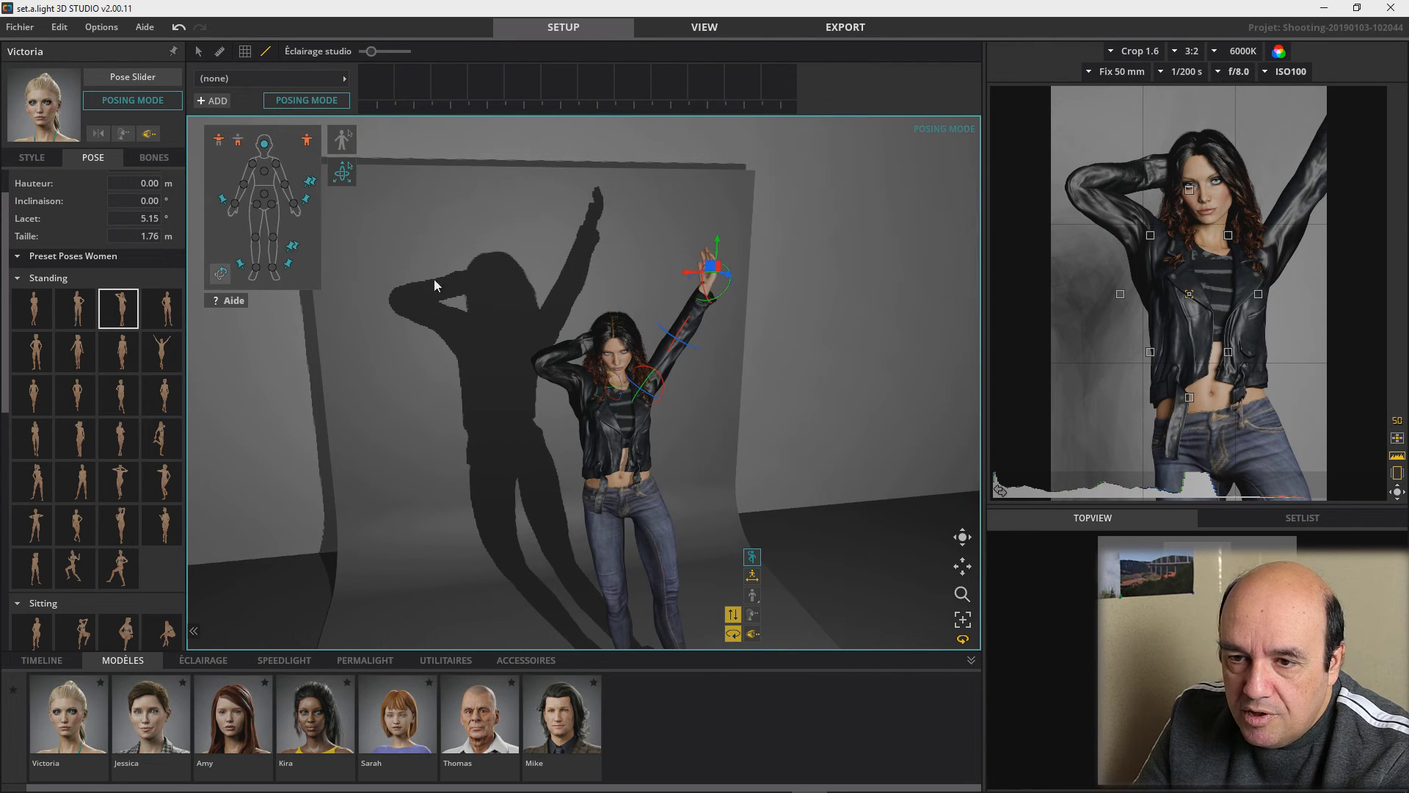
left_click(342, 150)
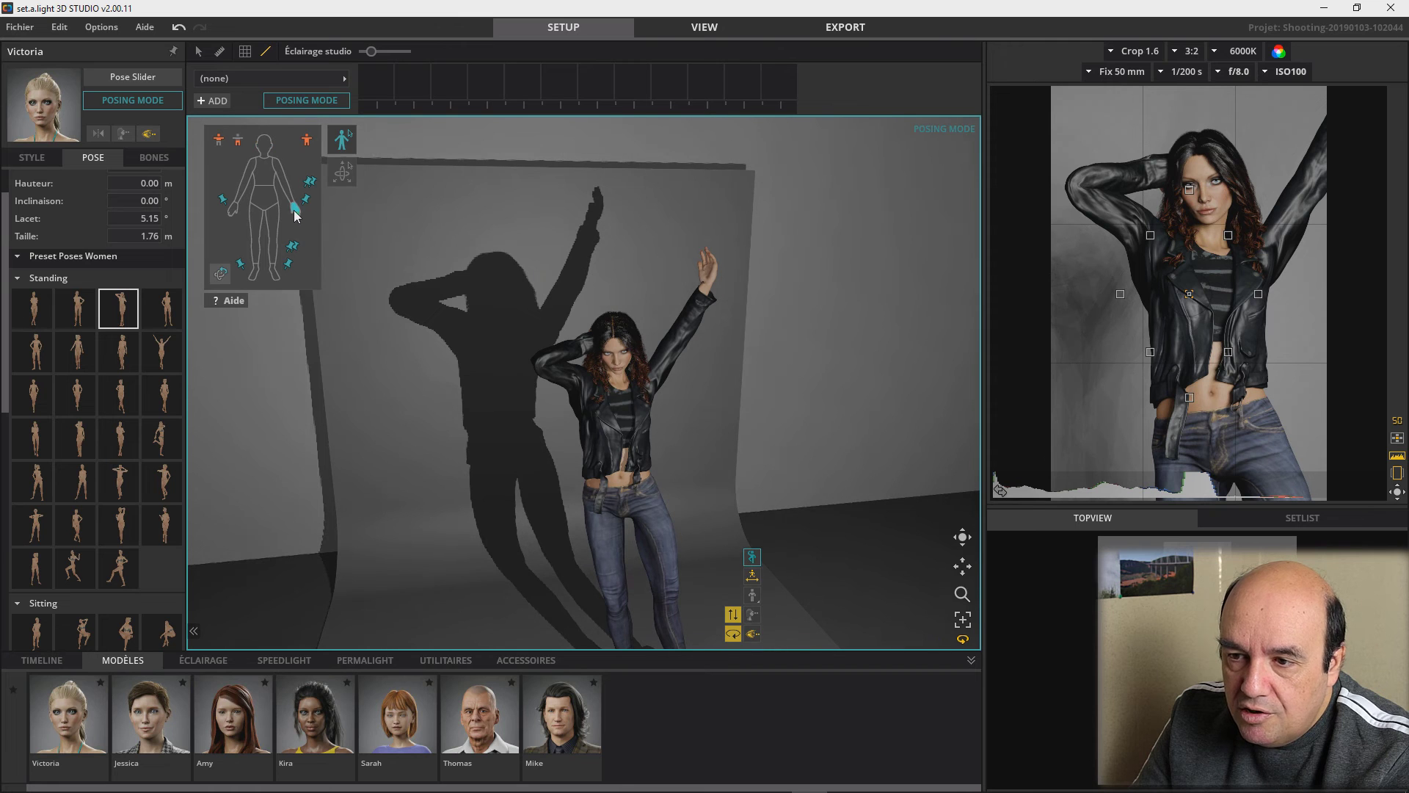
left_click(708, 276)
left_click_drag(716, 361, 694, 323)
scroll(738, 326, "up", 5)
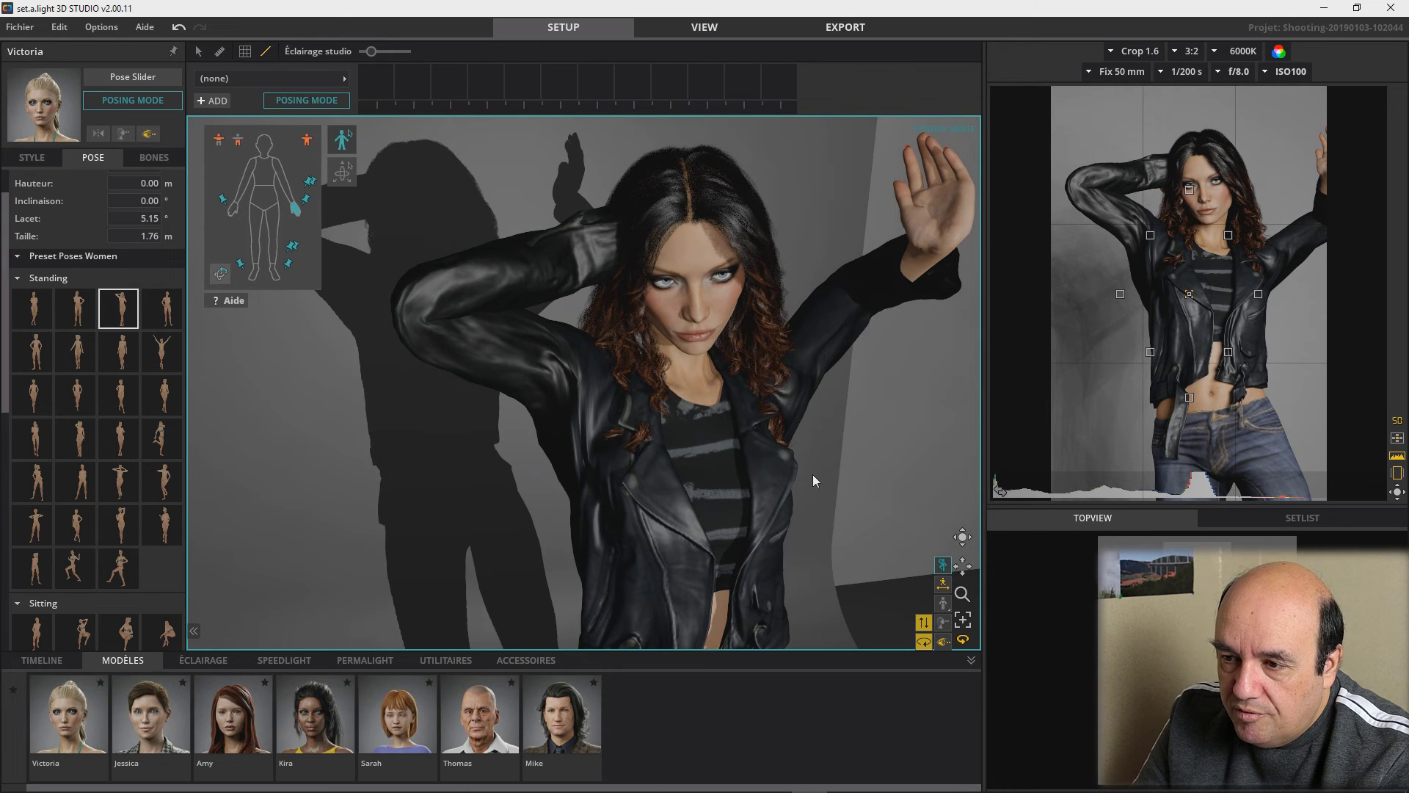
left_click_drag(944, 237, 864, 274)
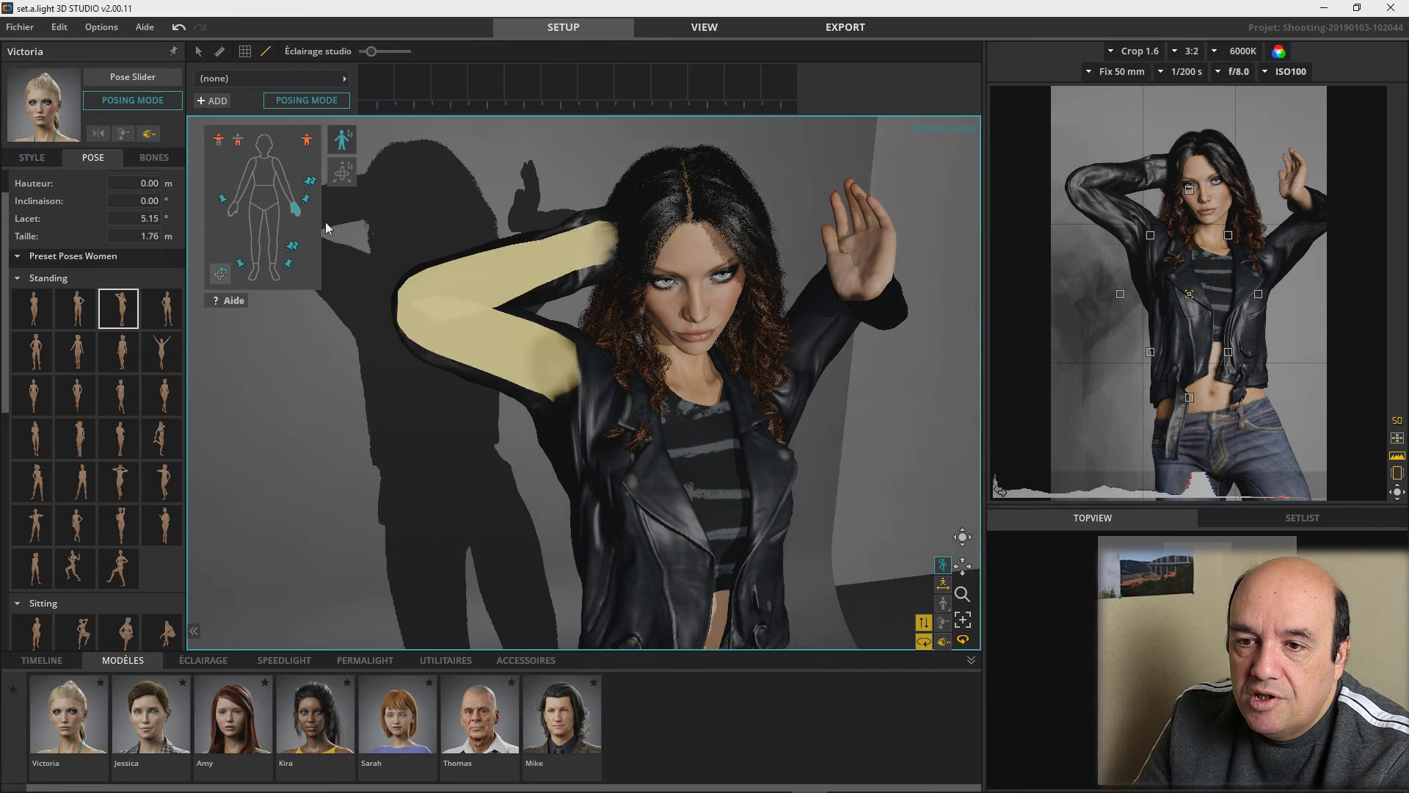
Adjust the left hand's bones: finger fold and spread, thumb fold, pitch and spread, index spread and middle pitch
left_click(153, 157)
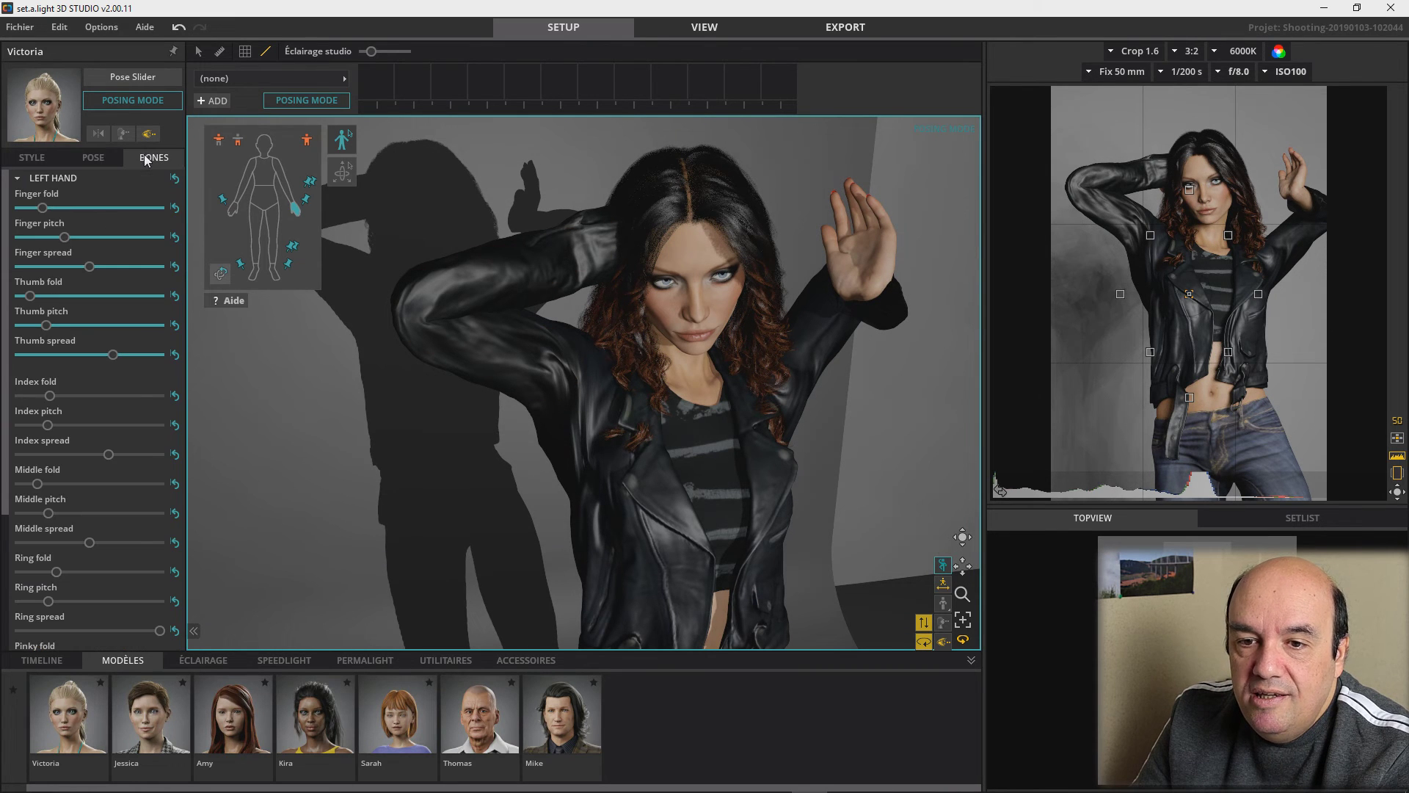
mouse_move(45, 212)
left_mouse_down()
mouse_move(163, 213)
mouse_move(46, 210)
left_mouse_up()
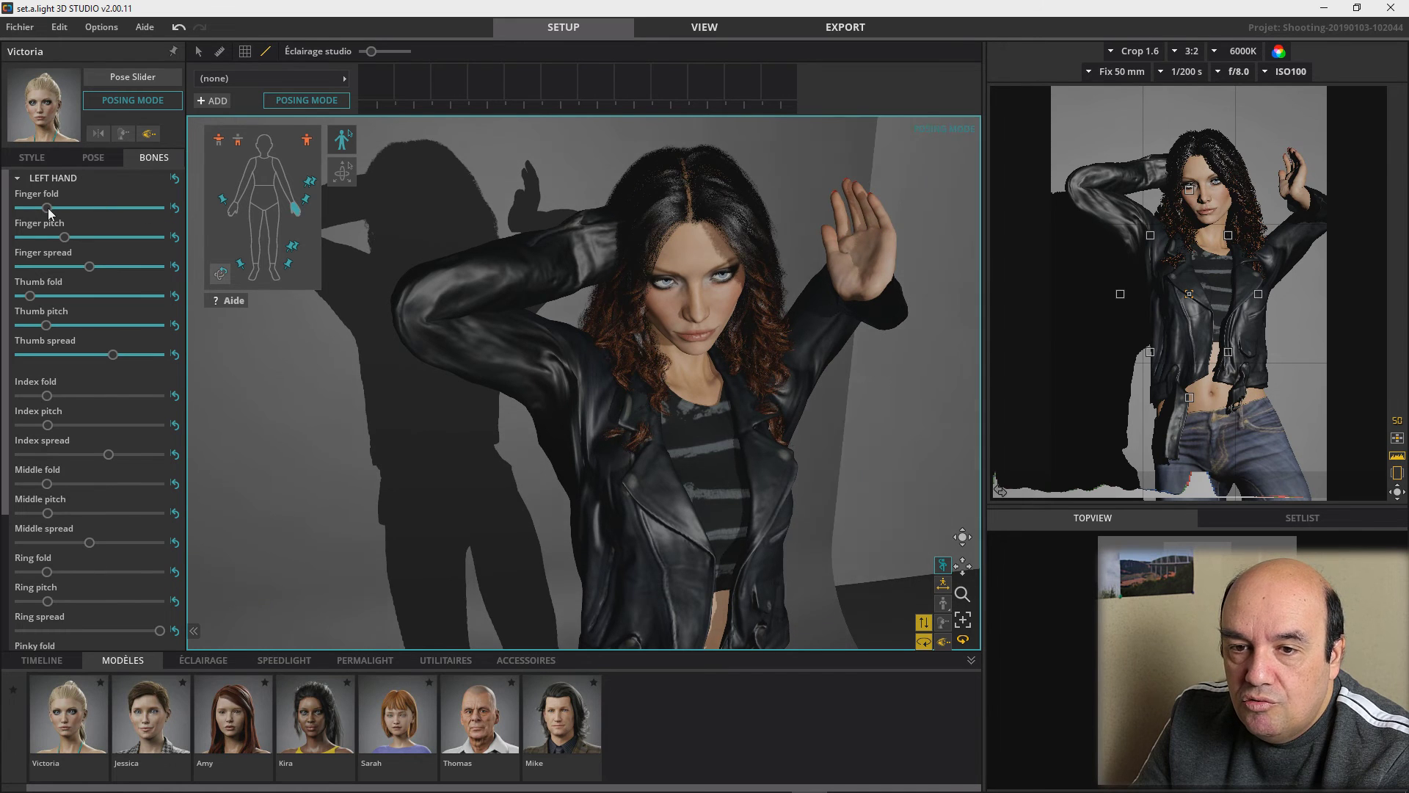
mouse_move(86, 267)
left_mouse_down()
mouse_move(185, 265)
mouse_move(88, 264)
left_mouse_up()
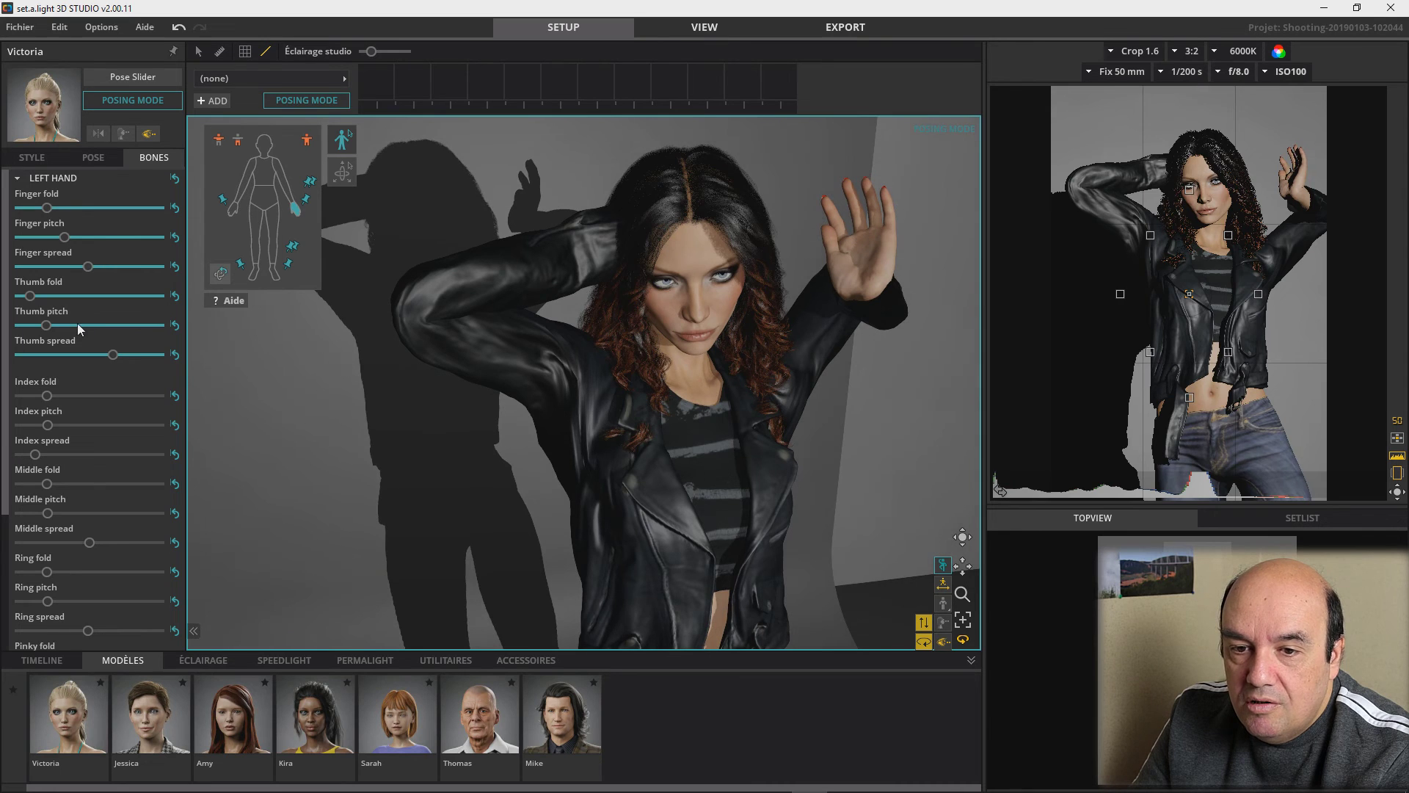
mouse_move(47, 325)
left_mouse_down()
mouse_move(99, 326)
mouse_move(36, 326)
left_mouse_up()
left_click_drag(121, 359, 20, 355)
left_click_drag(30, 295, 75, 295)
left_click_drag(34, 454, 71, 455)
mouse_move(47, 513)
left_mouse_down()
mouse_move(166, 502)
mouse_move(73, 512)
left_mouse_up()
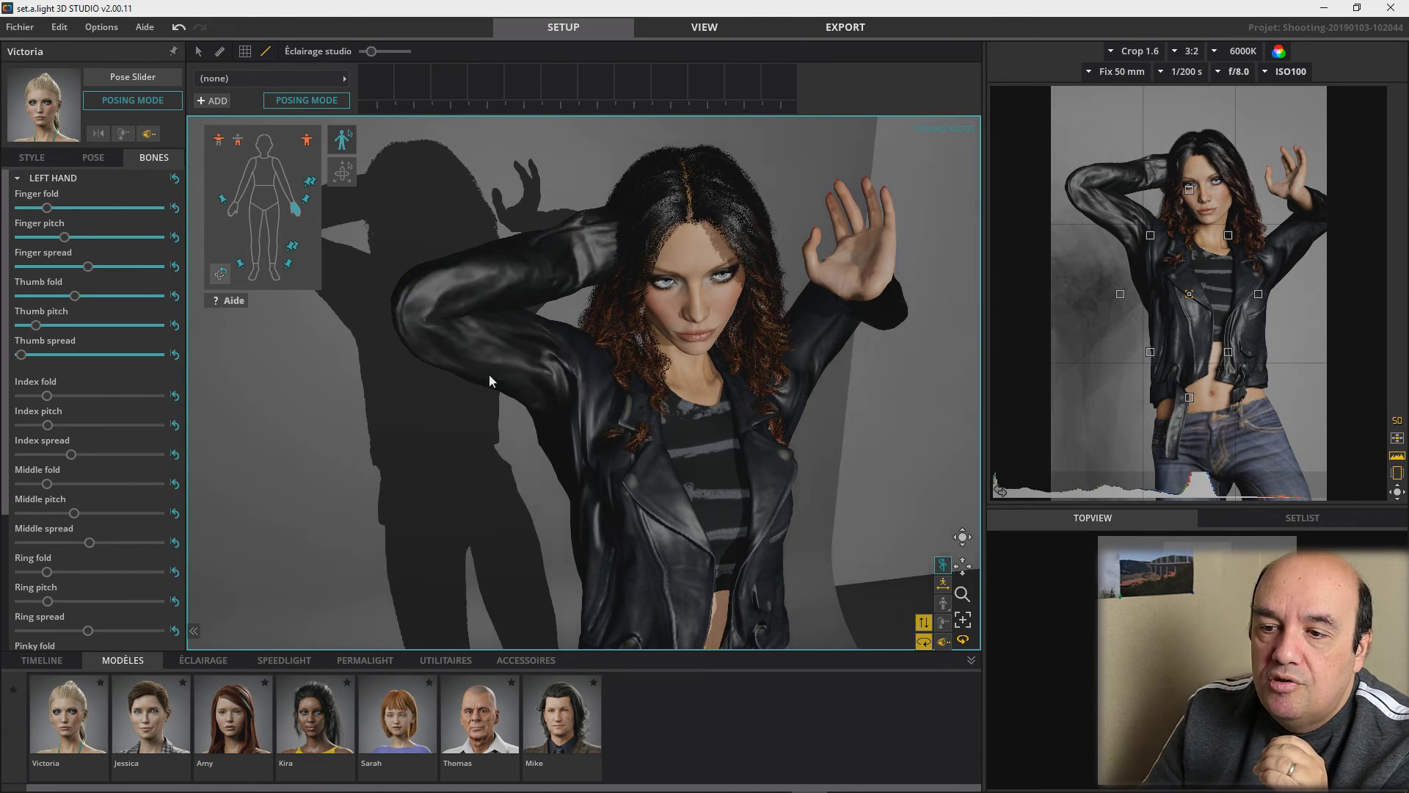
Check the heights of the red-haired child model and the two male models in the model library
scroll(402, 381, "down", 6)
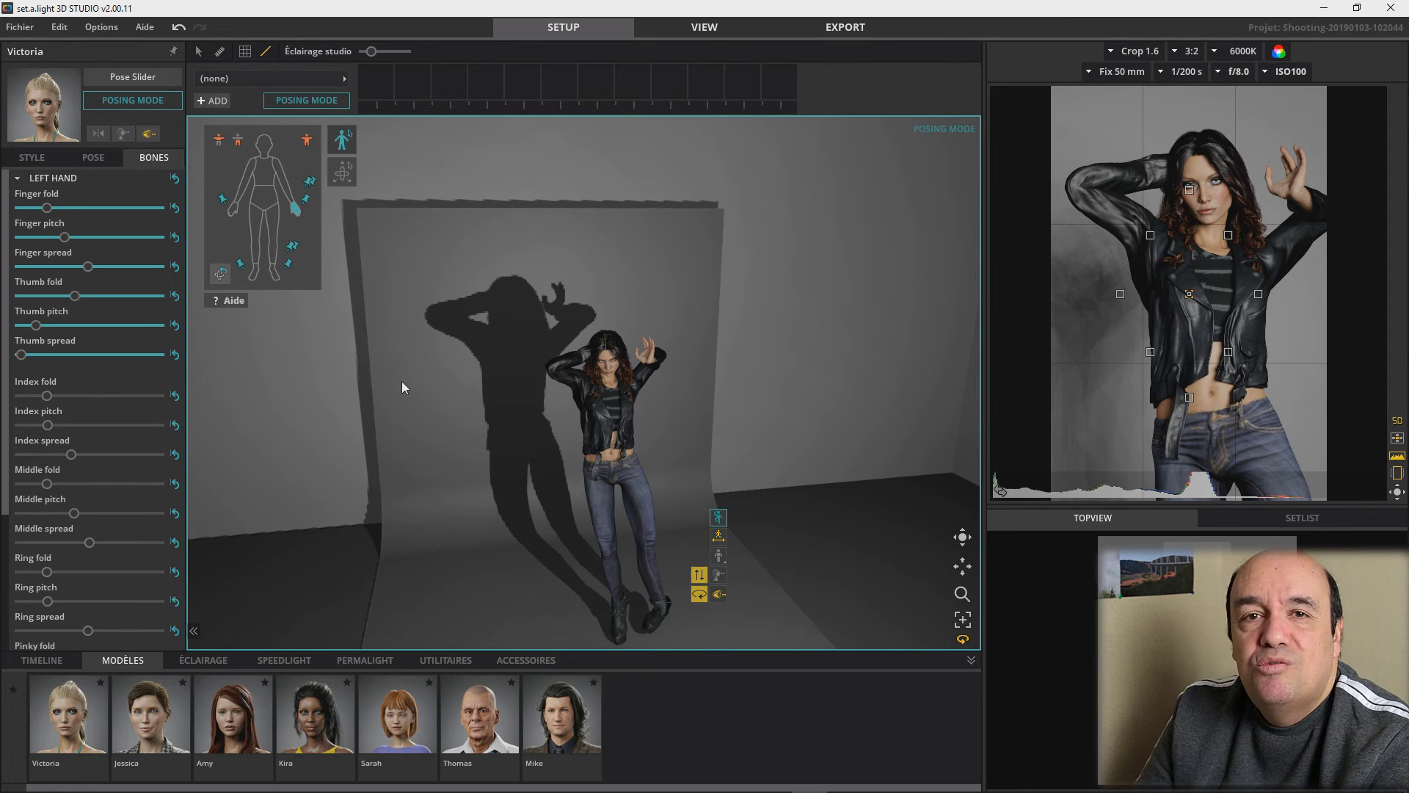
scroll(403, 381, "down", 2)
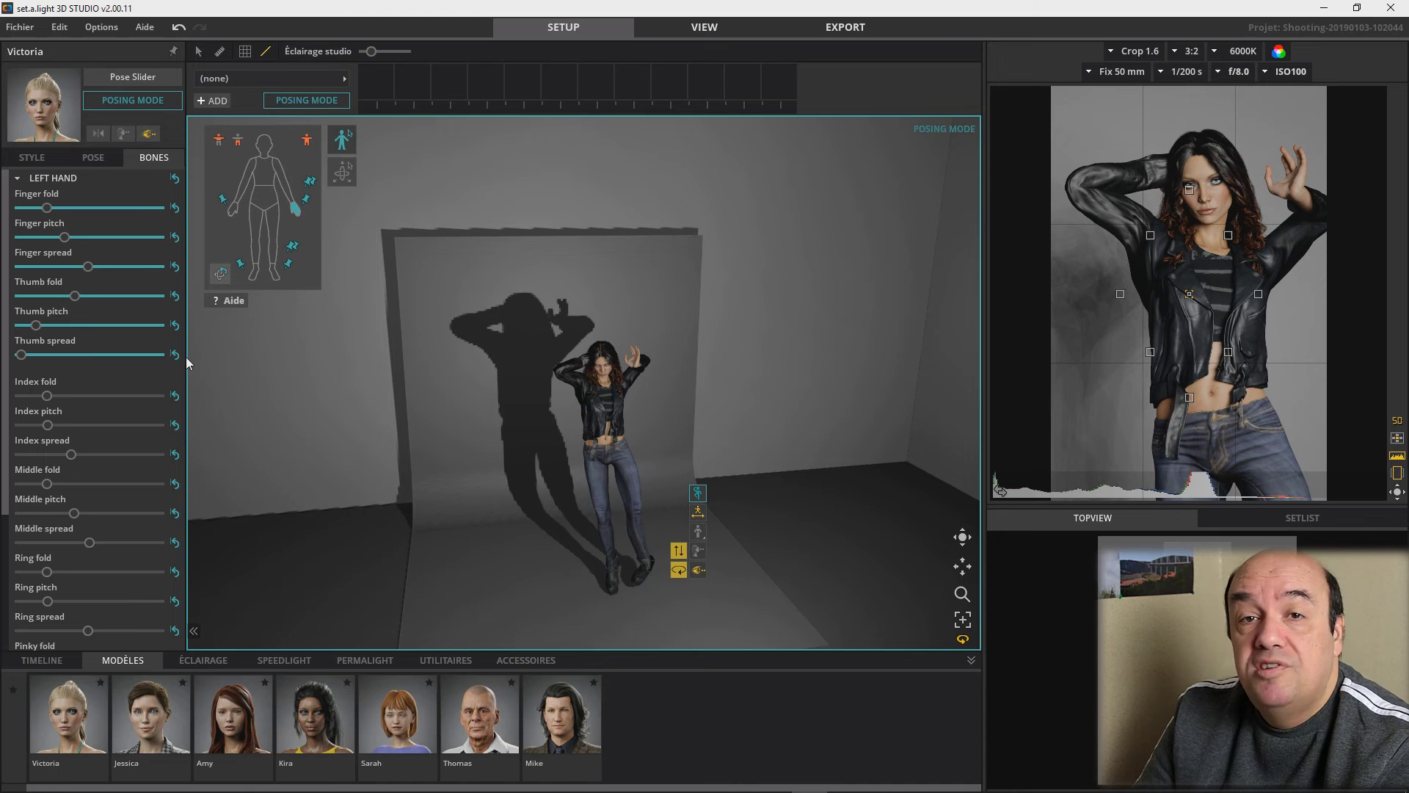
scroll(247, 389, "down", 1)
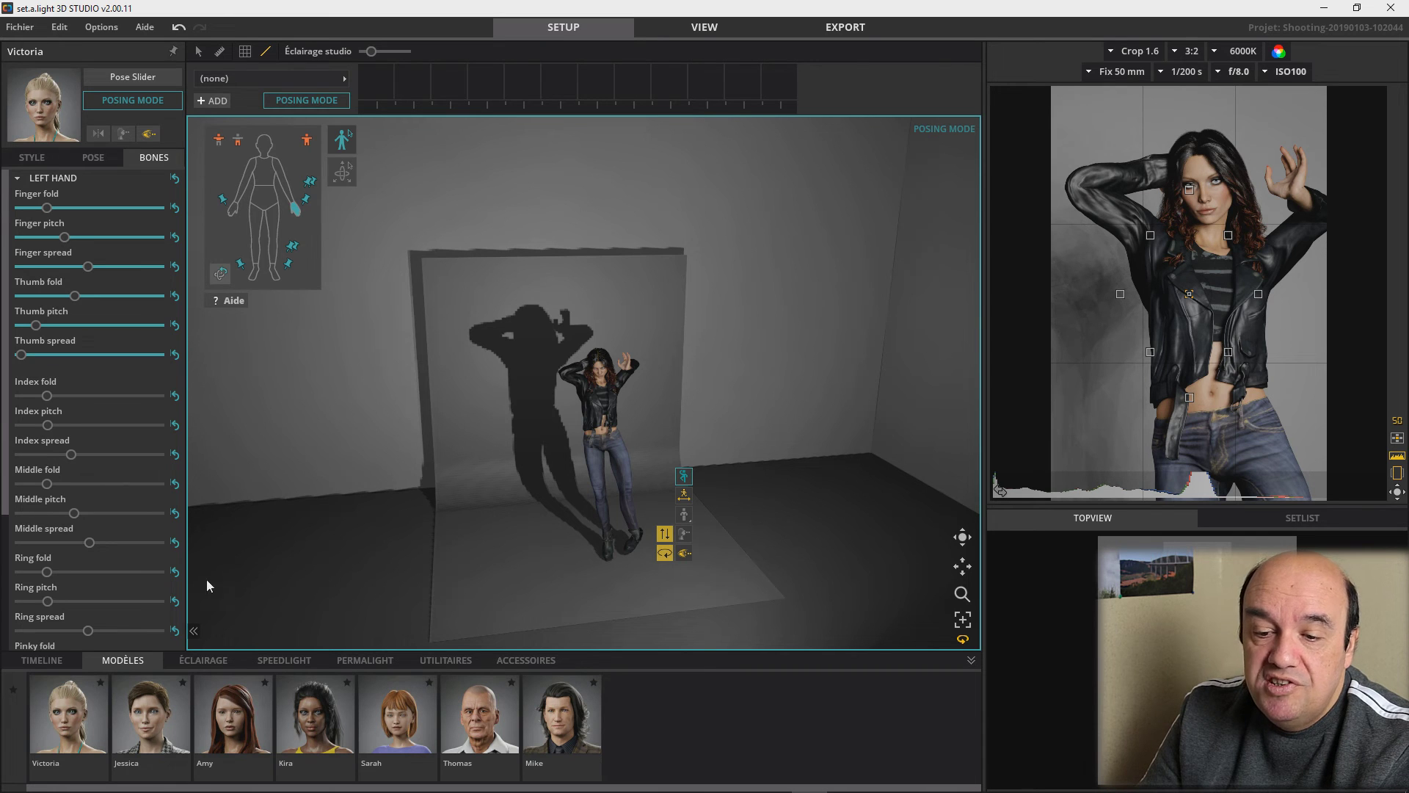
left_click(389, 725)
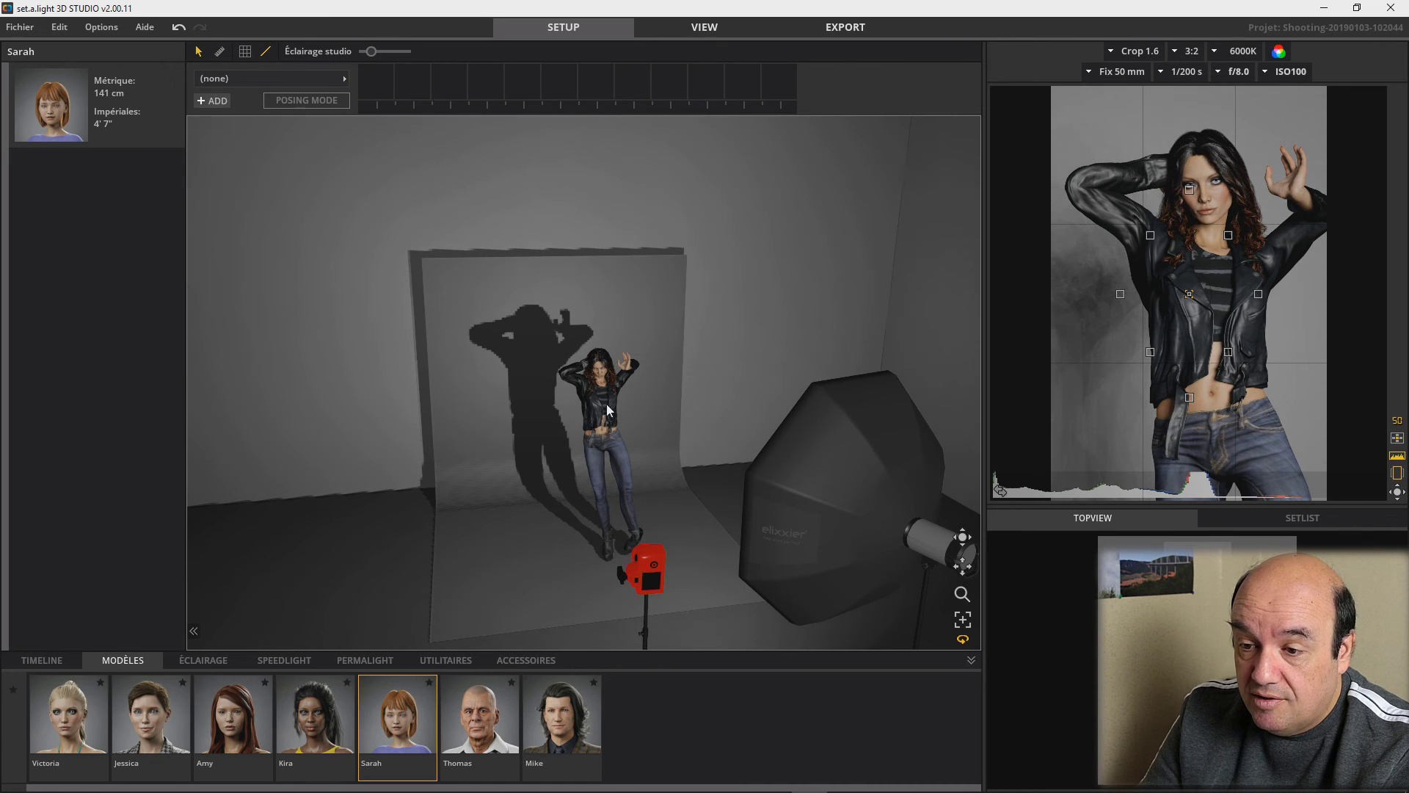
left_click(470, 719)
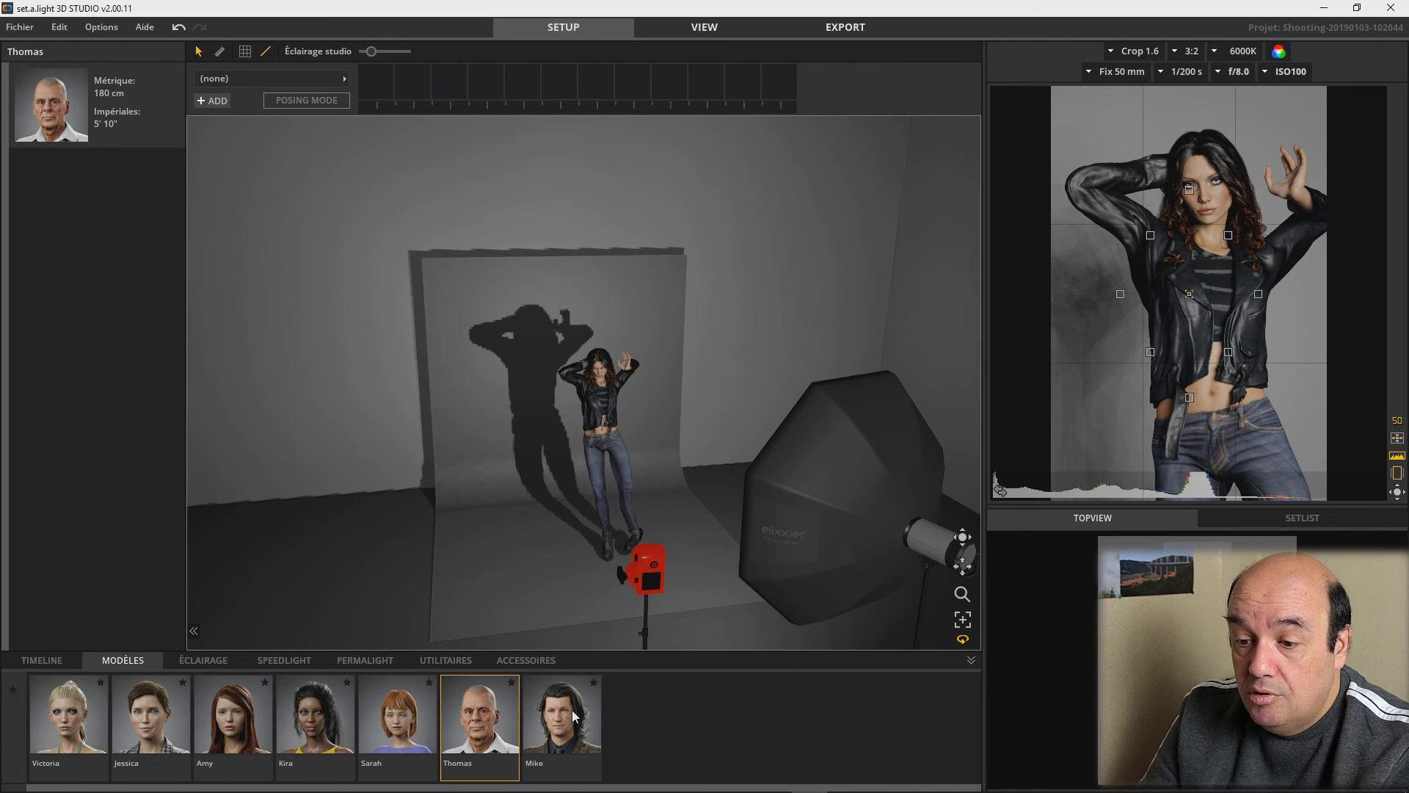
left_click(577, 704)
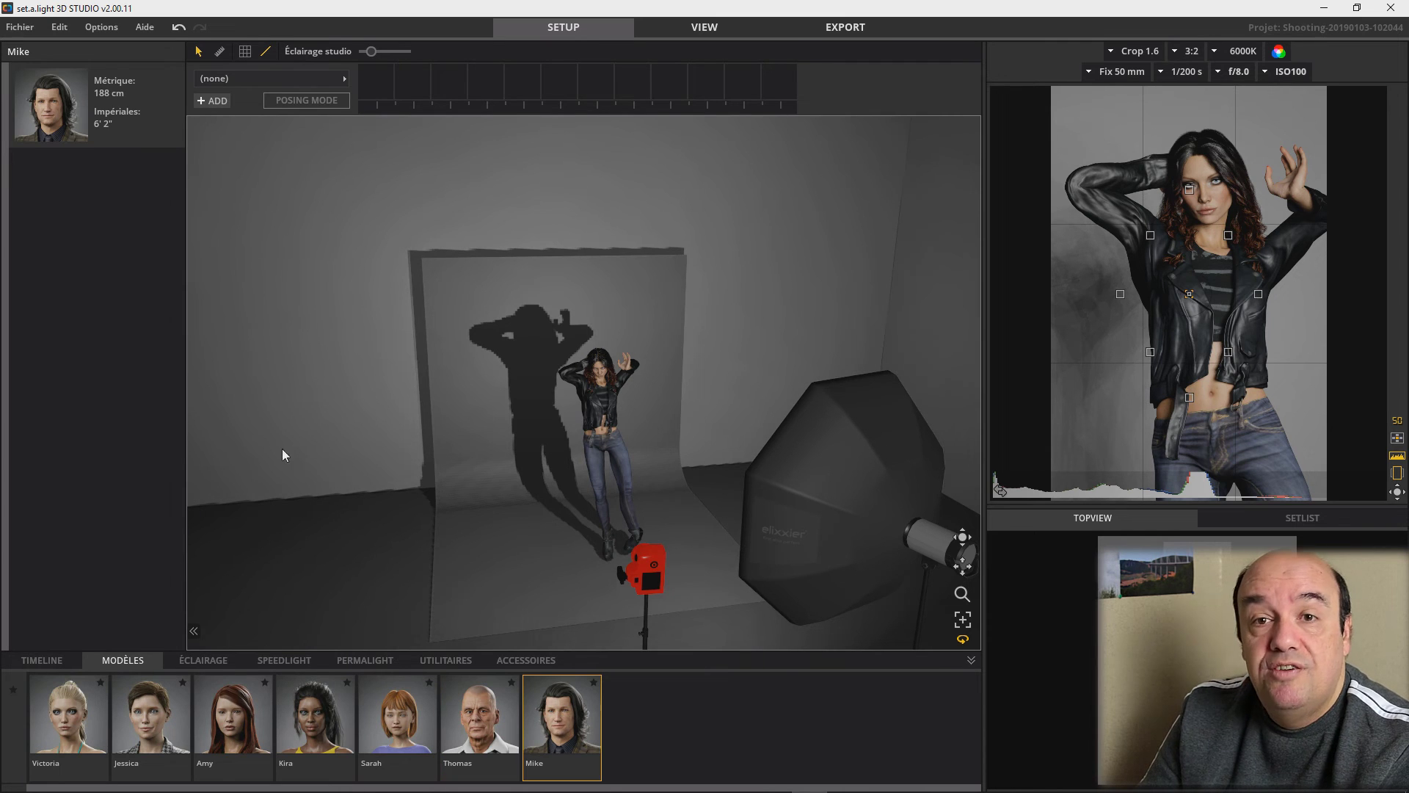
left_click(20, 27)
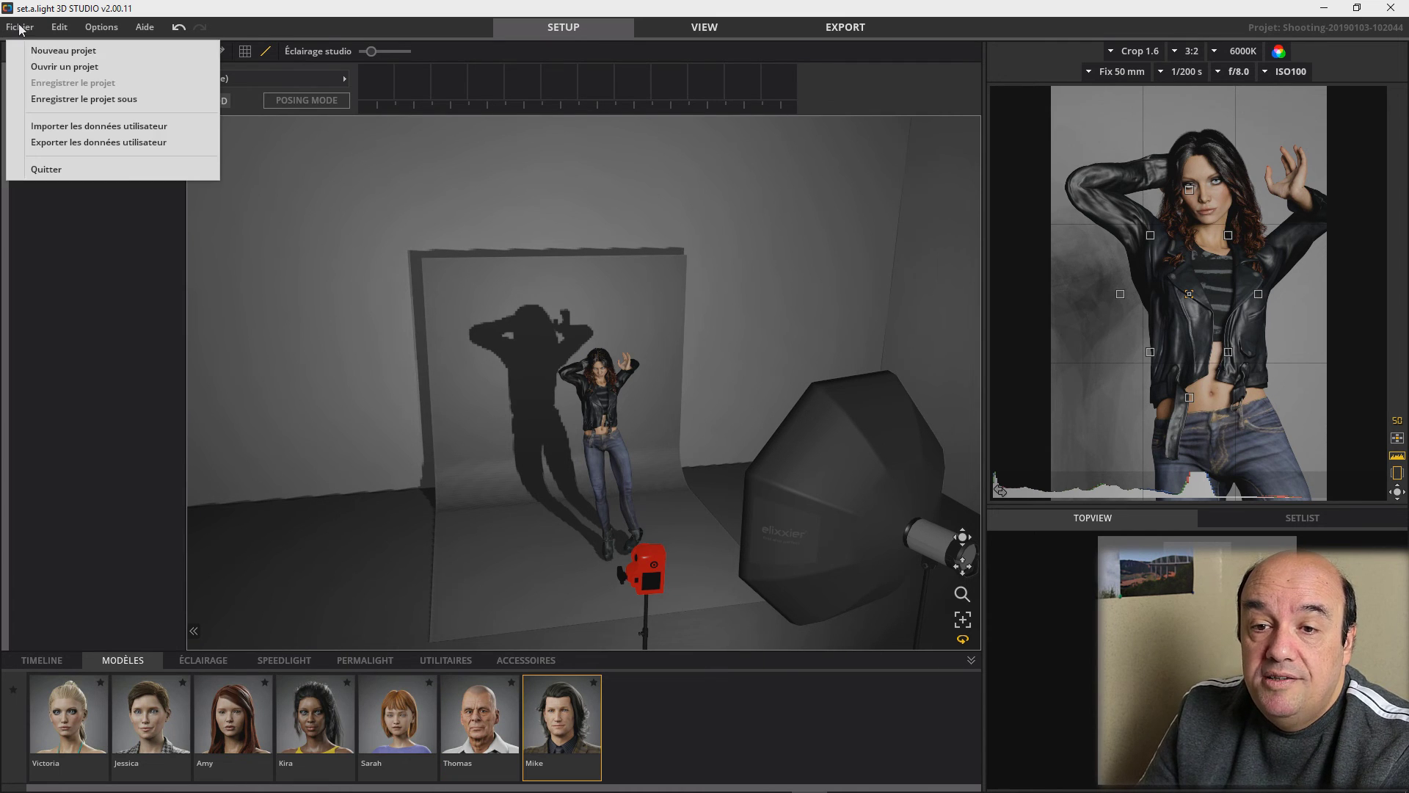
left_click(45, 68)
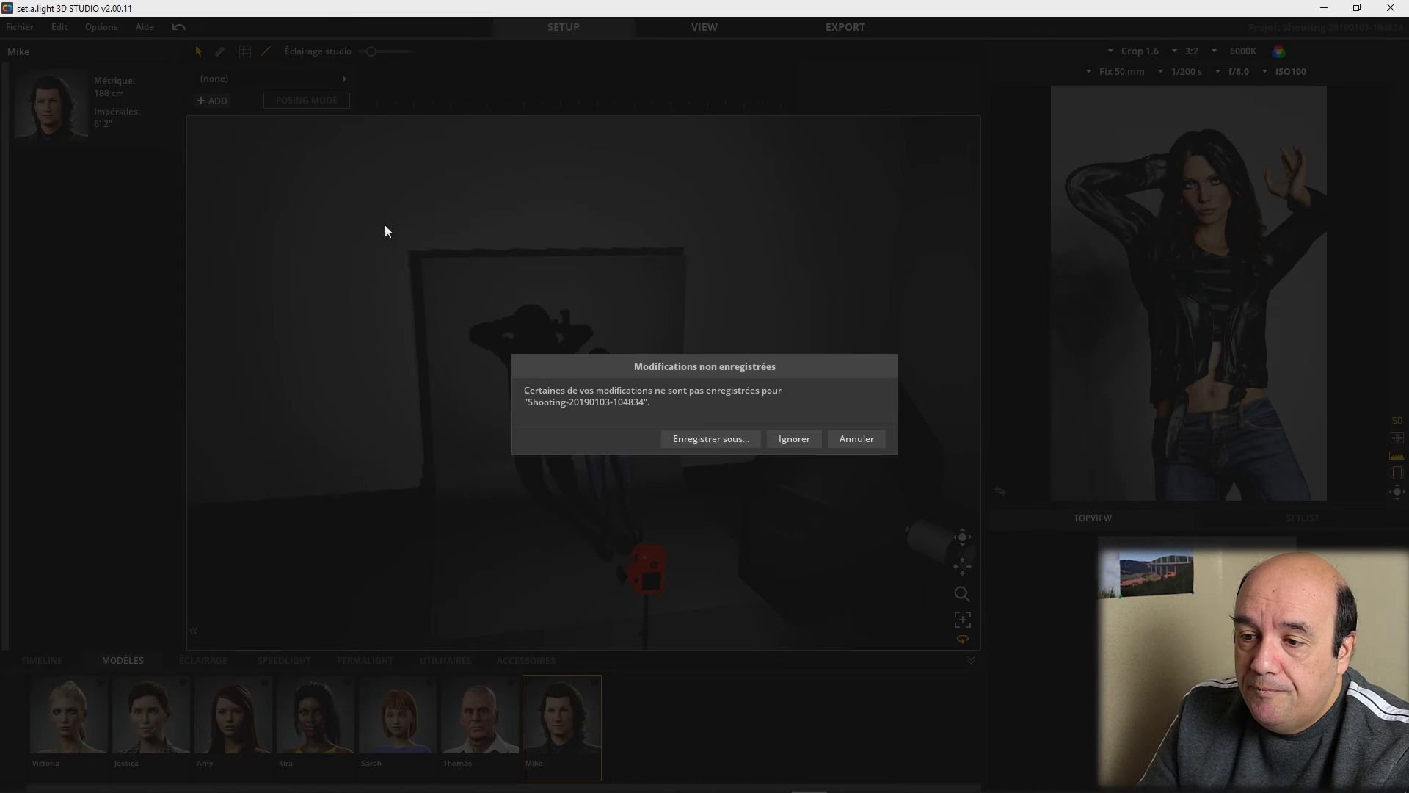
left_click(793, 438)
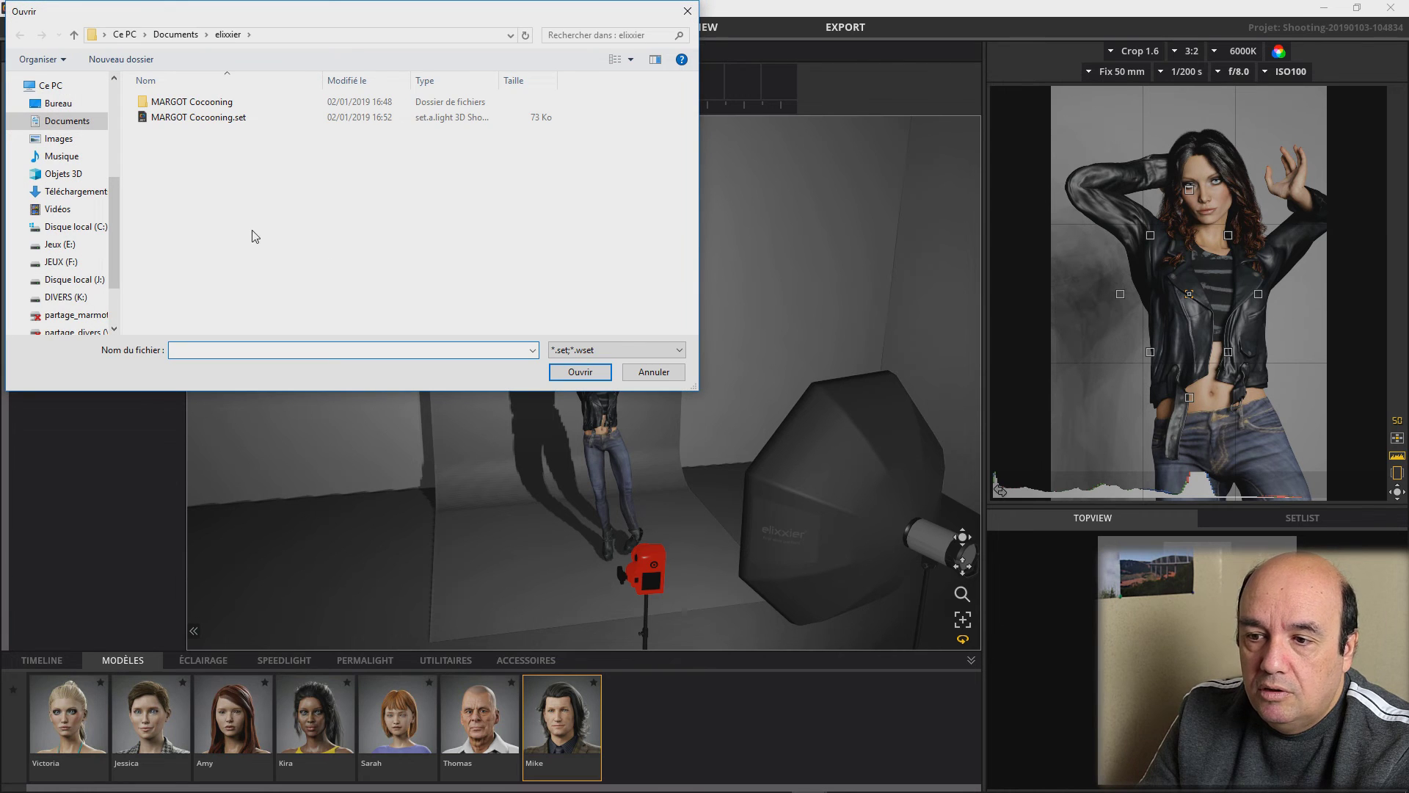
left_click(666, 372)
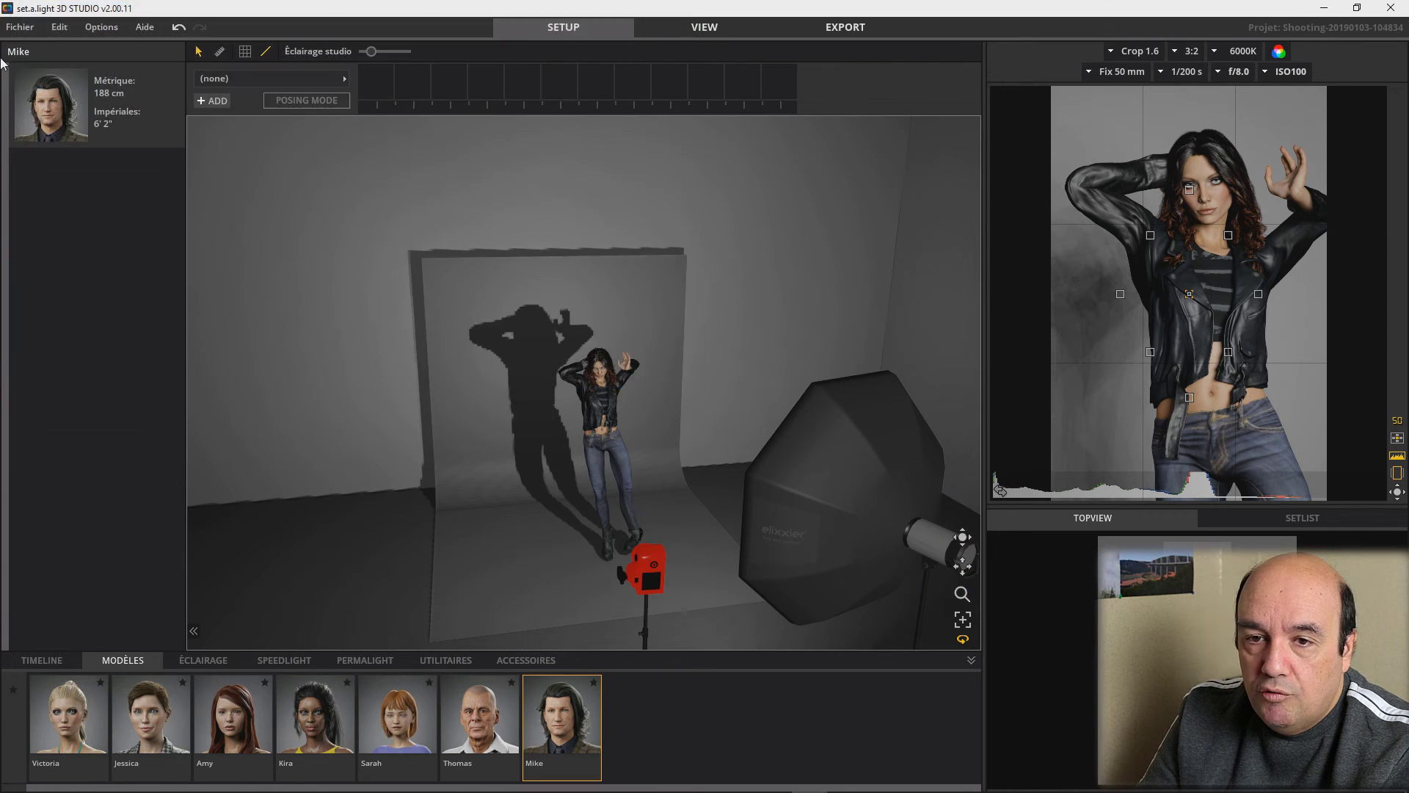
Start a new project, open the recent file Projet MELANIE (2018-10) and load its first timeline shot
left_click(21, 27)
left_click(40, 50)
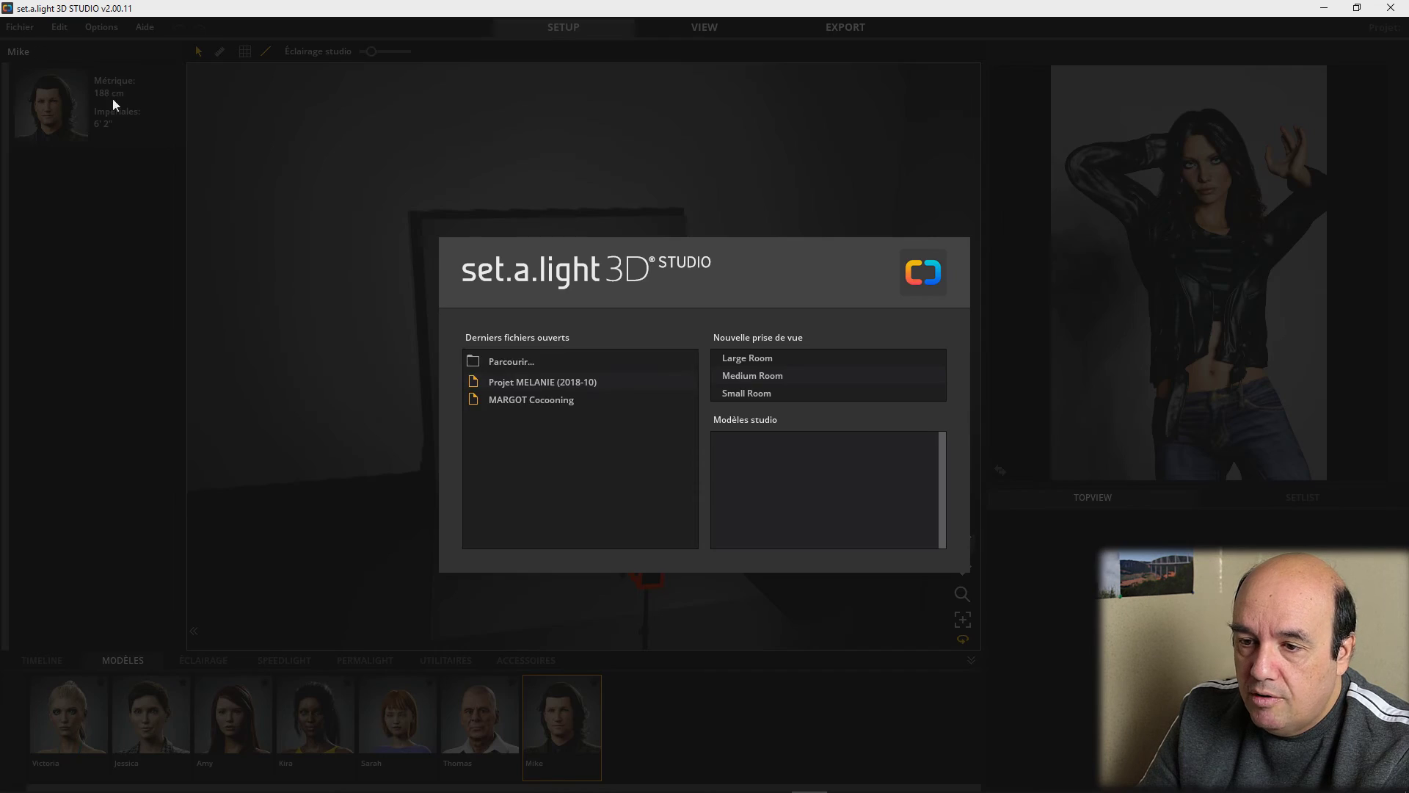
double_click(508, 380)
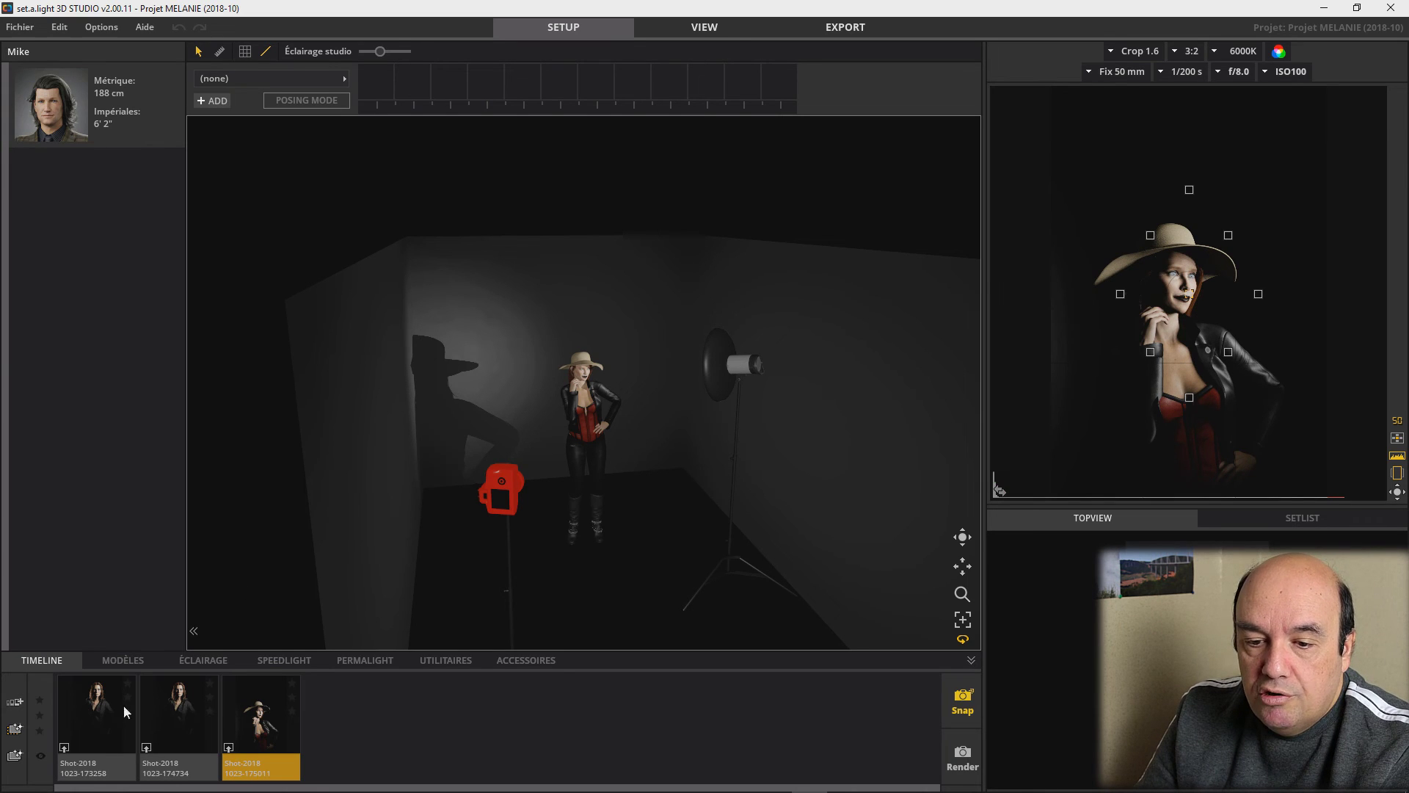
left_click(70, 756)
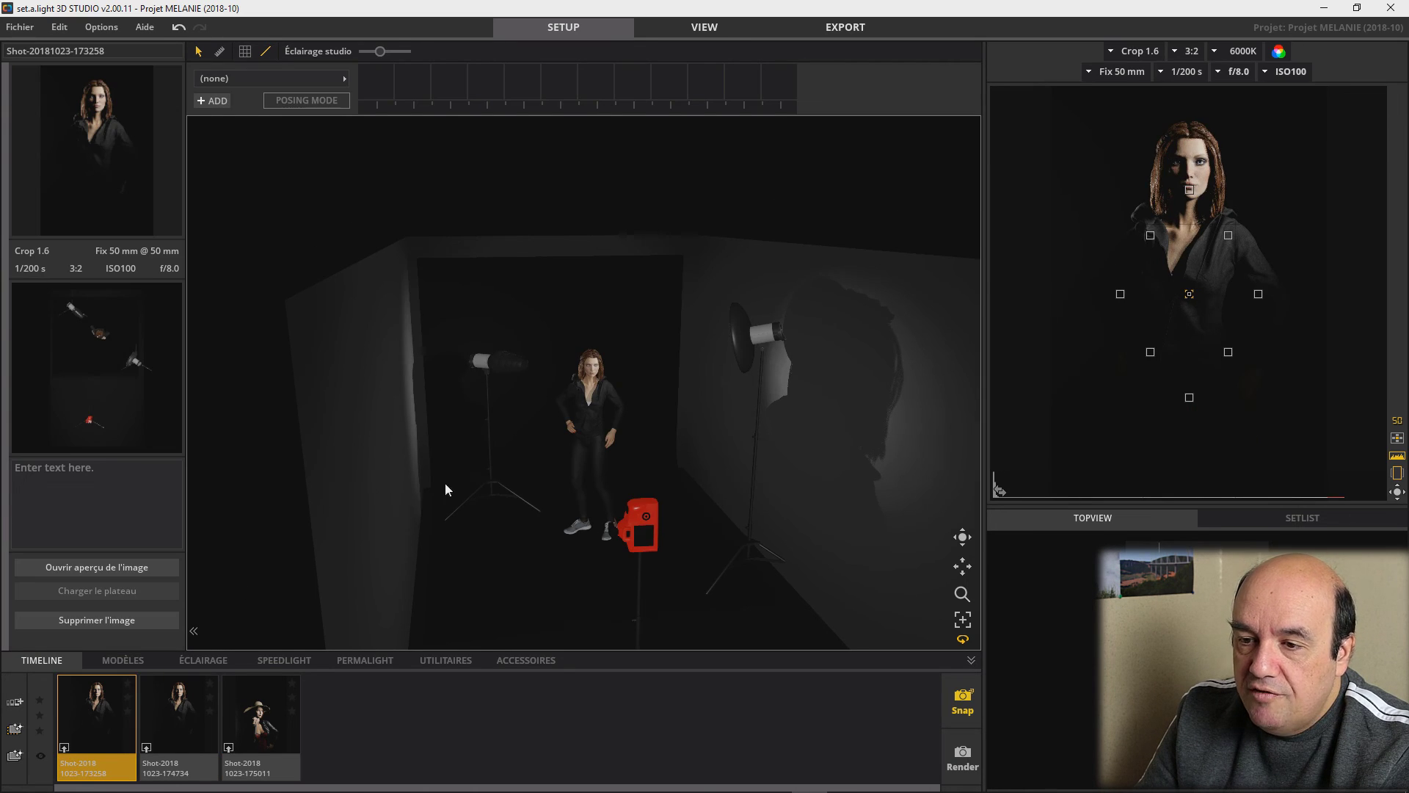
Inspect the settings of the Accent Tube light and the Beautydish White light in the first shot
left_click(493, 489)
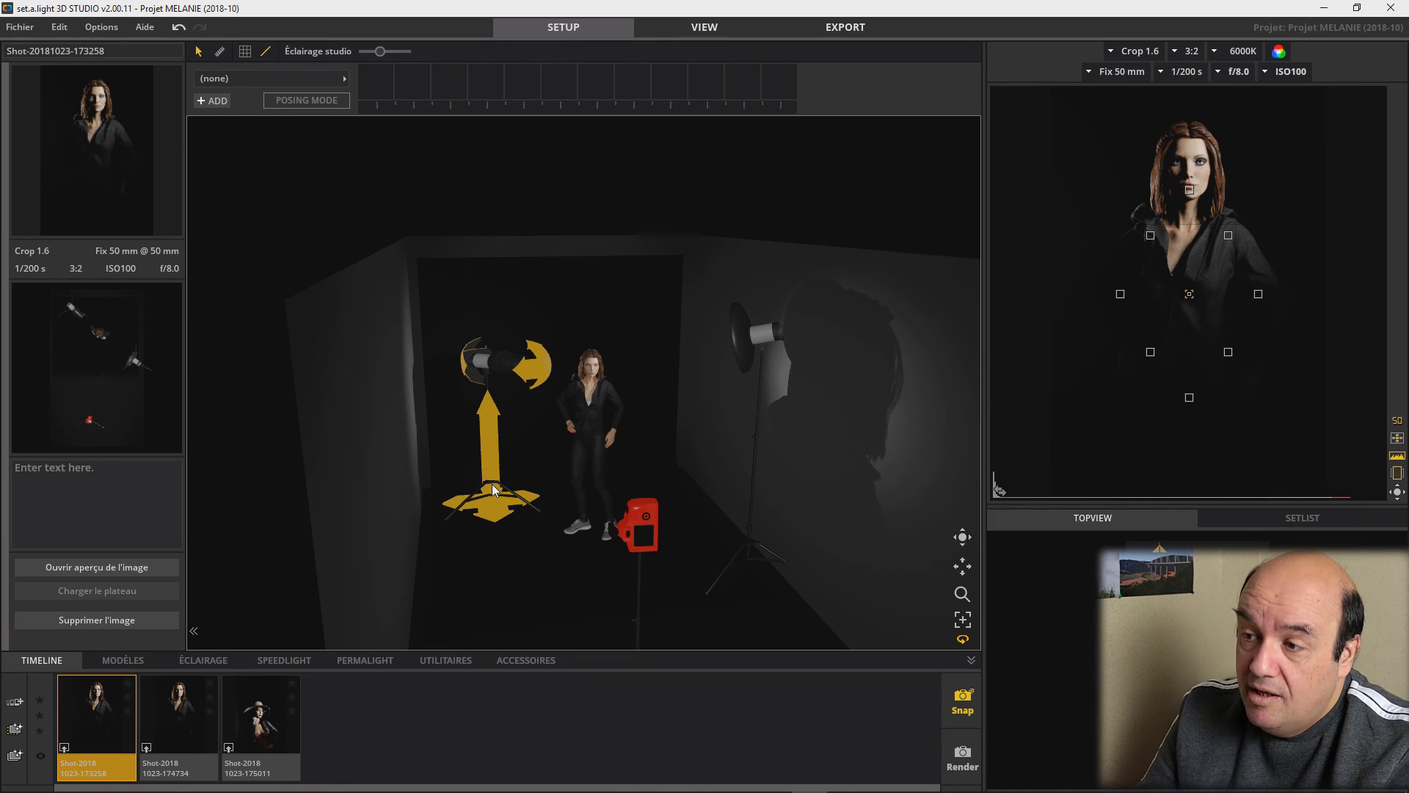
left_click(839, 243)
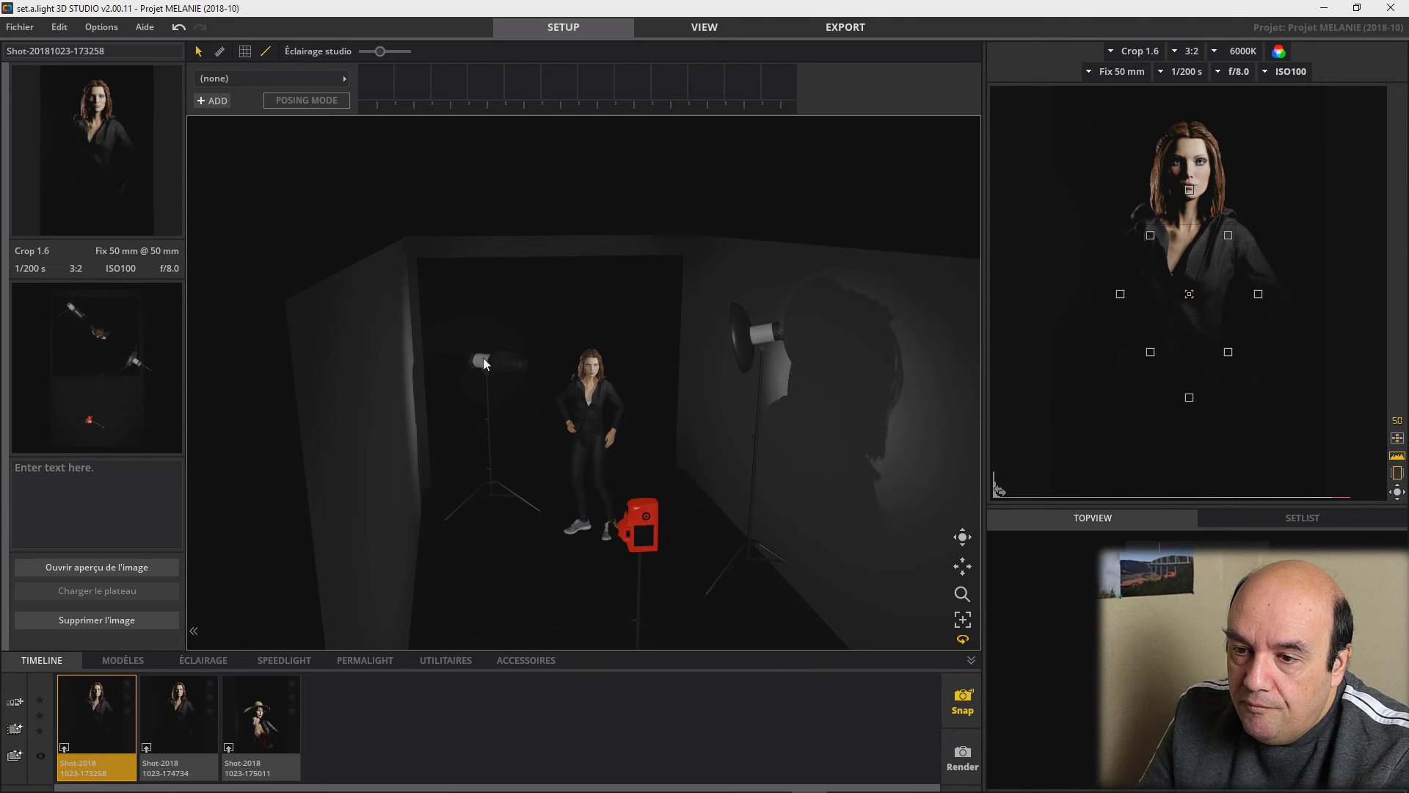
left_click(490, 511)
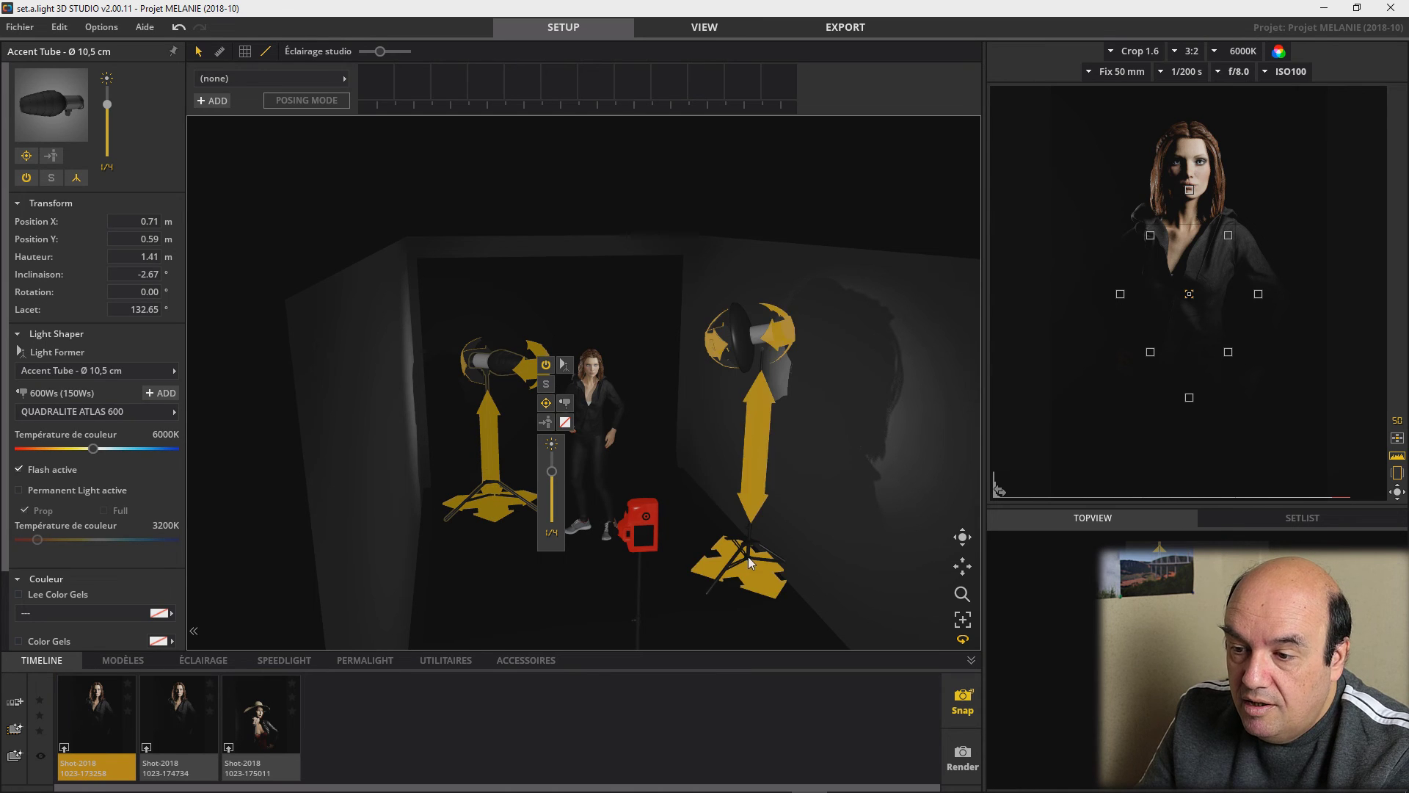
left_click(742, 576)
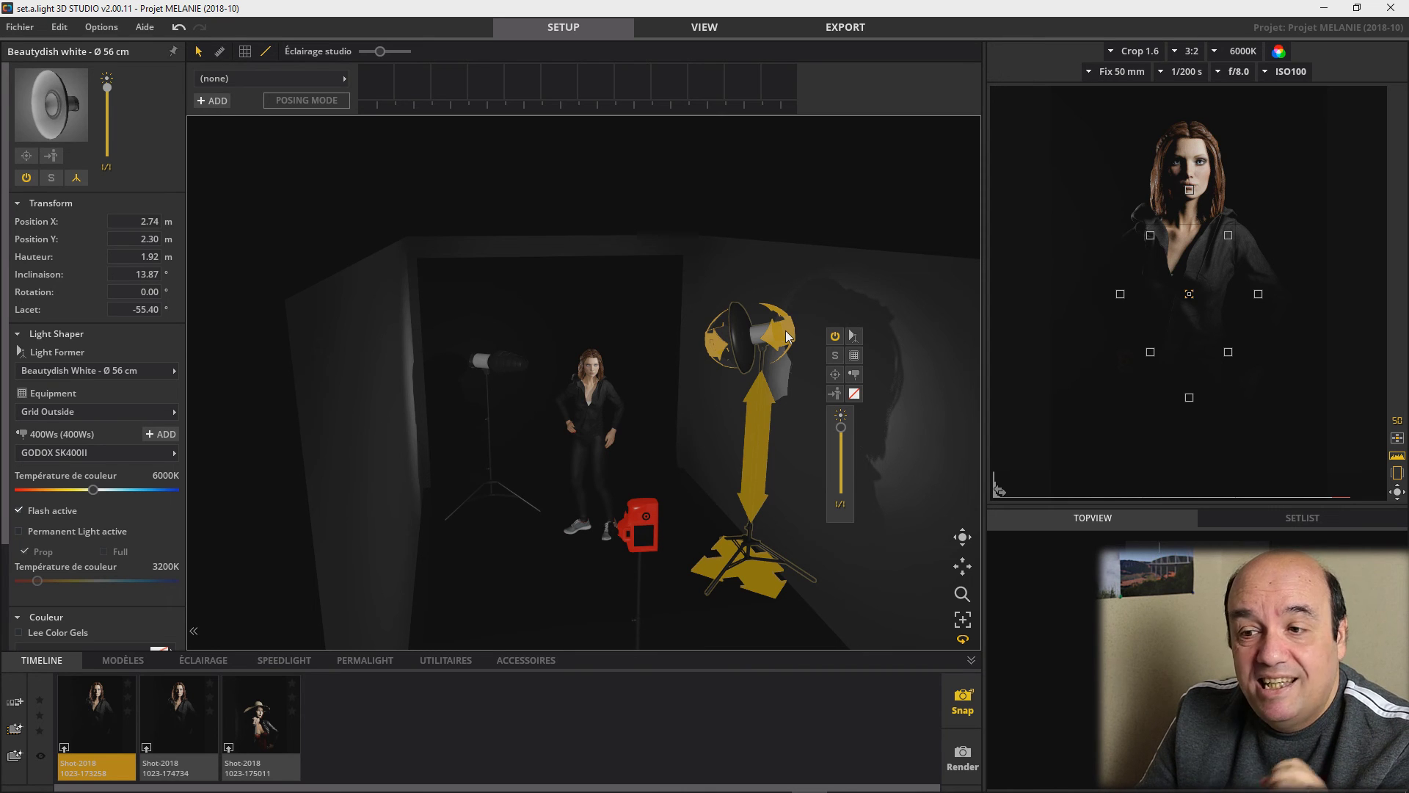
Tilt the beauty dish to an inclination of 16.64°, and load the second timeline shot while ignoring the lighting changes
mouse_move(785, 335)
left_mouse_down()
mouse_move(914, 297)
mouse_move(769, 333)
mouse_move(764, 314)
mouse_move(794, 316)
mouse_move(784, 326)
left_mouse_up()
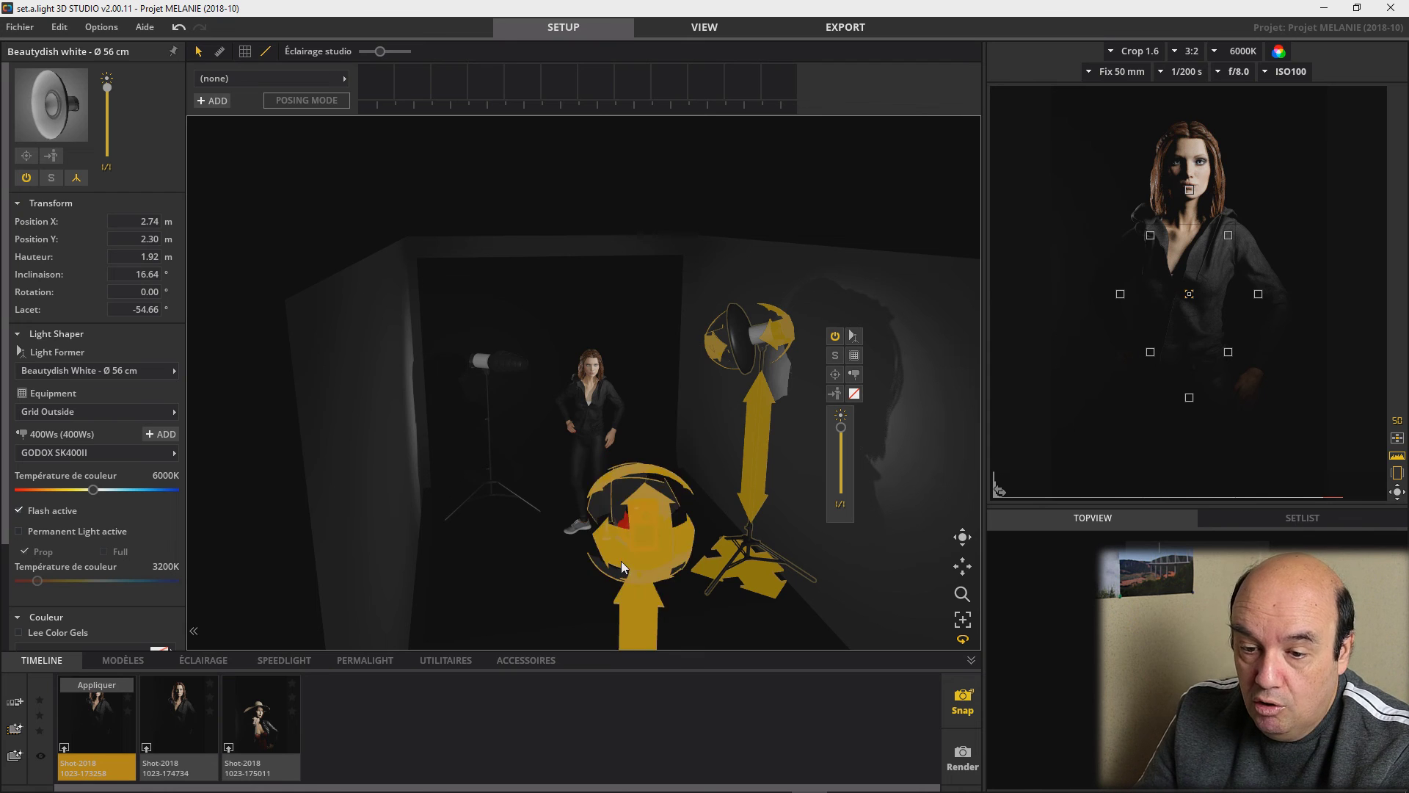
left_click(146, 747)
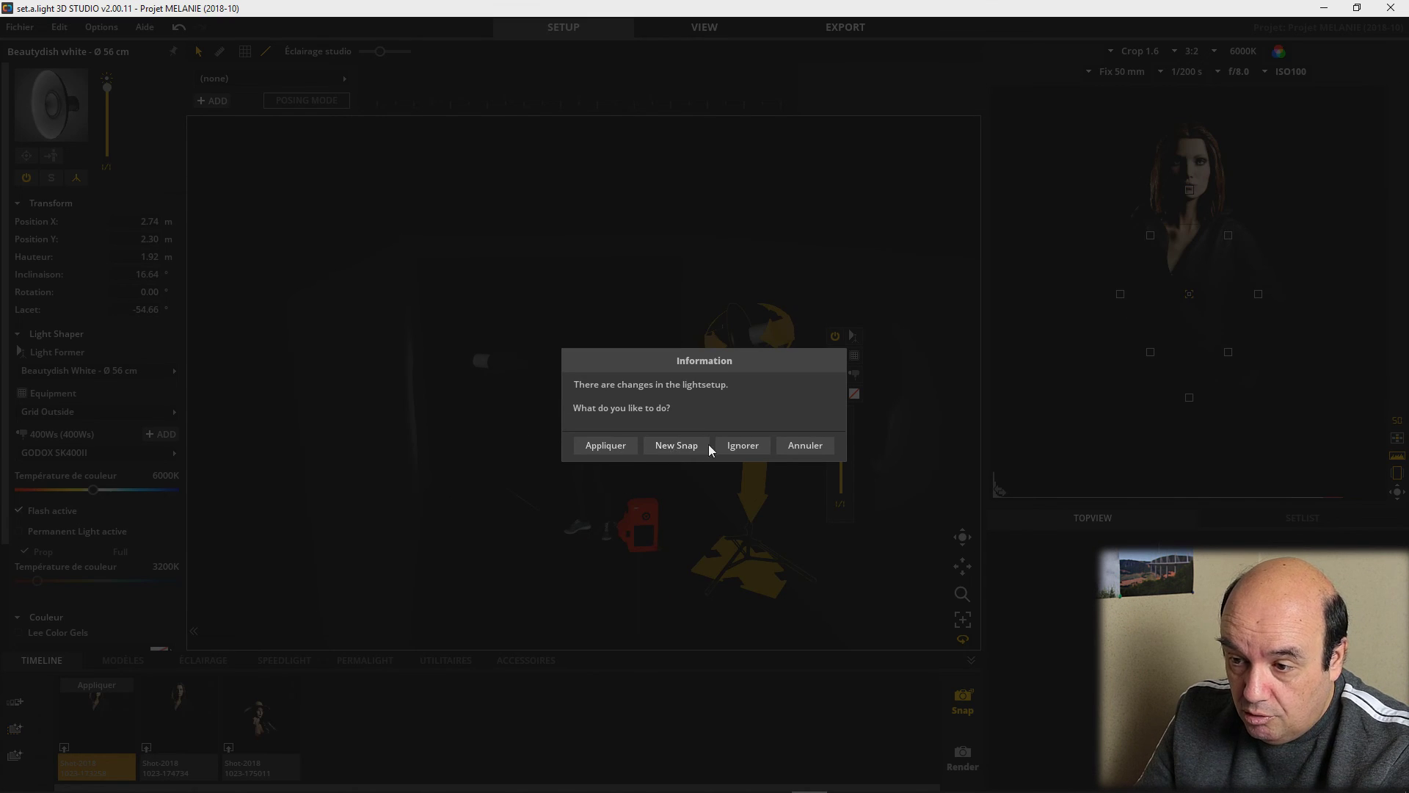
left_click(728, 445)
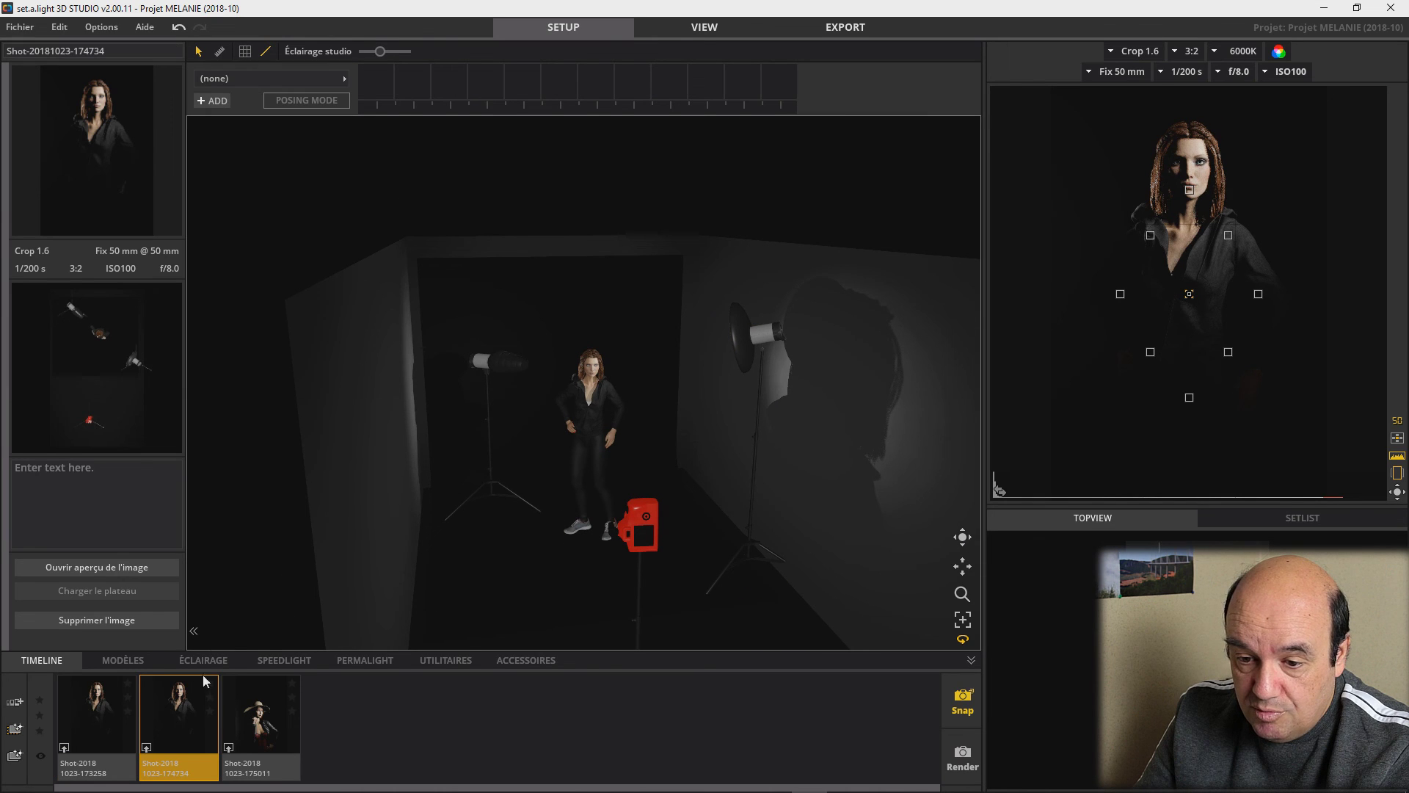
Load the third timeline shot, and open the recent project MARGOT Cocooning while ignoring the unsaved changes
left_click(229, 747)
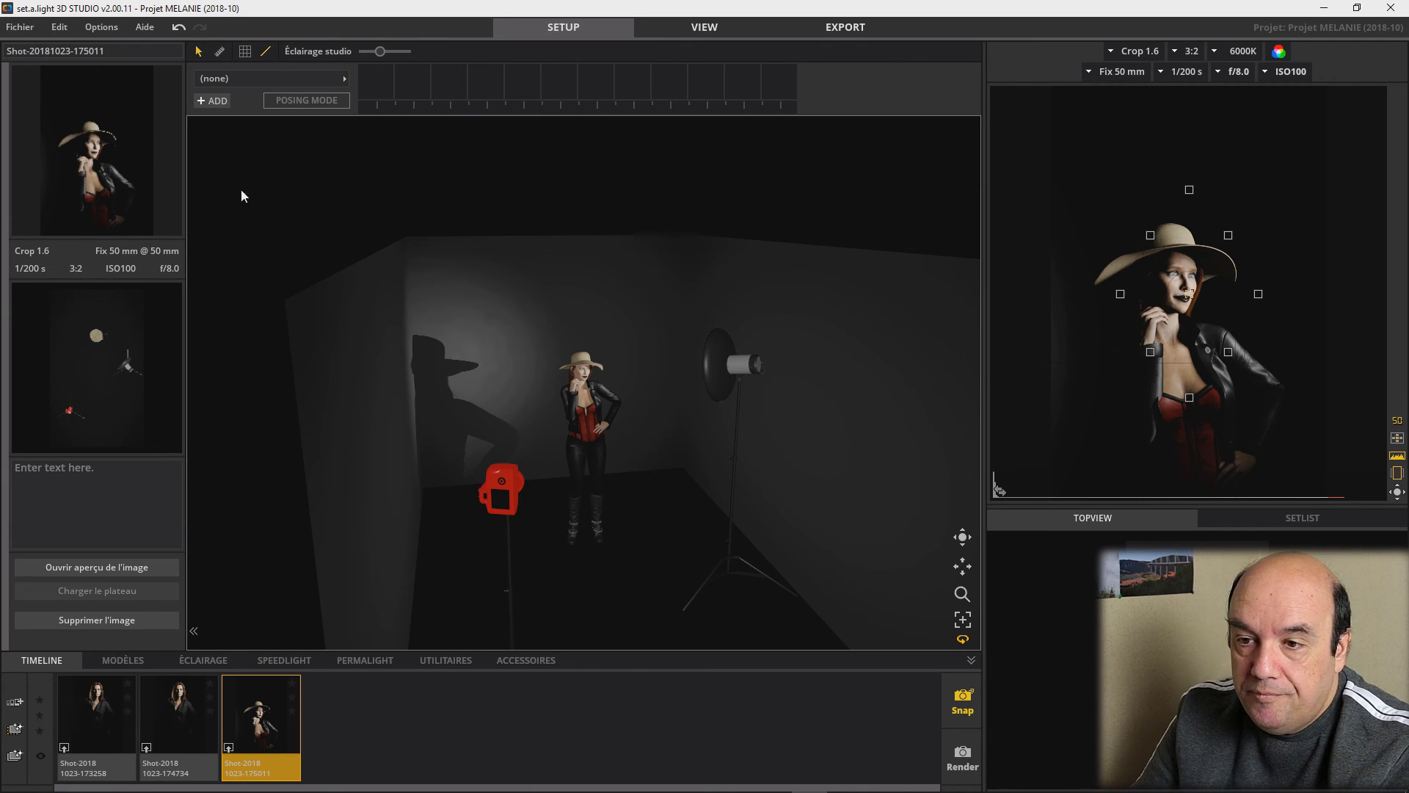
left_click(25, 28)
left_click(40, 50)
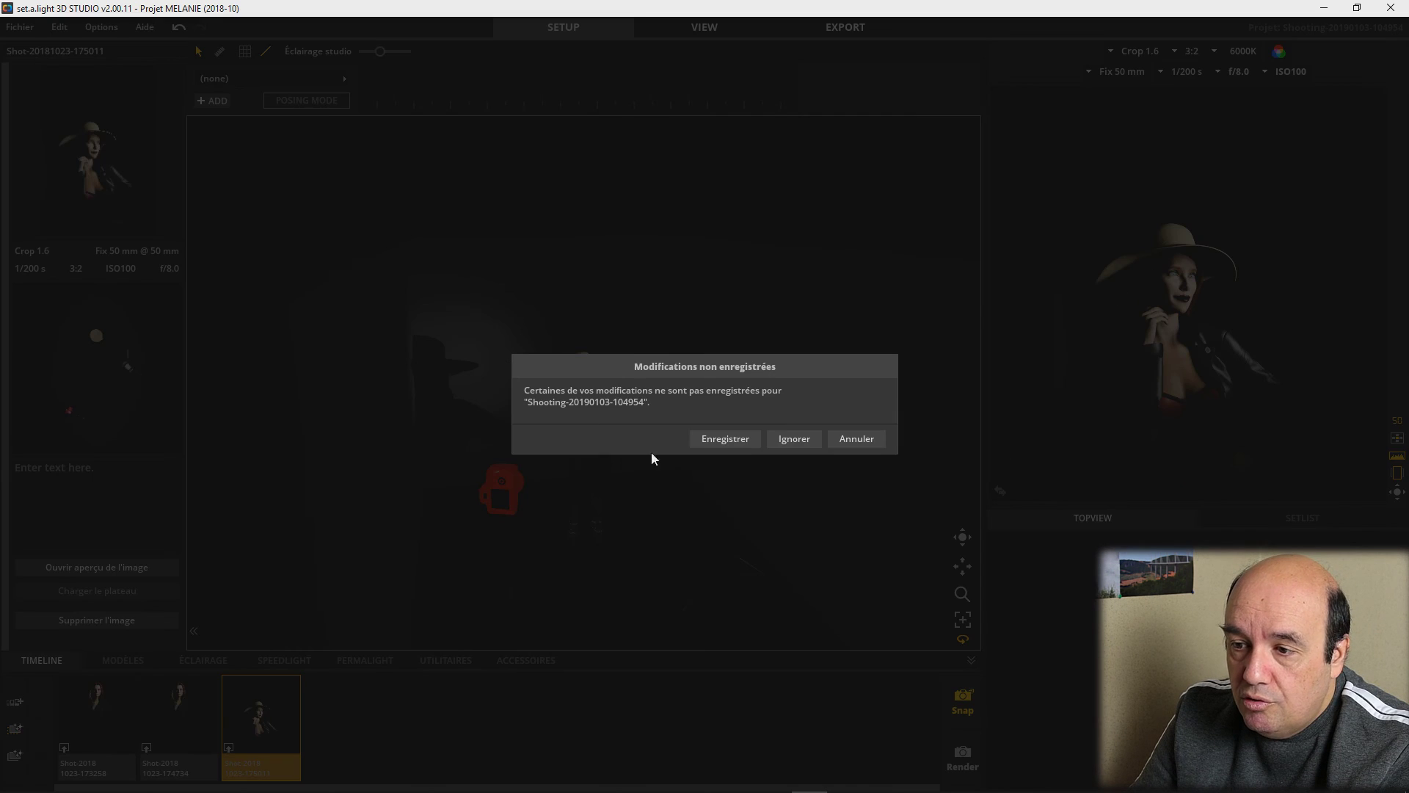
left_click(794, 440)
left_click(537, 402)
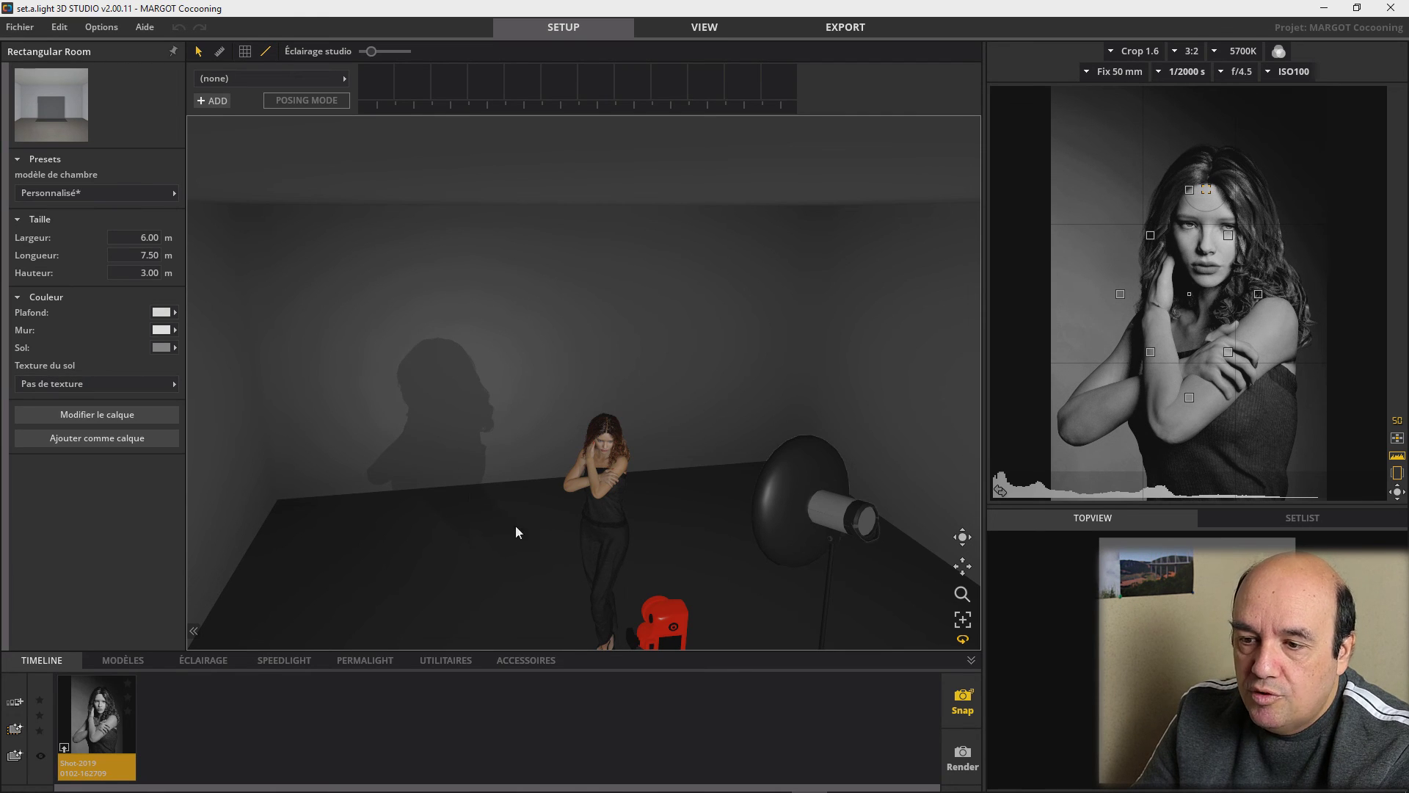
Examine the whole studio setup from farther back and above, and display the saved shot in the large image view
scroll(502, 534, "down", 3)
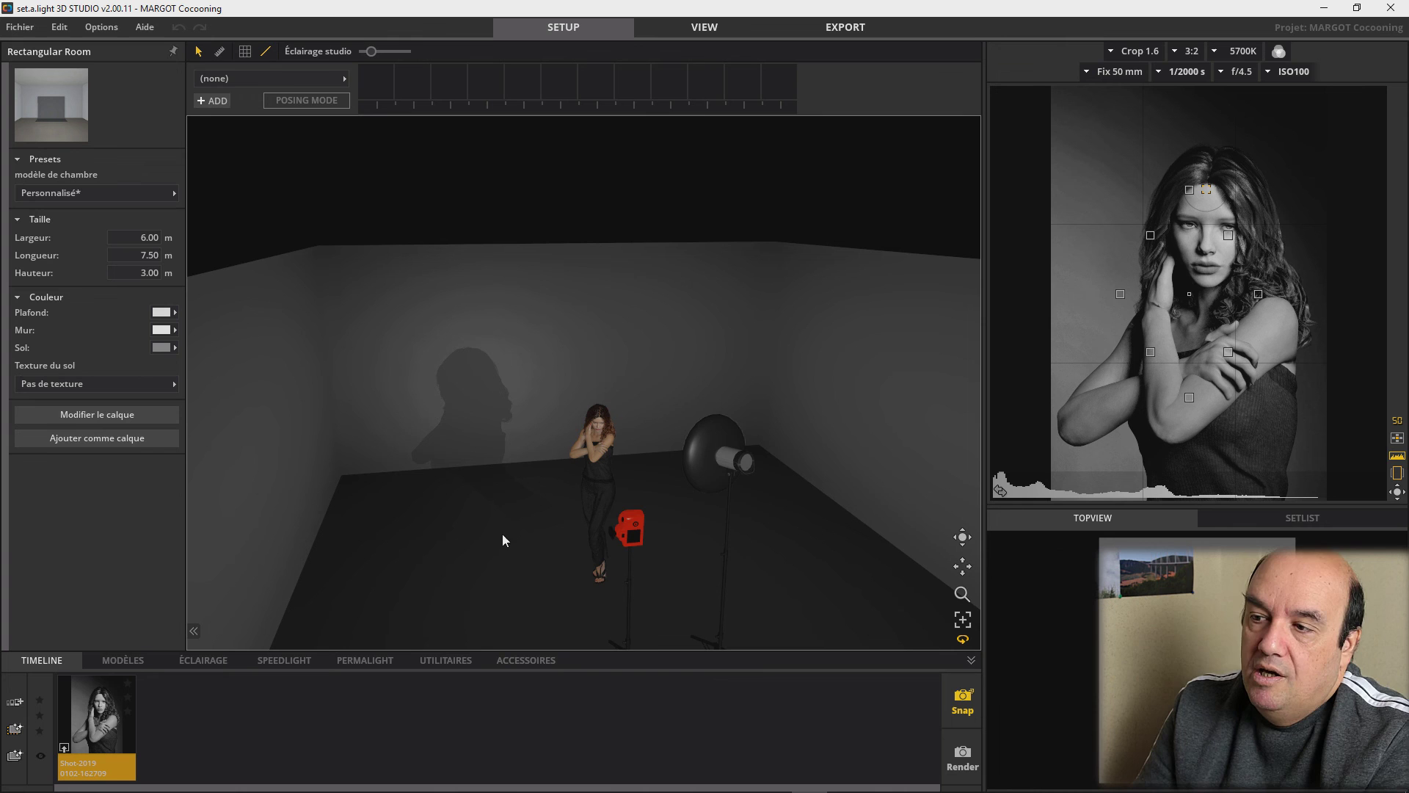
mouse_move(512, 550)
left_mouse_down()
mouse_move(667, 572)
mouse_move(513, 564)
left_mouse_up()
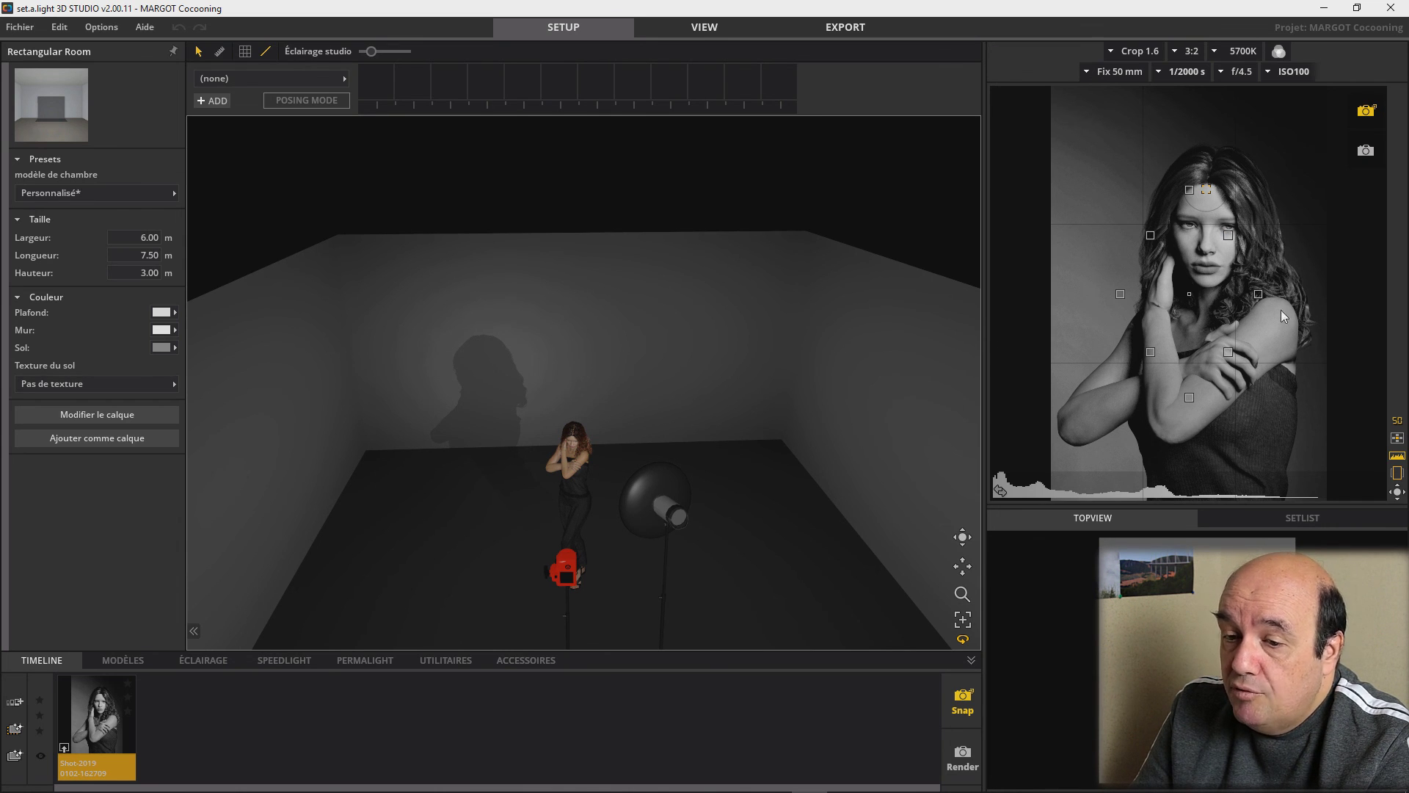
left_click(691, 33)
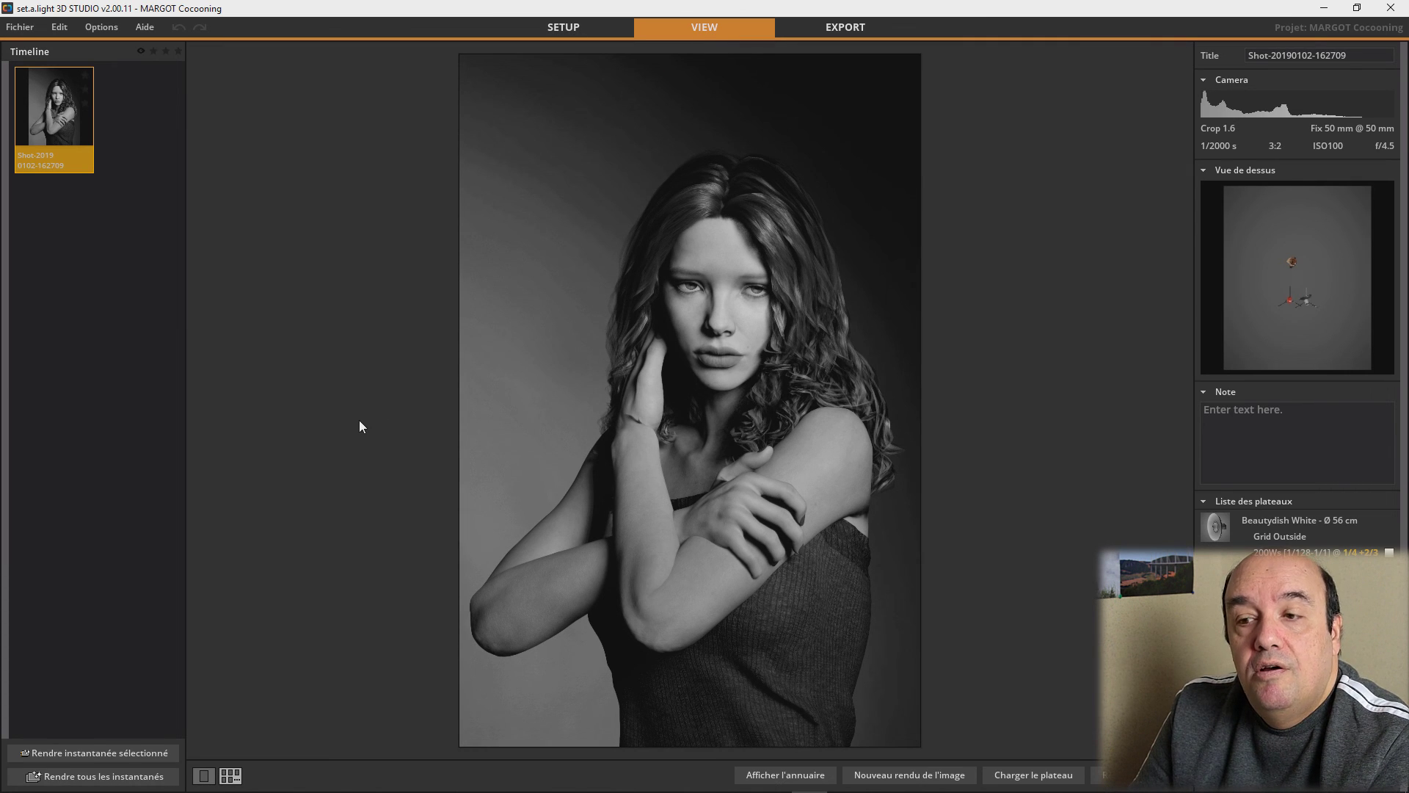